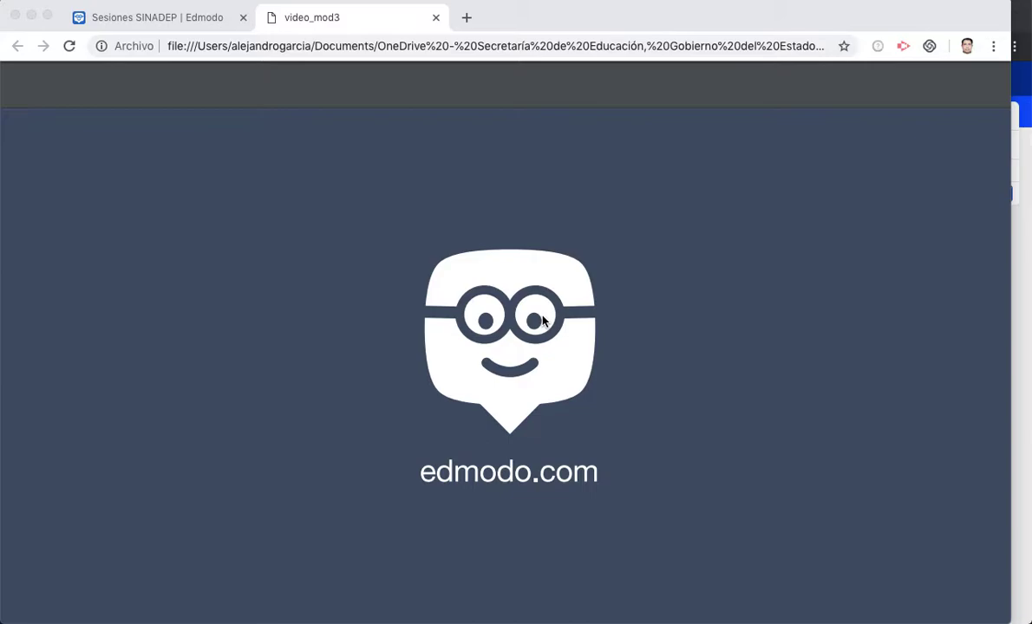
Read through the video_mod3 presentation from the cover and presenter profile to the ENCUESTA slide
{"action": "scroll", "coordinate": [542, 321], "scroll_direction": "down", "scroll_amount": 10}
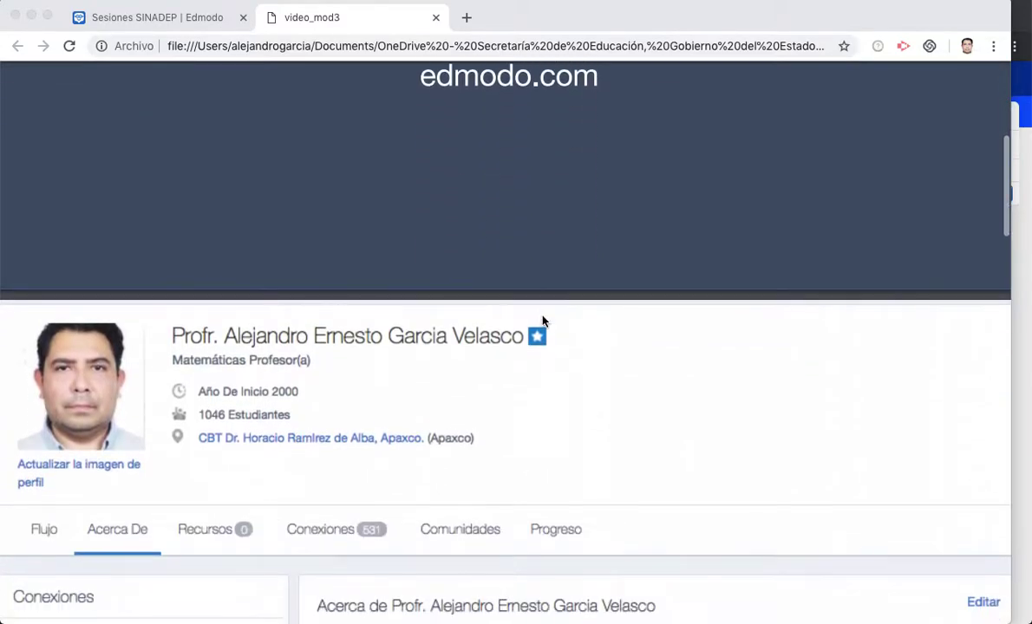
{"action": "scroll", "coordinate": [543, 321], "scroll_direction": "down", "scroll_amount": 5}
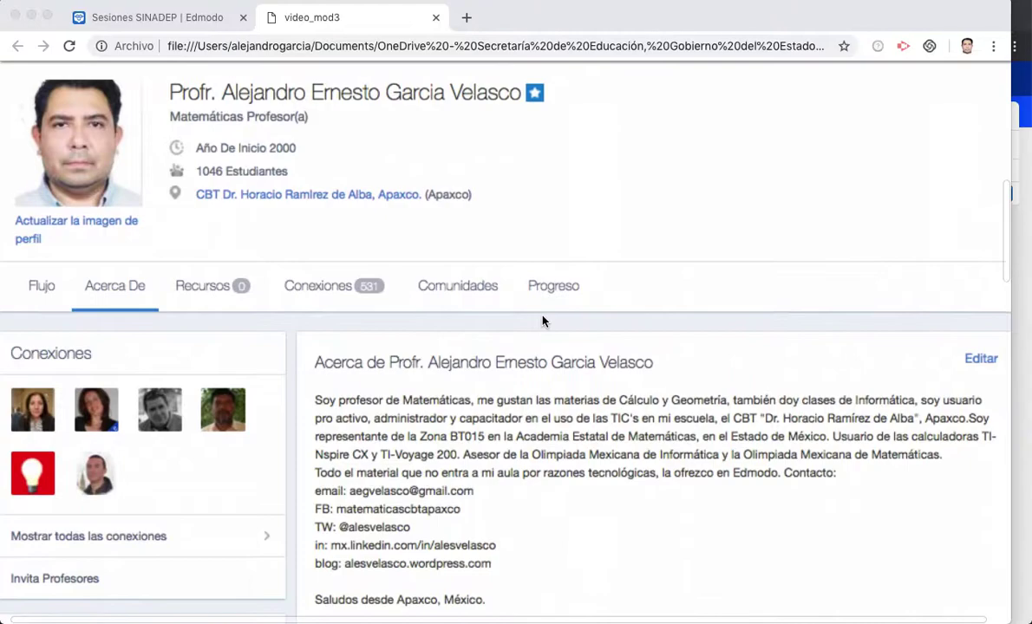
{"action": "scroll", "coordinate": [543, 321], "scroll_direction": "up", "scroll_amount": 1}
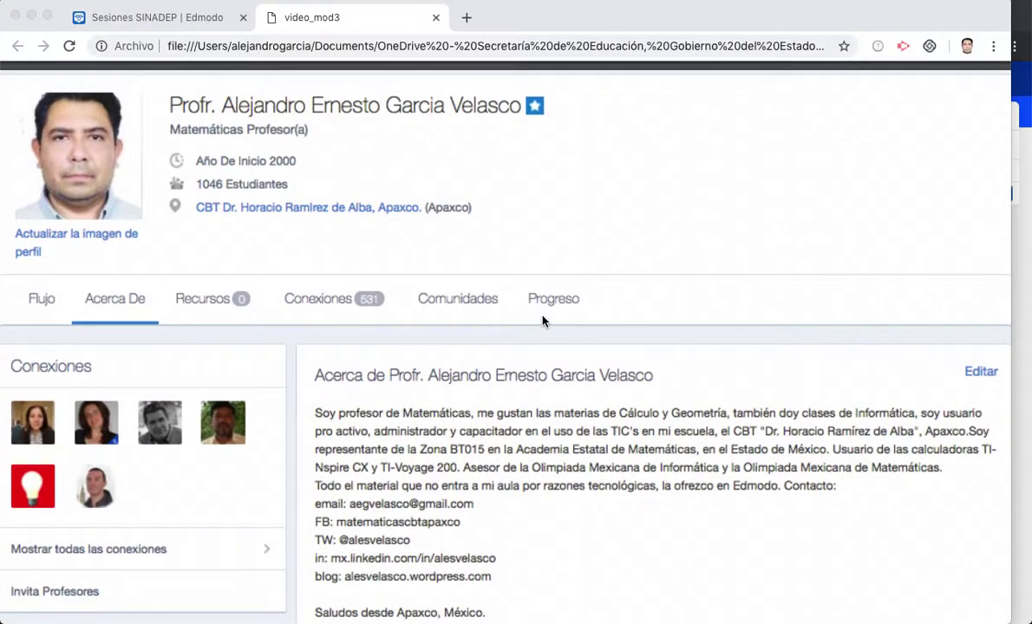
{"action": "scroll", "coordinate": [542, 321], "scroll_direction": "down", "scroll_amount": 1}
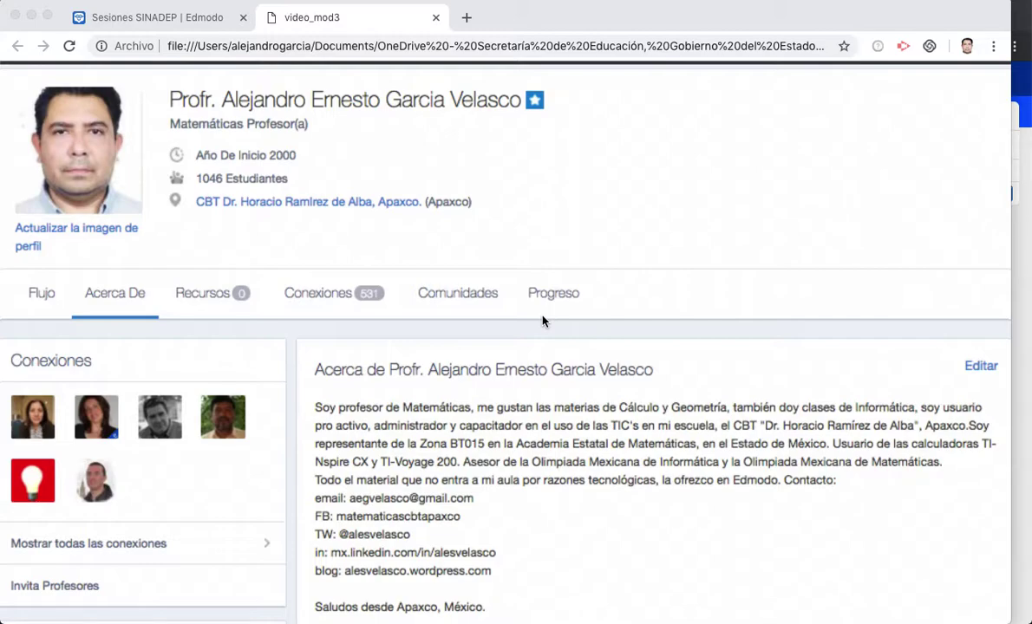
{"action": "scroll", "coordinate": [543, 321], "scroll_direction": "down", "scroll_amount": 15}
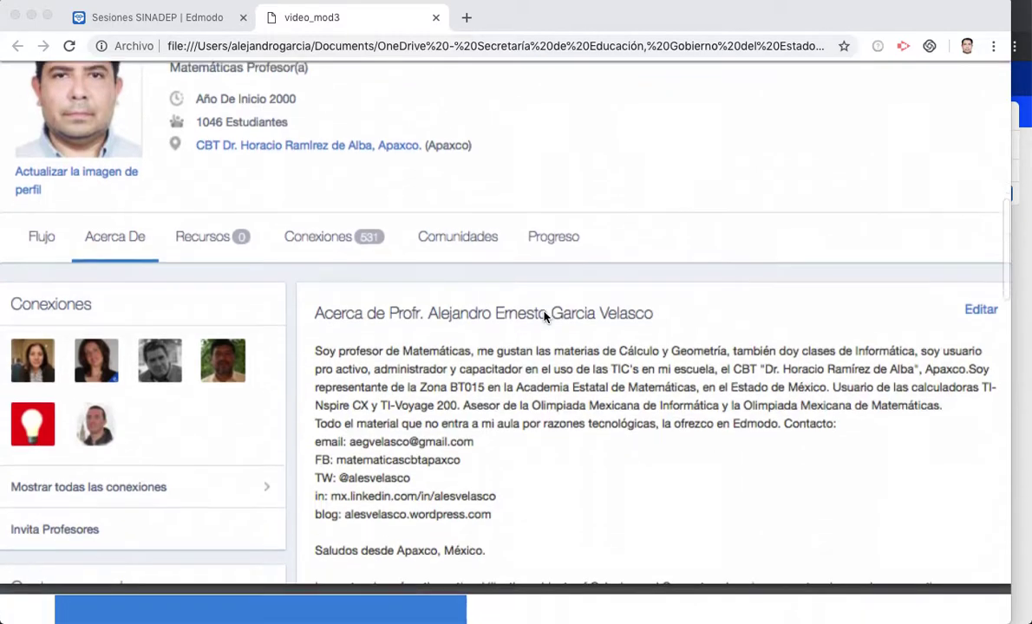
{"action": "scroll", "coordinate": [542, 317], "scroll_direction": "down", "scroll_amount": 2}
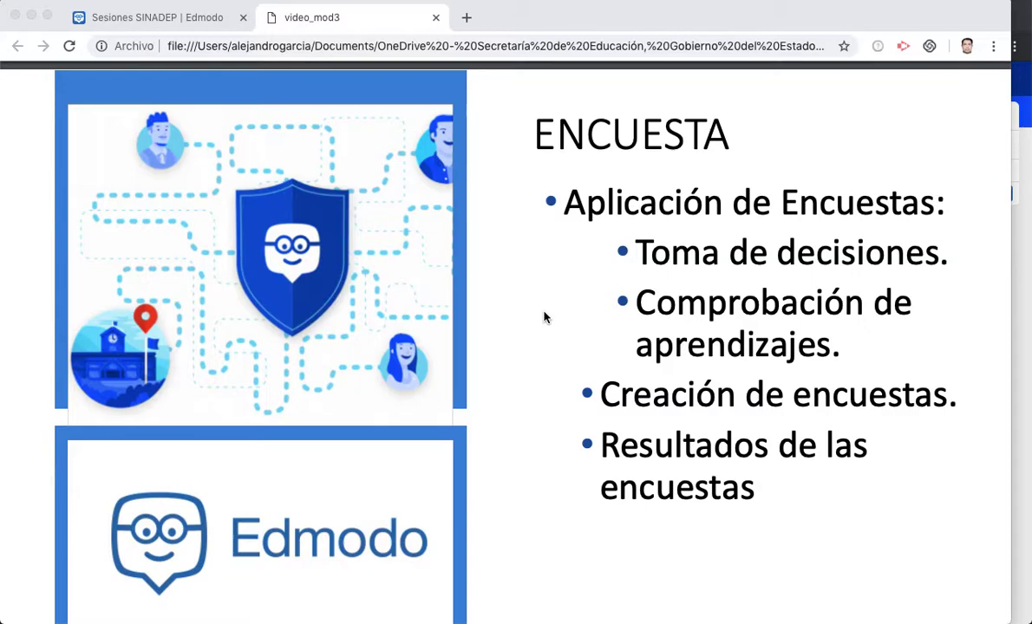
In the Sesiones SINADEP group on Edmodo, start a poll with the question "¿Qué color te gustaría para decorar el salón de clases?"
{"action": "left_click", "coordinate": [182, 19]}
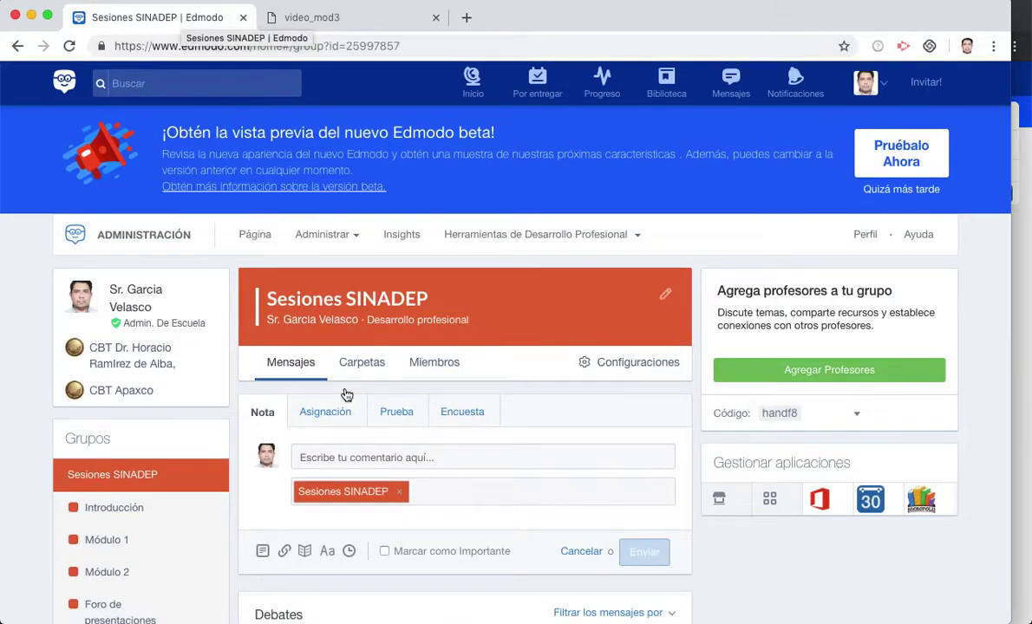
{"action": "scroll", "coordinate": [344, 394], "scroll_direction": "down", "scroll_amount": 3}
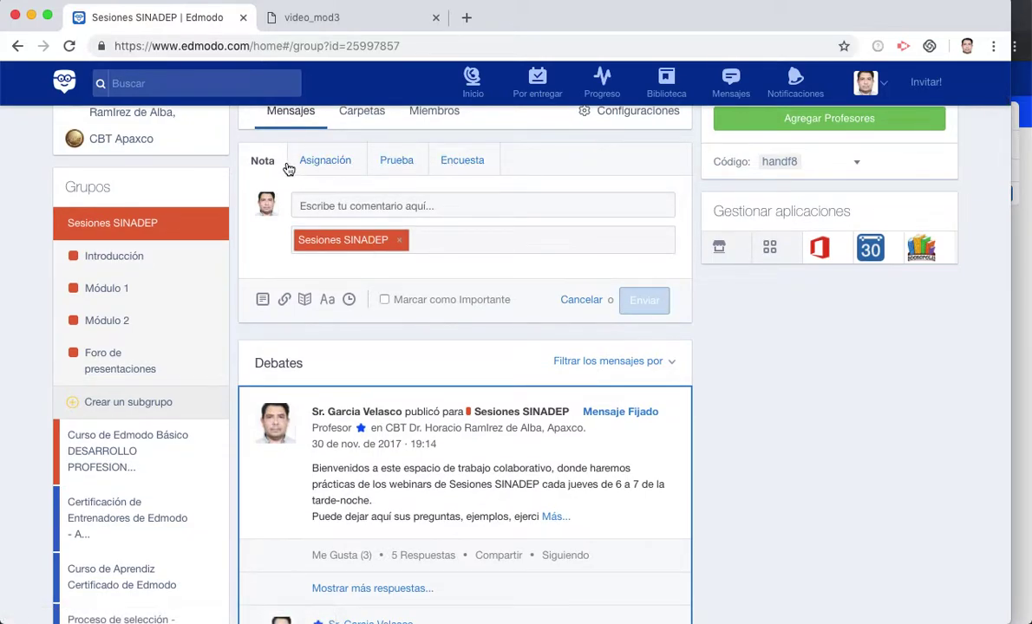
{"action": "left_click", "coordinate": [464, 170]}
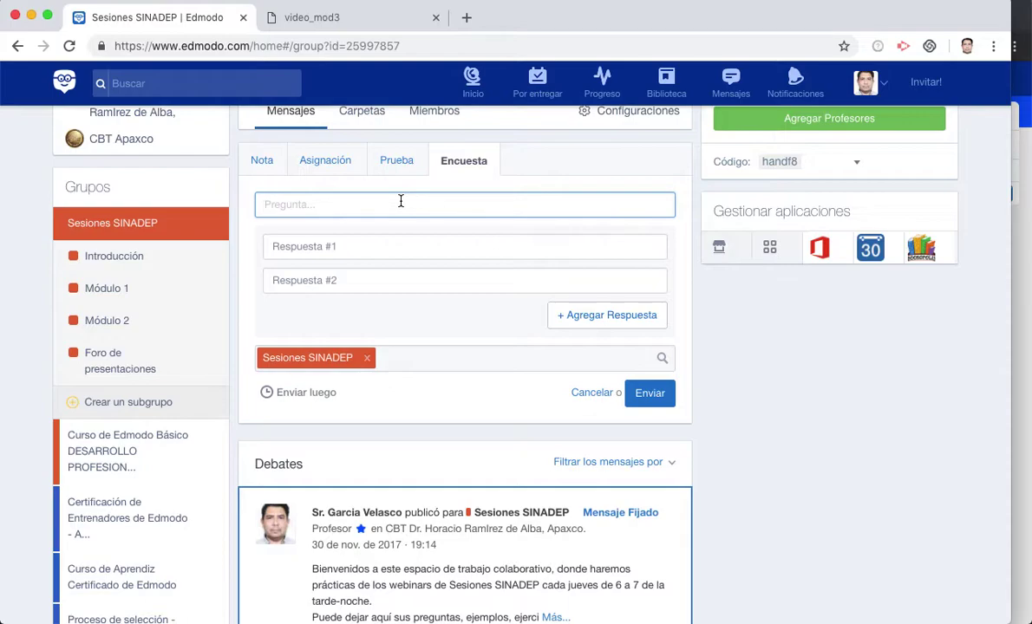
{"action": "type", "text": "¿"}
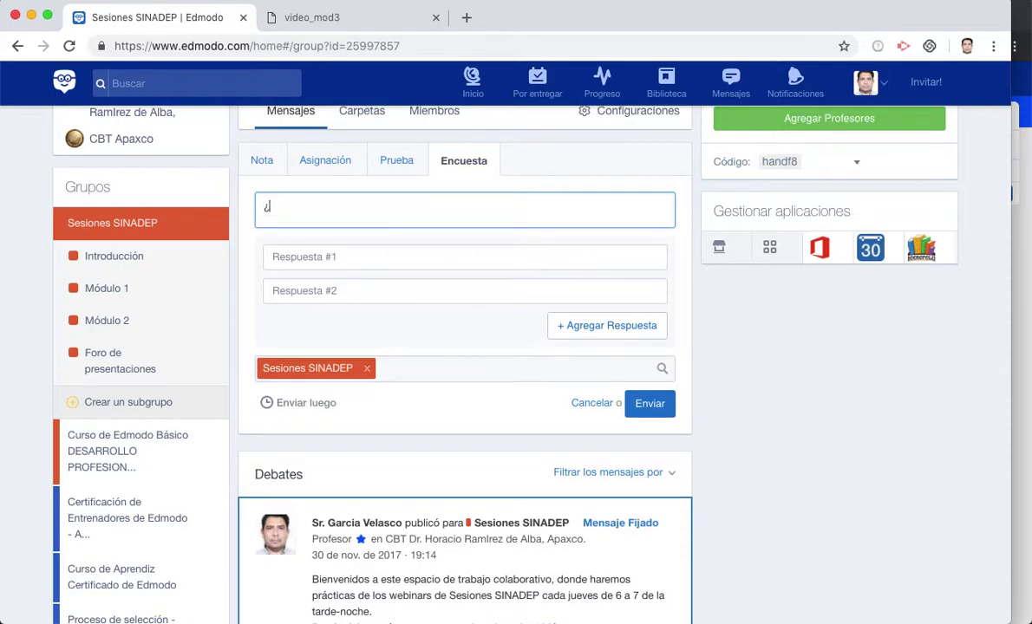
{"action": "type", "text": "Qué color te gusta"}
{"action": "type", "text": "ría para de"}
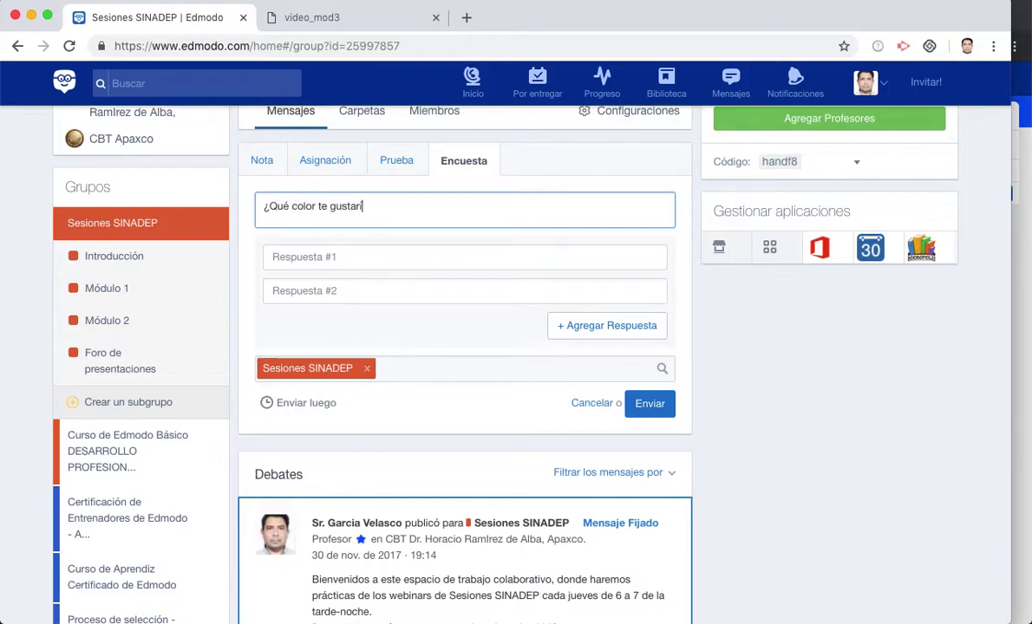
{"action": "type", "text": "corar el "}
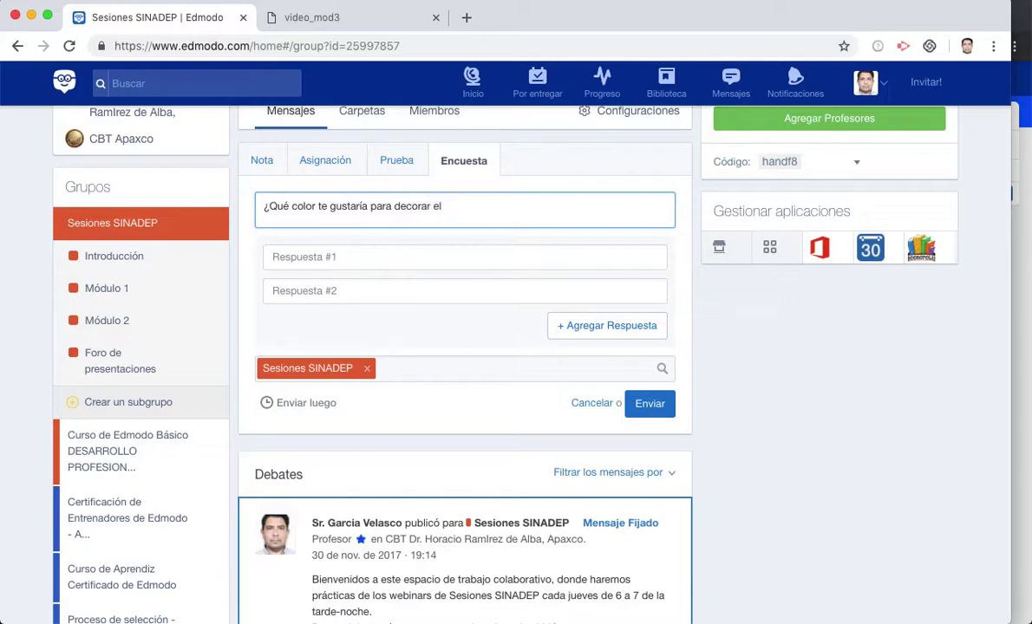
{"action": "type", "text": "saón de clases?"}
{"action": "key", "text": "Left"}
{"action": "key", "text": "Left"}
{"action": "key", "text": "Left"}
{"action": "key", "text": "Left"}
{"action": "key", "text": "Left"}
{"action": "key", "text": "Left"}
{"action": "key", "text": "Left"}
{"action": "key", "text": "Left"}
{"action": "key", "text": "Left"}
{"action": "key", "text": "Left"}
{"action": "key", "text": "Left"}
{"action": "key", "text": "Left"}
{"action": "key", "text": "Left"}
{"action": "type", "text": "l"}
Enter Azul as the poll's first answer and Verde as its second
{"action": "left_click", "coordinate": [313, 253]}
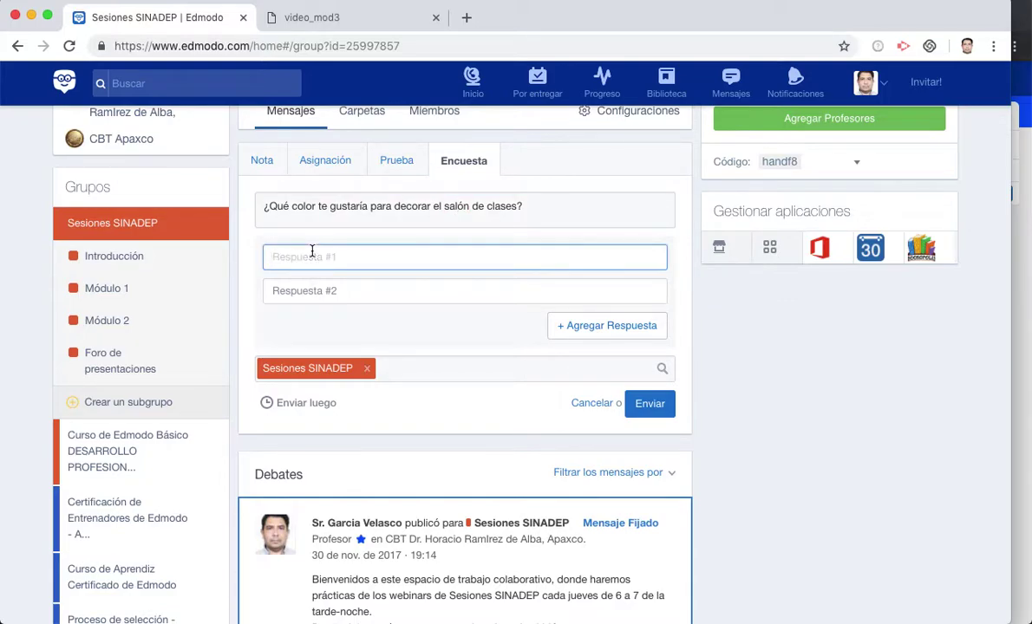
{"action": "type", "text": "Azul"}
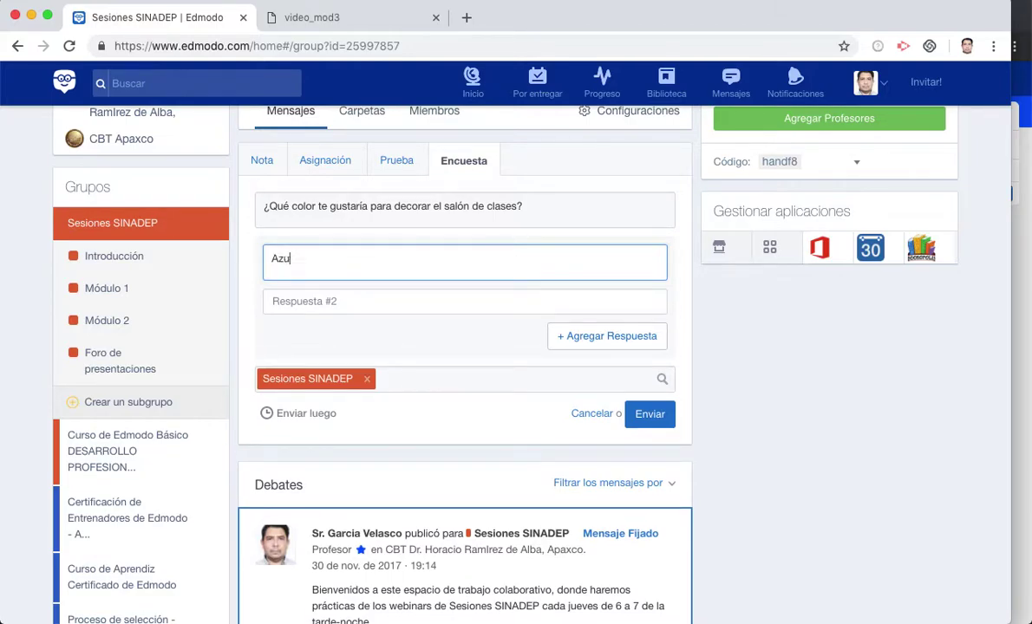
{"action": "left_click", "coordinate": [307, 300]}
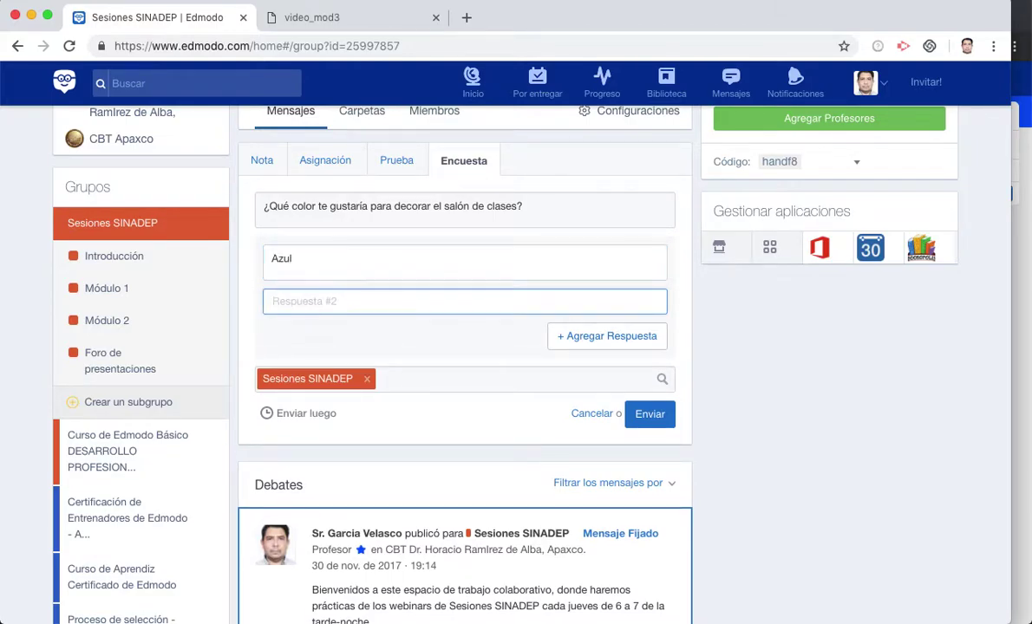
{"action": "type", "text": "Verde"}
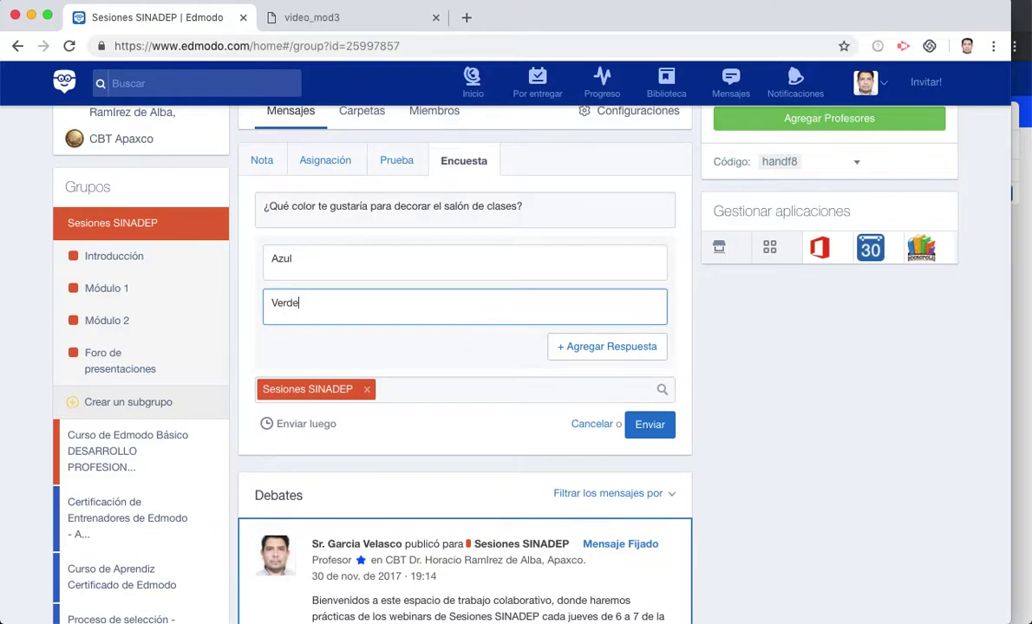
Add two more answers to the poll, Amarillo and Blanco
{"action": "left_click", "coordinate": [580, 347]}
{"action": "left_click", "coordinate": [437, 350]}
{"action": "type", "text": "Amarillo"}
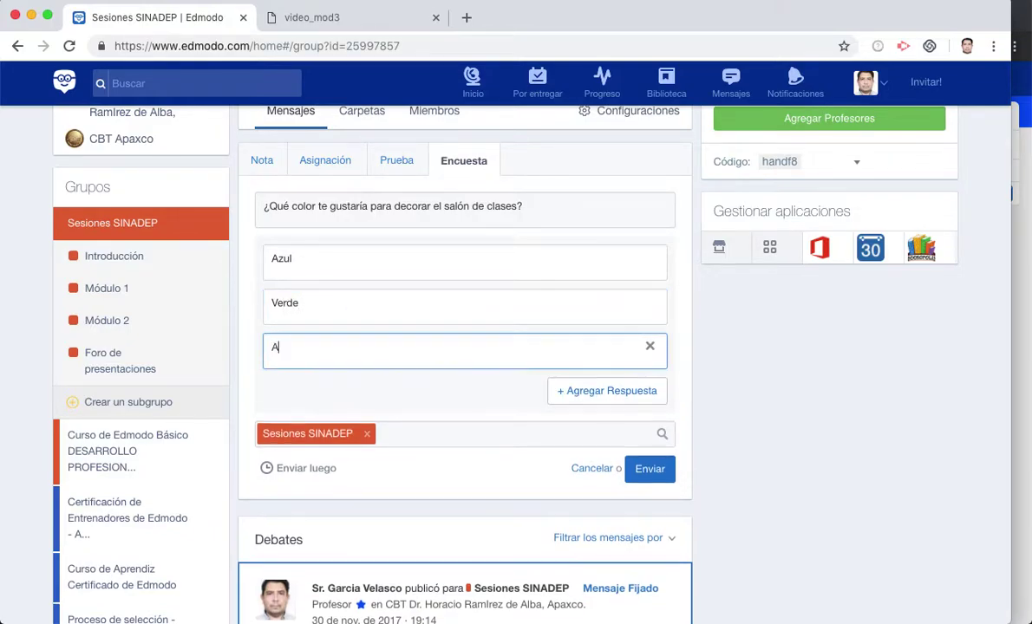
{"action": "left_click", "coordinate": [598, 391]}
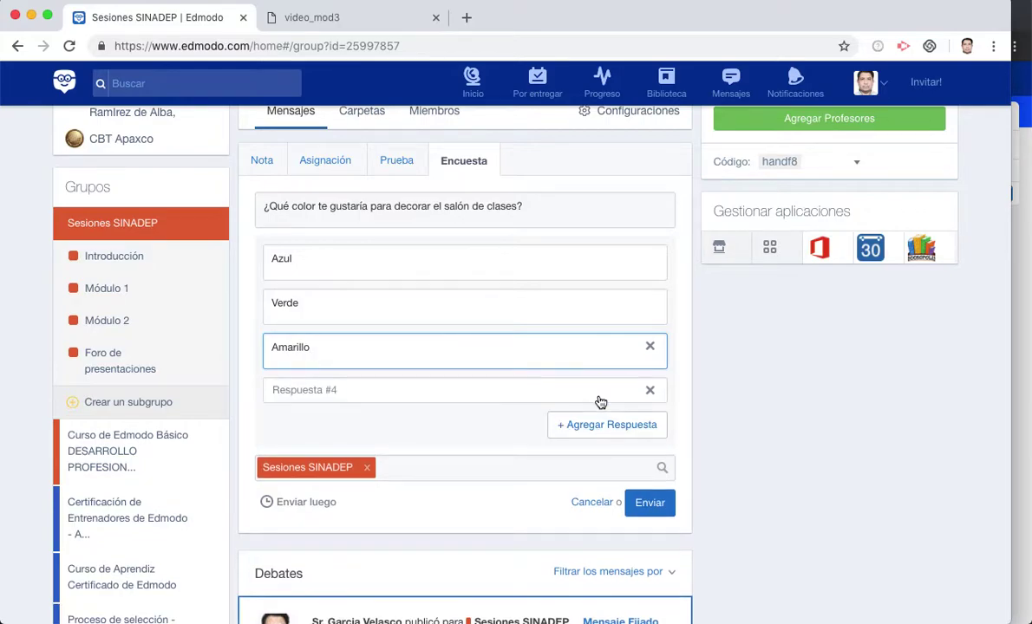
{"action": "left_click", "coordinate": [479, 389]}
{"action": "type", "text": "Blanco"}
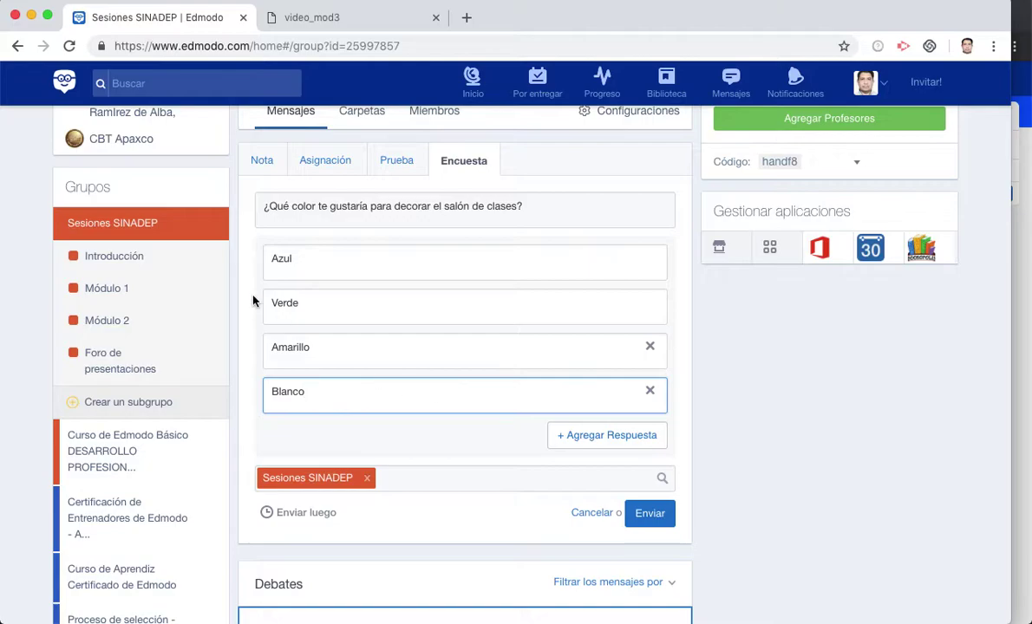
Send the poll to the Sesiones SINADEP group and find it in the group's debates below the pinned message
{"action": "left_click", "coordinate": [652, 519]}
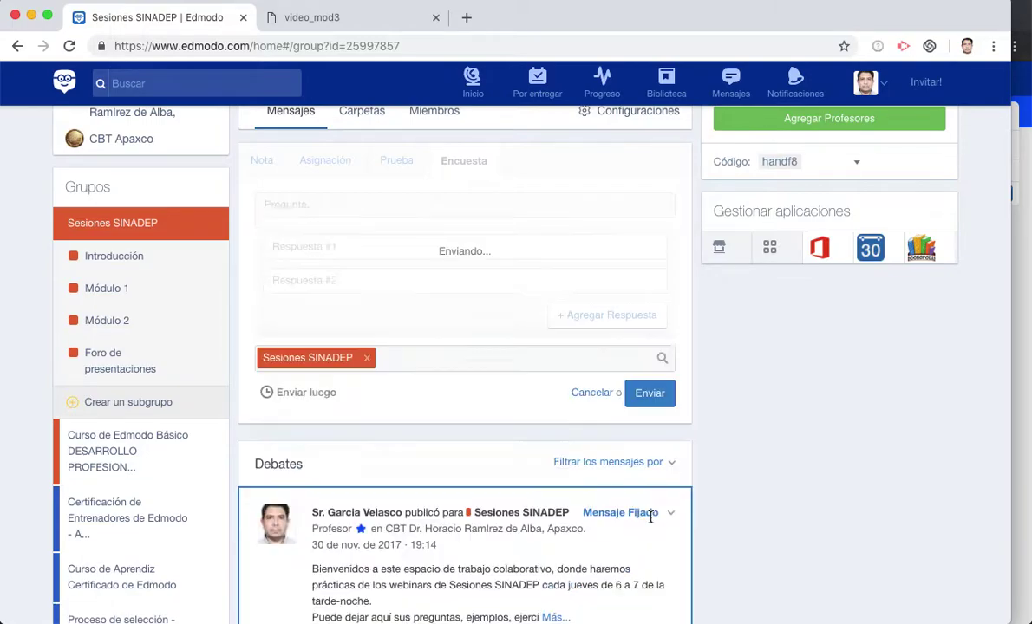
{"action": "scroll", "coordinate": [529, 434], "scroll_direction": "down", "scroll_amount": 4}
{"action": "scroll", "coordinate": [529, 434], "scroll_direction": "down", "scroll_amount": 10}
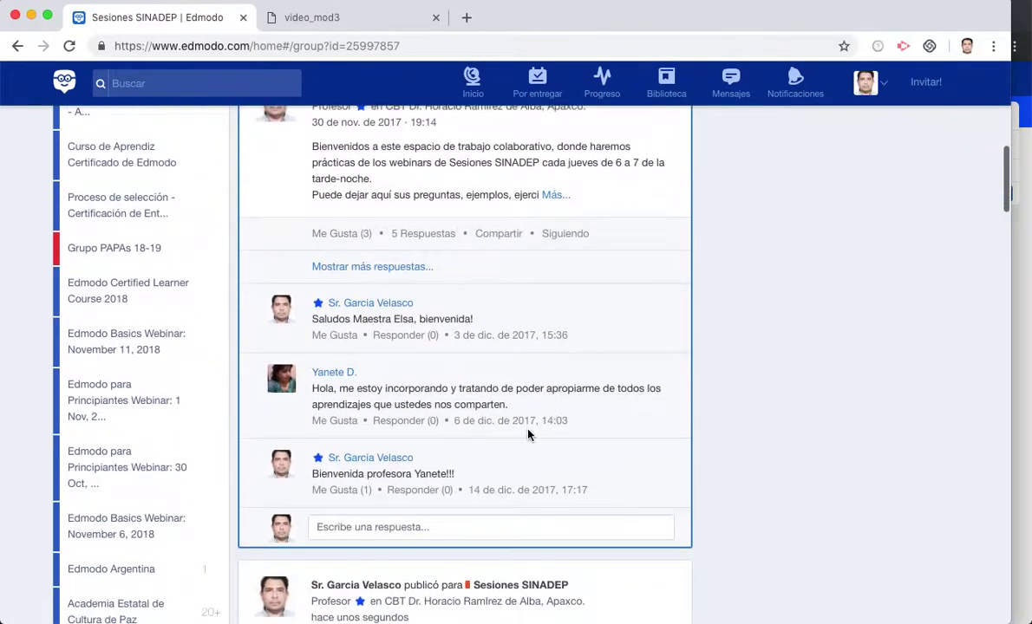
{"action": "scroll", "coordinate": [529, 434], "scroll_direction": "down", "scroll_amount": 1}
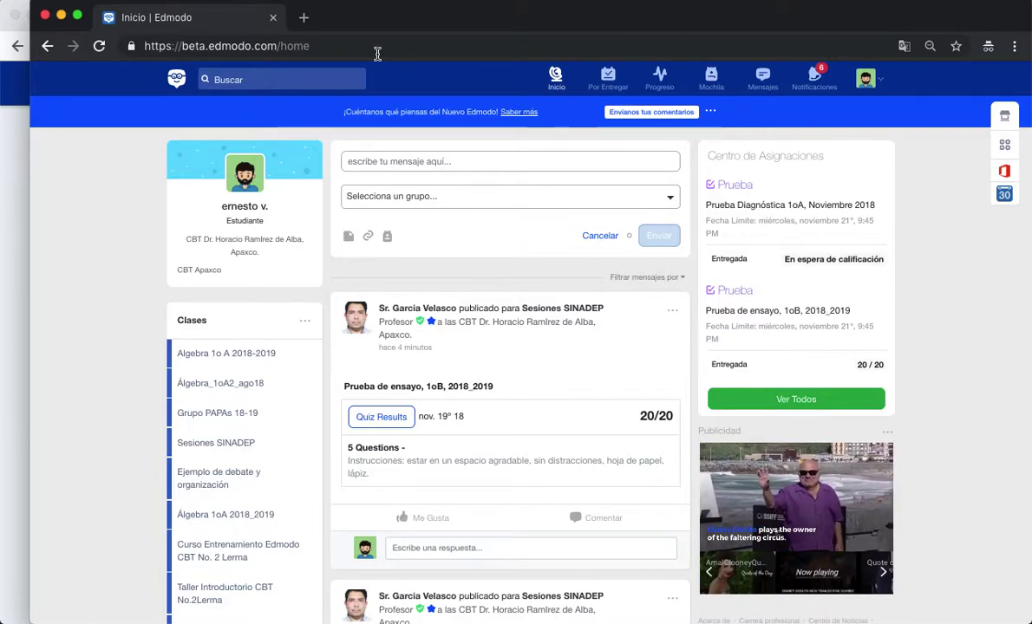
Switch to the student's Edmodo window and reload its home feed to bring up the classroom colour poll
{"action": "left_click", "coordinate": [325, 51]}
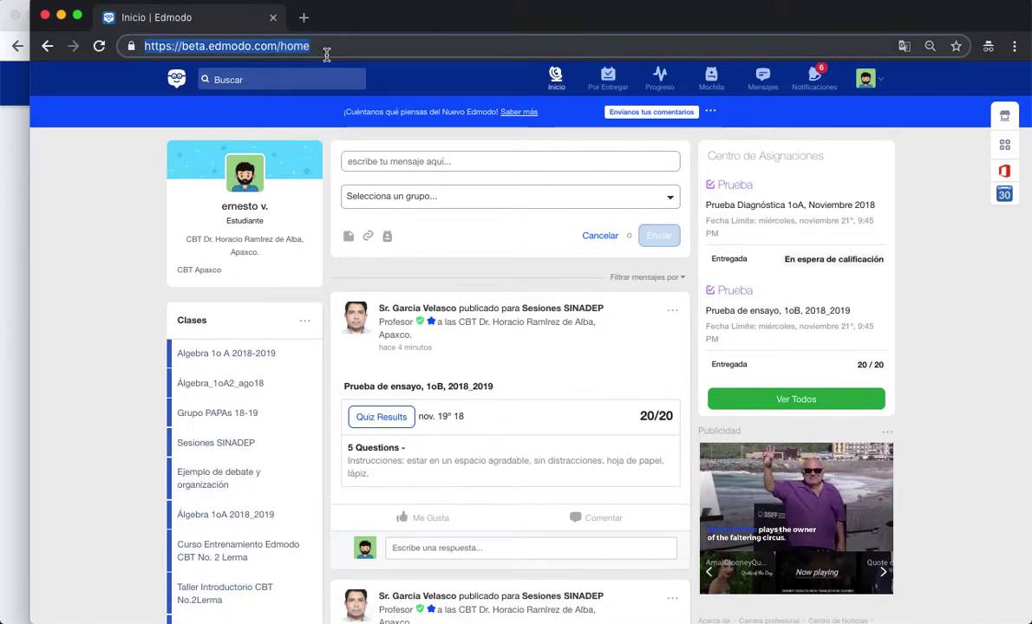
{"action": "key", "text": "Return"}
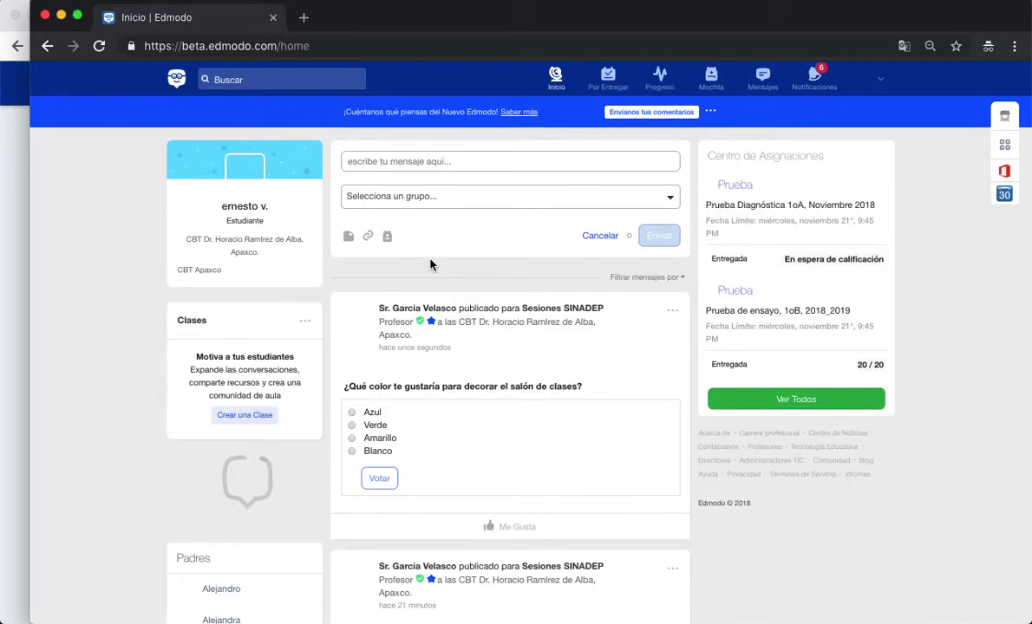
{"action": "scroll", "coordinate": [431, 264], "scroll_direction": "down", "scroll_amount": 2}
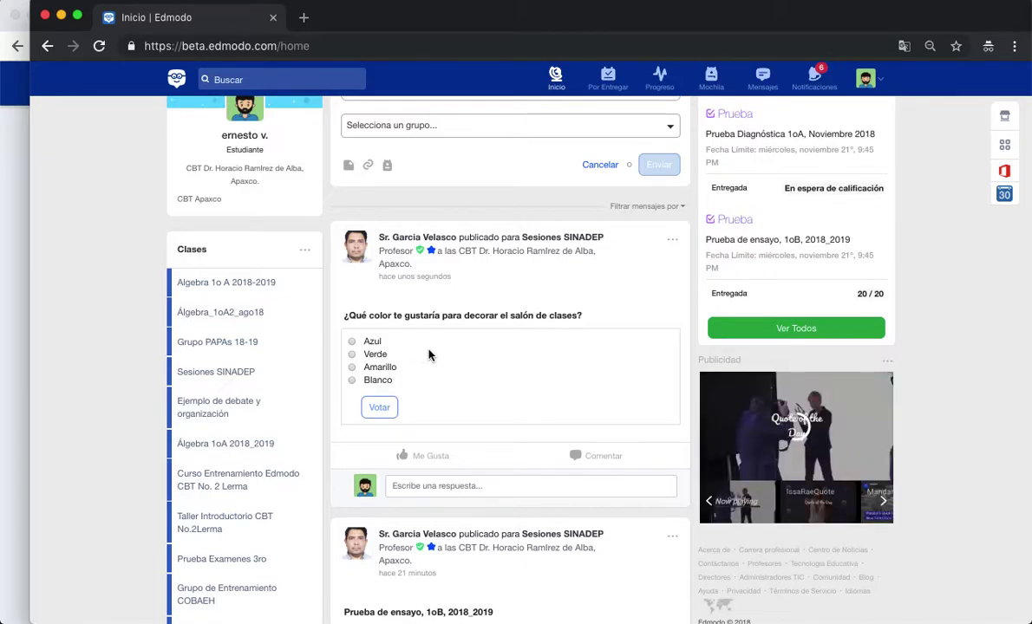
Vote for Azul in the classroom colour poll as the student
{"action": "left_click", "coordinate": [352, 342]}
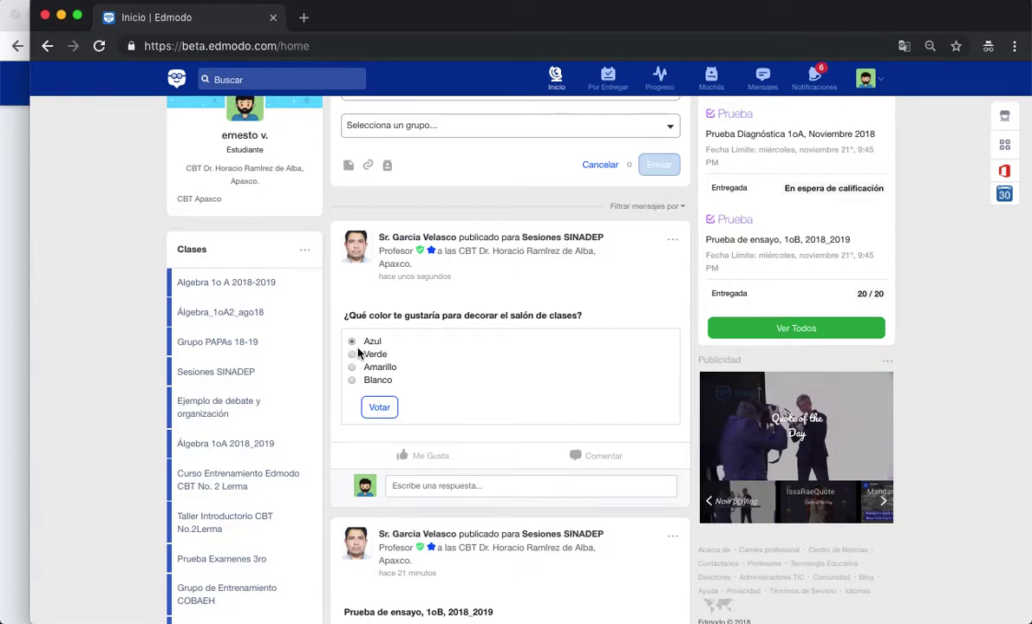
{"action": "left_click", "coordinate": [353, 354]}
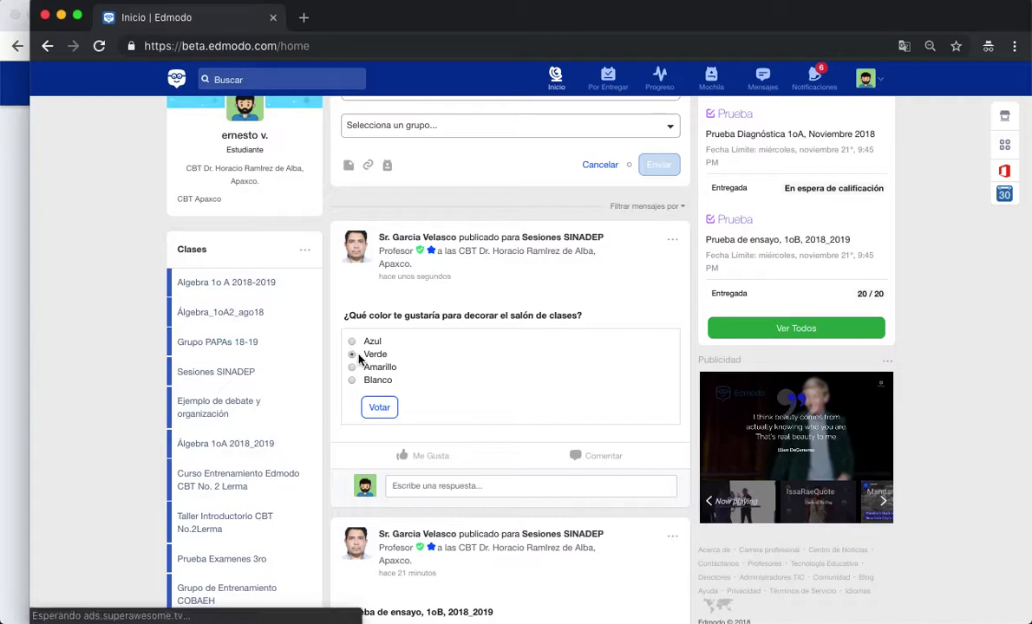
{"action": "left_click", "coordinate": [352, 343]}
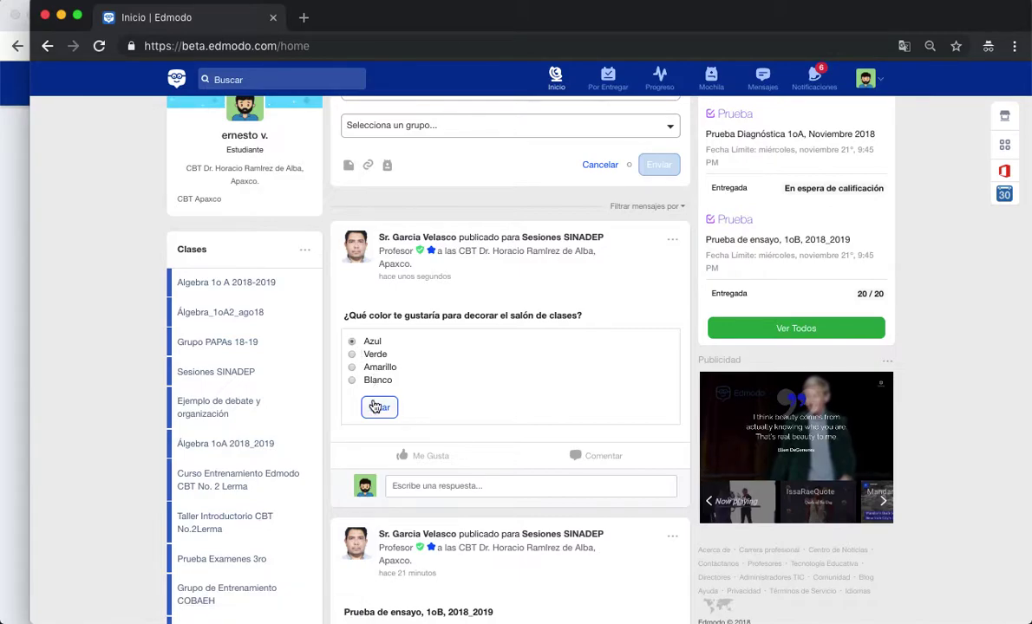
{"action": "left_click", "coordinate": [375, 406]}
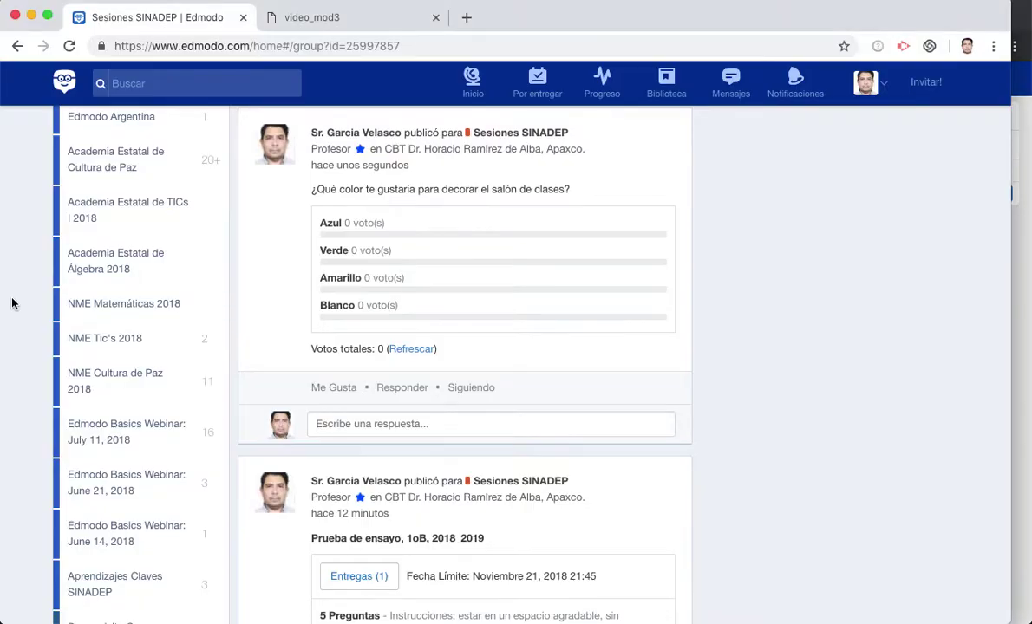
Return to the teacher's Sesiones SINADEP page and refresh the vote results of the classroom colour poll
{"action": "left_click", "coordinate": [411, 352]}
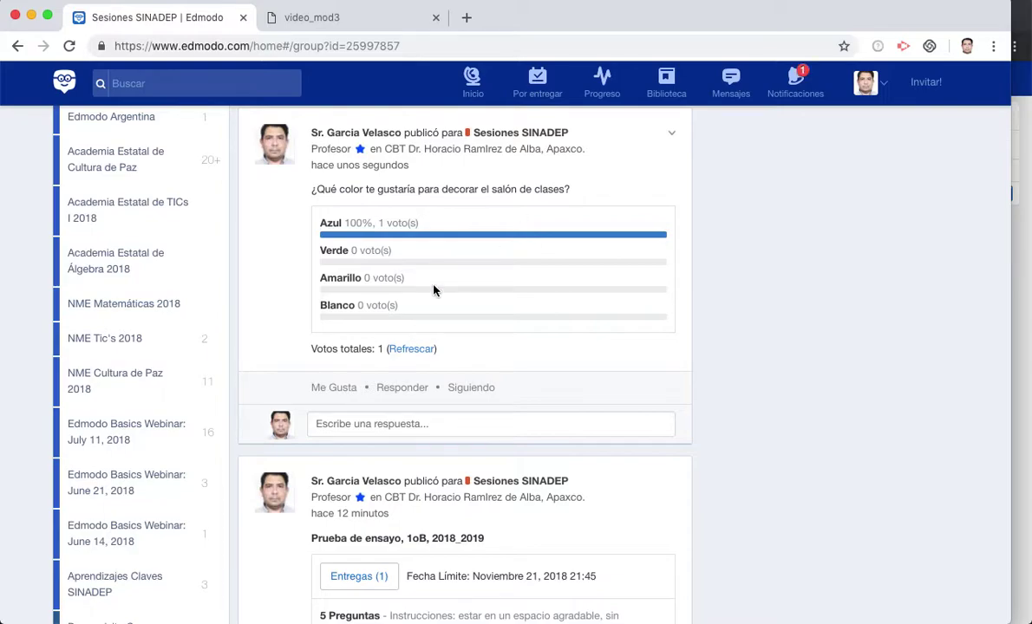
{"action": "scroll", "coordinate": [433, 290], "scroll_direction": "up", "scroll_amount": 5}
{"action": "scroll", "coordinate": [433, 290], "scroll_direction": "down", "scroll_amount": 5}
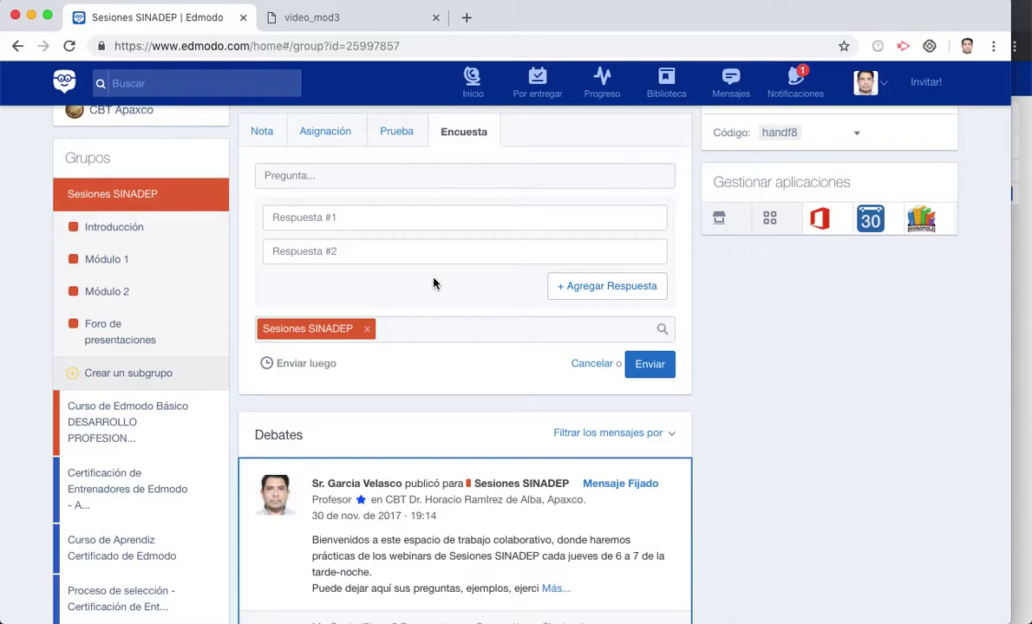
Consult the Encuesta slide in video_mod3 and enter "¿Cuánto es la multiplicación de 9 x 9?" as the new poll's question
{"action": "left_click", "coordinate": [414, 178]}
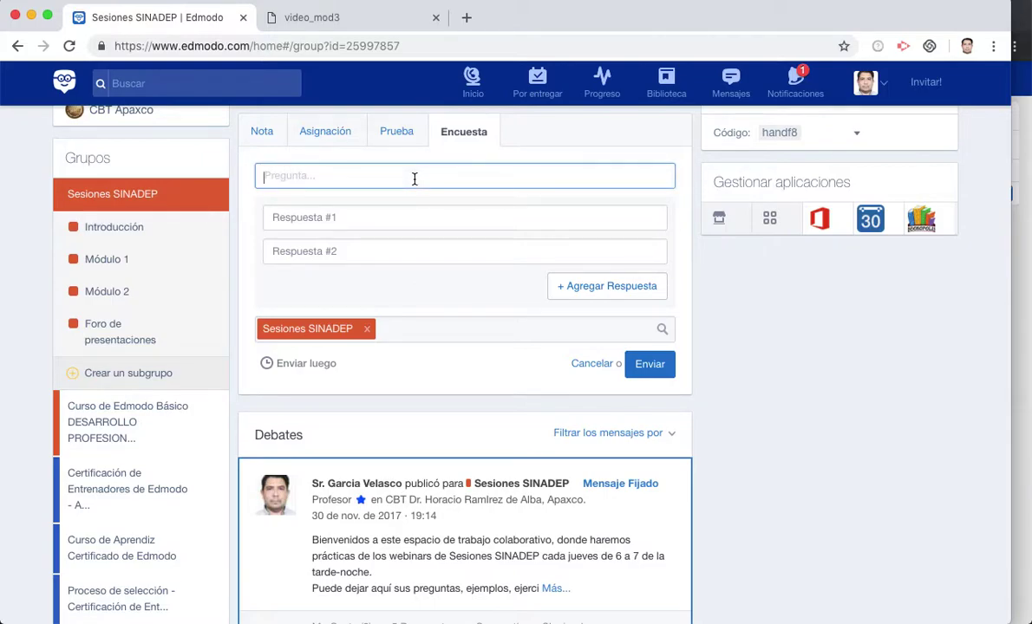
{"action": "left_click", "coordinate": [368, 21]}
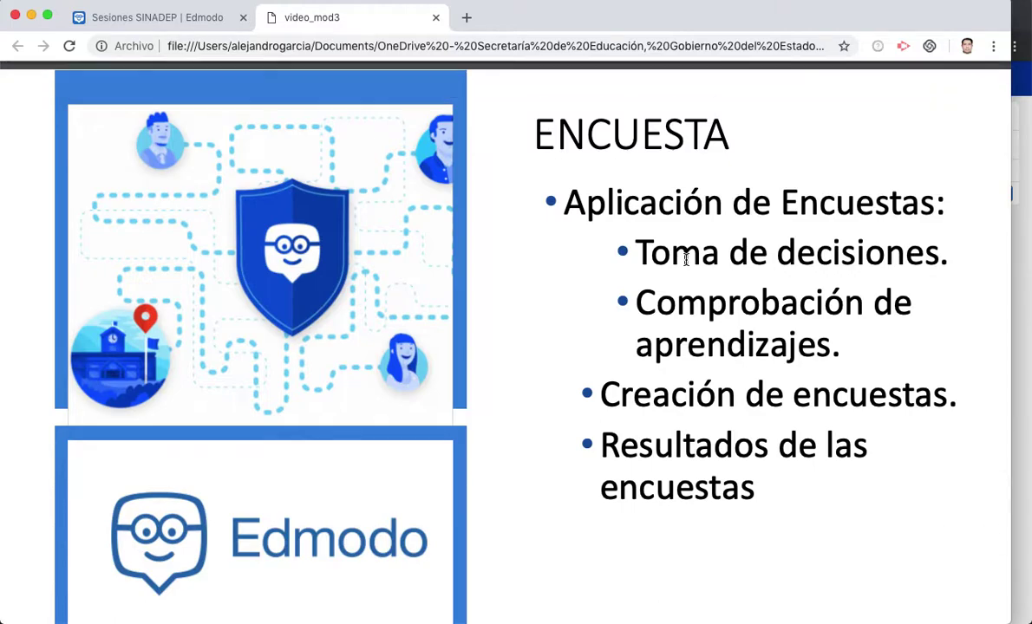
{"action": "left_click", "coordinate": [196, 17]}
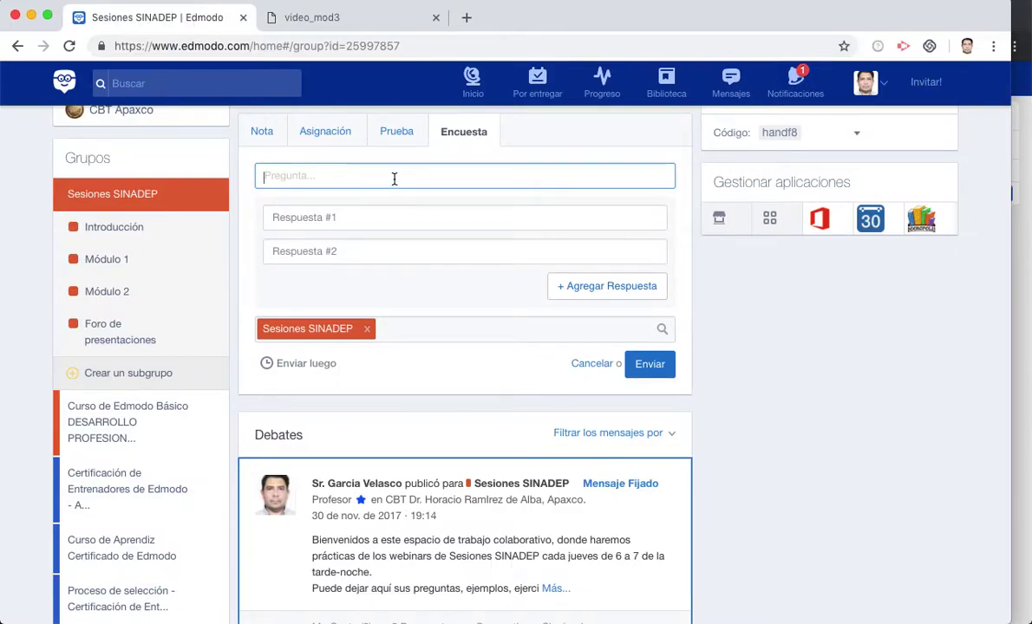
{"action": "type", "text": "¿"}
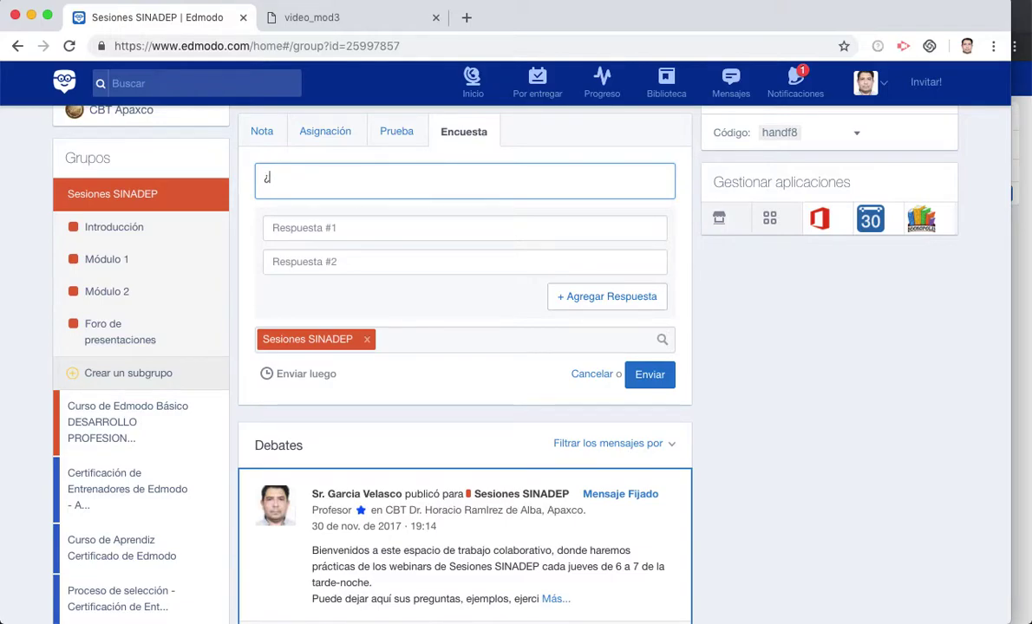
{"action": "type", "text": "Cuánto es la mut"}
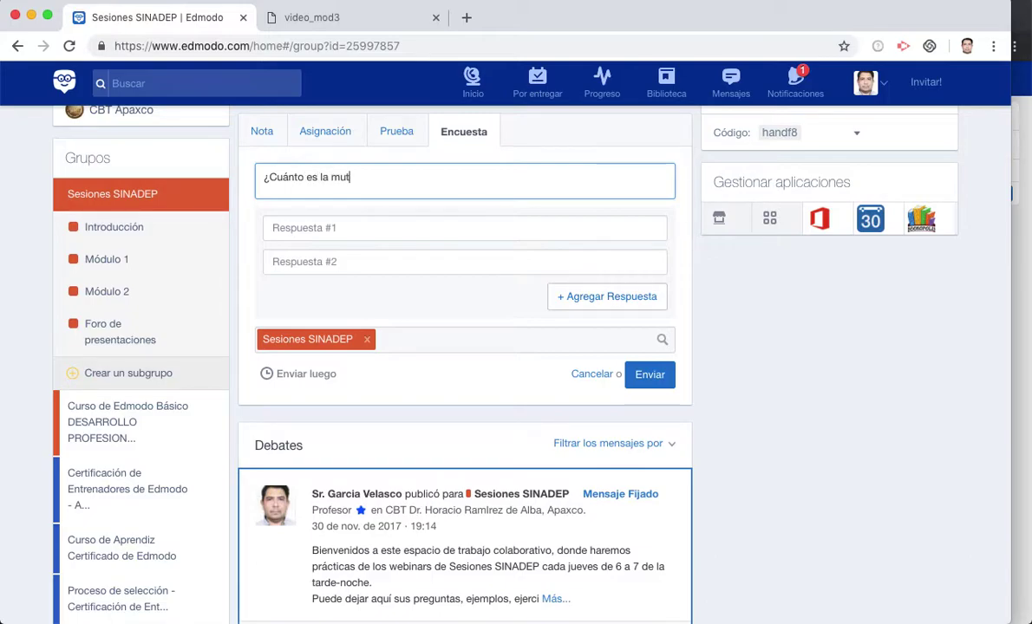
{"action": "type", "text": "iplicación de 9 "}
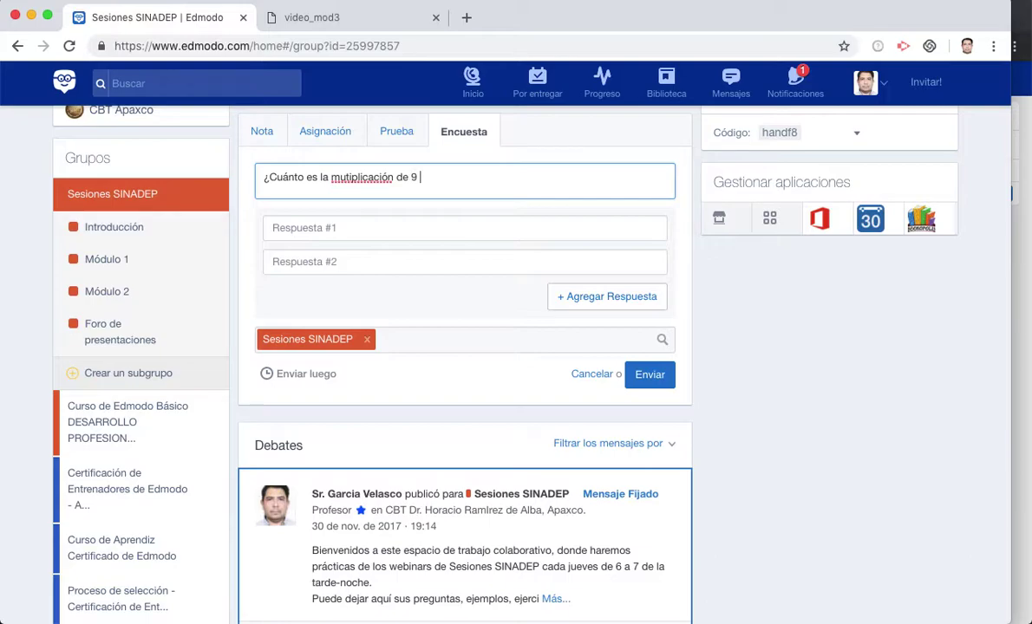
{"action": "type", "text": "x 9?"}
{"action": "left_click", "coordinate": [344, 177]}
{"action": "type", "text": "l"}
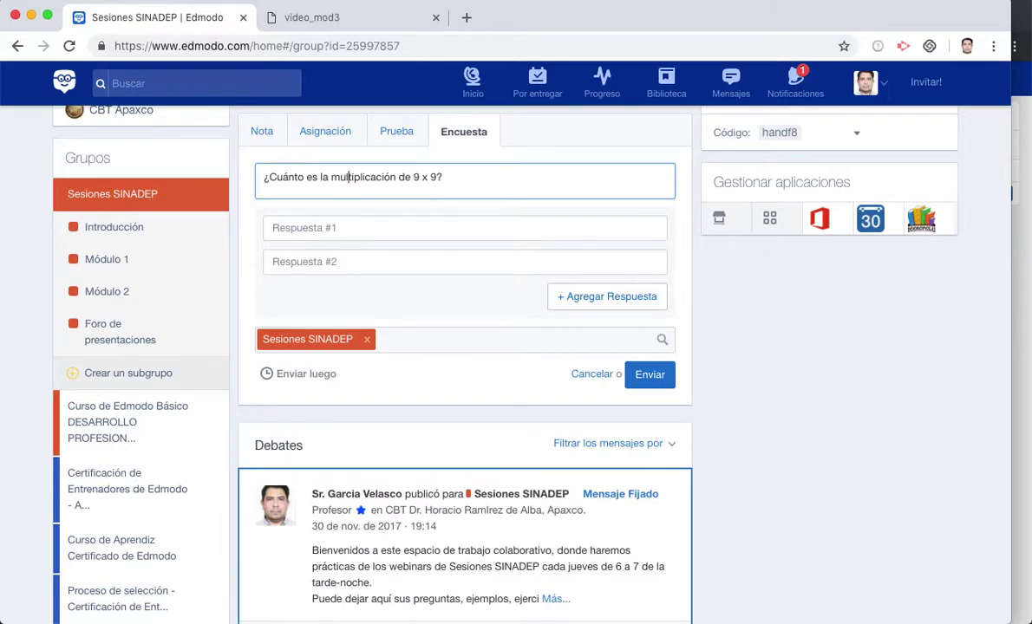
Enter 63 as the first answer and 72 as the second answer of the 9 x 9 poll
{"action": "left_click", "coordinate": [354, 228]}
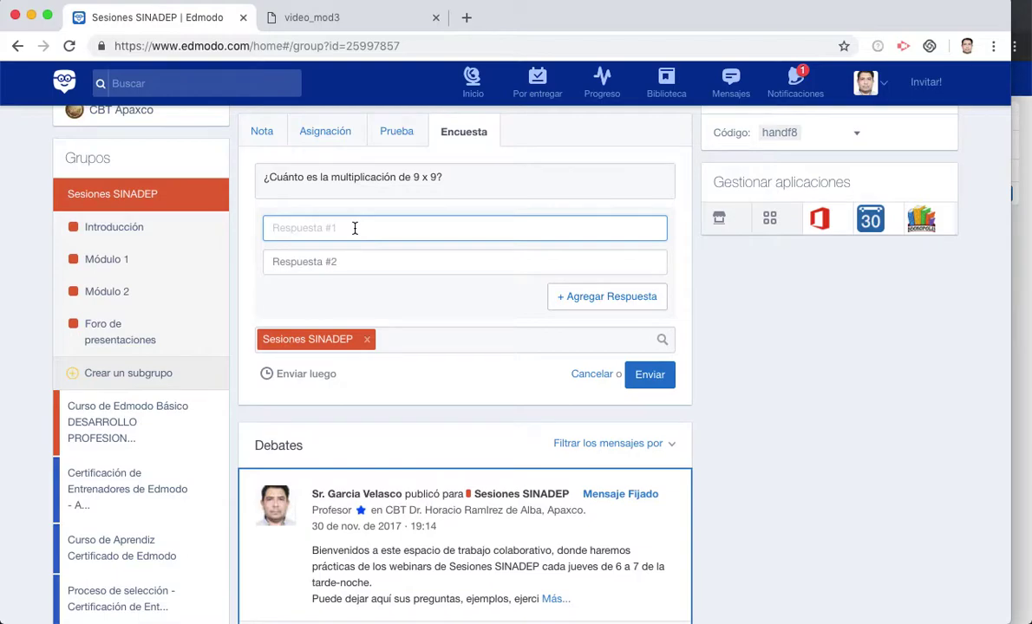
{"action": "type", "text": "64"}
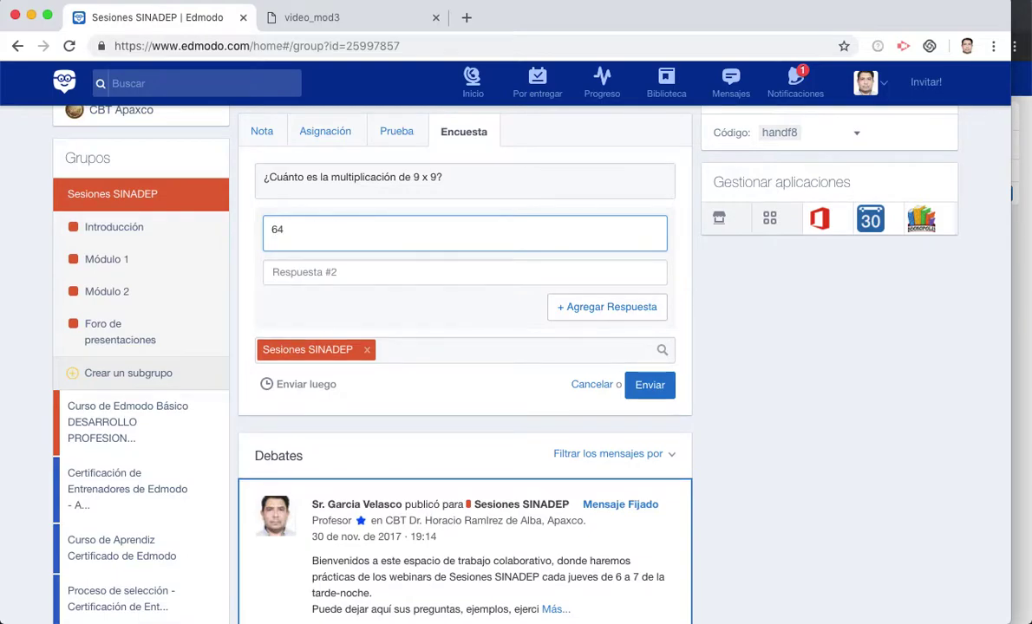
{"action": "left_click", "coordinate": [346, 272]}
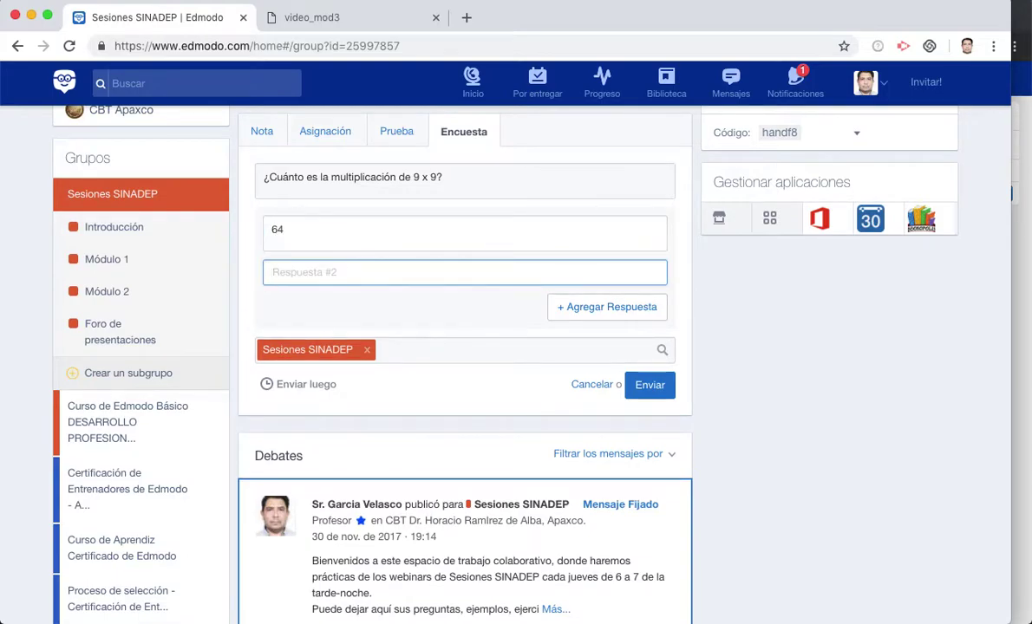
{"action": "left_click", "coordinate": [290, 230]}
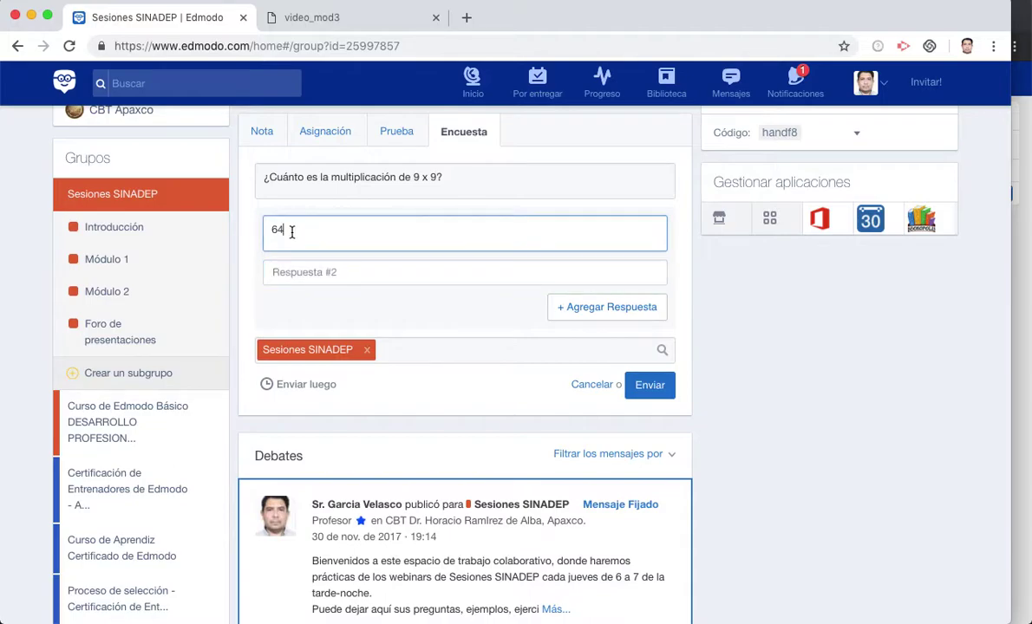
{"action": "key", "text": "BackSpace"}
{"action": "type", "text": "3"}
{"action": "left_click", "coordinate": [347, 272]}
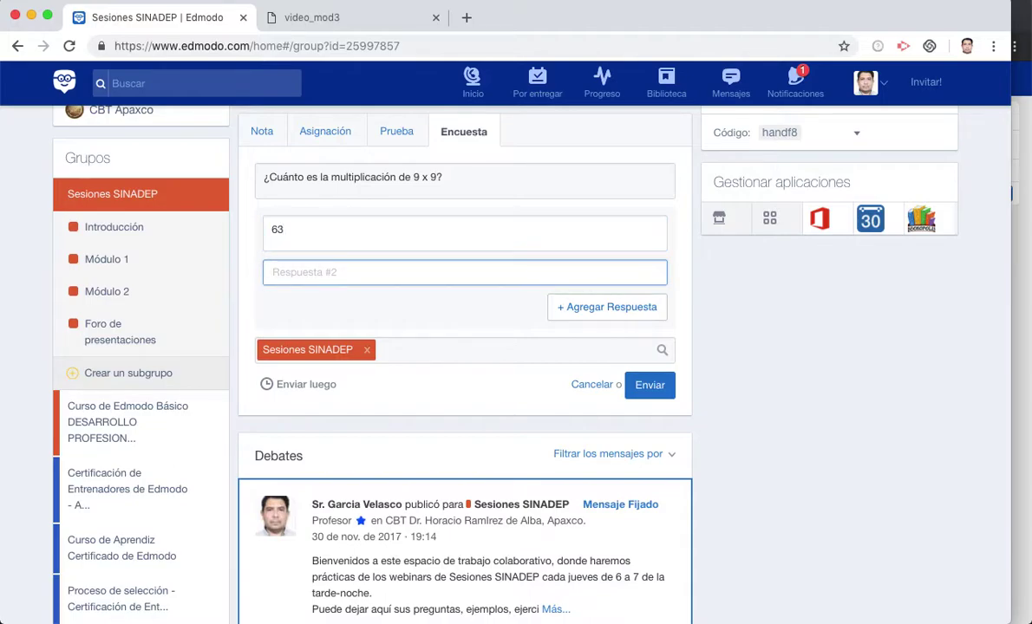
{"action": "type", "text": "72"}
{"action": "key", "text": "Tab"}
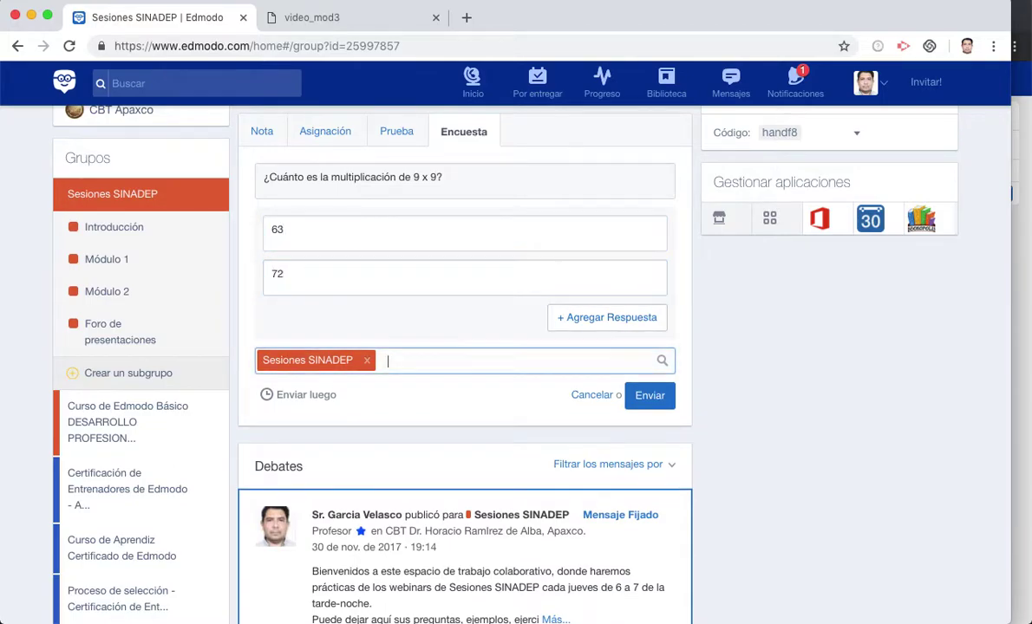
Add 81 and 94 as the third and fourth answers and send the poll to the Sesiones SINADEP group
{"action": "left_click", "coordinate": [562, 318]}
{"action": "scroll", "coordinate": [414, 469], "scroll_direction": "down", "scroll_amount": 4}
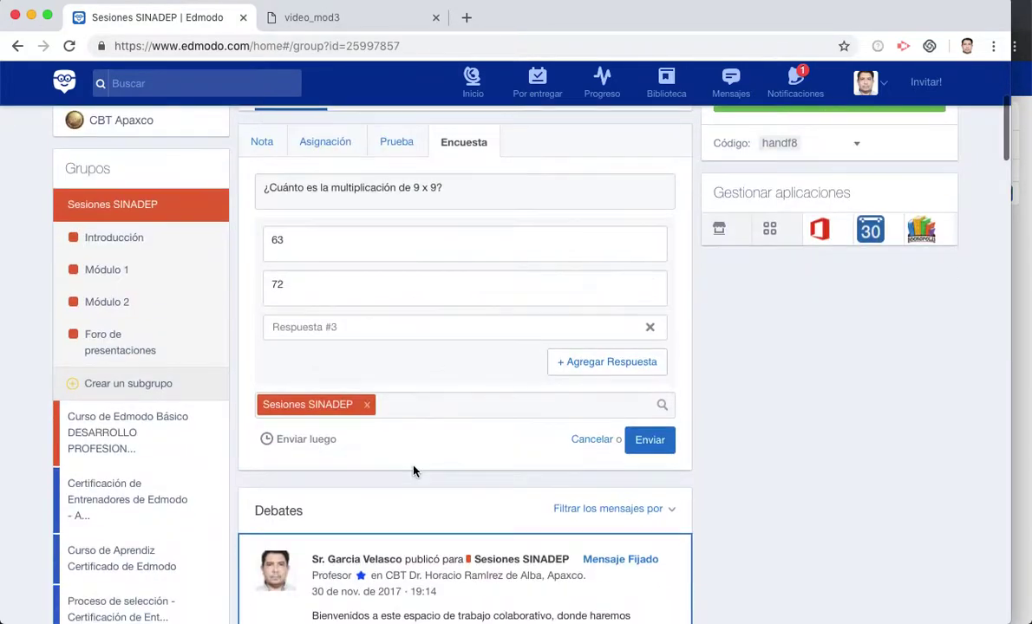
{"action": "left_click", "coordinate": [330, 329]}
{"action": "type", "text": "81"}
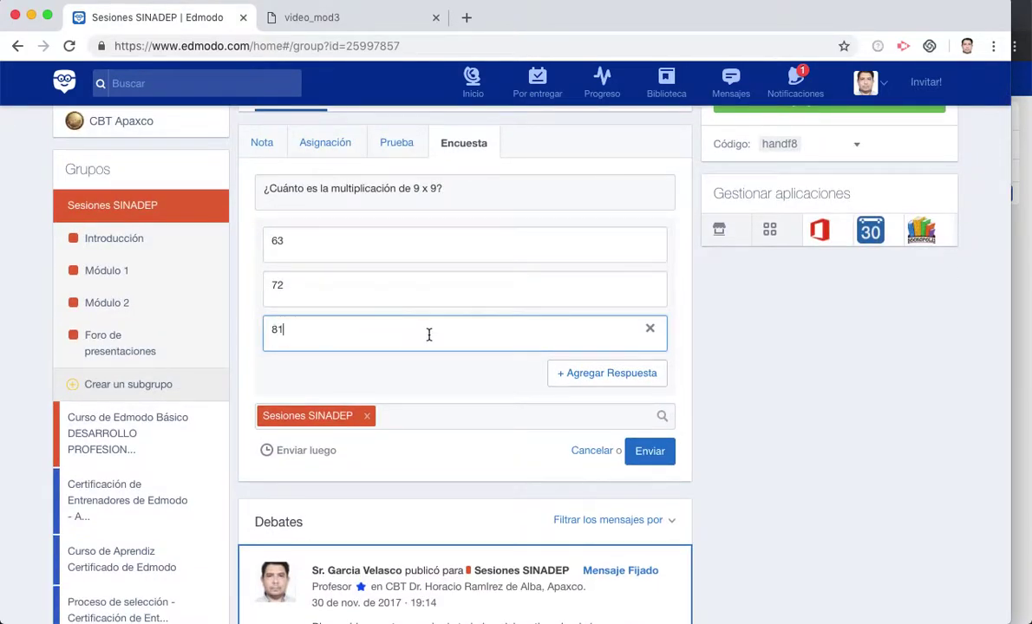
{"action": "left_click", "coordinate": [618, 372]}
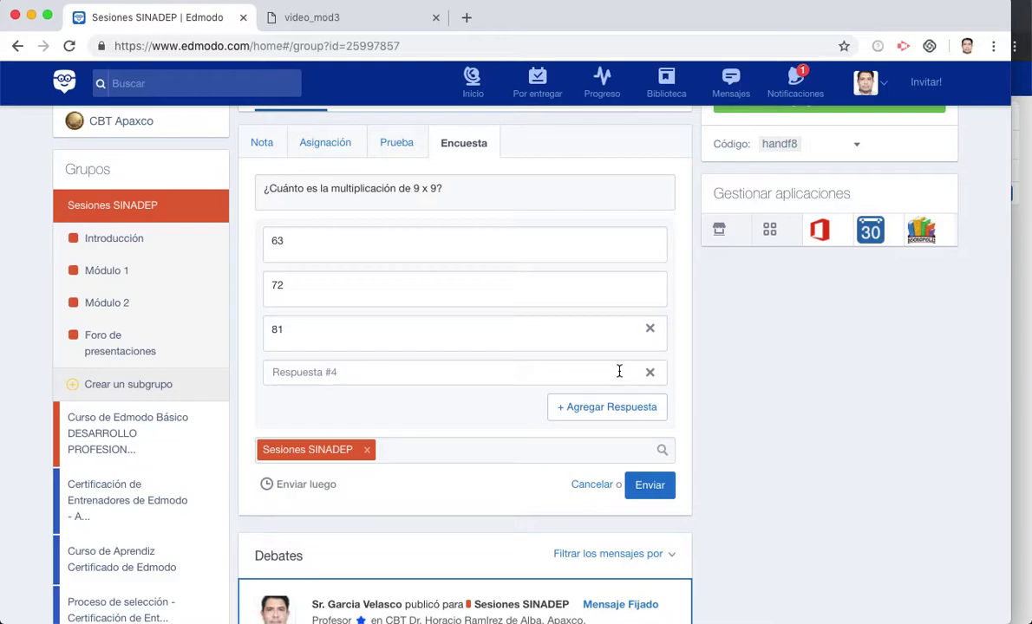
{"action": "left_click", "coordinate": [404, 375]}
{"action": "type", "text": "9"}
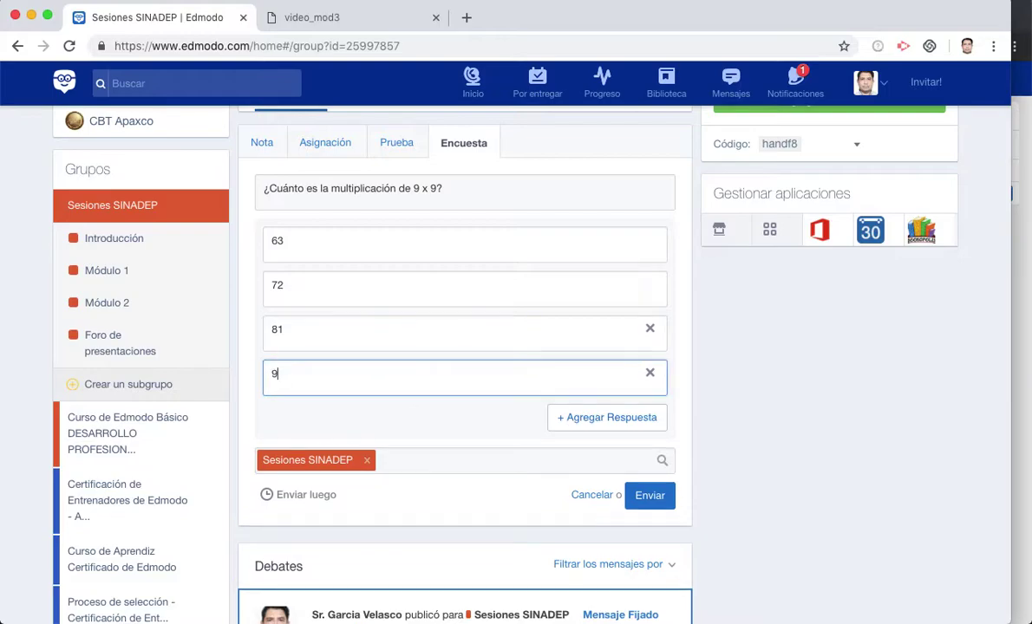
{"action": "type", "text": "4"}
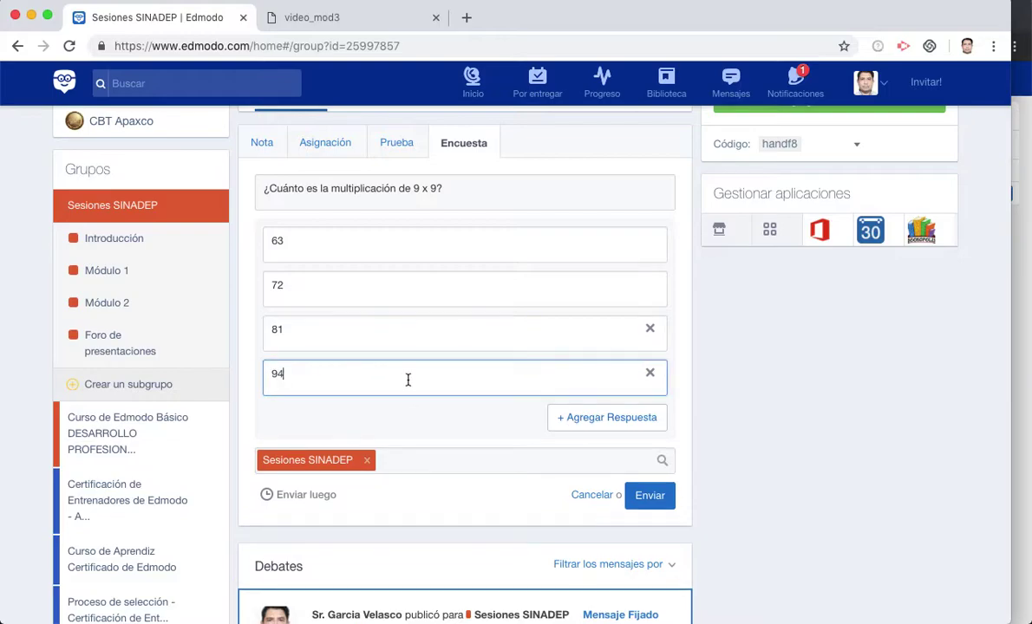
{"action": "left_click", "coordinate": [648, 496]}
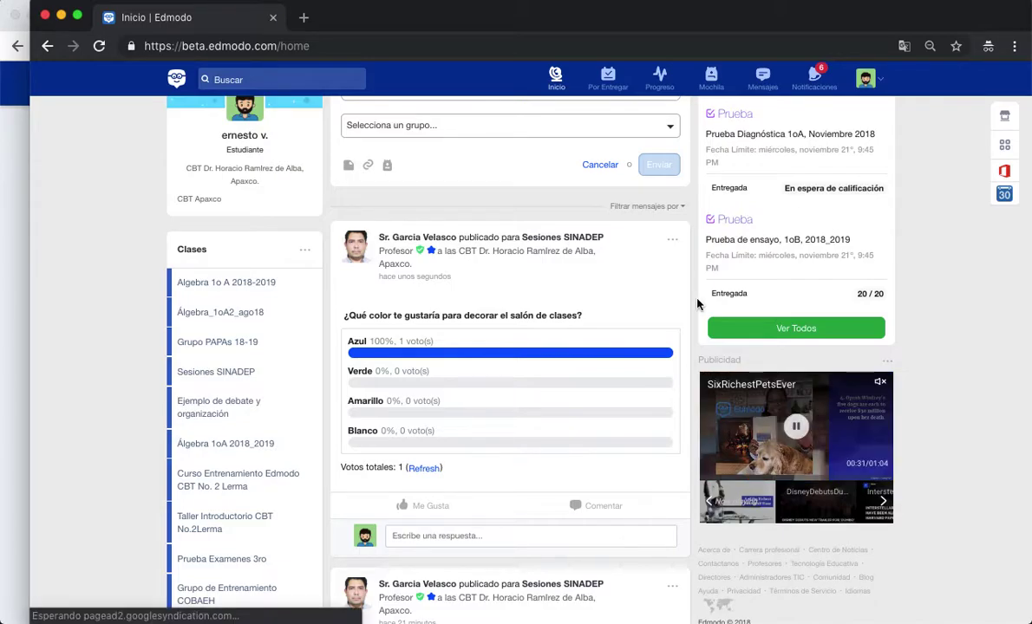
Switch to the student's Edmodo window, reload its home feed and vote for 81 in the 9 x 9 poll
{"action": "left_click", "coordinate": [328, 47]}
{"action": "key", "text": "Return"}
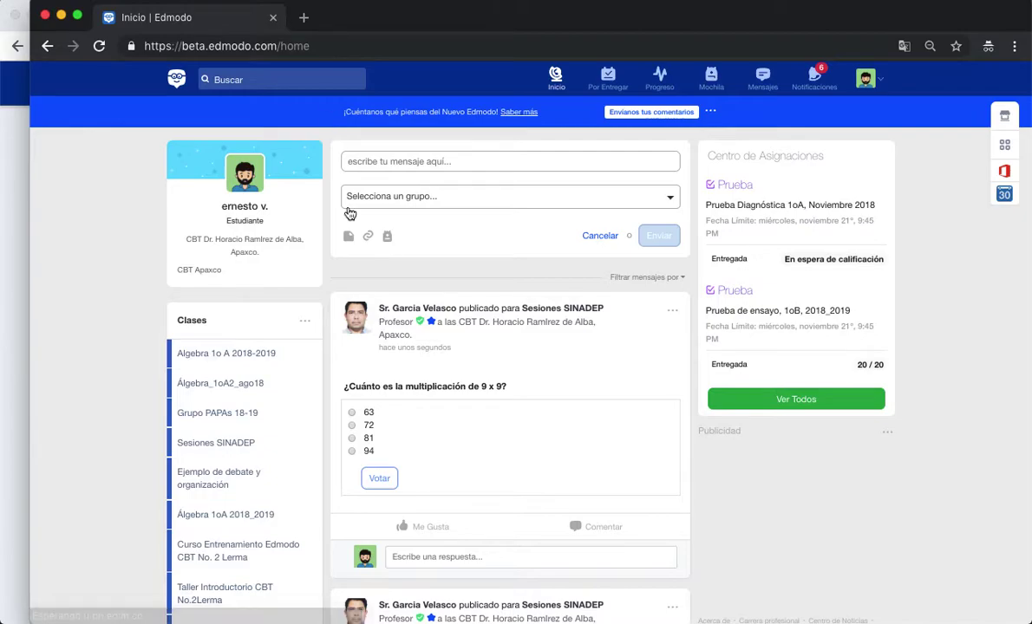
{"action": "scroll", "coordinate": [381, 312], "scroll_direction": "down", "scroll_amount": 3}
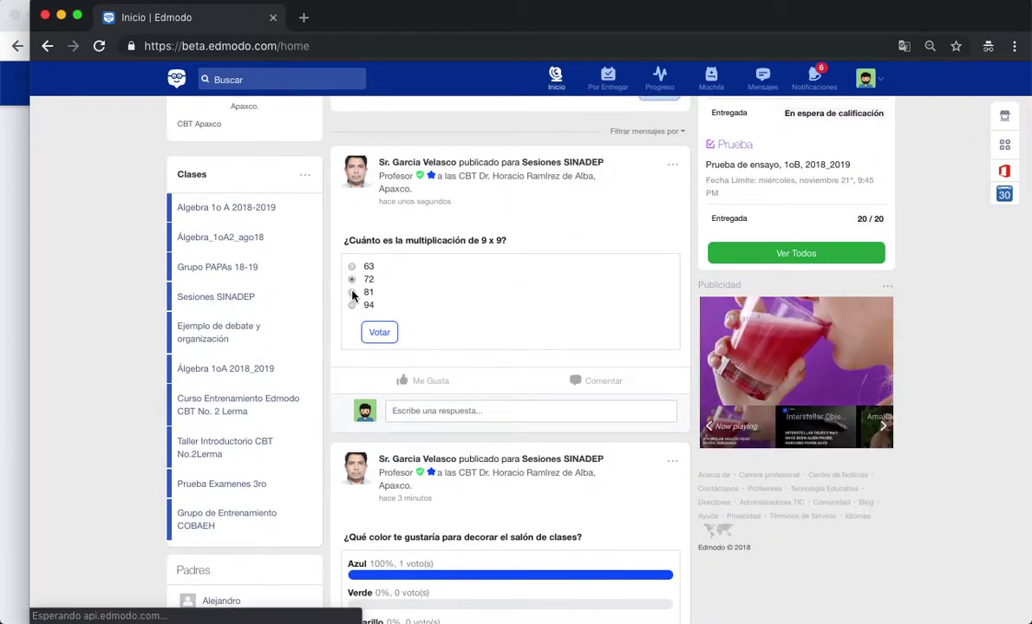
{"action": "left_click", "coordinate": [352, 292]}
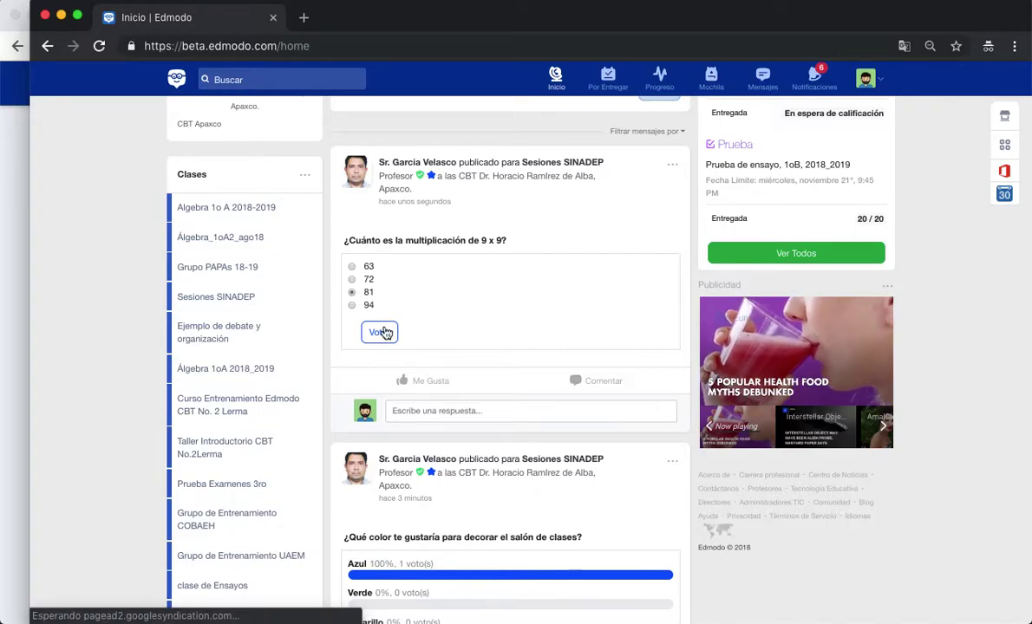
{"action": "left_click", "coordinate": [383, 332]}
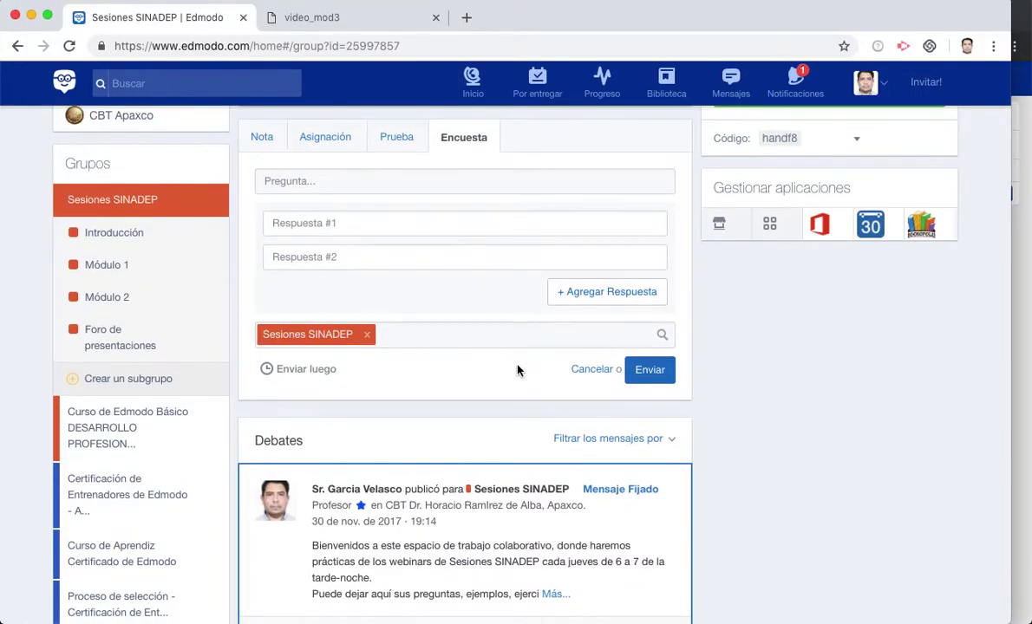
Return to the teacher's Sesiones SINADEP page and refresh the vote results of the 9 x 9 poll
{"action": "scroll", "coordinate": [519, 369], "scroll_direction": "down", "scroll_amount": 10}
{"action": "scroll", "coordinate": [519, 371], "scroll_direction": "down", "scroll_amount": 3}
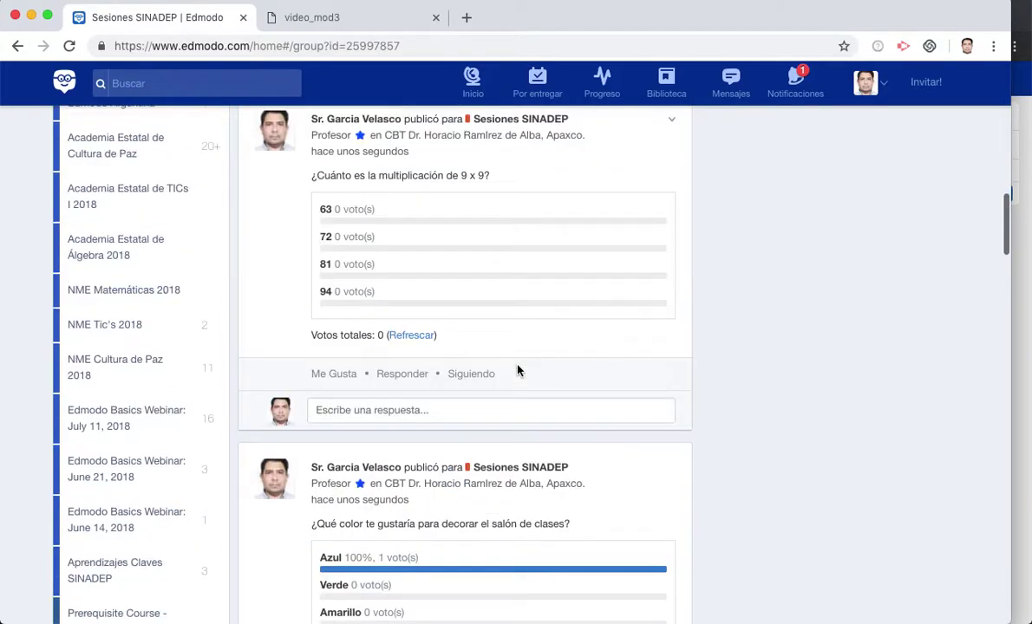
{"action": "left_click", "coordinate": [410, 336]}
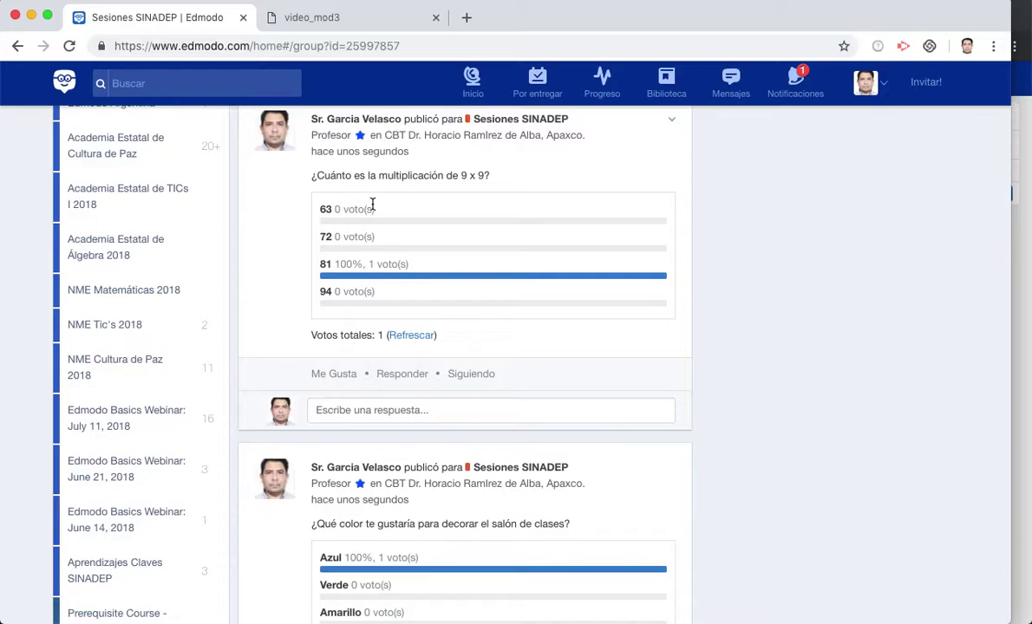
Set the post type in the Sesiones SINADEP group's message composer to Prueba
{"action": "scroll", "coordinate": [373, 205], "scroll_direction": "up", "scroll_amount": 5}
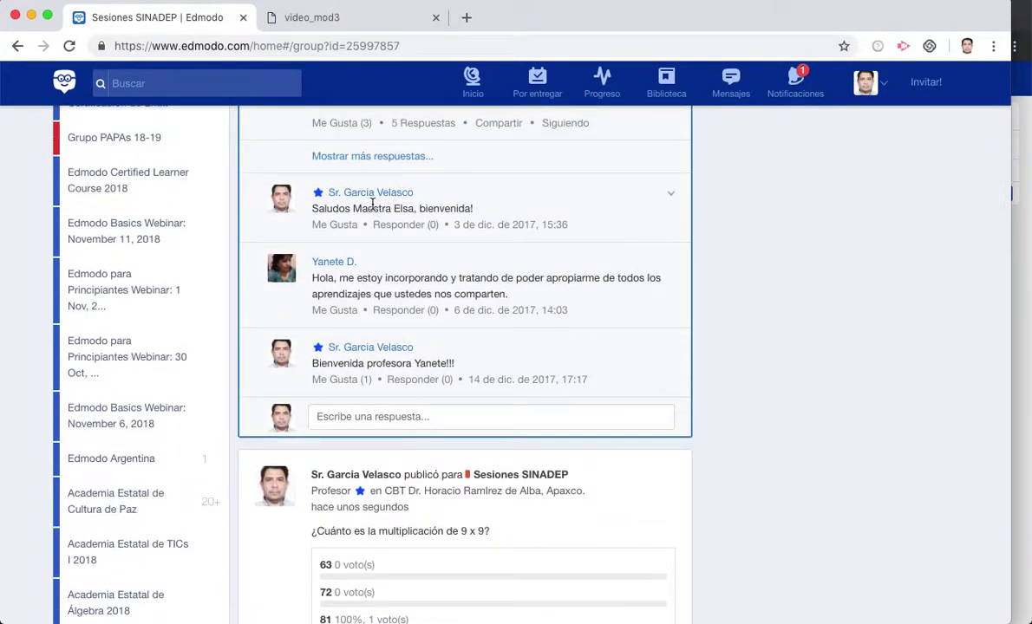
{"action": "scroll", "coordinate": [373, 208], "scroll_direction": "up", "scroll_amount": 3}
{"action": "scroll", "coordinate": [373, 208], "scroll_direction": "up", "scroll_amount": 5}
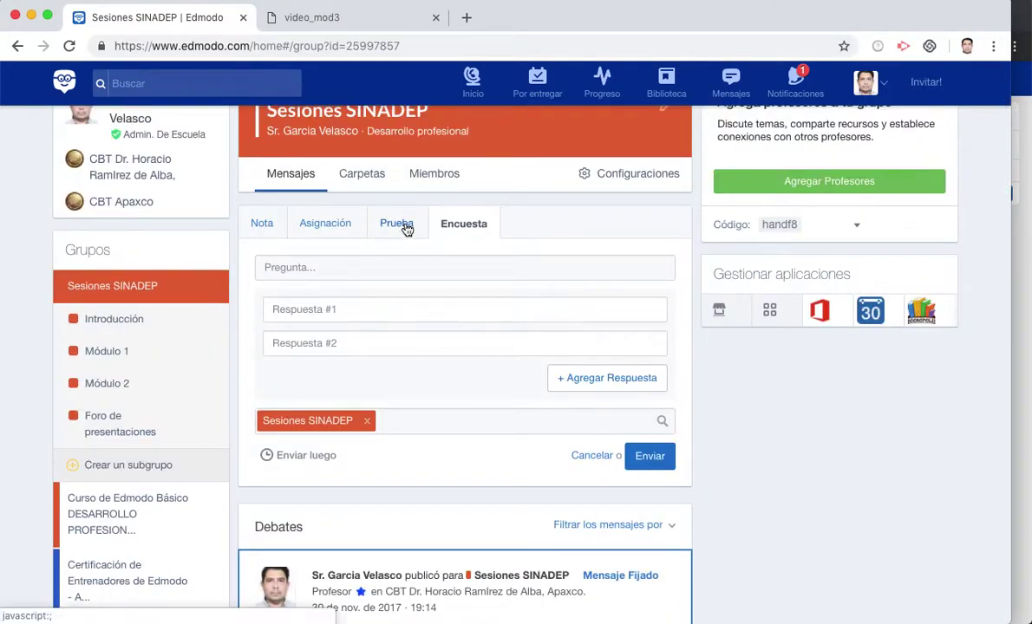
{"action": "left_click", "coordinate": [396, 224]}
{"action": "scroll", "coordinate": [405, 229], "scroll_direction": "down", "scroll_amount": 1}
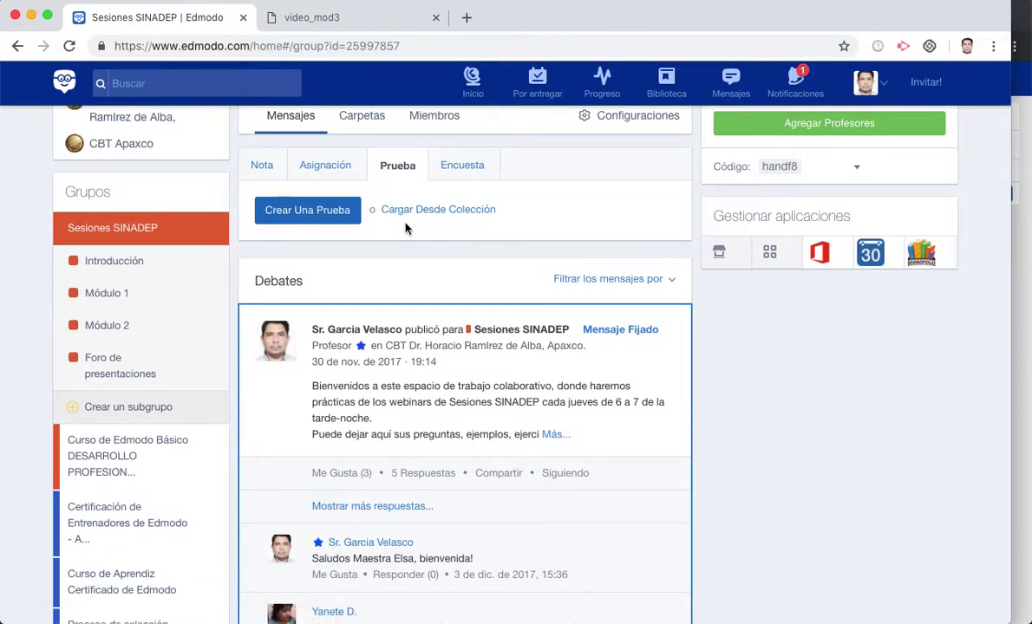
Review the Prueba slide in video_mod3 on quiz uses and components and return to the group's Edmodo page
{"action": "left_click", "coordinate": [341, 24]}
{"action": "scroll", "coordinate": [487, 260], "scroll_direction": "down", "scroll_amount": 3}
{"action": "scroll", "coordinate": [491, 269], "scroll_direction": "down", "scroll_amount": 4}
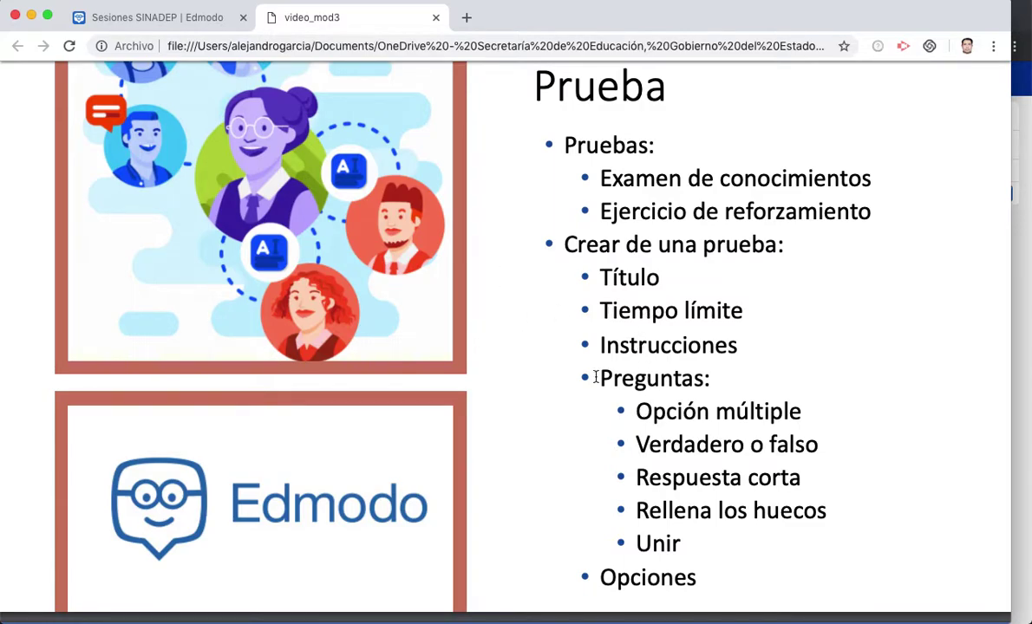
{"action": "left_click", "coordinate": [191, 17]}
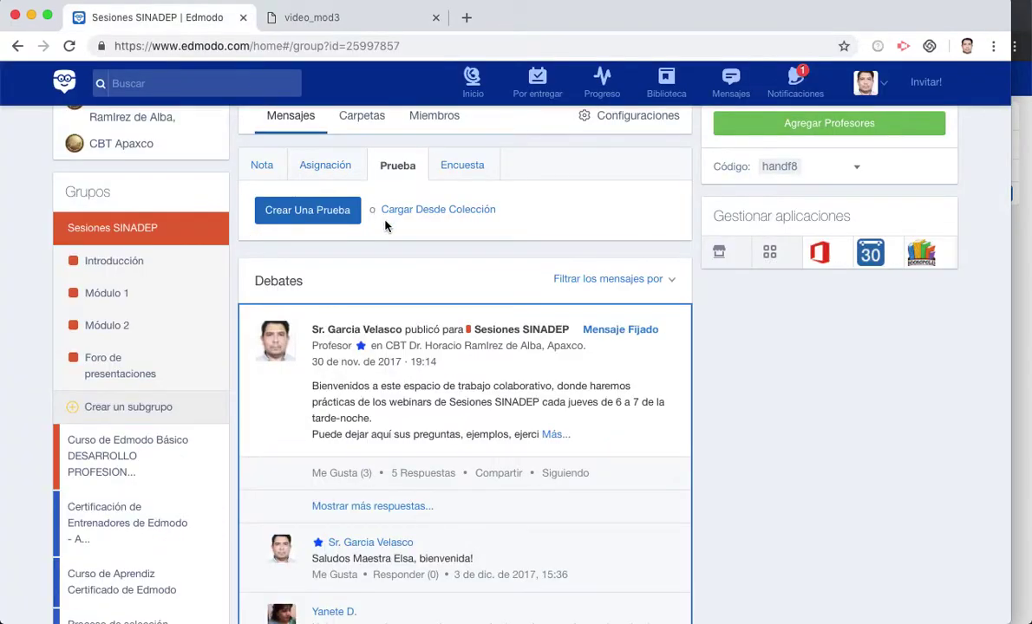
Create a new quiz for the group and title it "Prueba de ensayo 2oA, 2018"
{"action": "left_click", "coordinate": [343, 216]}
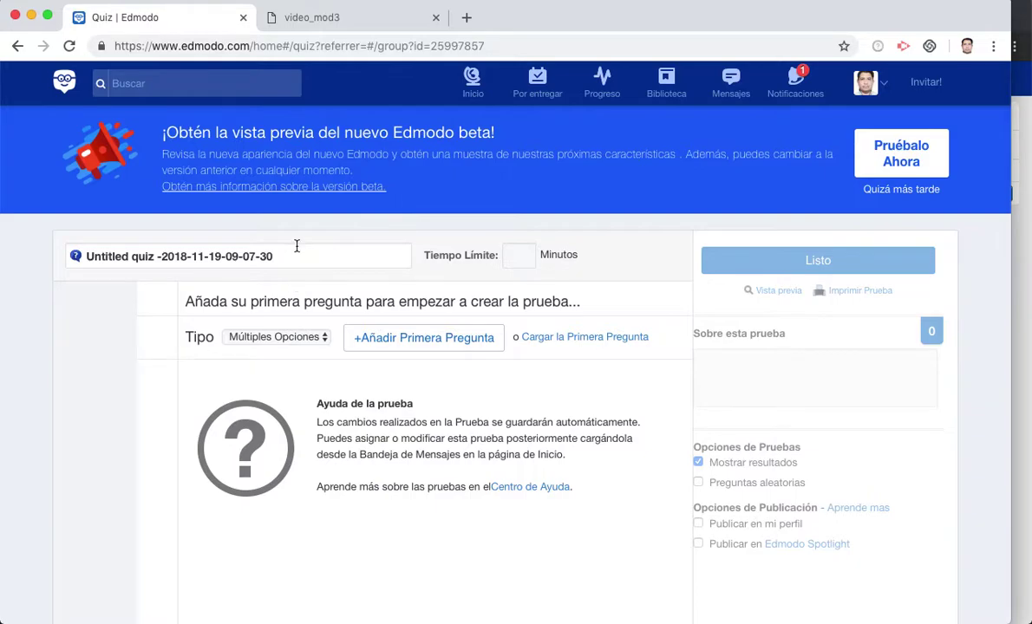
{"action": "left_click", "coordinate": [287, 253]}
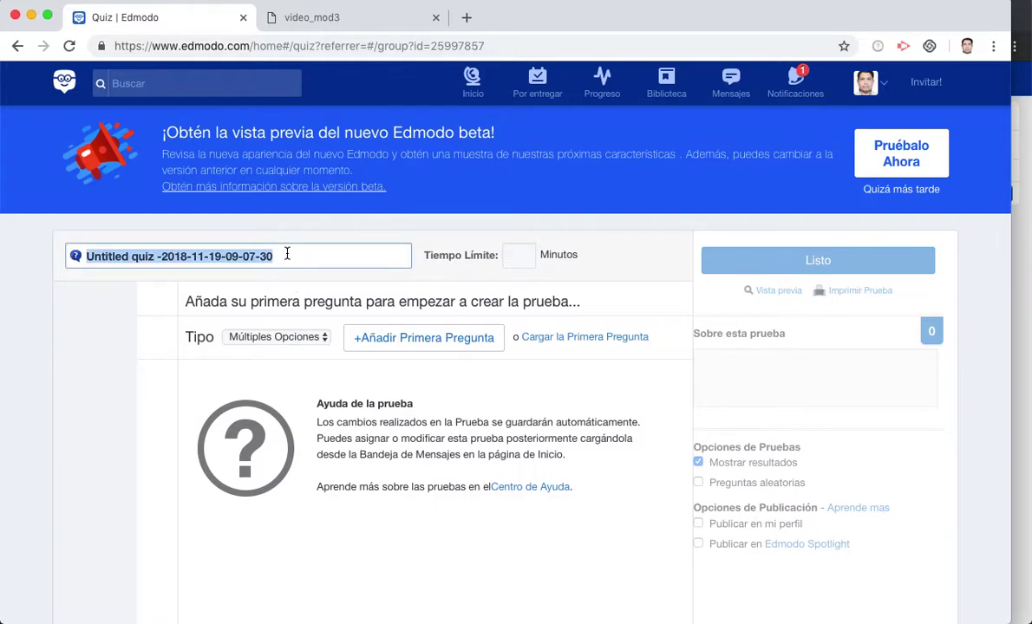
{"action": "type", "text": "Prueba "}
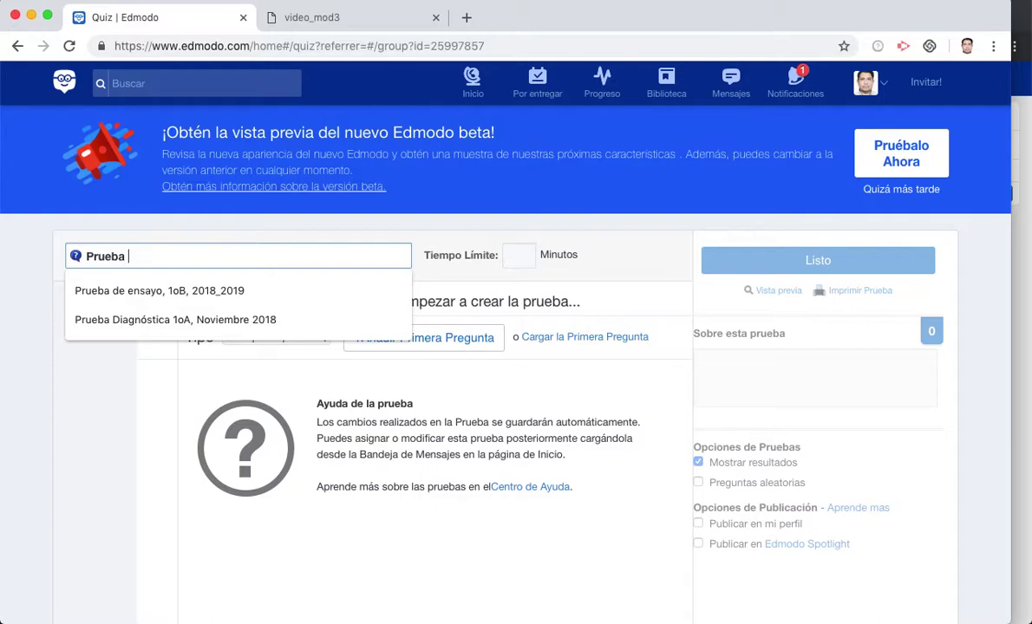
{"action": "type", "text": "de e"}
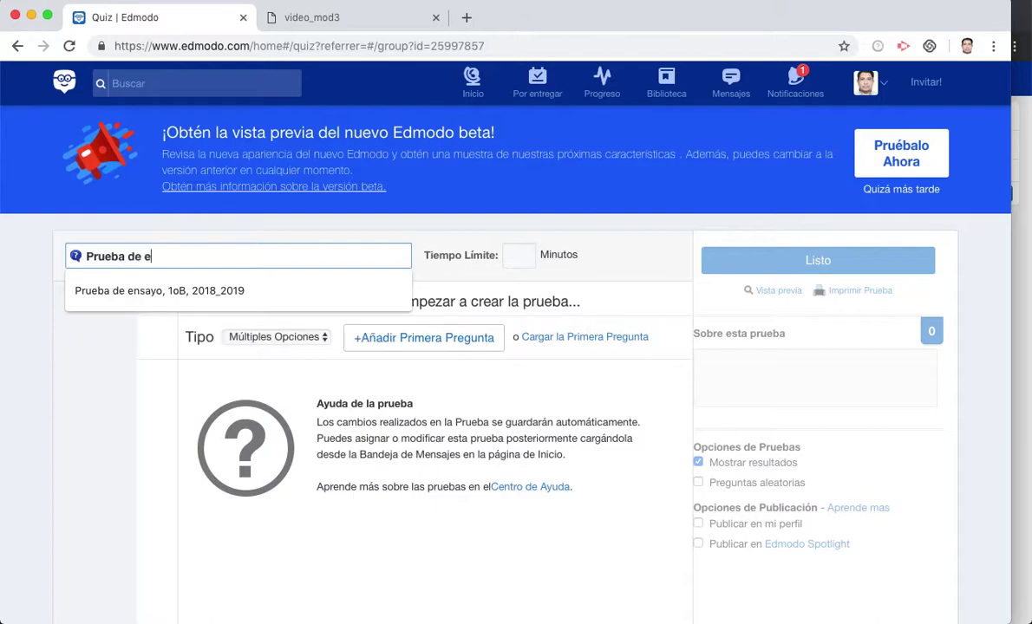
{"action": "type", "text": "sna"}
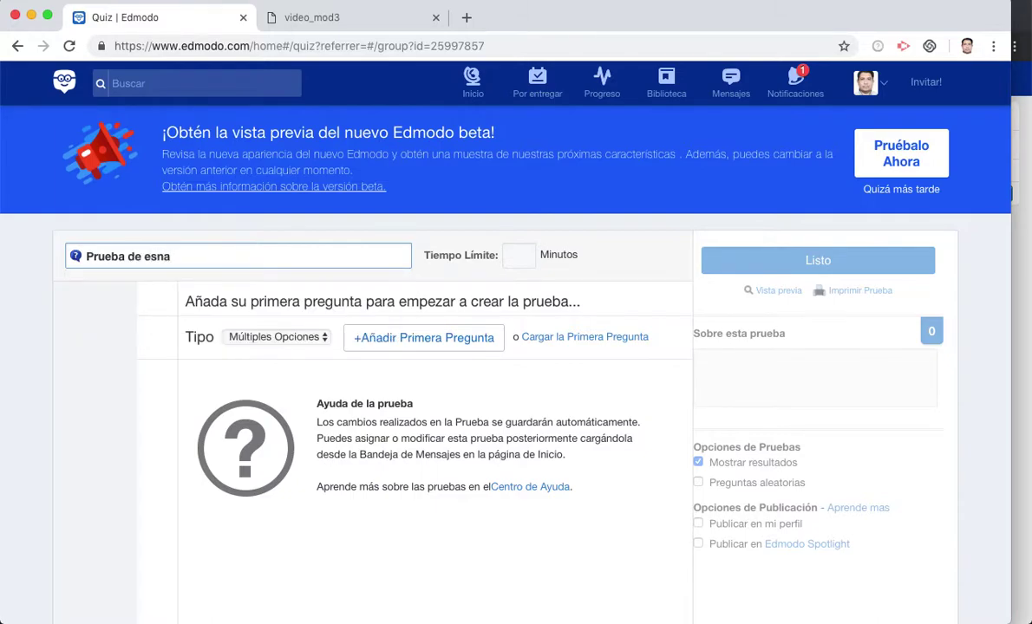
{"action": "key", "text": "BackSpace"}
{"action": "key", "text": "BackSpace"}
{"action": "type", "text": "nsayo "}
{"action": "type", "text": "2o"}
{"action": "type", "text": "1"}
{"action": "type", "text": "A"}
{"action": "type", "text": ","}
{"action": "type", "text": "018"}
{"action": "type", "text": "-2019"}
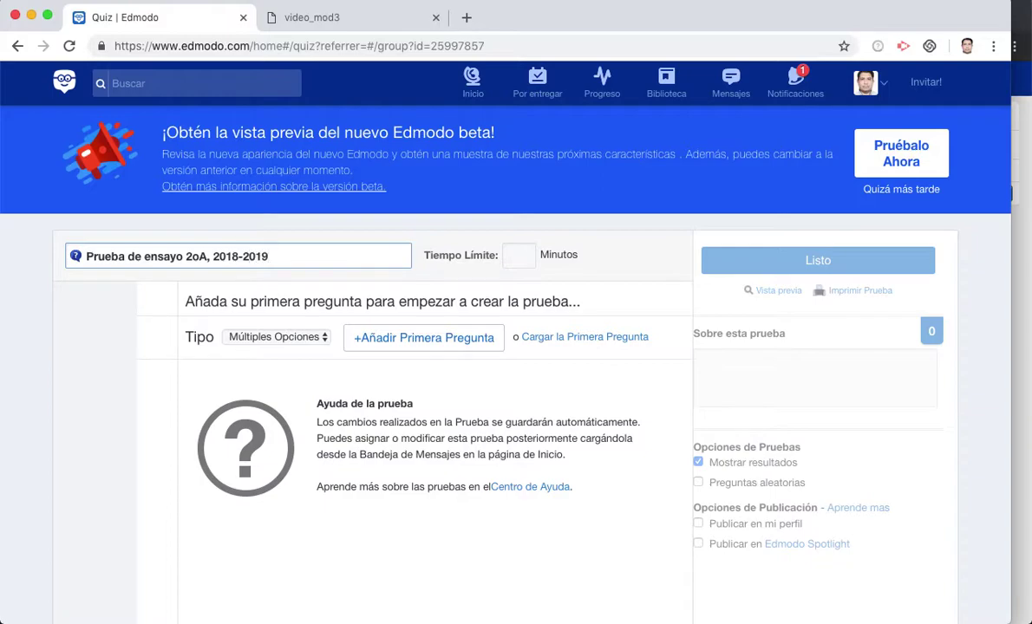
{"action": "key", "text": "BackSpace"}
{"action": "key", "text": "BackSpace"}
{"action": "key", "text": "BackSpace"}
{"action": "key", "text": "BackSpace"}
{"action": "key", "text": "BackSpace"}
Set the quiz's time limit to 60 minutes
{"action": "left_click", "coordinate": [516, 255]}
{"action": "type", "text": "60"}
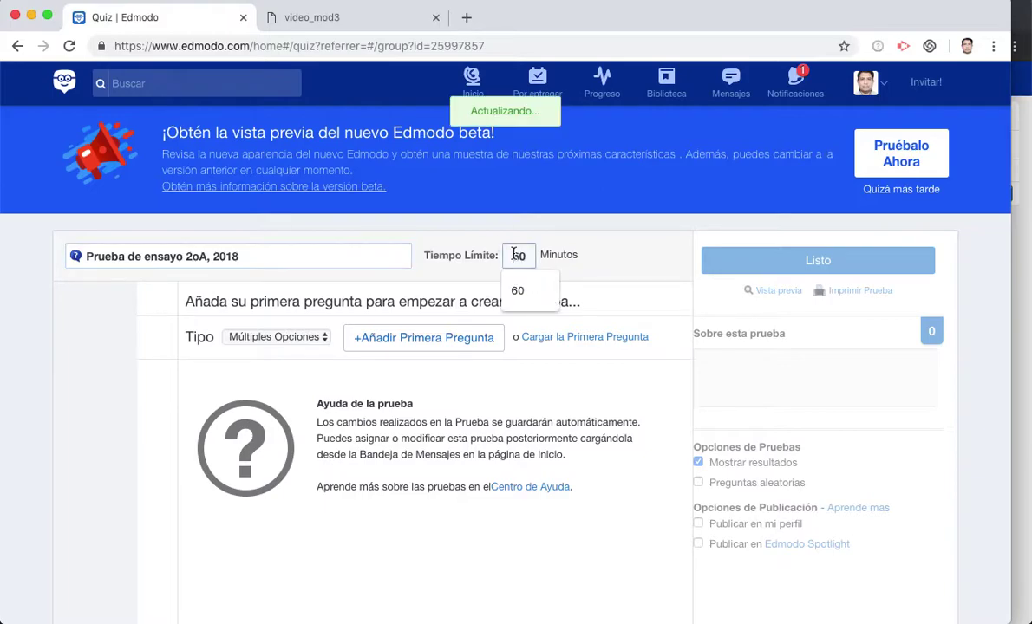
{"action": "left_click", "coordinate": [527, 290]}
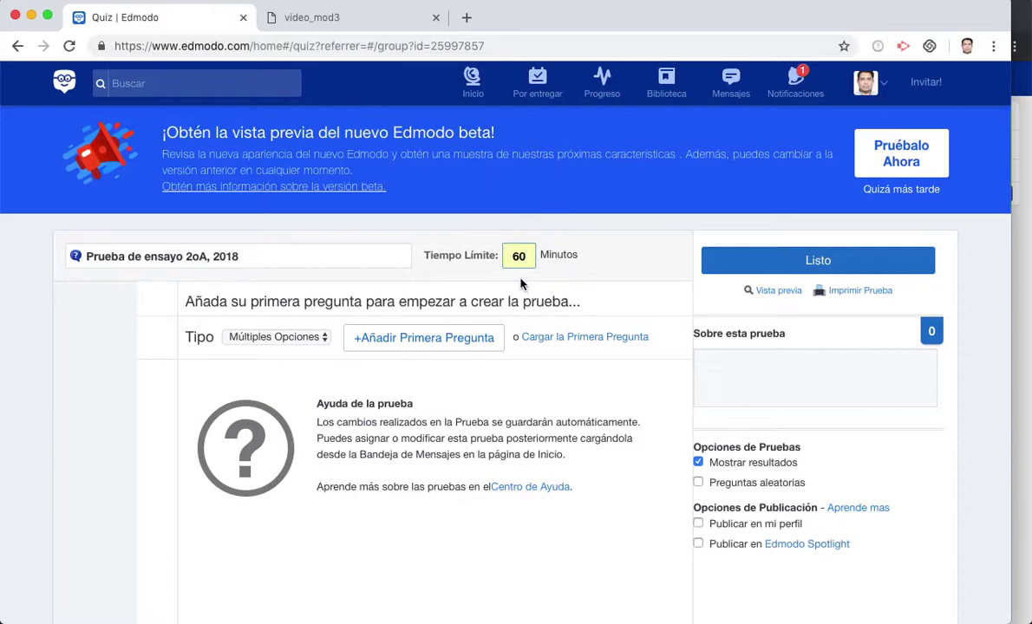
Describe the quiz as "Instrucción, calculadora, formulario." and turn off the Mostrar resultados option
{"action": "left_click", "coordinate": [713, 362]}
{"action": "type", "text": "Instru"}
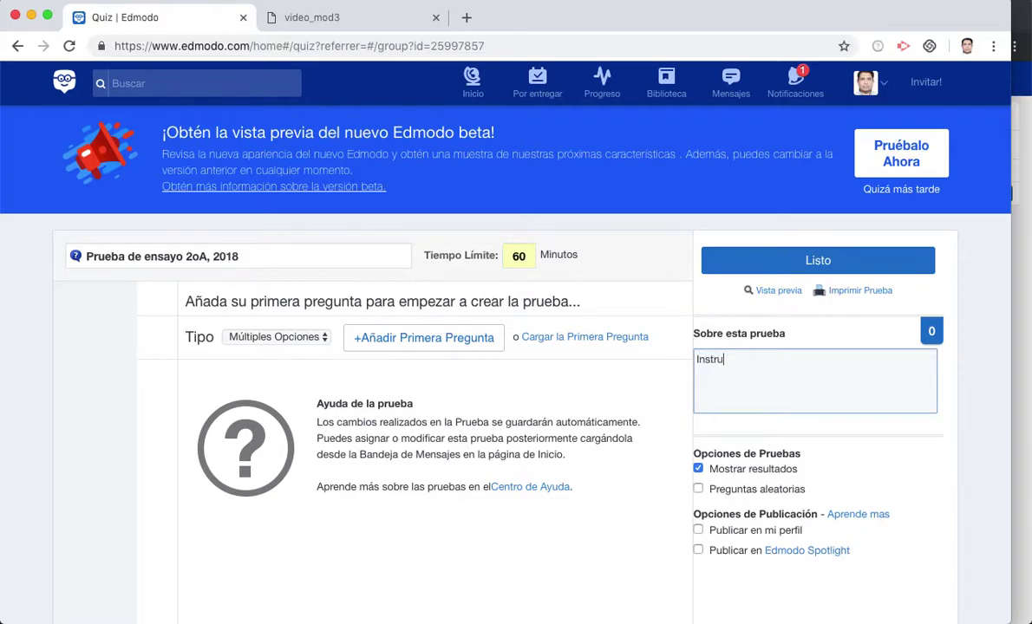
{"action": "type", "text": "cción, calculadora, form"}
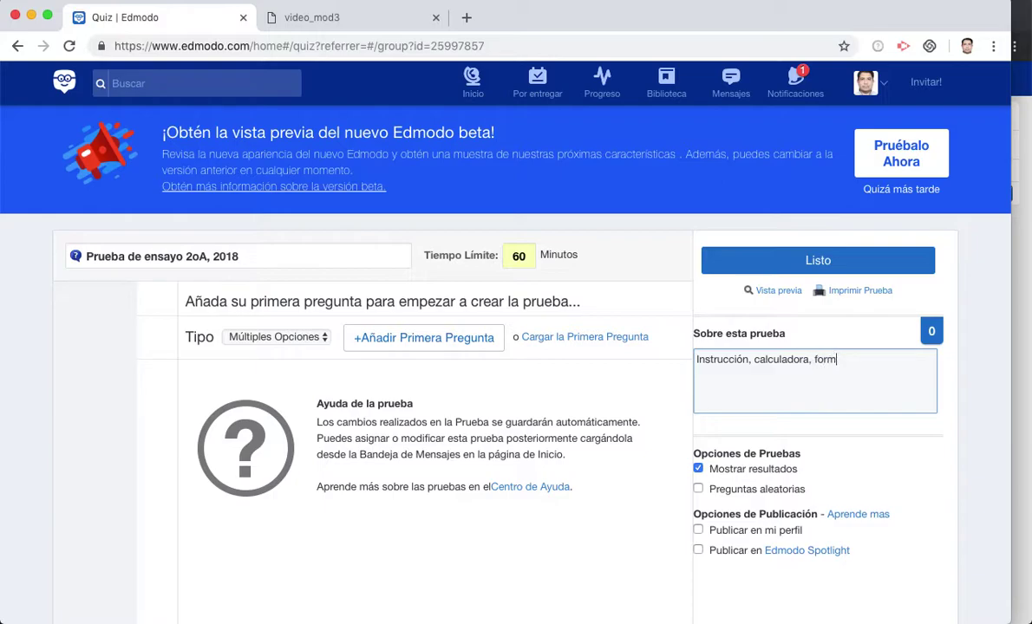
{"action": "type", "text": "ulario"}
{"action": "type", "text": "."}
{"action": "left_click", "coordinate": [698, 469]}
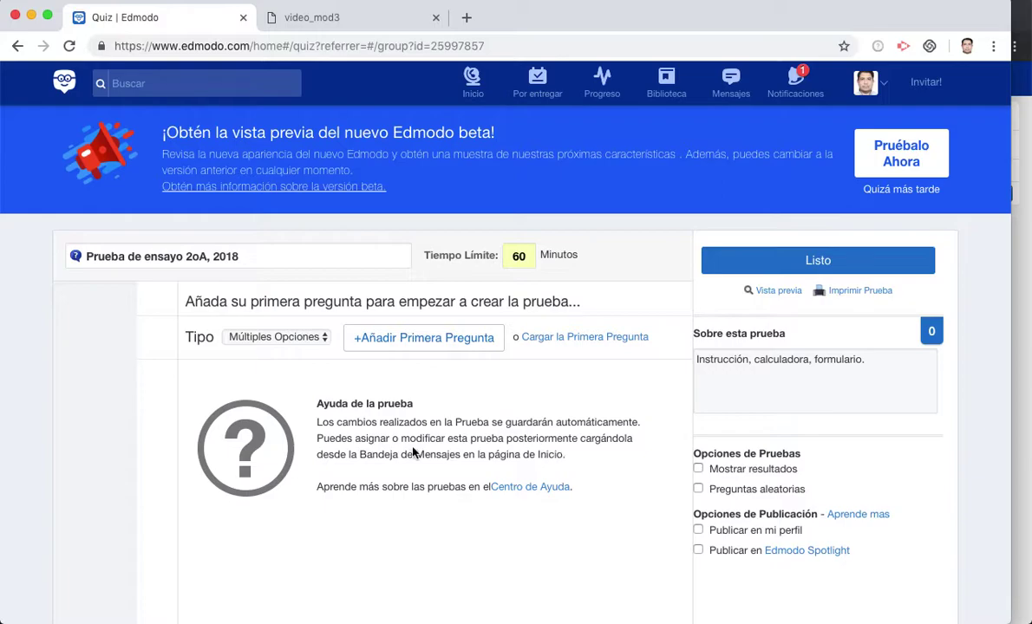
Add the quiz's first question with the type Múltiples Opciones
{"action": "left_click", "coordinate": [305, 339]}
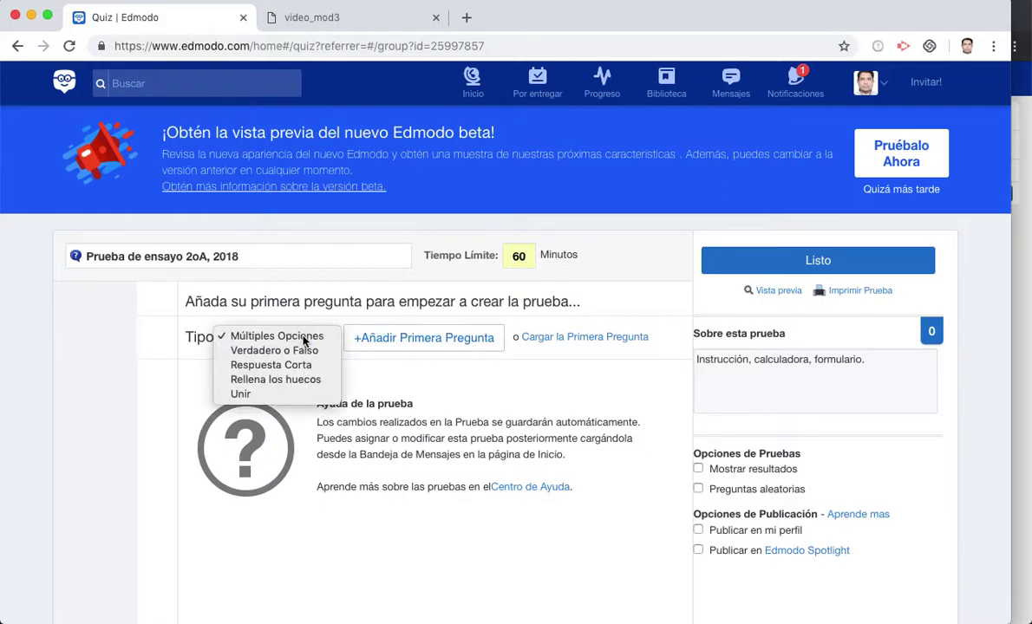
{"action": "left_click", "coordinate": [304, 340]}
{"action": "left_click", "coordinate": [303, 340]}
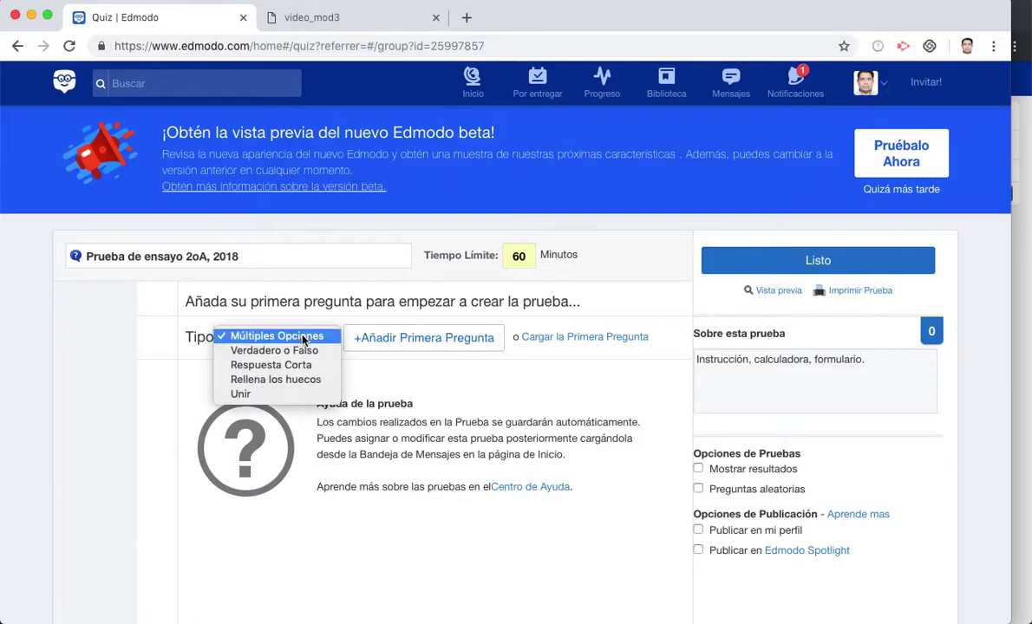
{"action": "left_click", "coordinate": [303, 340]}
{"action": "left_click", "coordinate": [386, 345]}
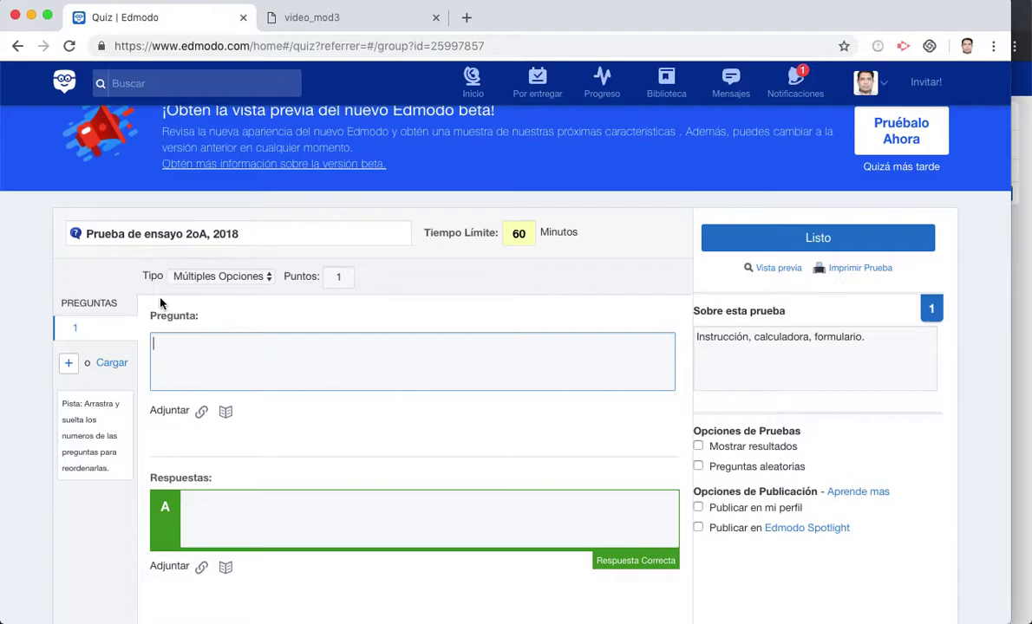
Load the previously created question "¿Cuánto es 9 x 9?", check its answers and delete the blank question 1
{"action": "left_click", "coordinate": [111, 365]}
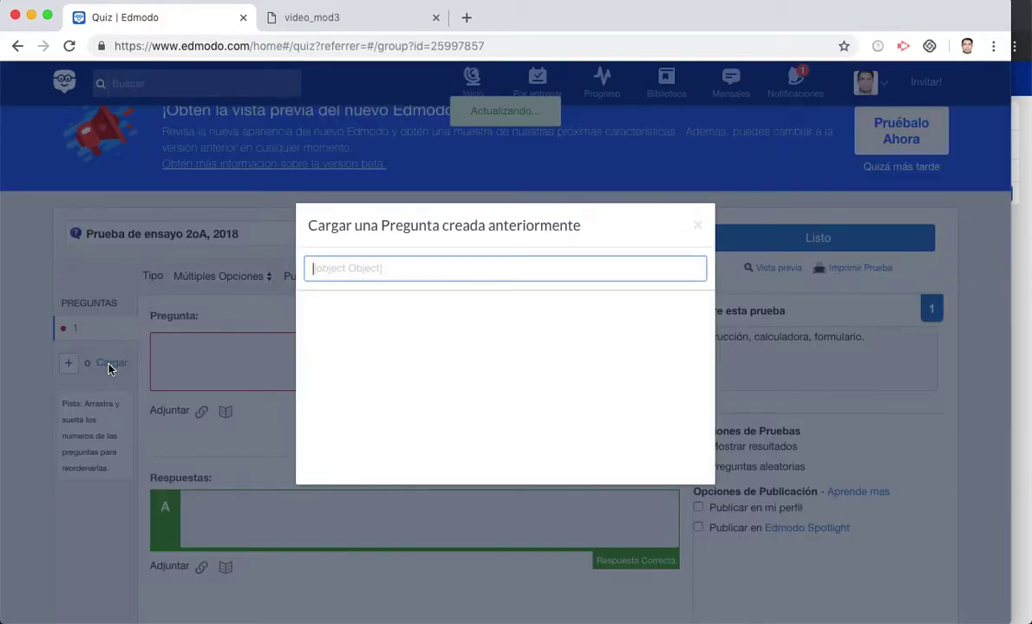
{"action": "left_click", "coordinate": [378, 468]}
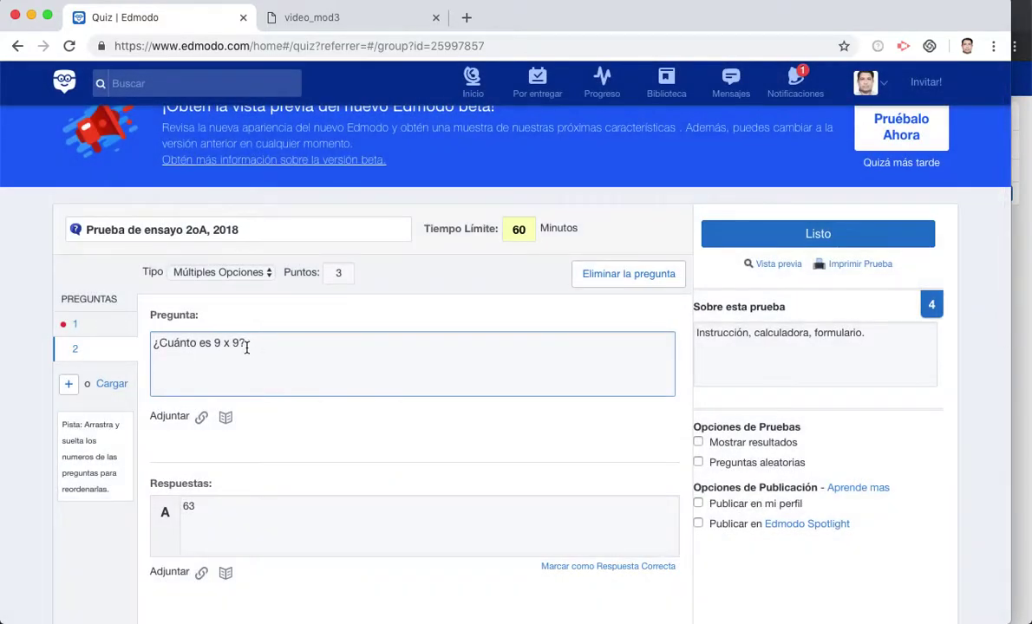
{"action": "scroll", "coordinate": [264, 475], "scroll_direction": "down", "scroll_amount": 5}
{"action": "scroll", "coordinate": [264, 475], "scroll_direction": "down", "scroll_amount": 3}
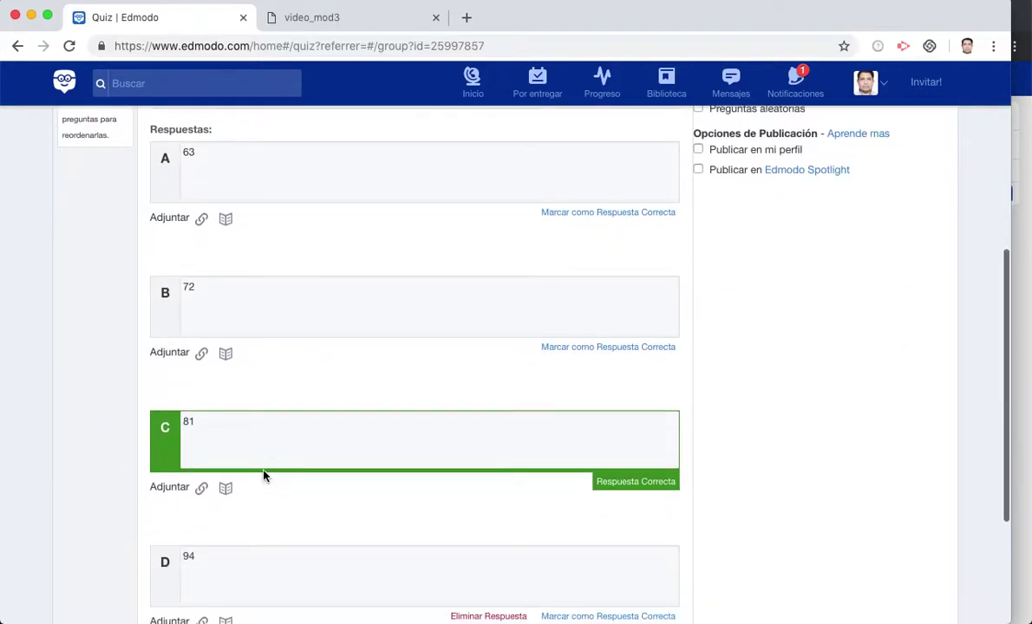
{"action": "scroll", "coordinate": [264, 475], "scroll_direction": "up", "scroll_amount": 4}
{"action": "scroll", "coordinate": [264, 475], "scroll_direction": "up", "scroll_amount": 5}
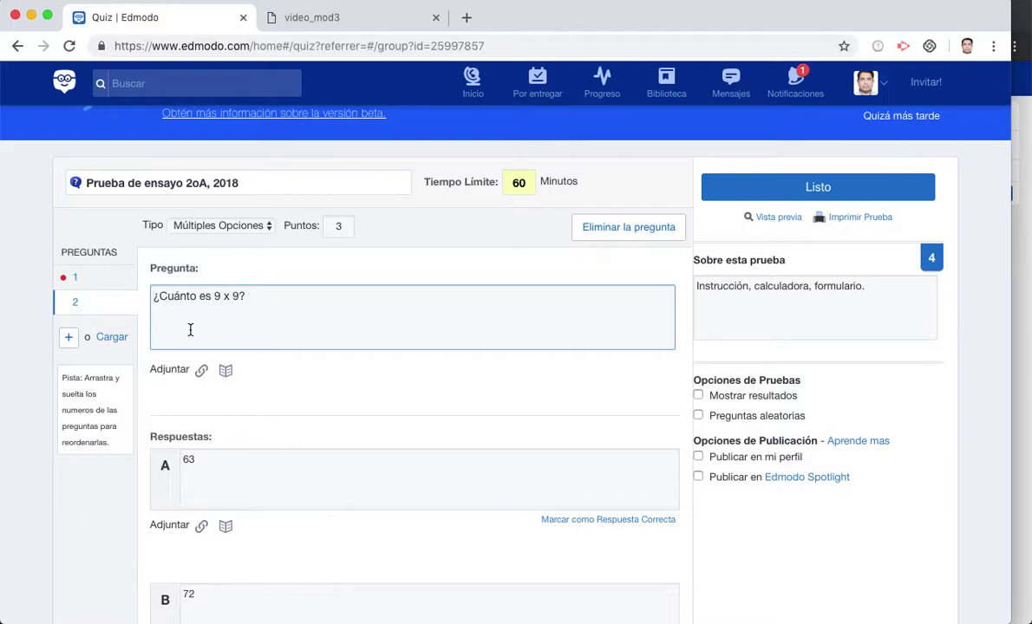
{"action": "left_click", "coordinate": [98, 285]}
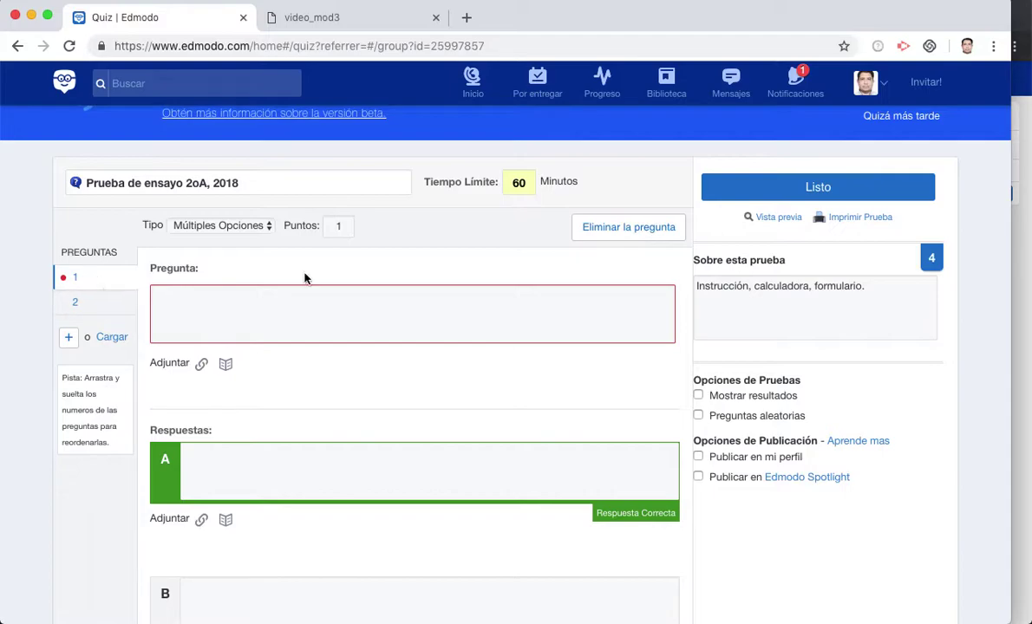
{"action": "left_click", "coordinate": [596, 231]}
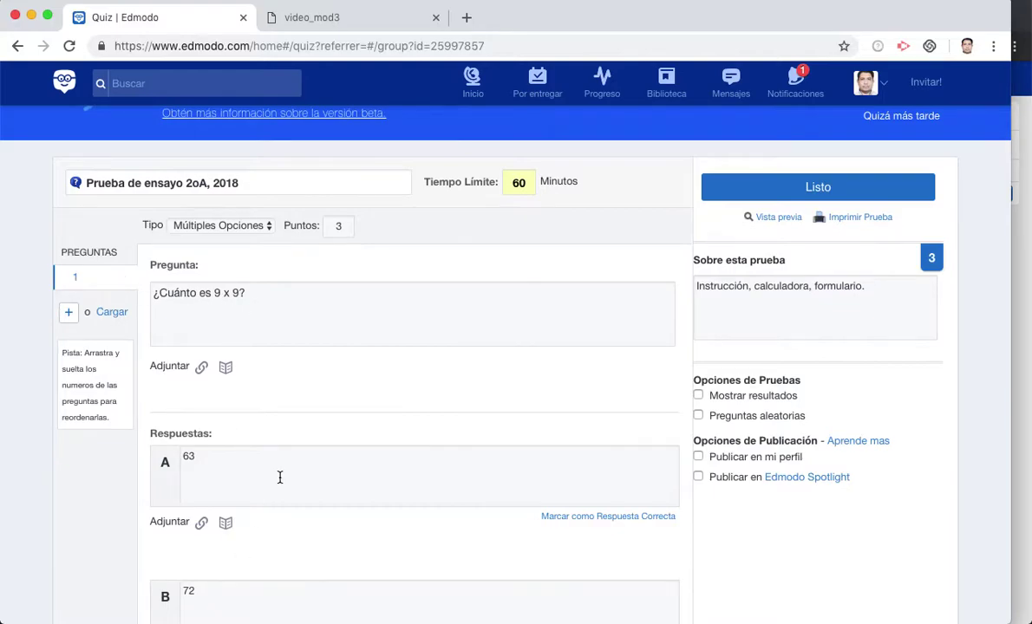
Mark 72 as the correct answer of the 9 x 9 question and restore 81 as the correct one
{"action": "scroll", "coordinate": [279, 477], "scroll_direction": "down", "scroll_amount": 4}
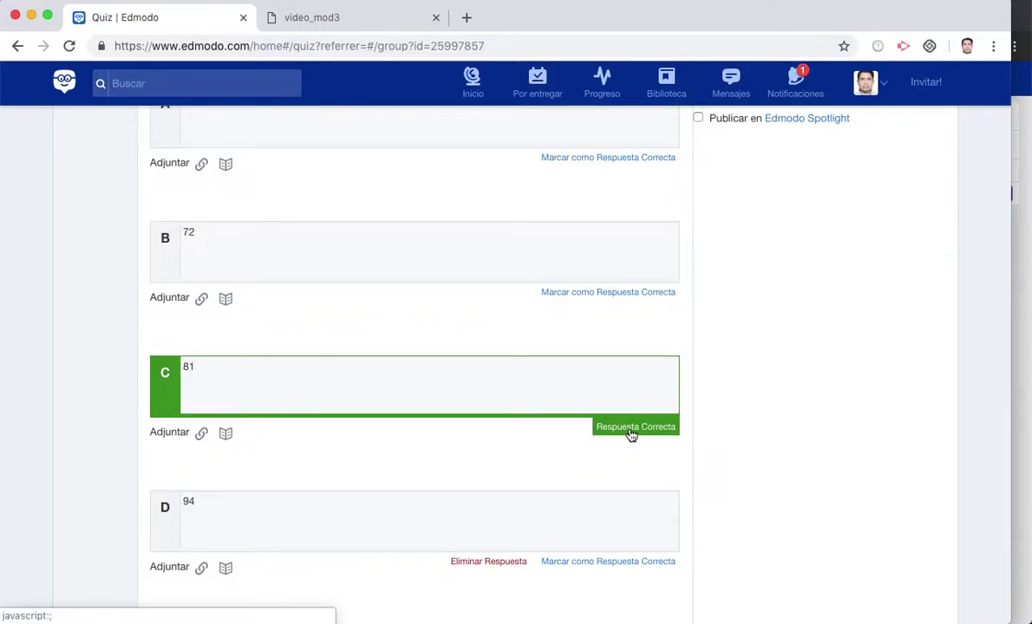
{"action": "left_click", "coordinate": [638, 295]}
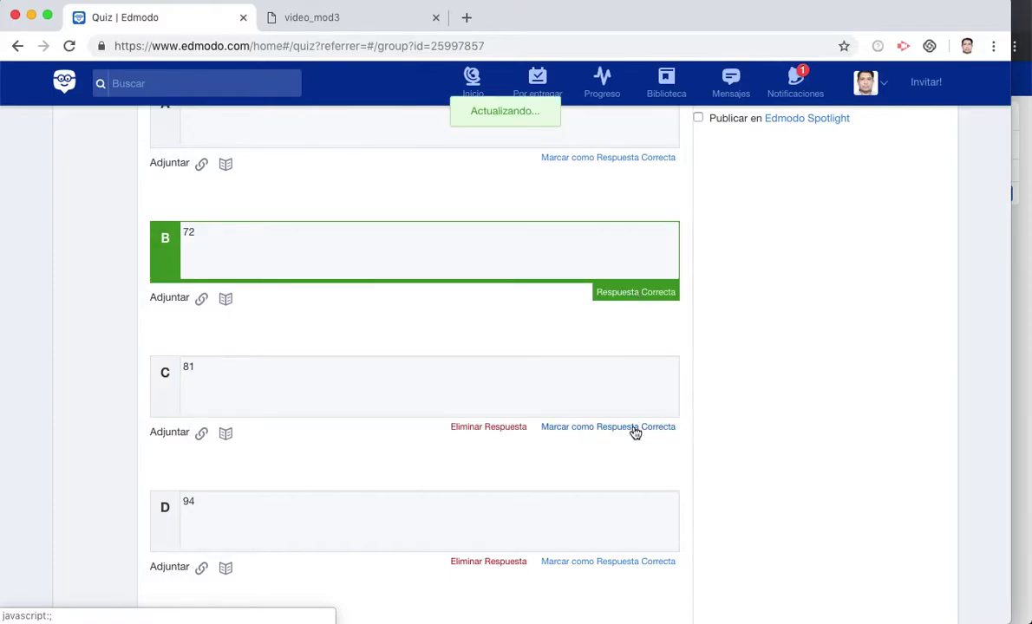
{"action": "left_click", "coordinate": [636, 427]}
{"action": "scroll", "coordinate": [634, 429], "scroll_direction": "down", "scroll_amount": 3}
{"action": "scroll", "coordinate": [633, 428], "scroll_direction": "up", "scroll_amount": 7}
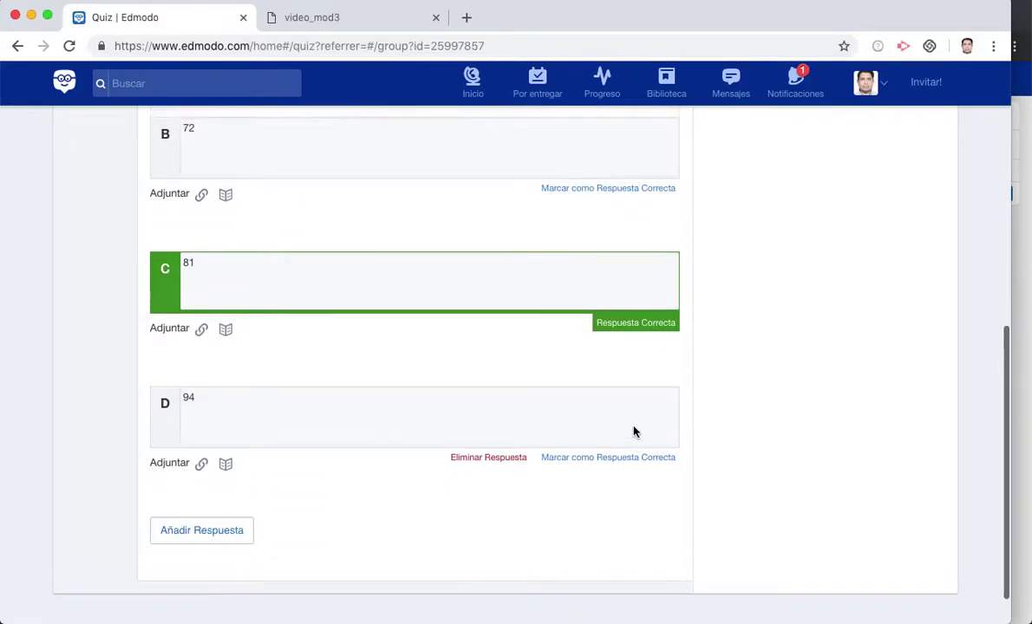
{"action": "scroll", "coordinate": [633, 427], "scroll_direction": "up", "scroll_amount": 5}
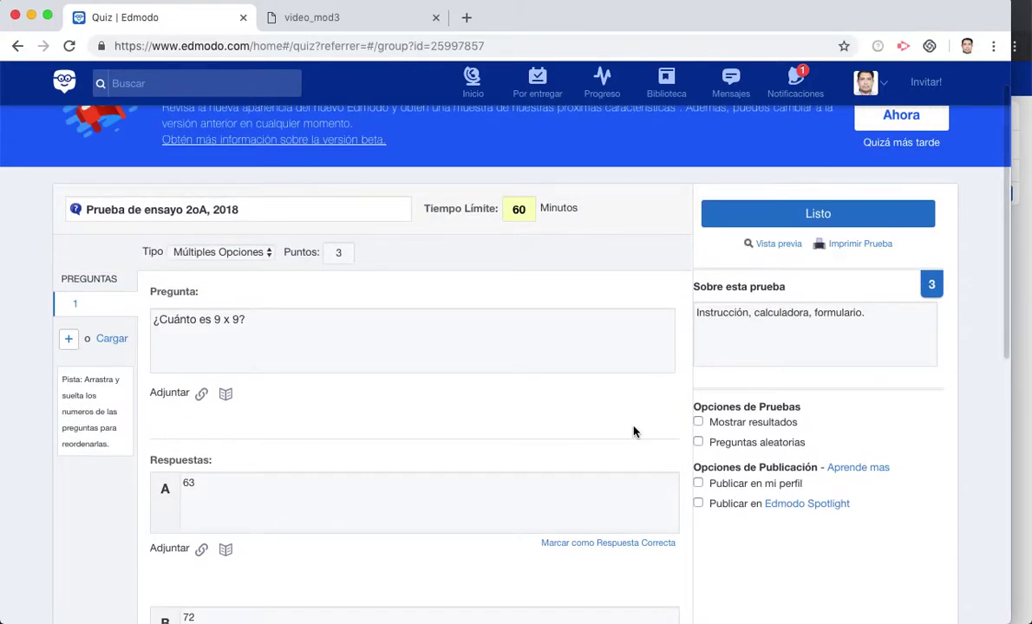
Add a second question to the quiz and set its type to Verdadero o Falso
{"action": "left_click", "coordinate": [70, 339]}
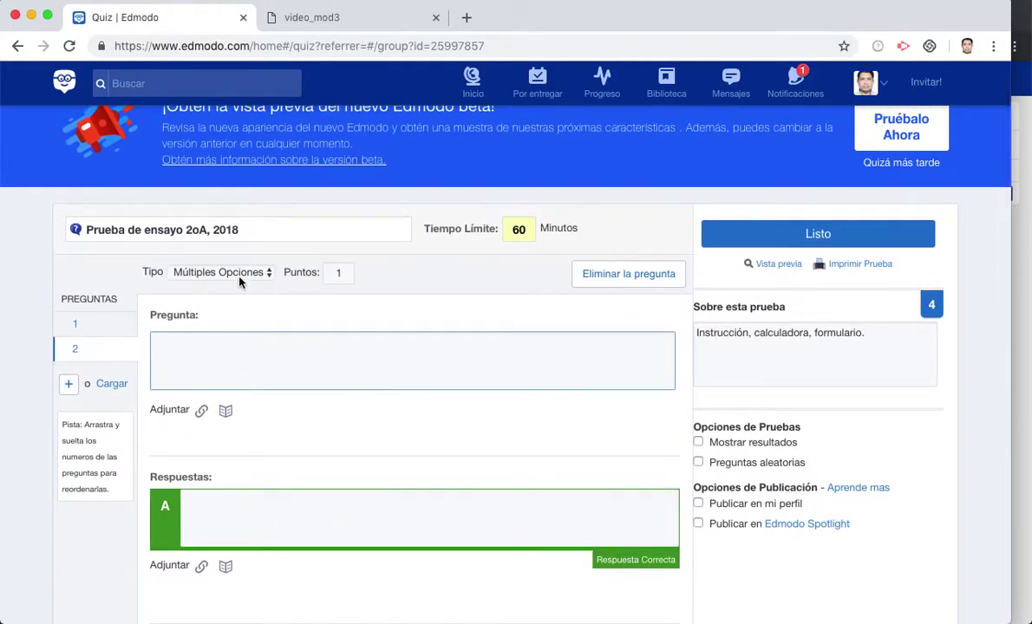
{"action": "left_click", "coordinate": [241, 276]}
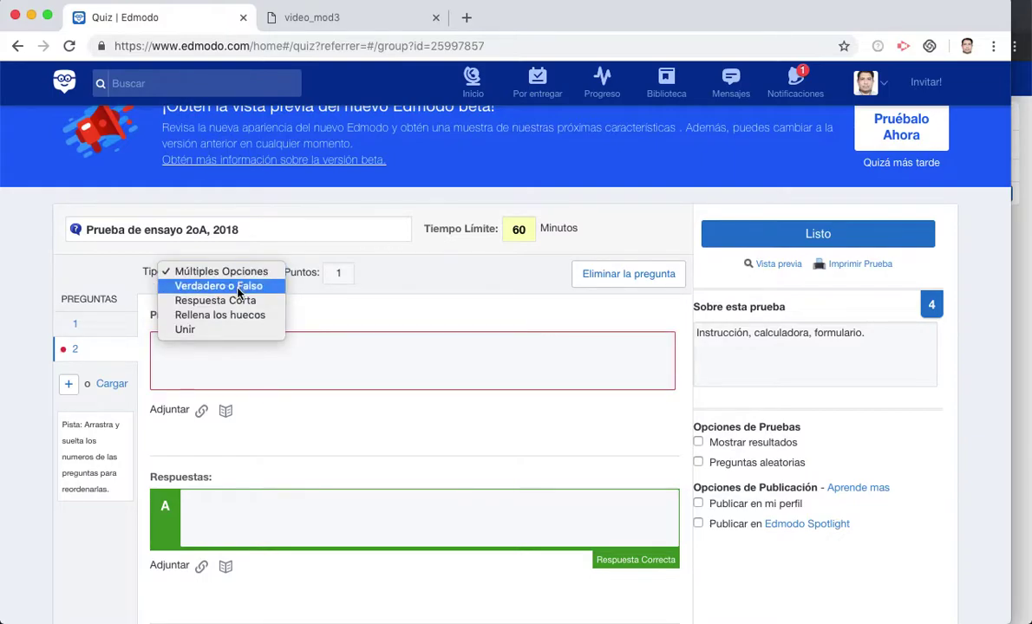
{"action": "left_click", "coordinate": [239, 286]}
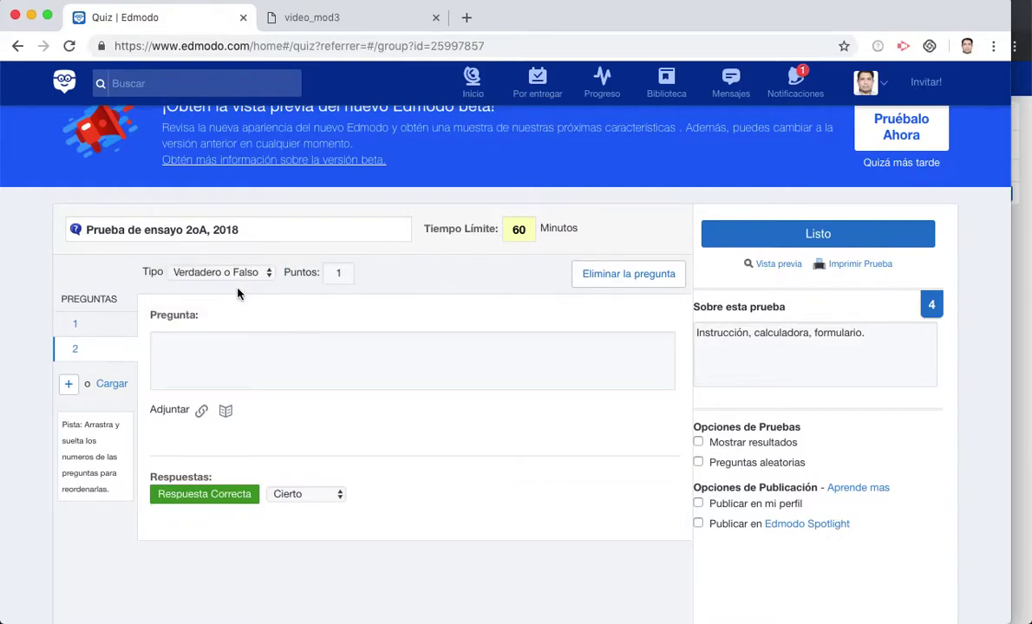
Write "¿El personaje "Pedro" fue parte la revolución de nuestro País?" as question 2 and set its correct answer to Falso
{"action": "left_click", "coordinate": [242, 359]}
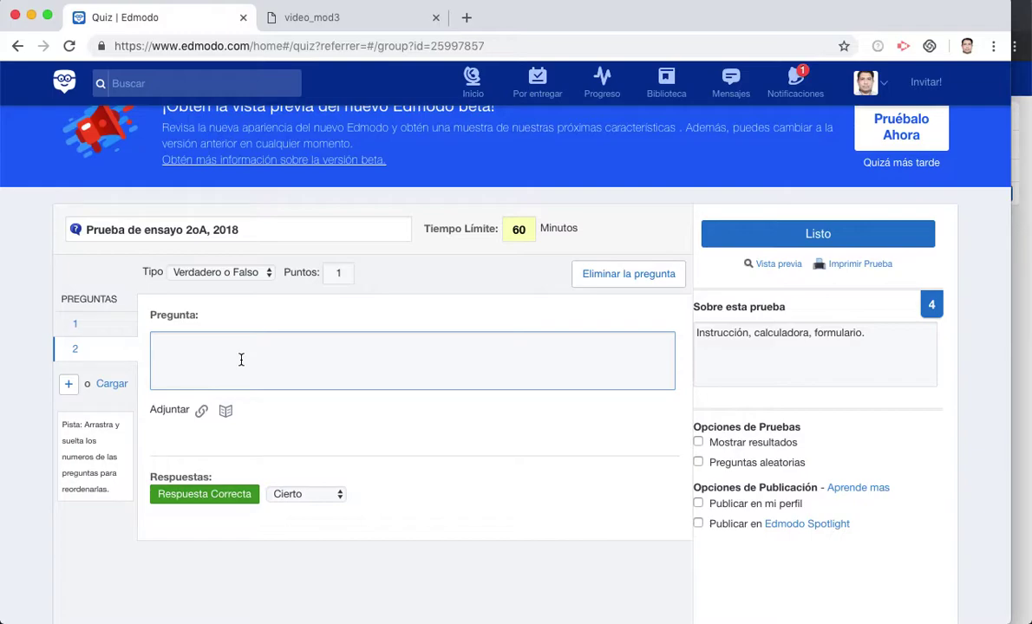
{"action": "type", "text": "¿"}
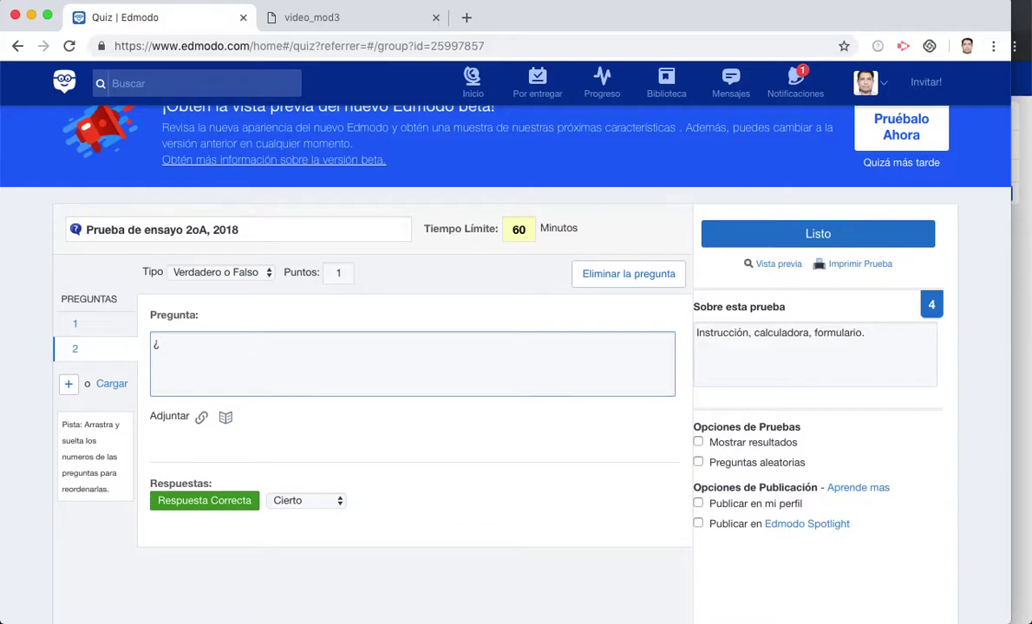
{"action": "type", "text": "El personaje \"Pedro\" fu"}
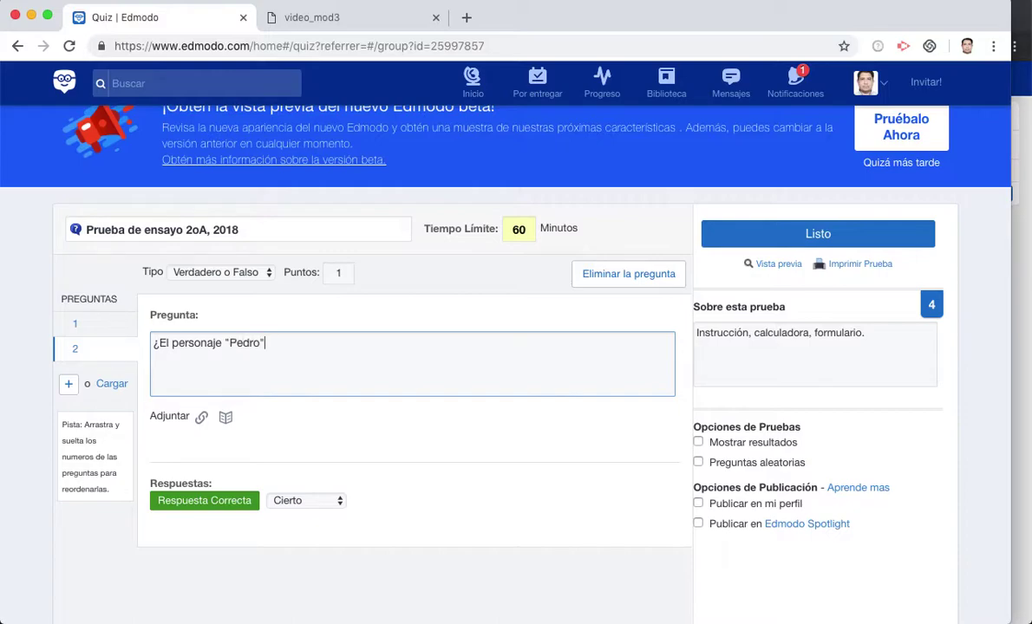
{"action": "type", "text": "e parte la revolu"}
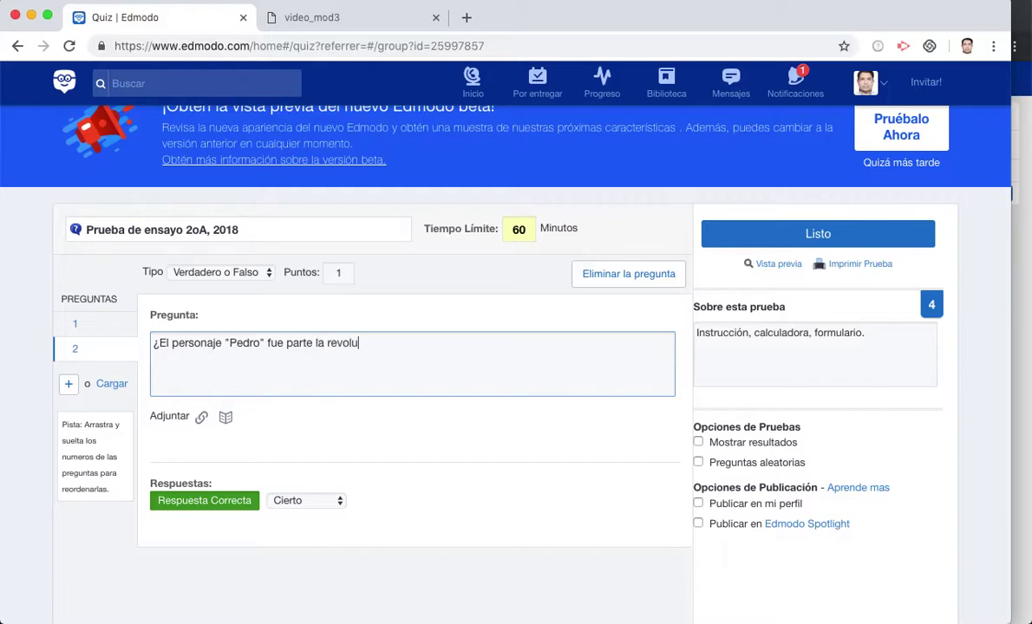
{"action": "type", "text": "ción de nuestro Pa"}
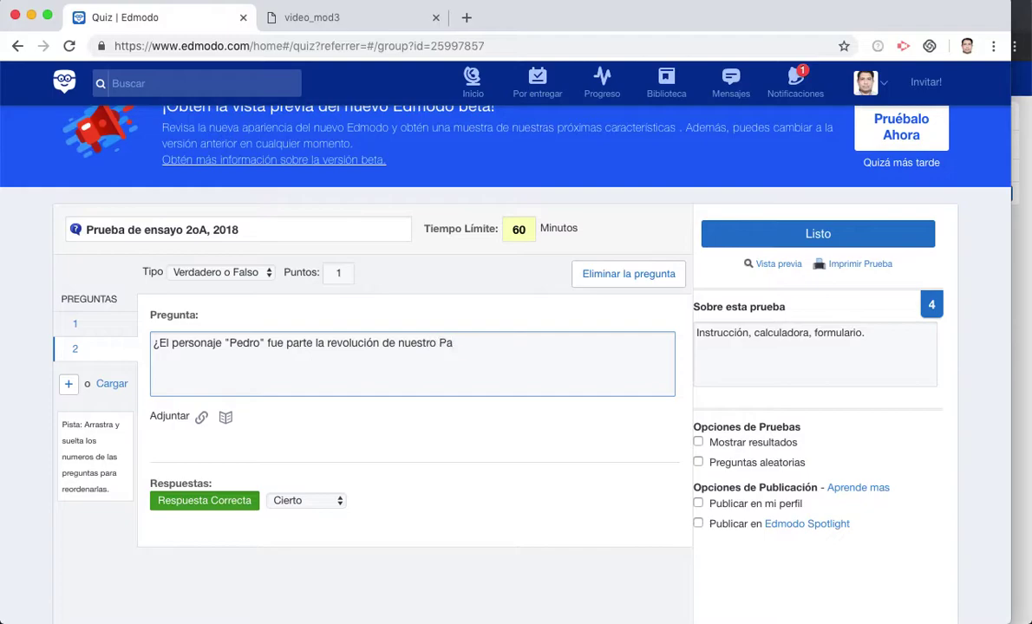
{"action": "type", "text": "ís?"}
{"action": "left_click", "coordinate": [281, 501]}
{"action": "left_click", "coordinate": [287, 515]}
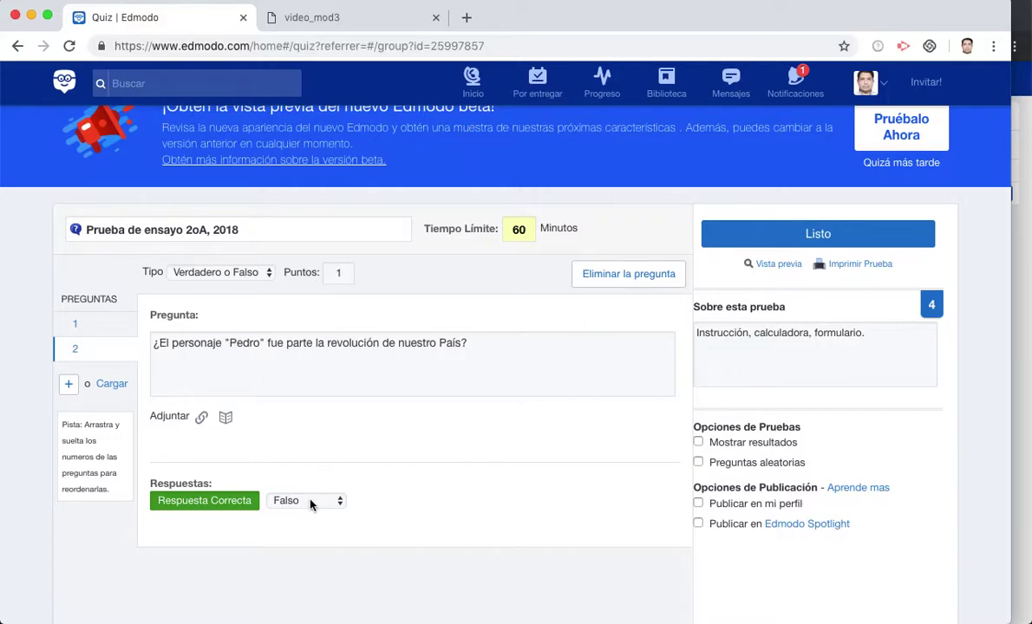
Add a third question to the quiz and set its type to Respuesta Corta
{"action": "left_click", "coordinate": [66, 387]}
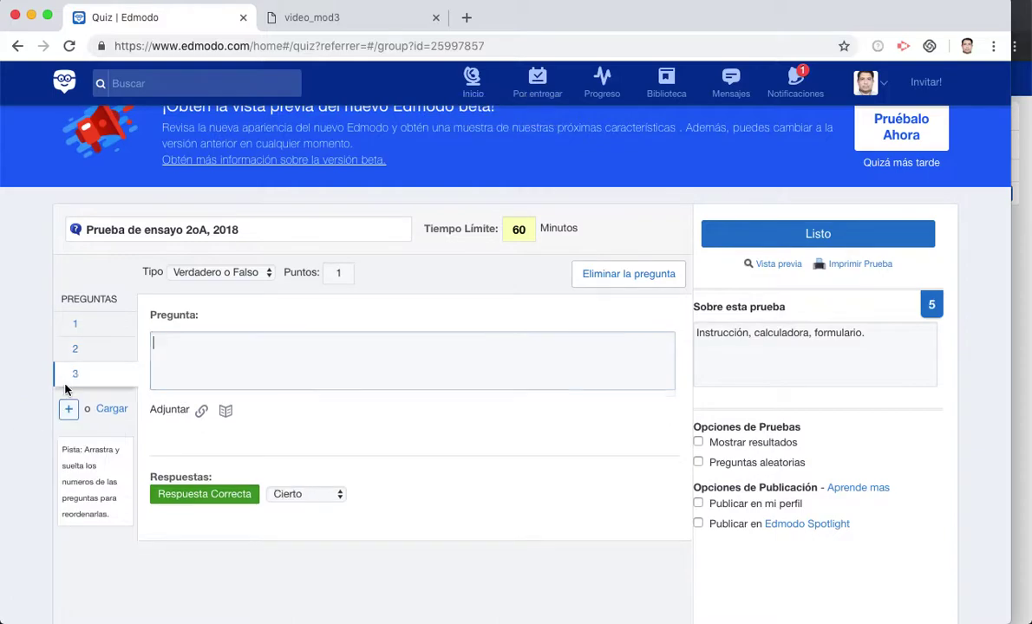
{"action": "left_click", "coordinate": [243, 272]}
{"action": "left_click", "coordinate": [222, 285]}
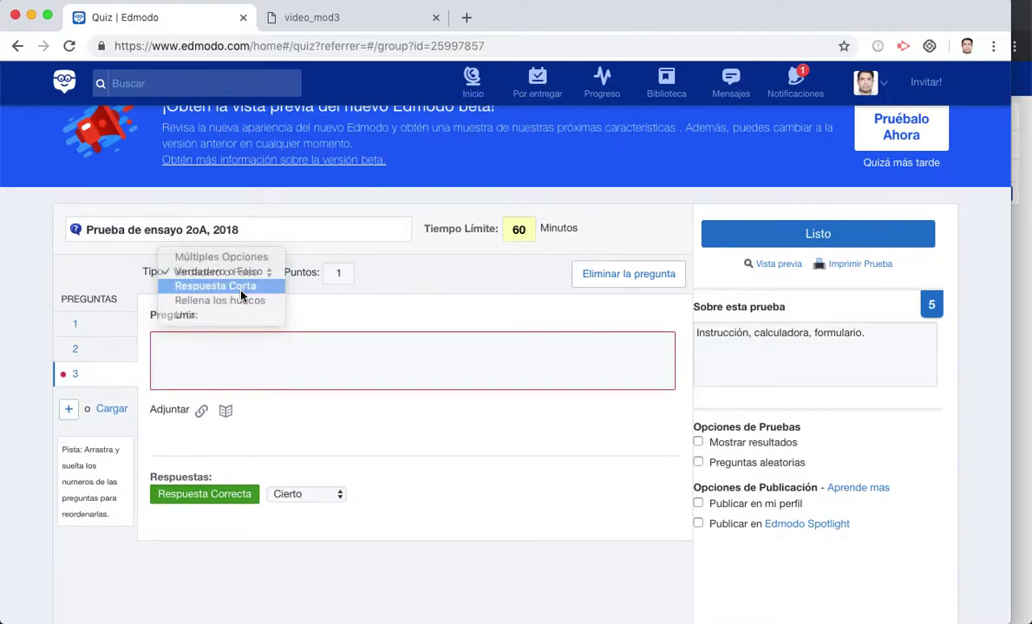
Write "¿Qué es el tiempo?" as the text of question 3
{"action": "left_click", "coordinate": [238, 365]}
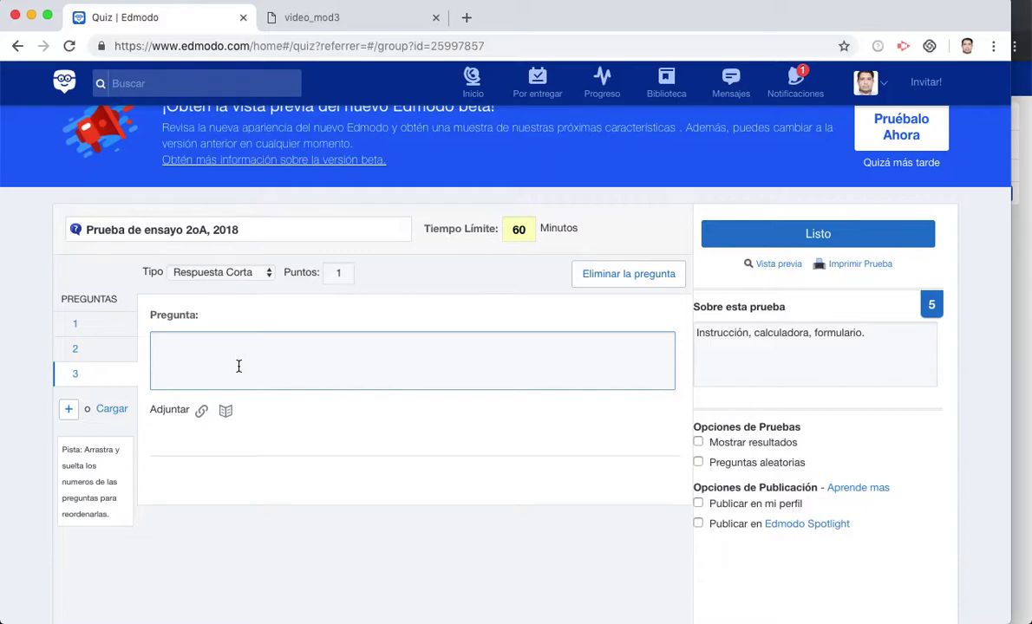
{"action": "type", "text": "¿Qué "}
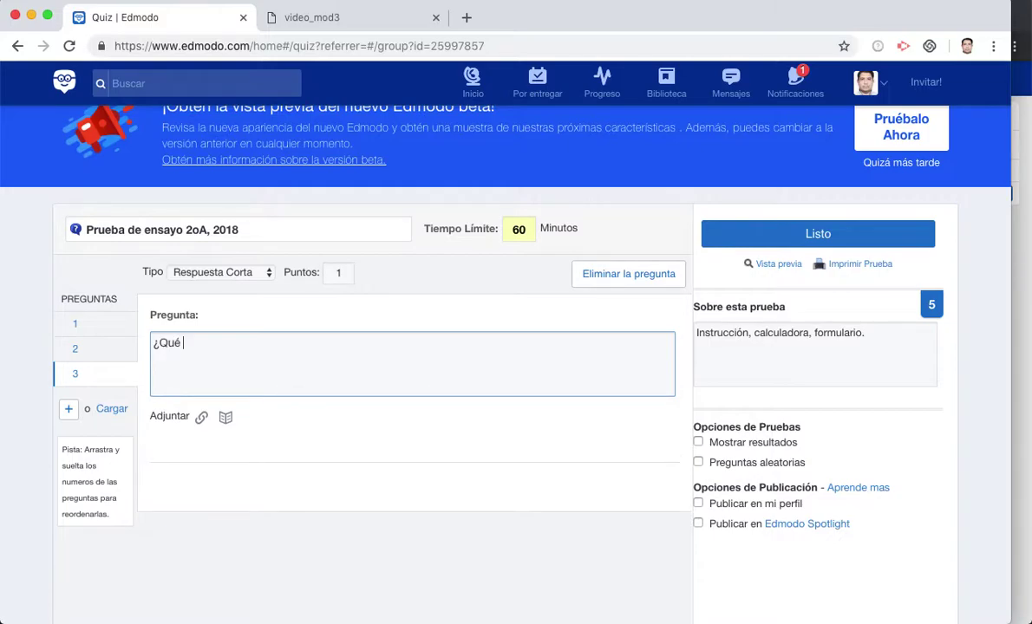
{"action": "type", "text": "es el tiempo?"}
Add a fourth question to the quiz and set its type to Rellena los huecos
{"action": "left_click", "coordinate": [71, 409]}
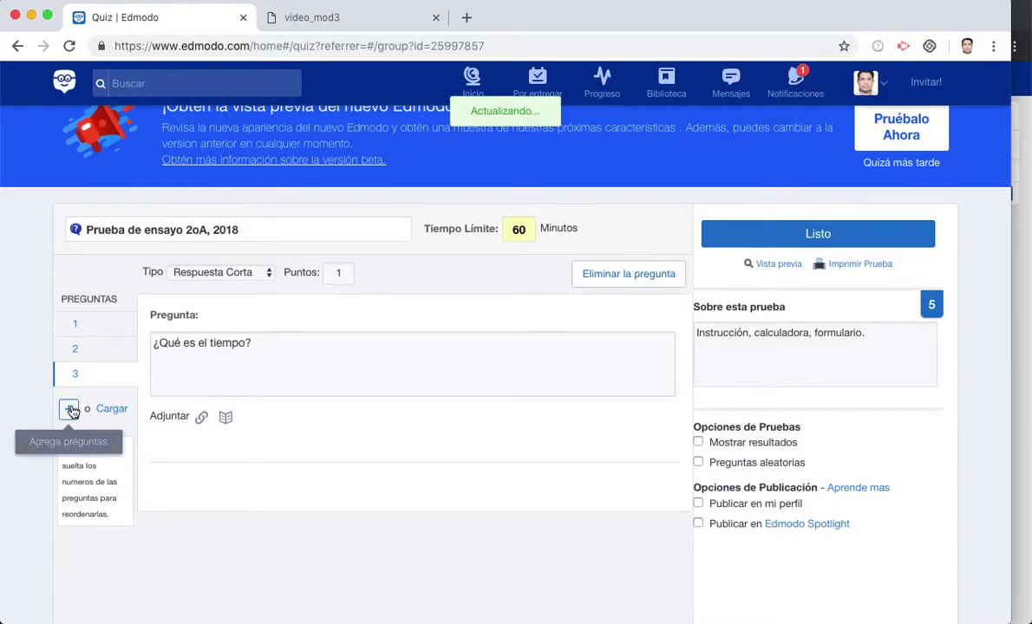
{"action": "left_click", "coordinate": [230, 273]}
{"action": "left_click", "coordinate": [231, 286]}
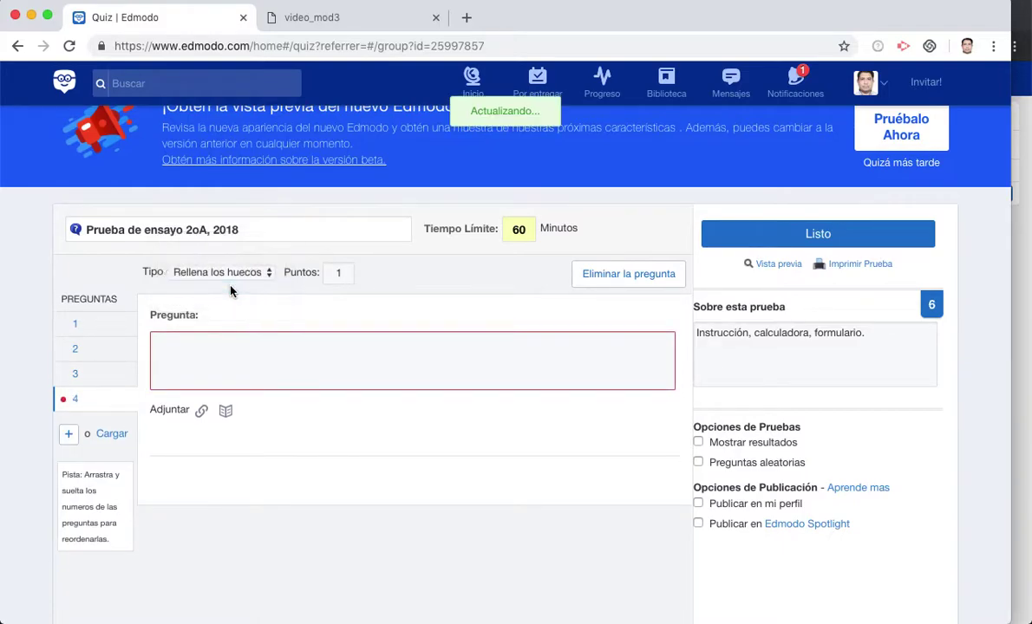
Write "El color Rojo en inglés, se escribe ____, y el color verde, en inglés se escribe: ____." as the text of question 4
{"action": "left_click", "coordinate": [232, 353]}
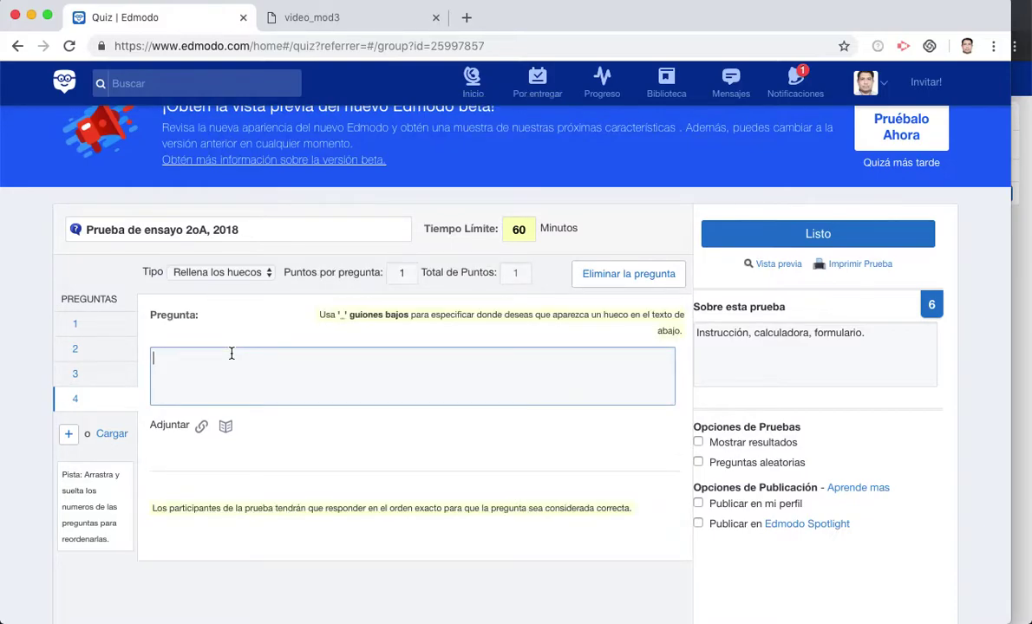
{"action": "type", "text": "El"}
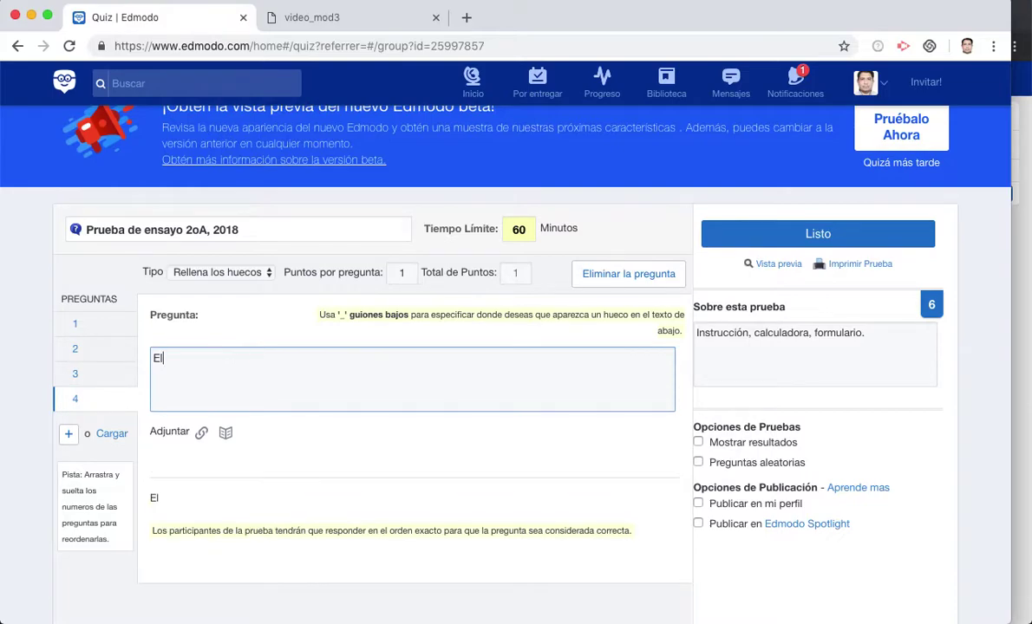
{"action": "type", "text": " color Ro"}
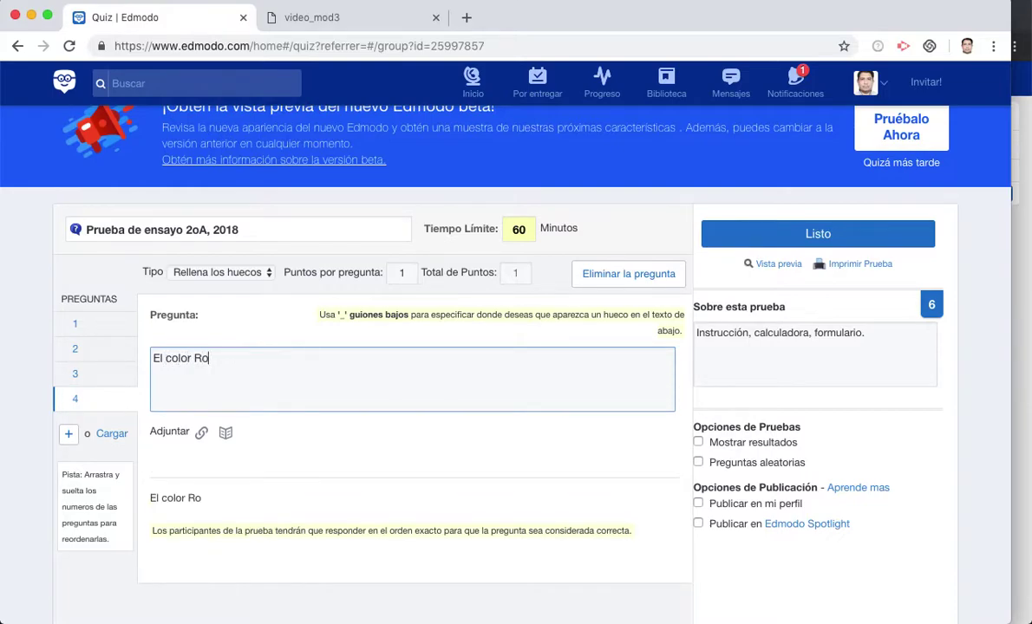
{"action": "type", "text": "jo en inglé"}
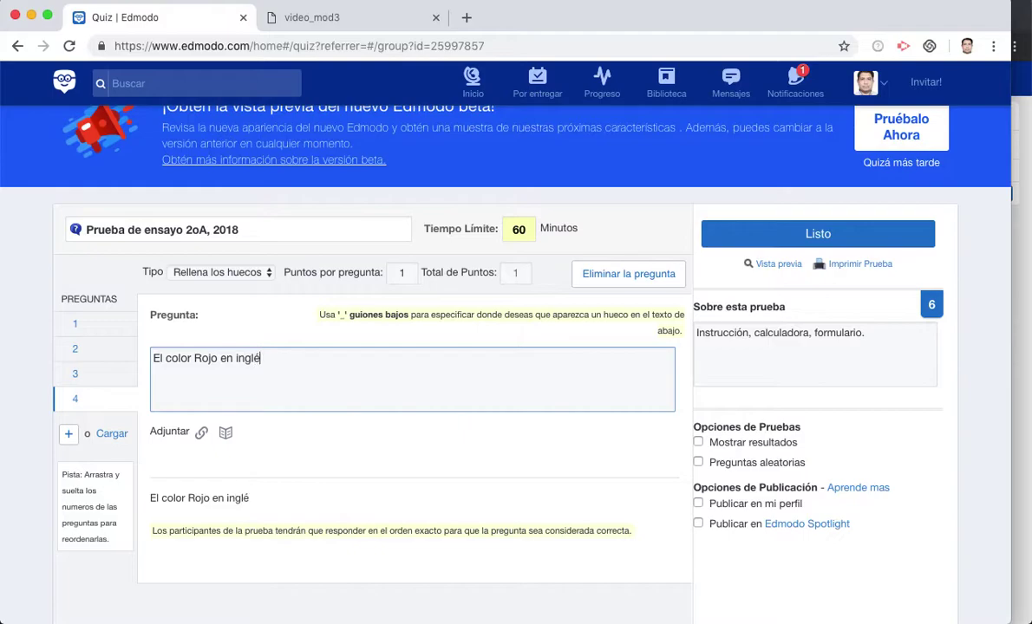
{"action": "type", "text": "s, se escribe"}
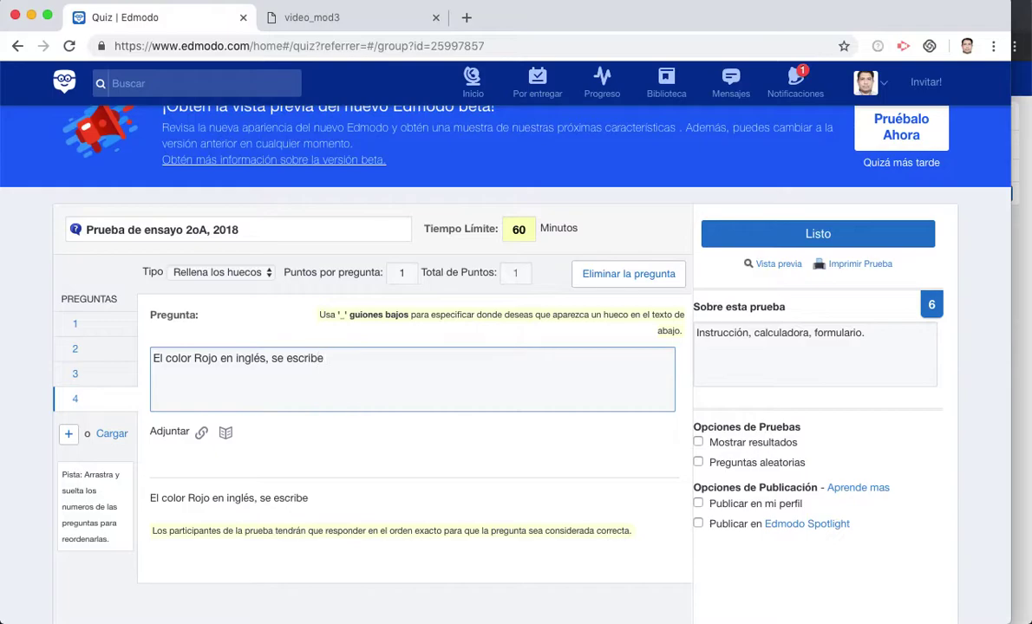
{"action": "type", "text": " ___"}
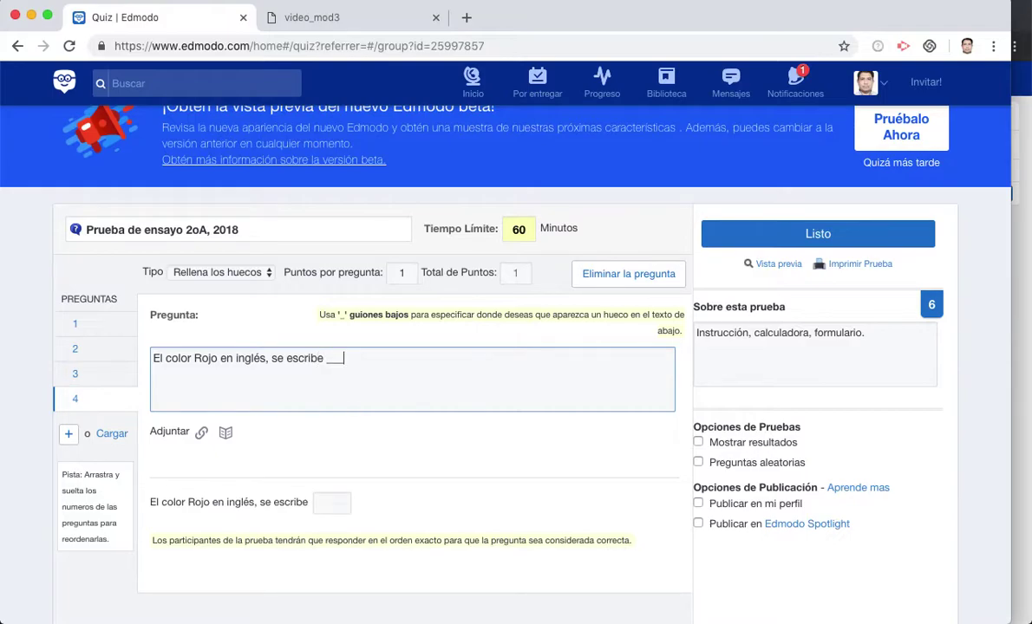
{"action": "type", "text": "__________"}
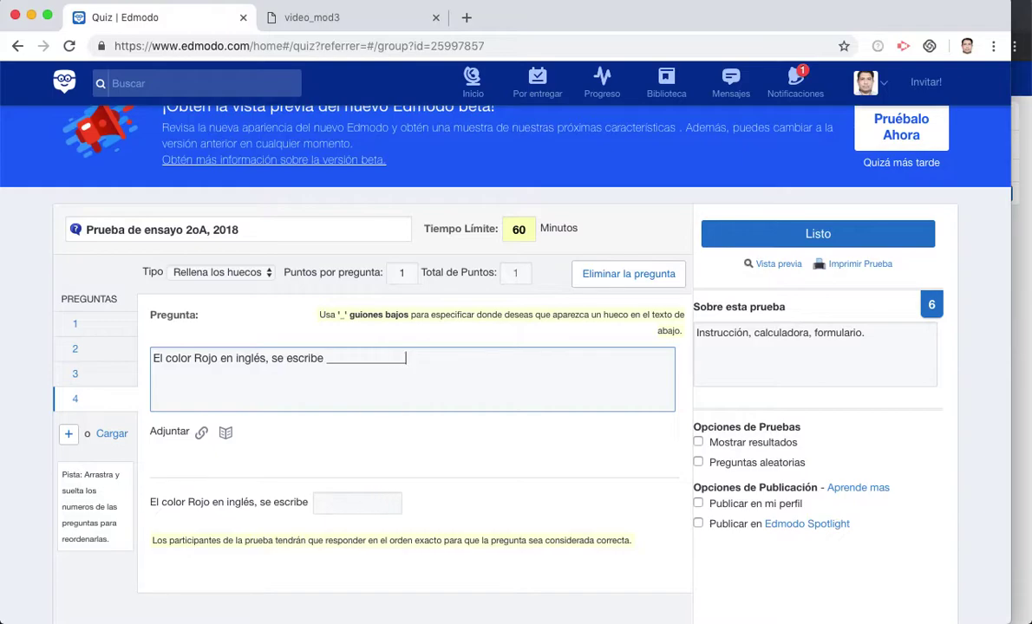
{"action": "type", "text": ", y el color "}
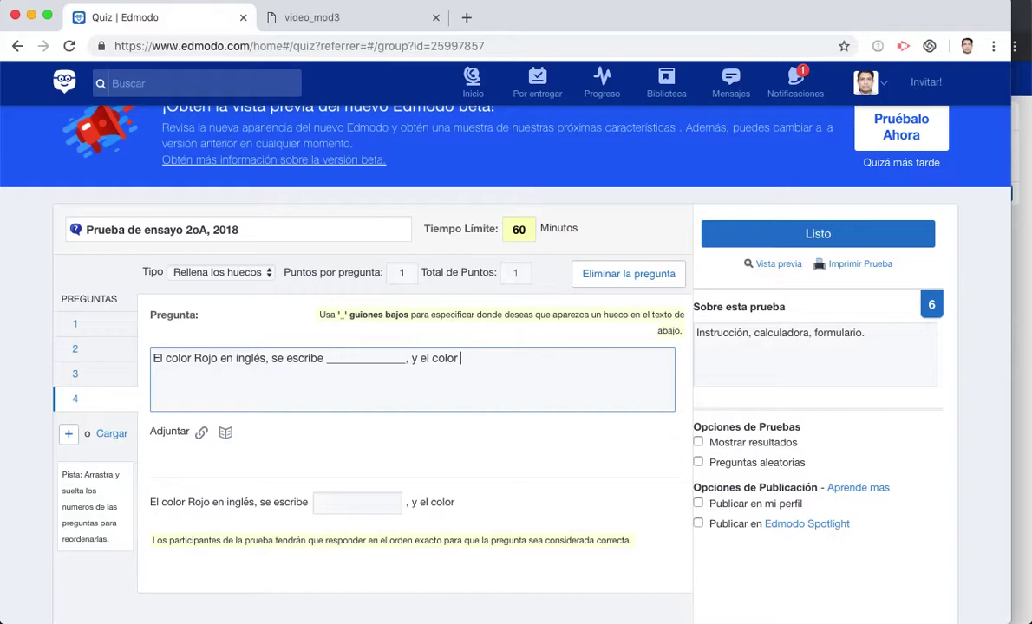
{"action": "type", "text": "verde, en ing"}
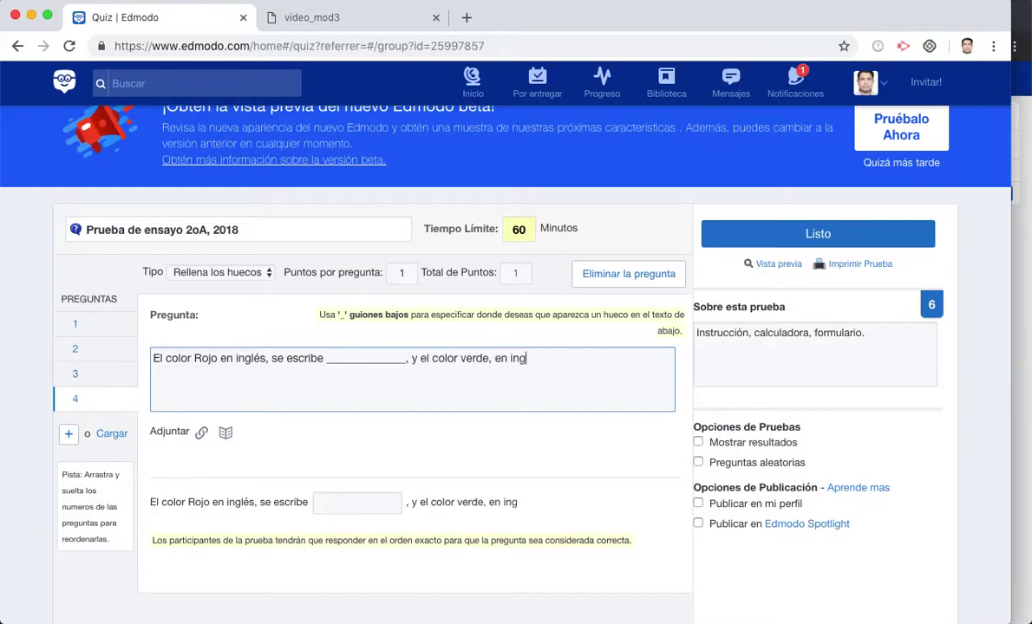
{"action": "type", "text": "lés se esc"}
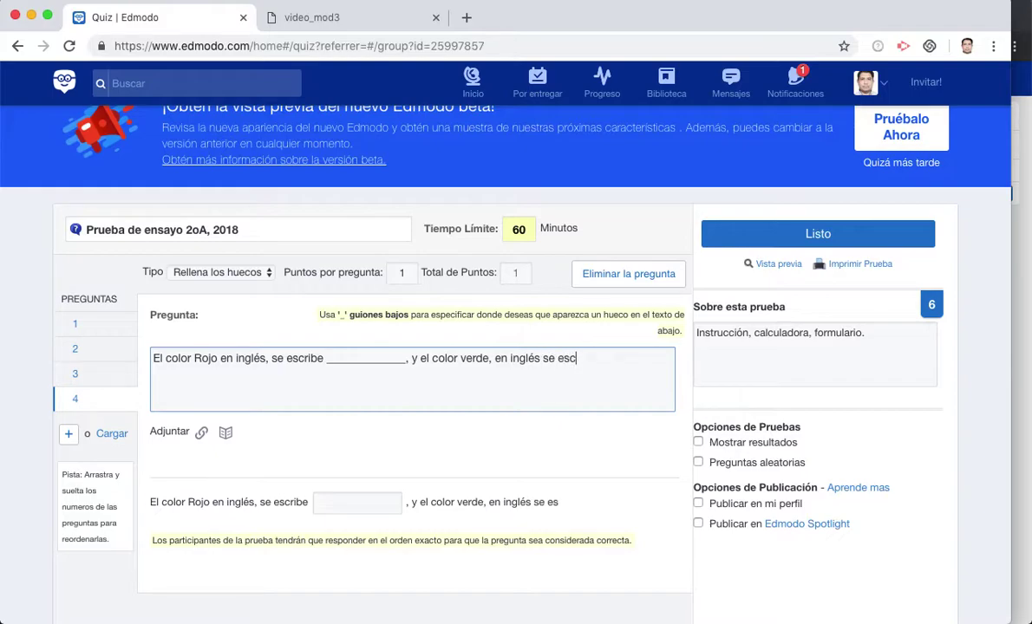
{"action": "type", "text": "ribe: ___________"}
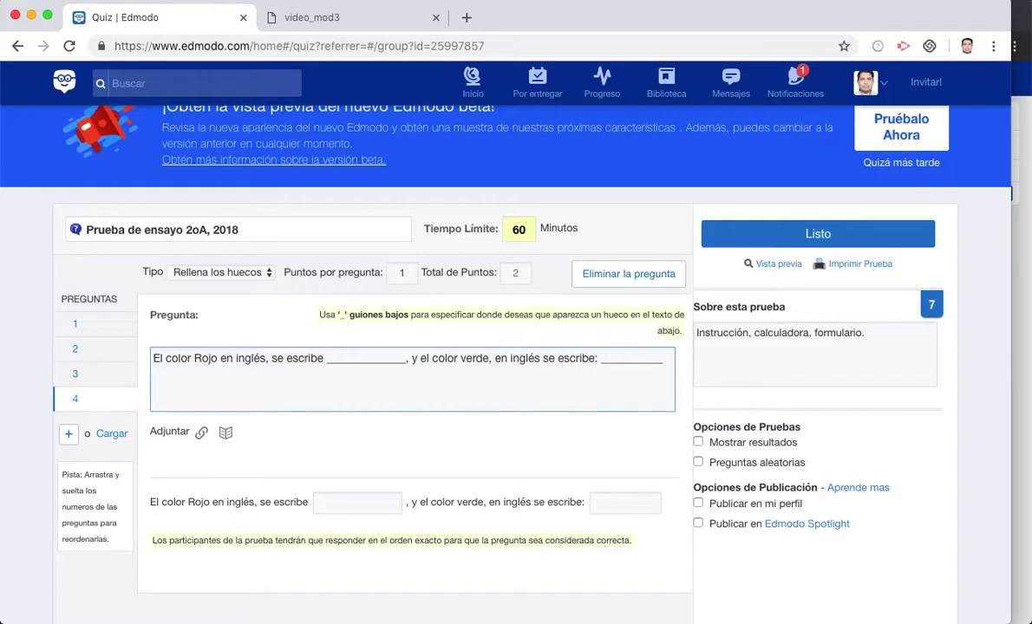
{"action": "type", "text": "."}
Change "Rojo" to lowercase "rojo" in the text of question 4
{"action": "left_click", "coordinate": [367, 501]}
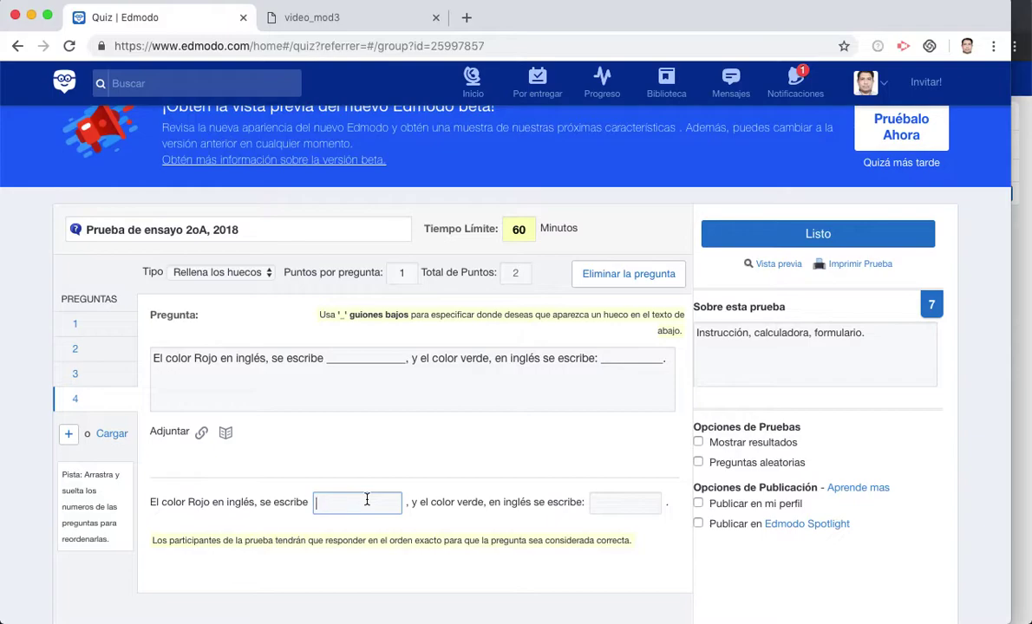
{"action": "left_click", "coordinate": [206, 359]}
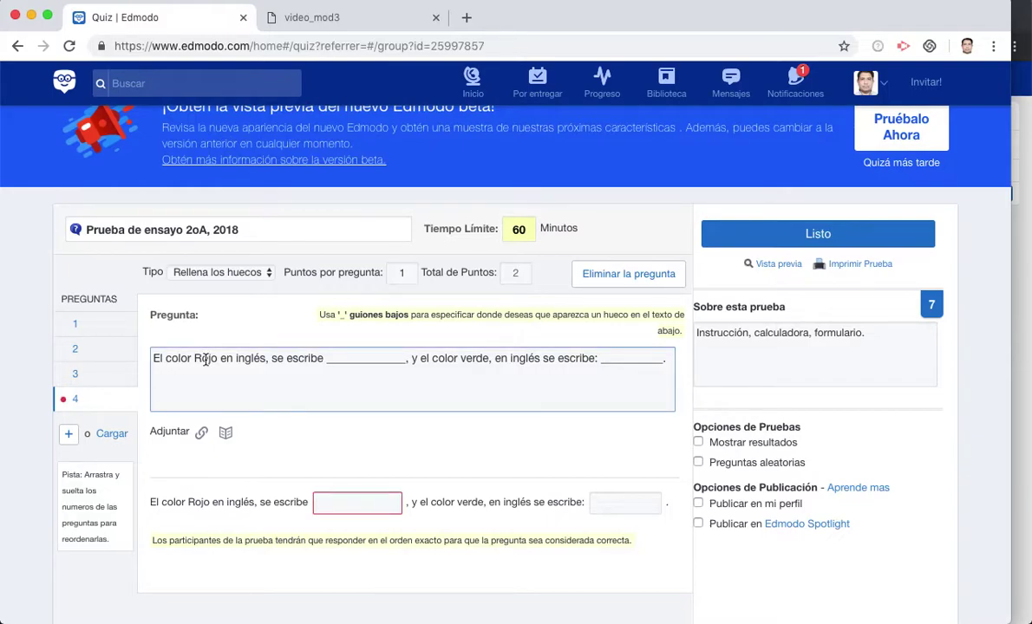
{"action": "key", "text": "BackSpace"}
{"action": "type", "text": "r"}
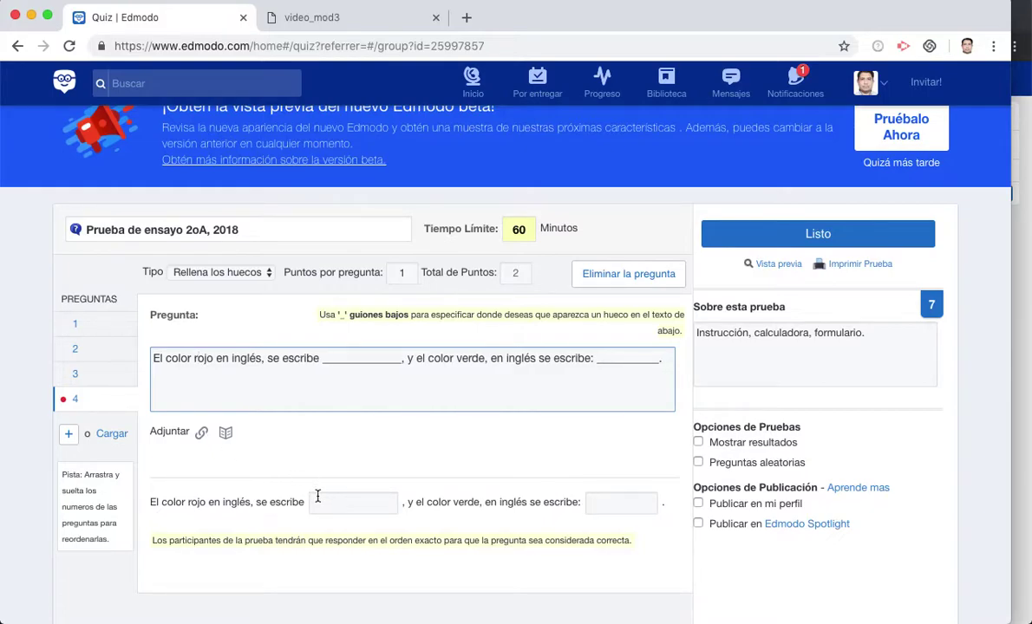
Fill in the correct answers of question 4, "red" for the first blank and "green" for the second
{"action": "left_click", "coordinate": [317, 500]}
{"action": "type", "text": "red"}
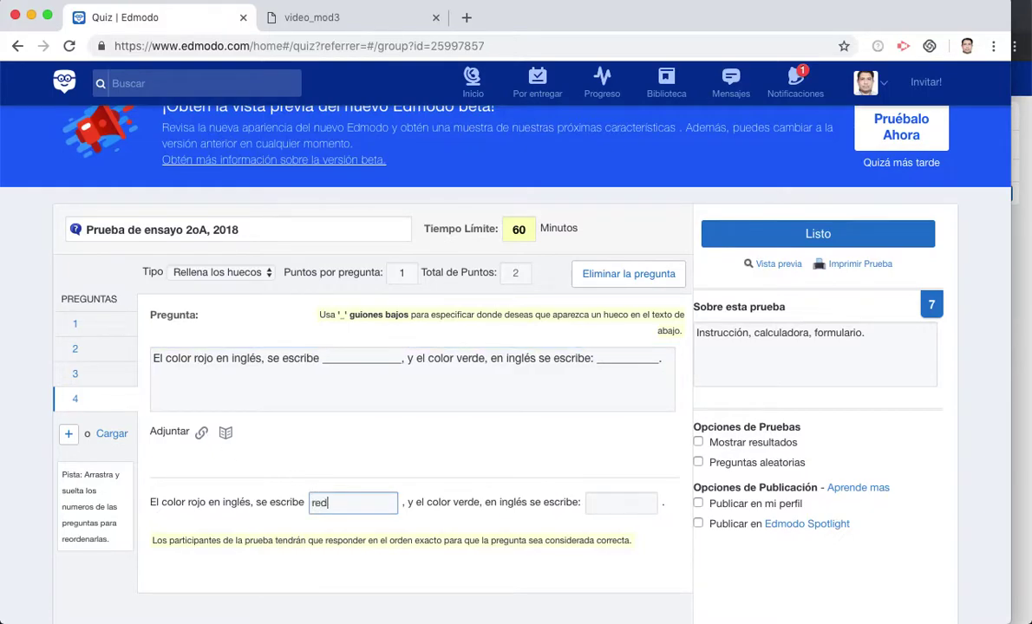
{"action": "left_click", "coordinate": [606, 504]}
{"action": "type", "text": "green"}
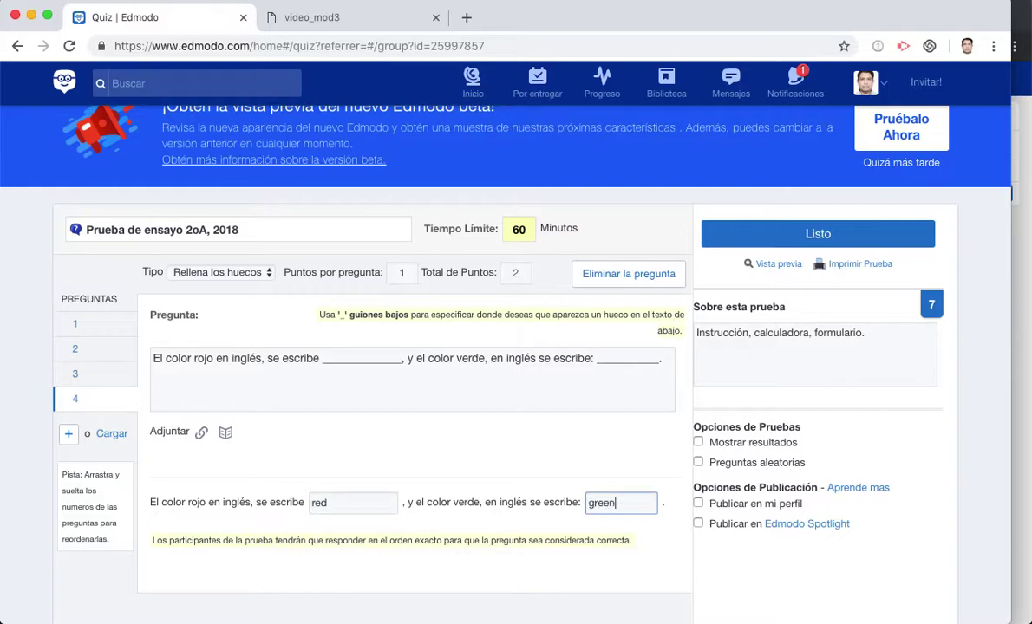
Append the instruction "(escribe solo en minúsculas)." to the end of question 4's text
{"action": "left_click", "coordinate": [669, 359]}
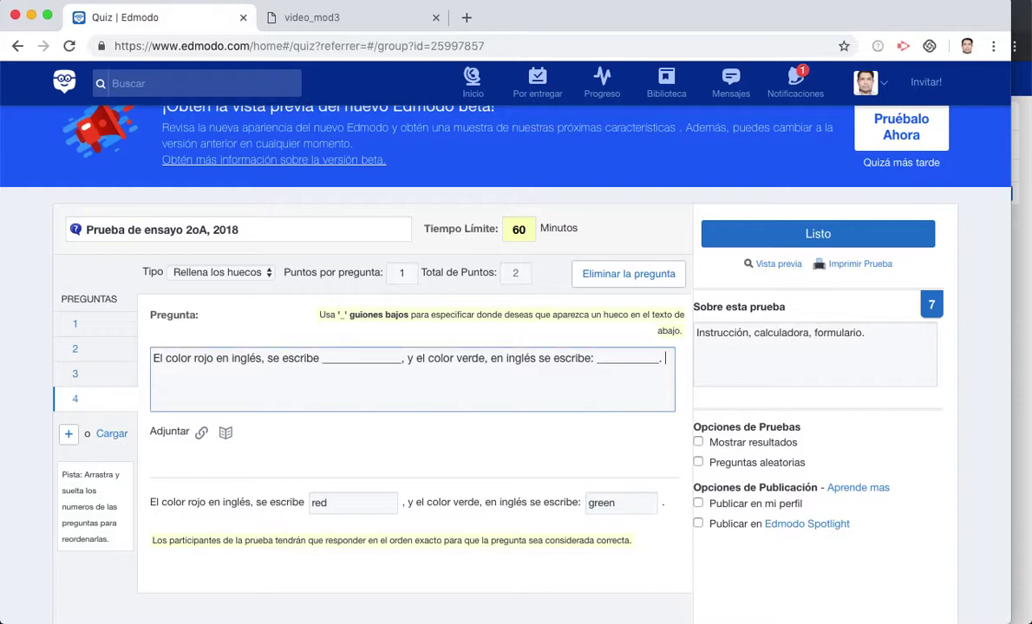
{"action": "type", "text": "(escribe s"}
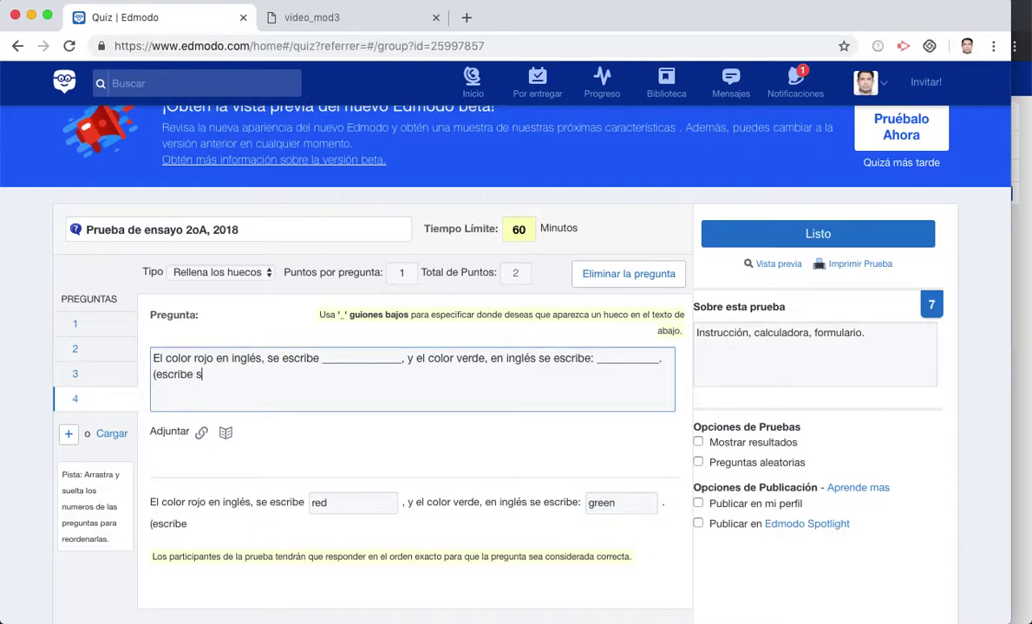
{"action": "type", "text": "olo en minús"}
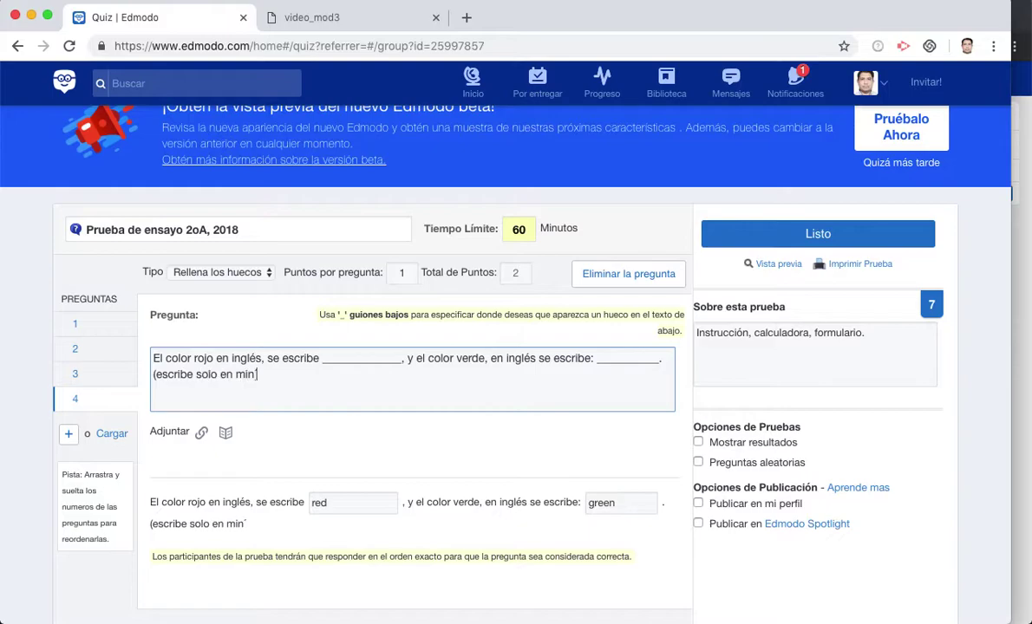
{"action": "type", "text": "culas)."}
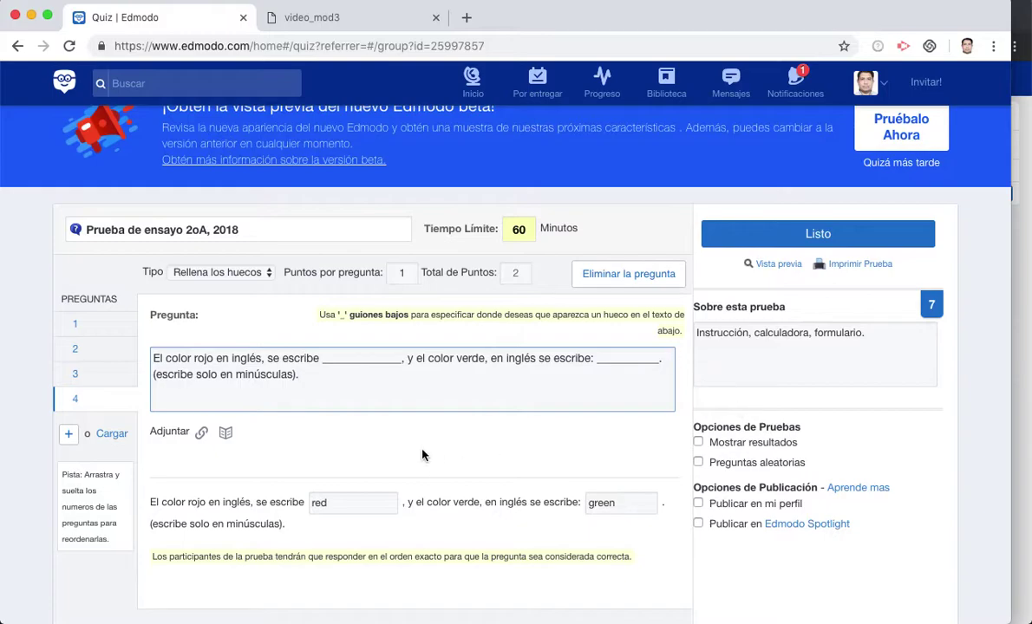
{"action": "scroll", "coordinate": [422, 453], "scroll_direction": "down", "scroll_amount": 3}
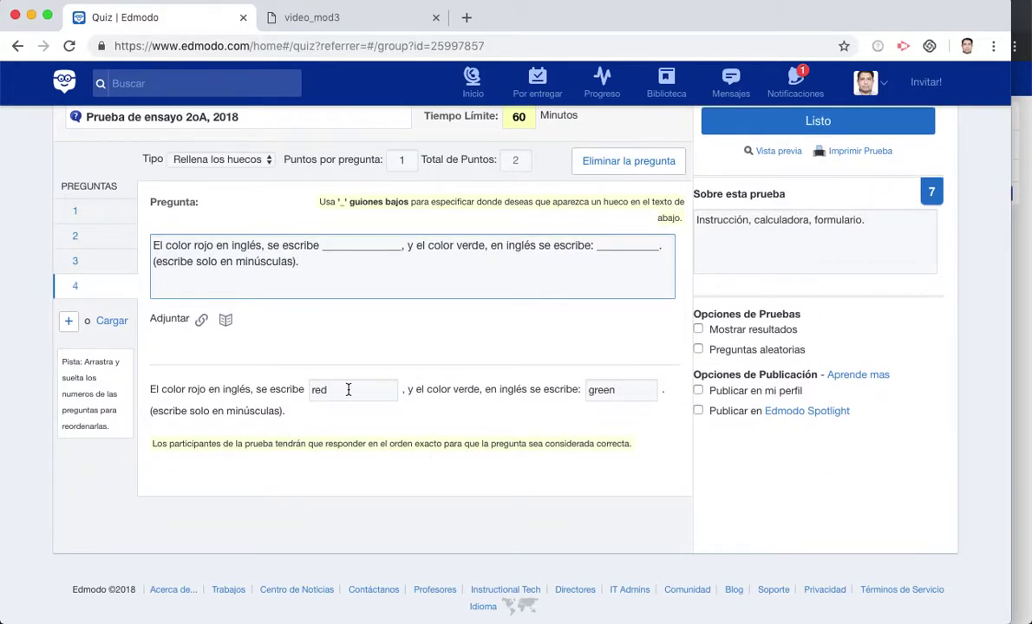
{"action": "left_click_drag", "start_coordinate": [347, 389], "coordinate": [303, 384]}
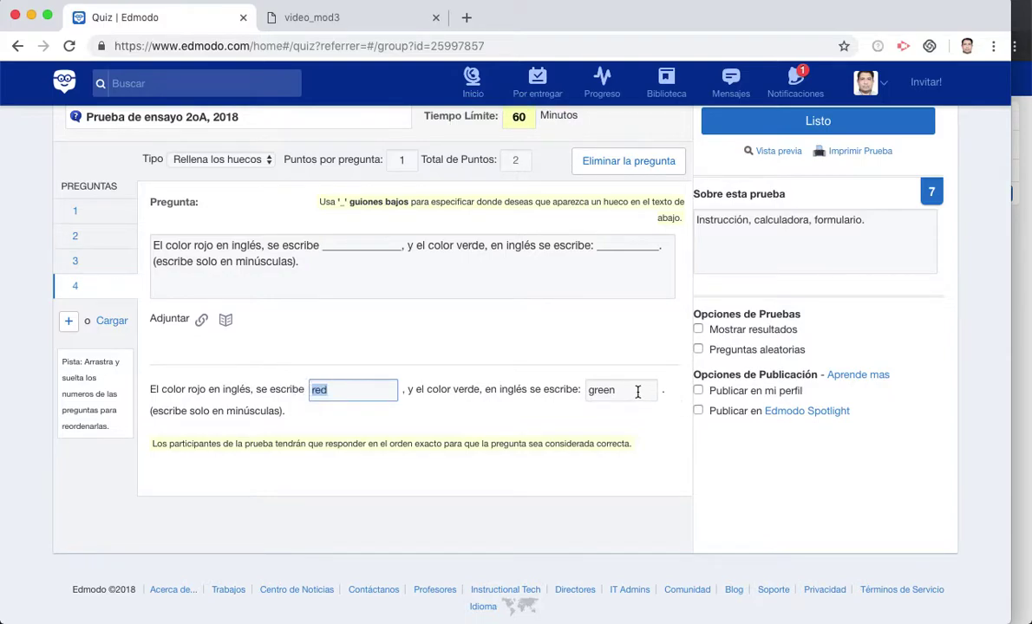
{"action": "left_click_drag", "start_coordinate": [628, 389], "coordinate": [589, 390]}
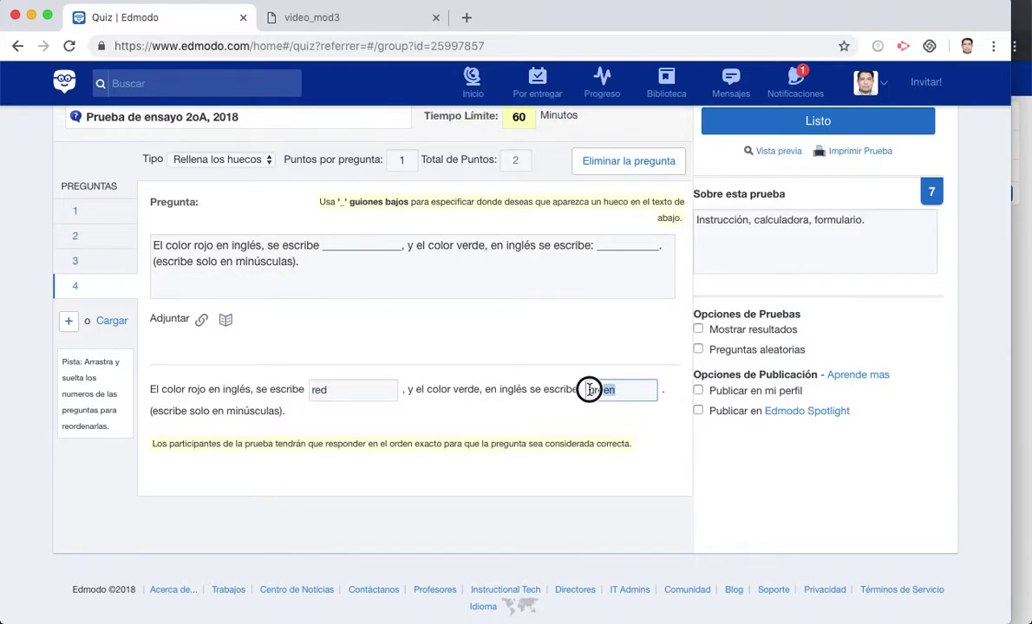
{"action": "left_click", "coordinate": [462, 357]}
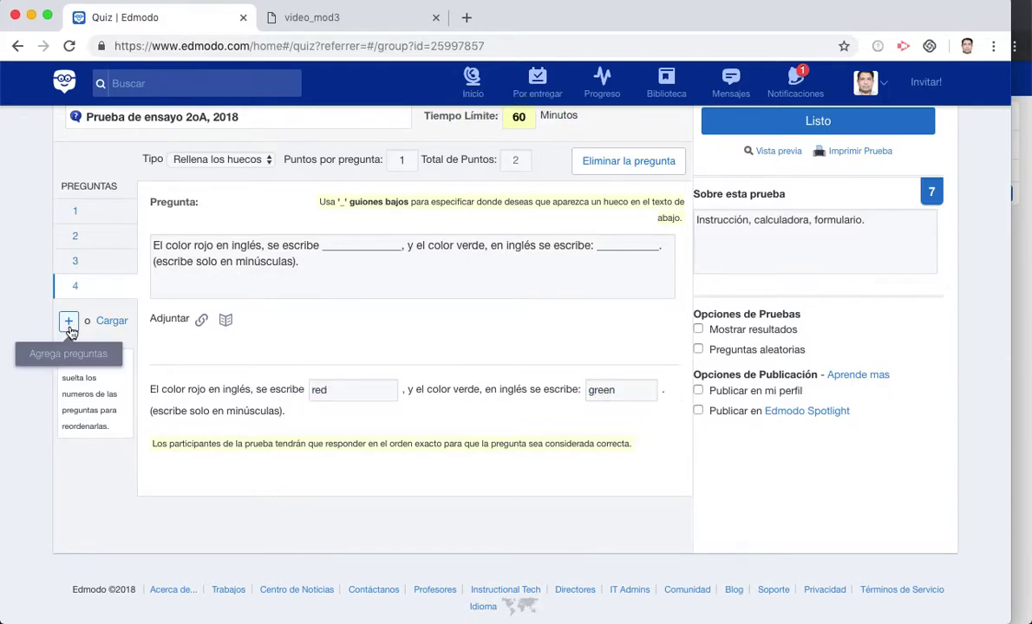
Add a fifth question to the quiz and set its type to Unir
{"action": "left_click", "coordinate": [69, 321]}
{"action": "left_click", "coordinate": [196, 159]}
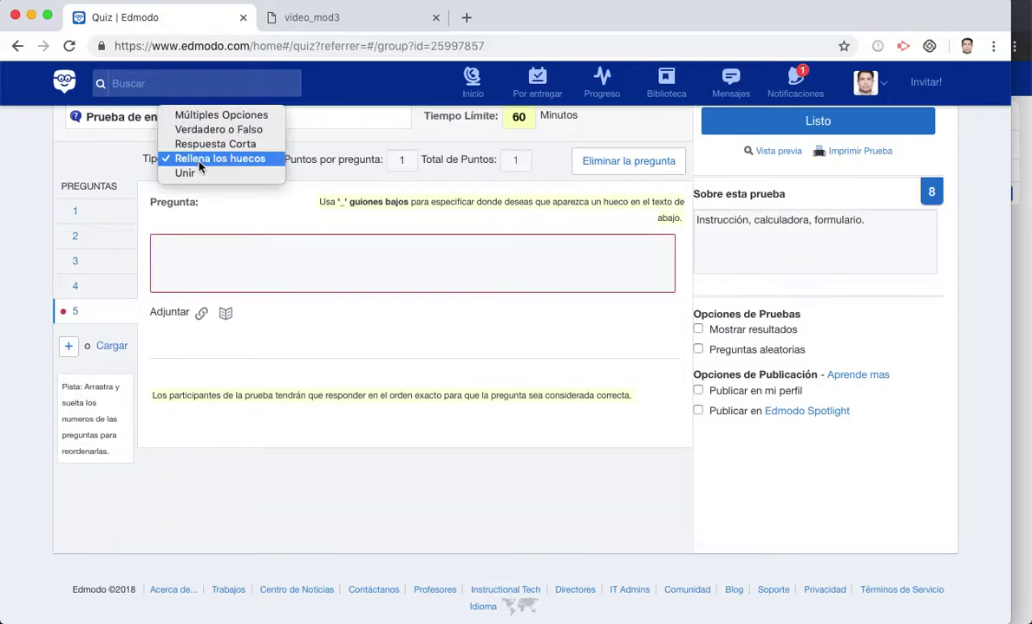
{"action": "left_click", "coordinate": [186, 174]}
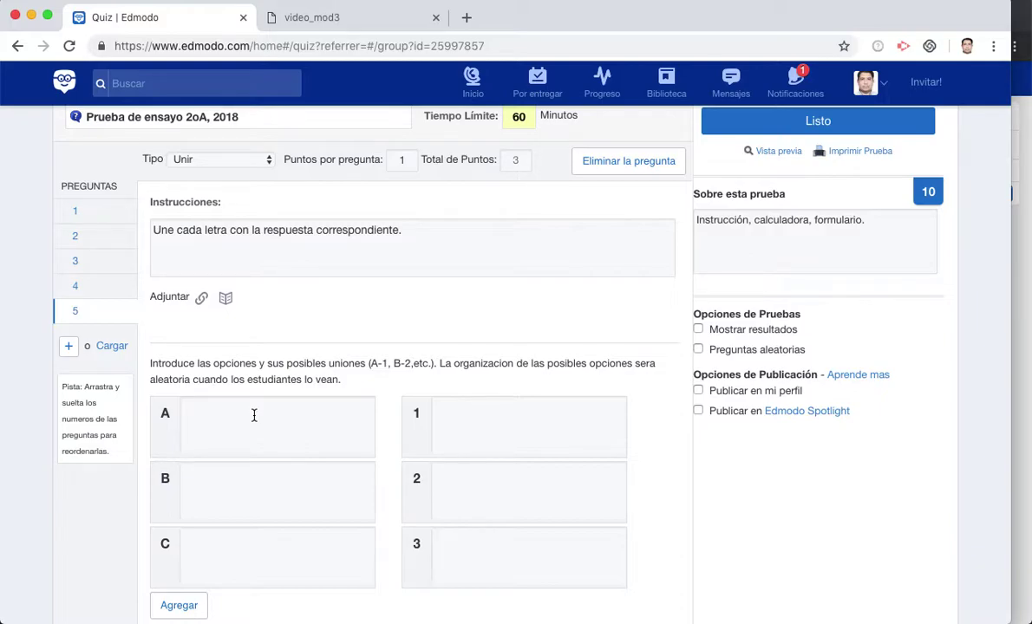
Fill in the first three matching pairs of question 5: Color with Azul, Tamaño with Grande, and Sabor with Amargo
{"action": "type", "text": "Color"}
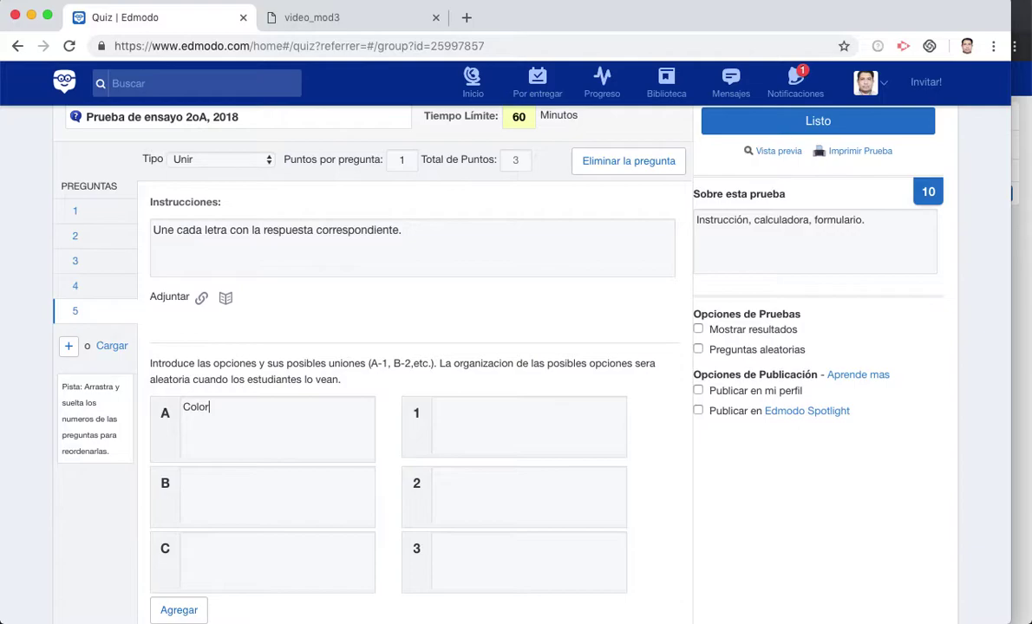
{"action": "key", "text": "Tab"}
{"action": "type", "text": "Azul"}
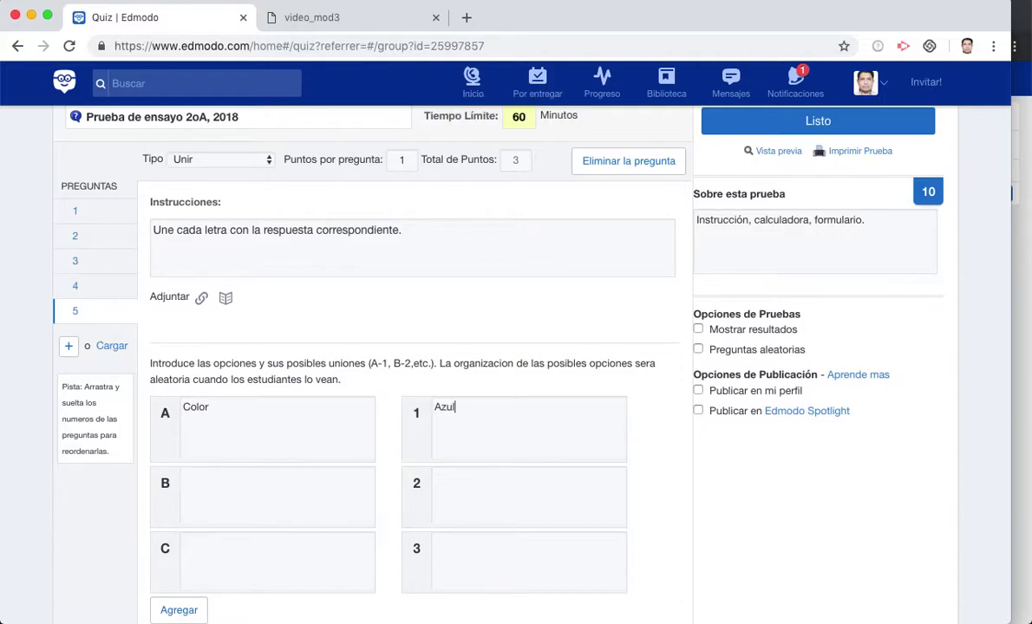
{"action": "left_click", "coordinate": [217, 507]}
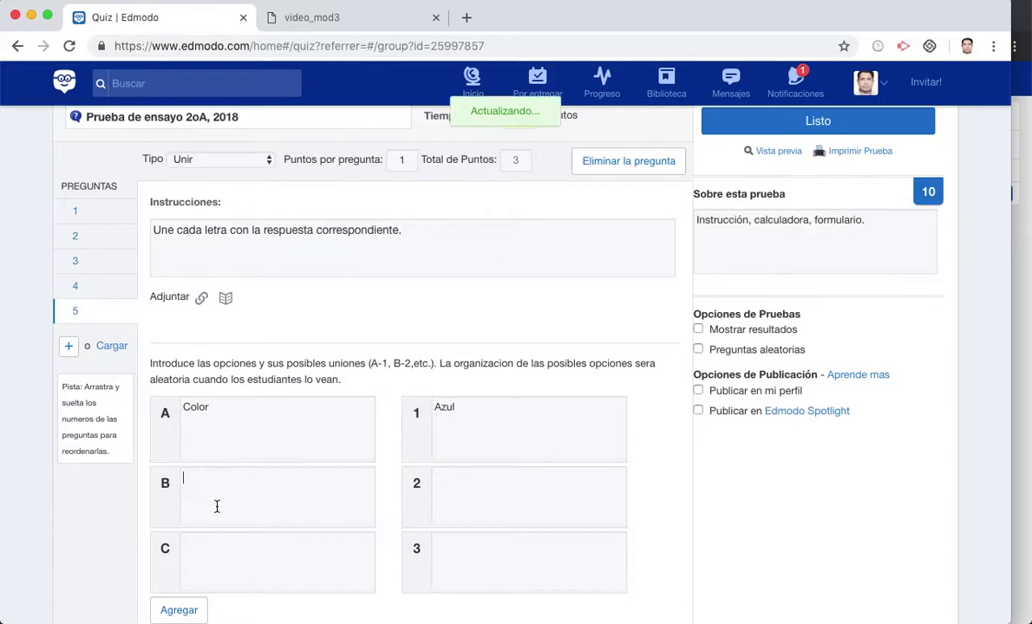
{"action": "type", "text": "Tamaño"}
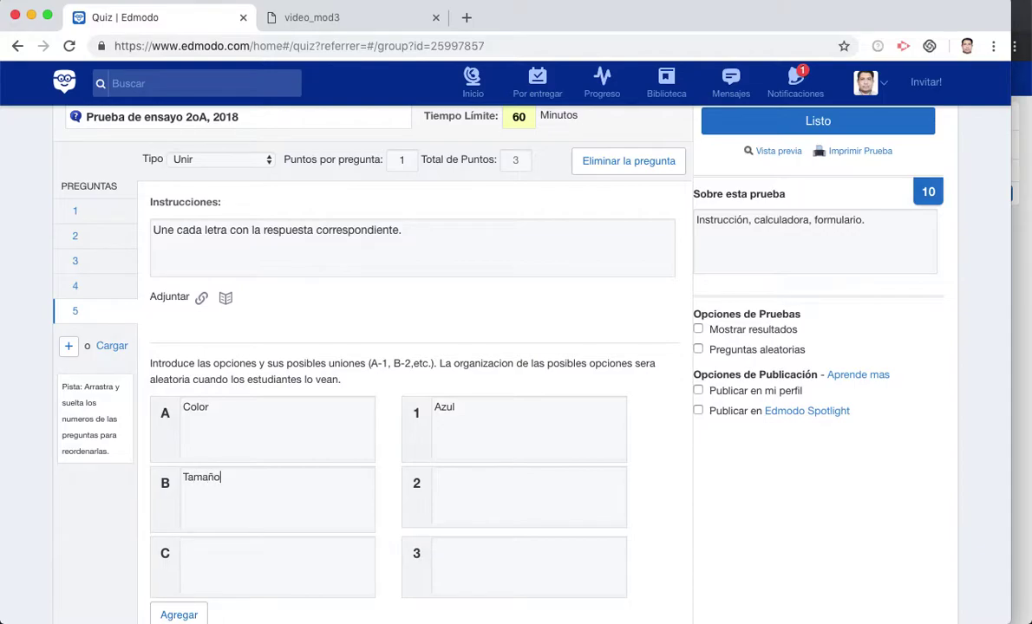
{"action": "key", "text": "Tab"}
{"action": "type", "text": "Grande"}
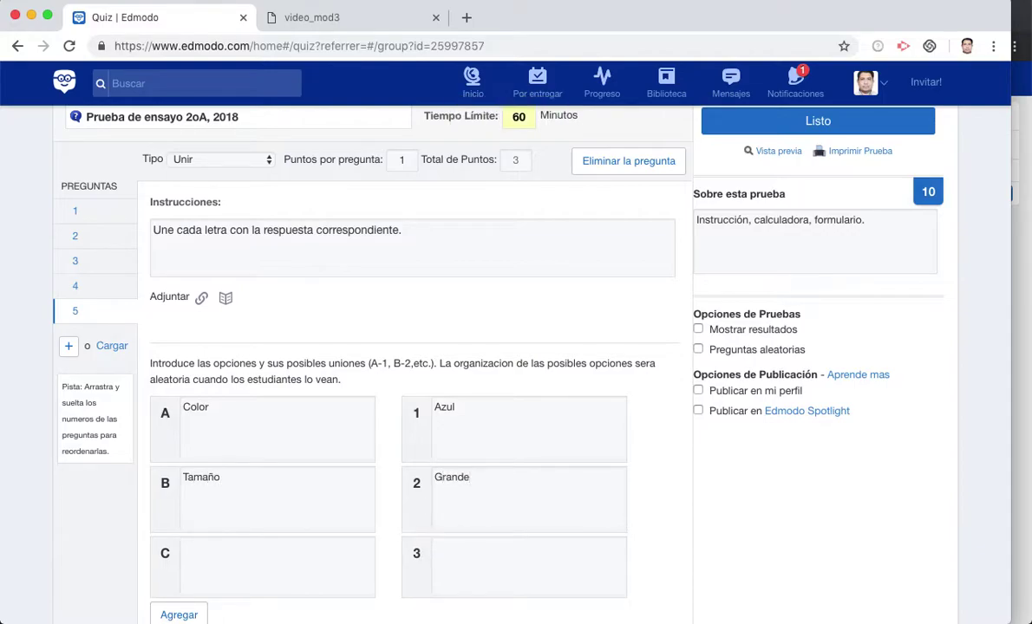
{"action": "key", "text": "Tab"}
{"action": "type", "text": "Sabor"}
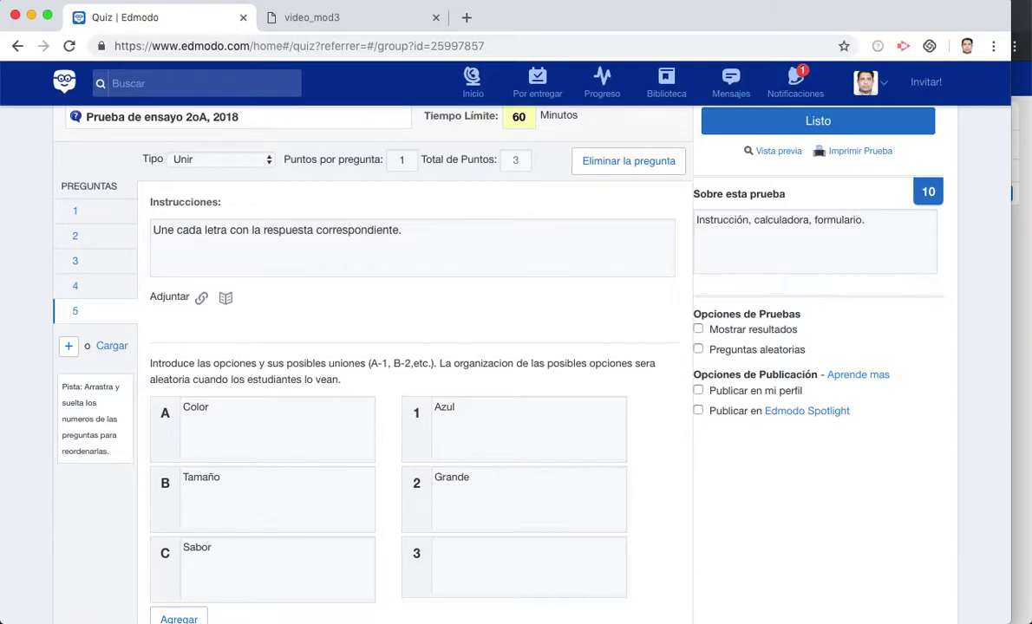
{"action": "key", "text": "Tab"}
{"action": "type", "text": "Amargo"}
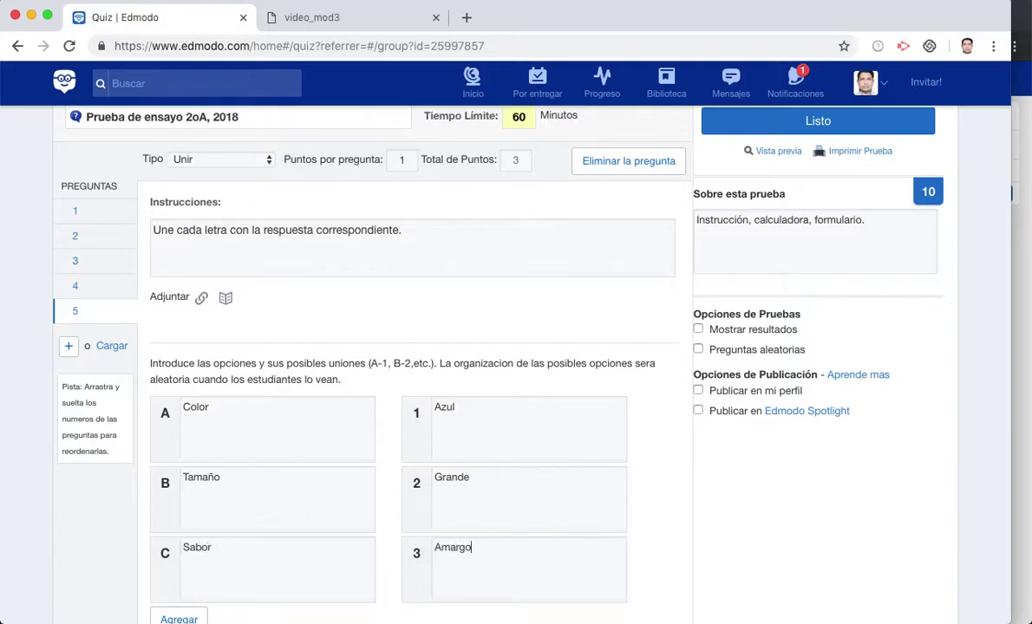
{"action": "key", "text": "Tab"}
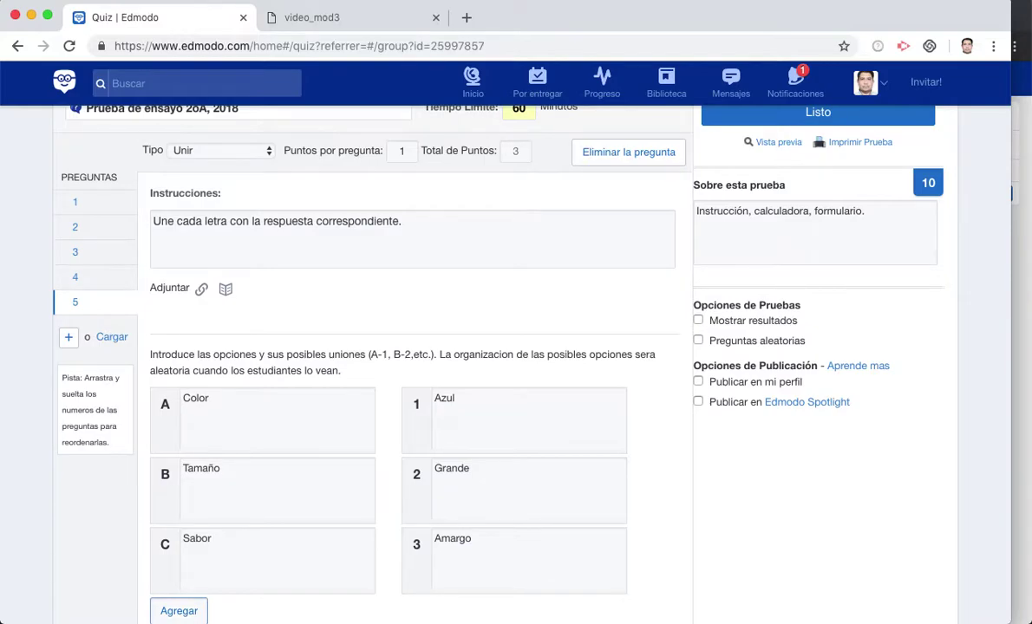
Add a fourth matching pair to question 5, with "precio" as option D and "Barato" as its match
{"action": "left_click", "coordinate": [184, 610]}
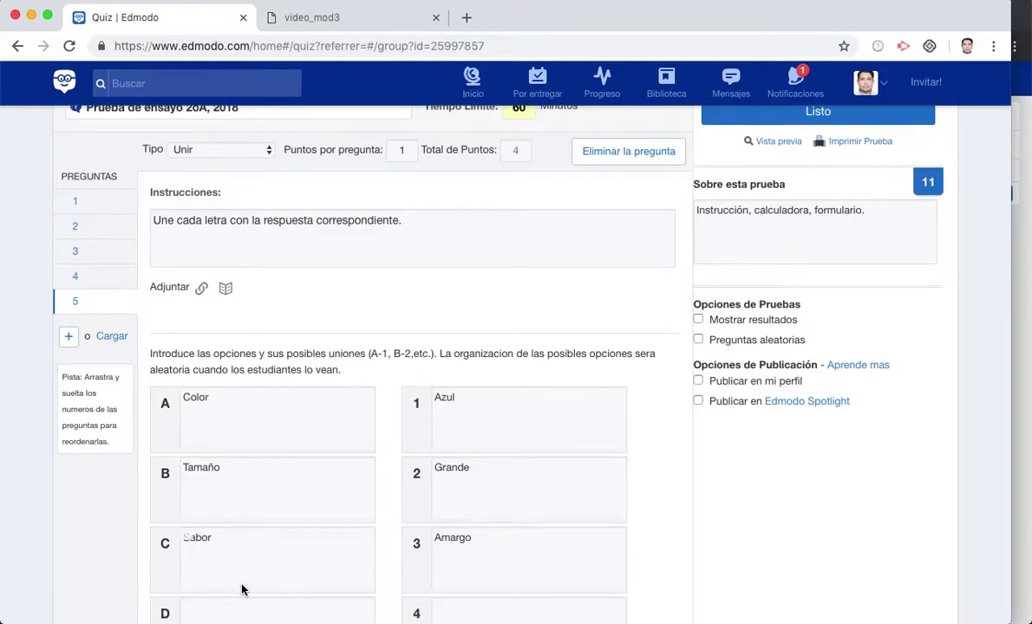
{"action": "scroll", "coordinate": [242, 589], "scroll_direction": "down", "scroll_amount": 3}
{"action": "left_click", "coordinate": [221, 474]}
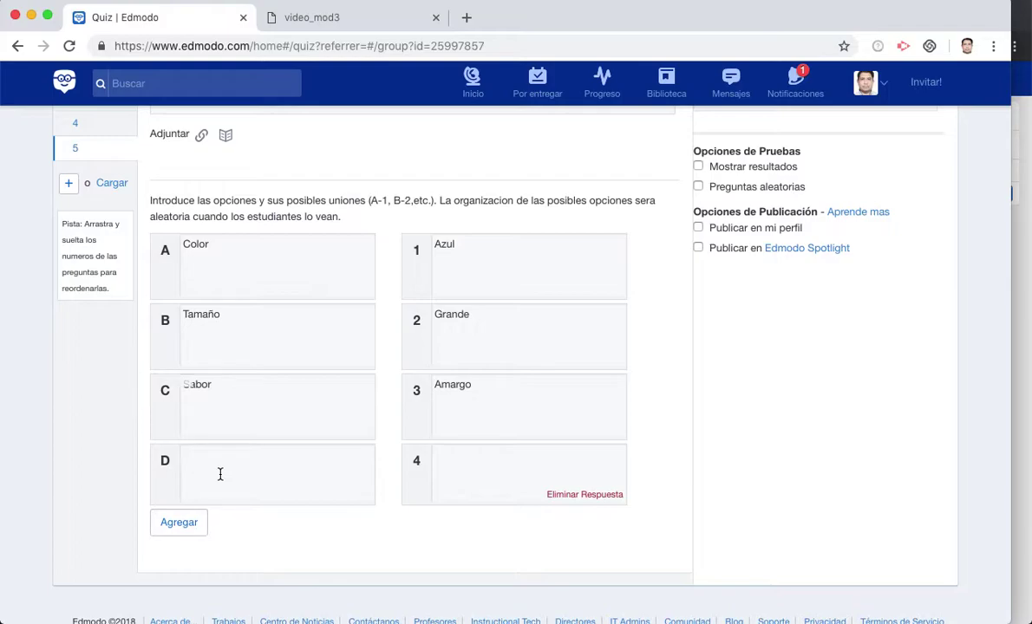
{"action": "type", "text": "precio"}
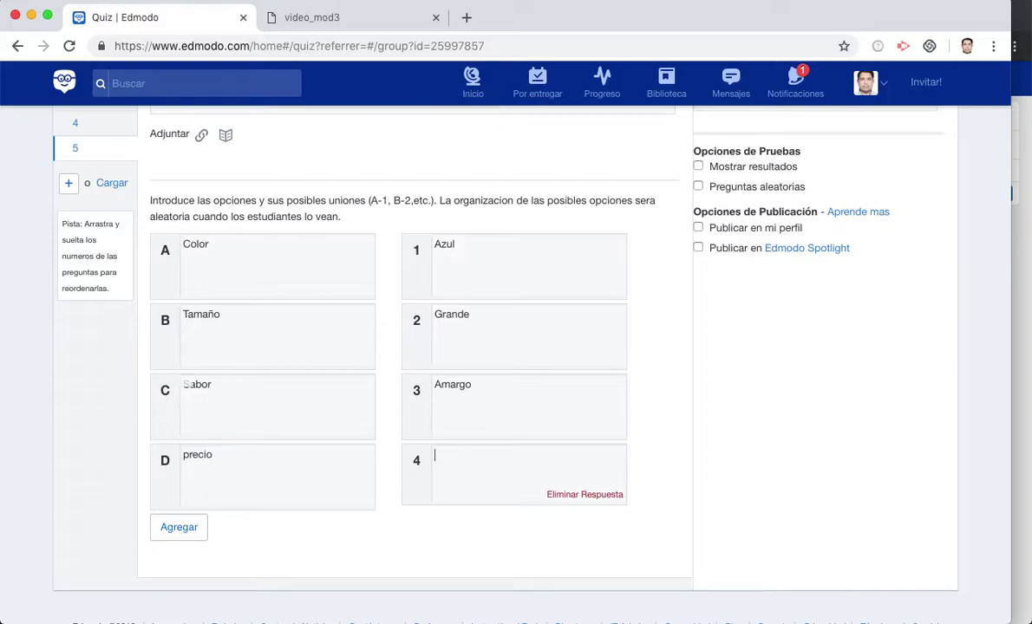
{"action": "type", "text": "Barato"}
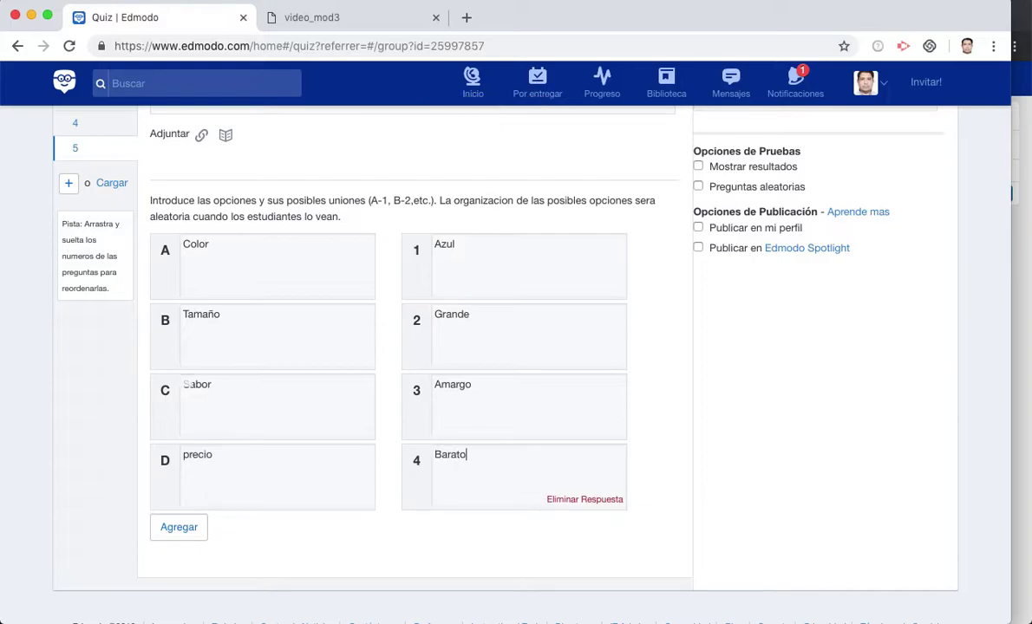
Add a fifth matching pair to question 5, with "Nombre" as option E and a sample first name as its match
{"action": "left_click", "coordinate": [180, 537]}
{"action": "left_click", "coordinate": [193, 530]}
{"action": "type", "text": "Nombre"}
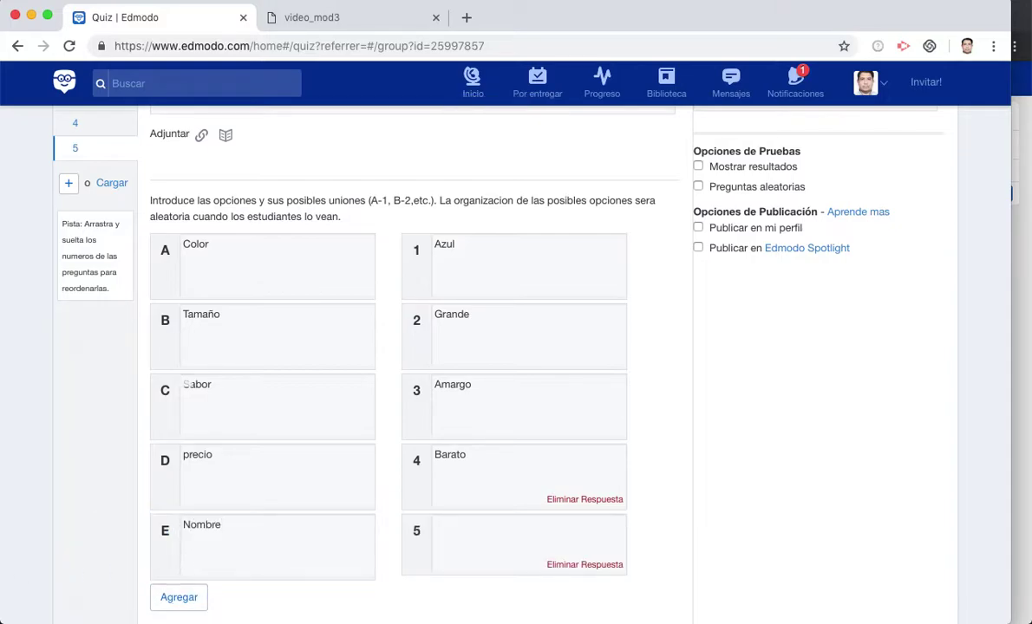
{"action": "left_click", "coordinate": [451, 529]}
{"action": "type", "text": "Alejandor"}
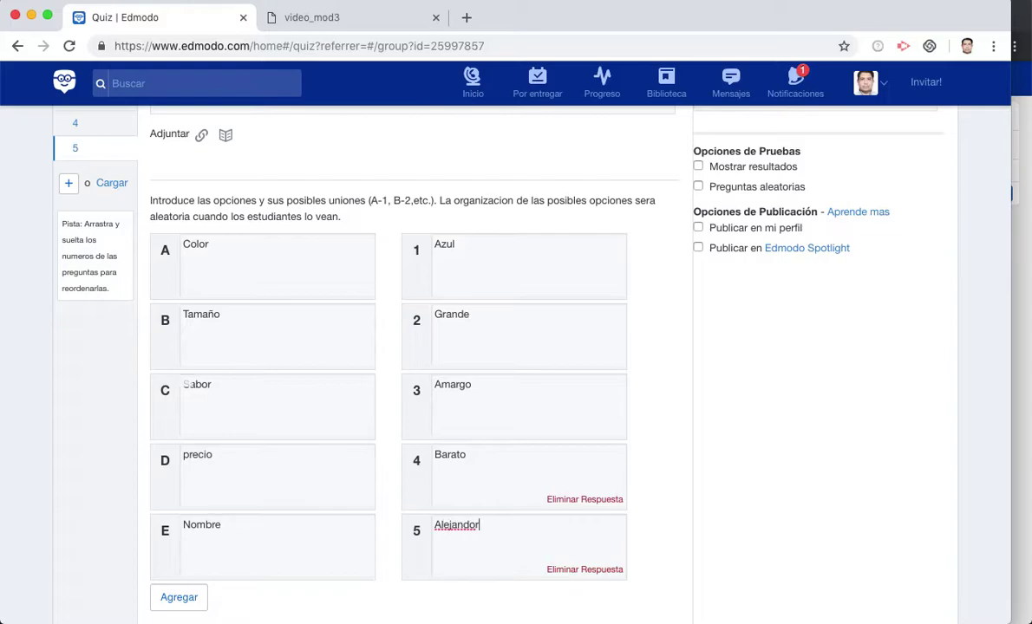
{"action": "key", "text": "BackSpace"}
{"action": "key", "text": "BackSpace"}
{"action": "type", "text": "ro"}
Review the instructions, matching pairs and point settings of question 5
{"action": "scroll", "coordinate": [310, 516], "scroll_direction": "up", "scroll_amount": 5}
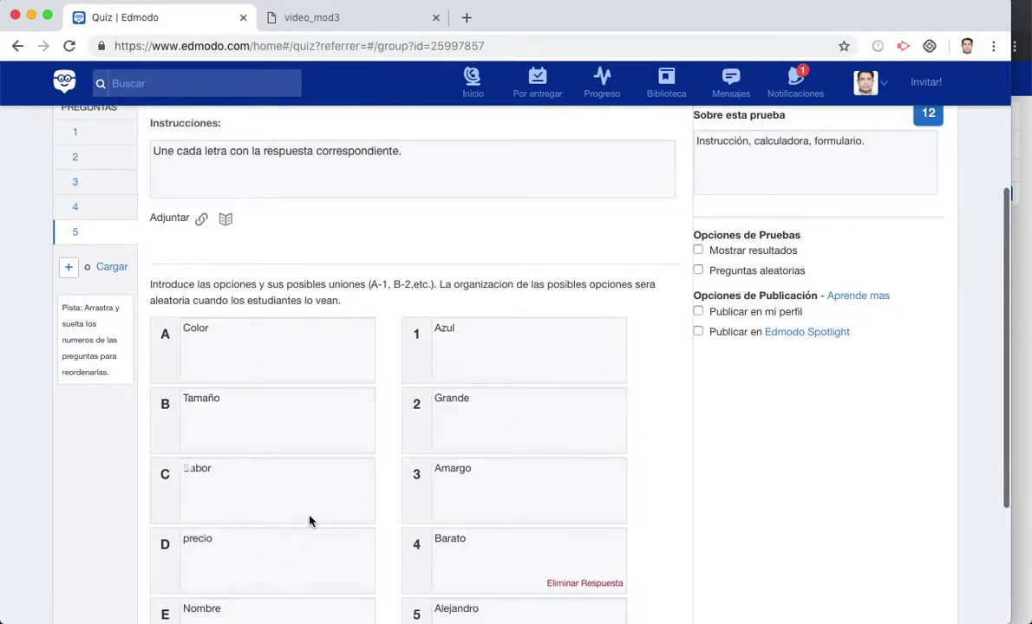
{"action": "scroll", "coordinate": [310, 517], "scroll_direction": "down", "scroll_amount": 7}
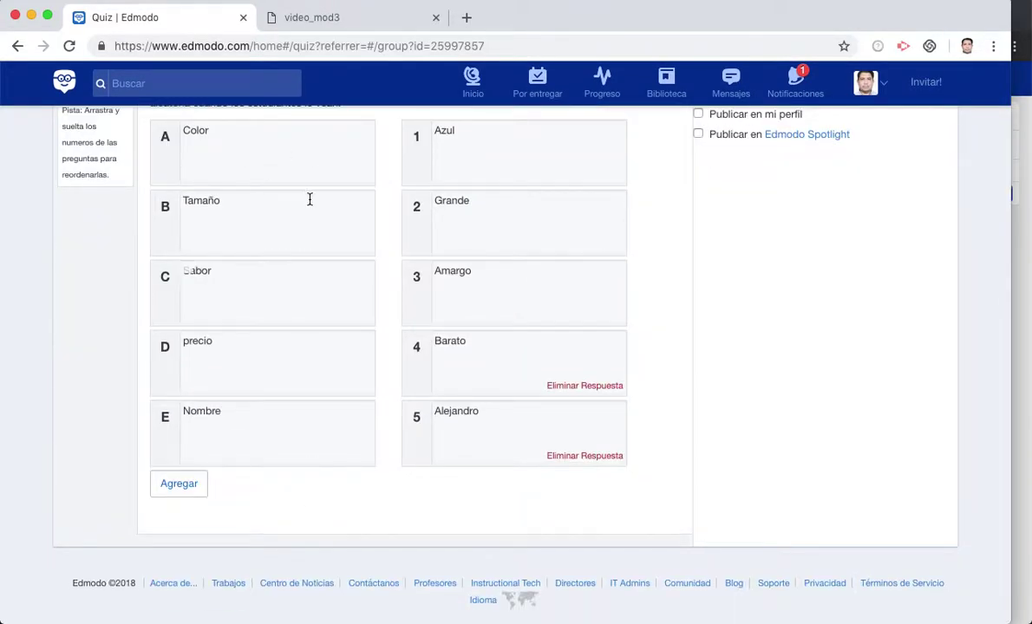
{"action": "scroll", "coordinate": [433, 256], "scroll_direction": "up", "scroll_amount": 3}
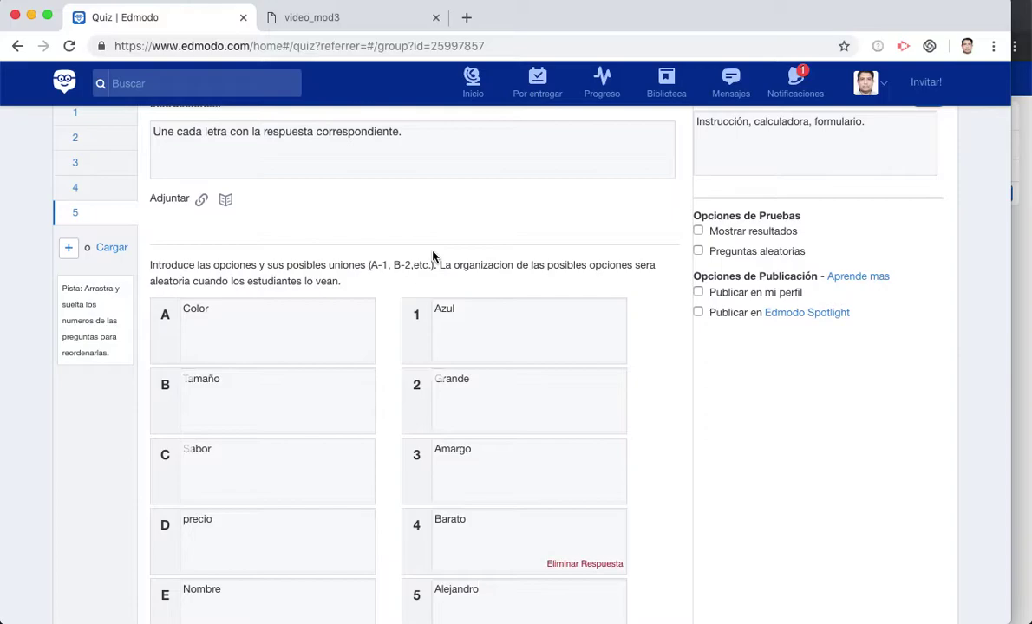
{"action": "scroll", "coordinate": [433, 257], "scroll_direction": "down", "scroll_amount": 2}
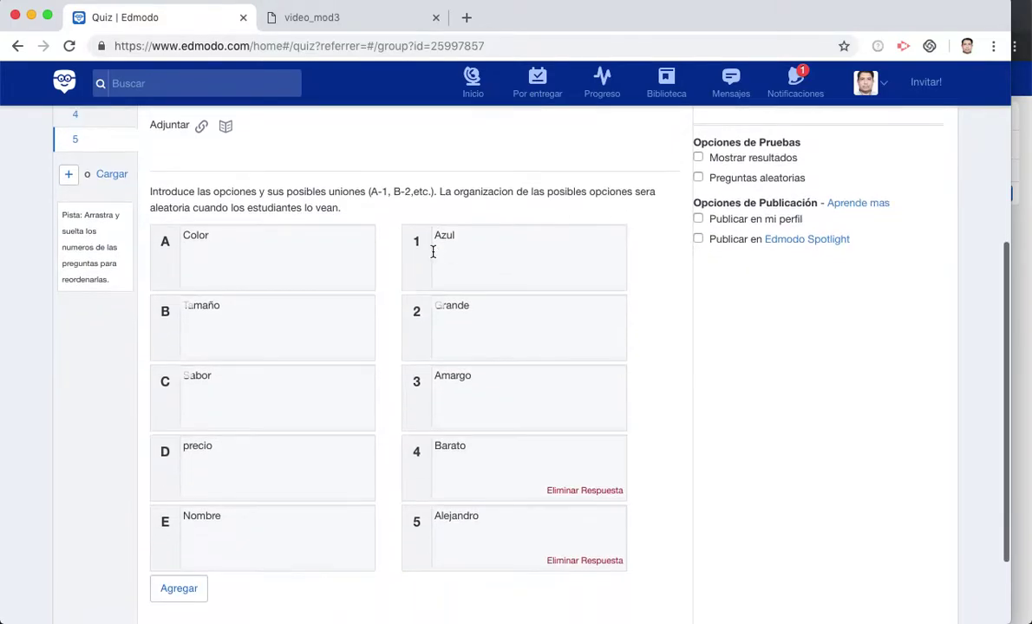
{"action": "scroll", "coordinate": [432, 252], "scroll_direction": "up", "scroll_amount": 5}
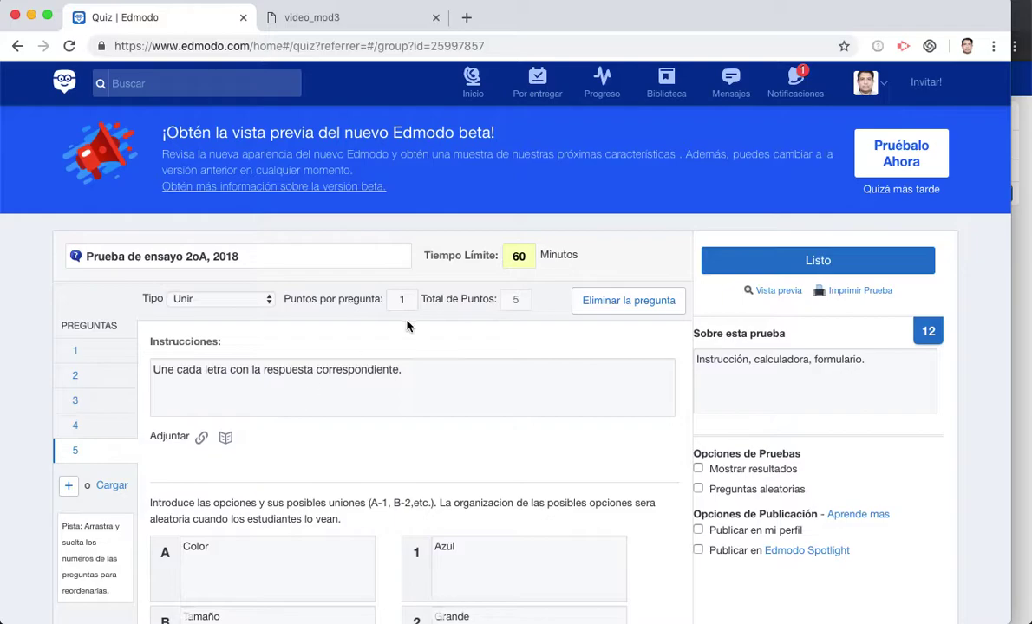
{"action": "scroll", "coordinate": [421, 458], "scroll_direction": "down", "scroll_amount": 5}
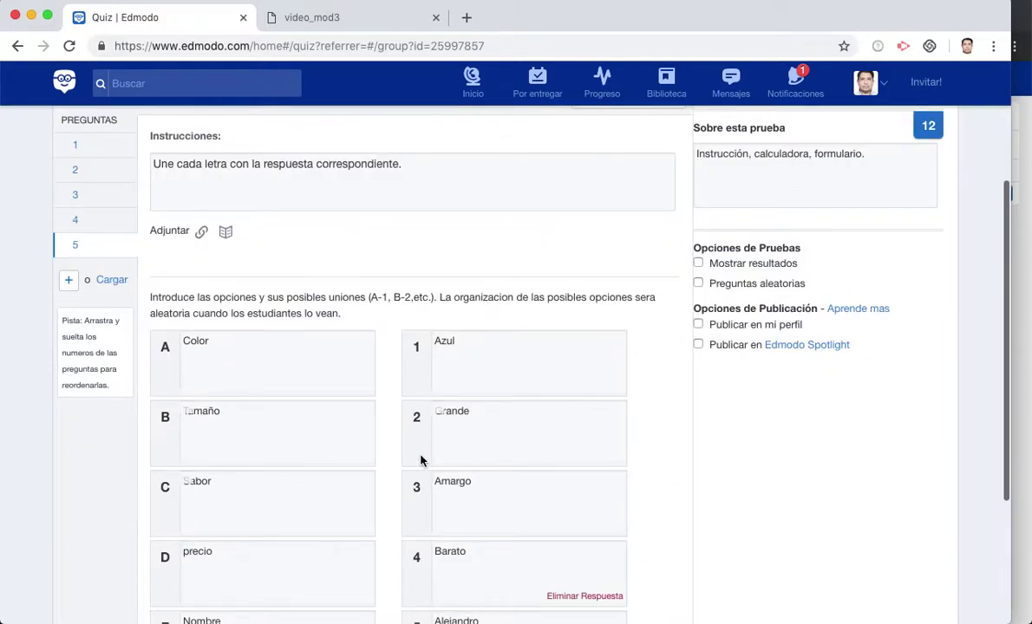
{"action": "scroll", "coordinate": [418, 456], "scroll_direction": "up", "scroll_amount": 5}
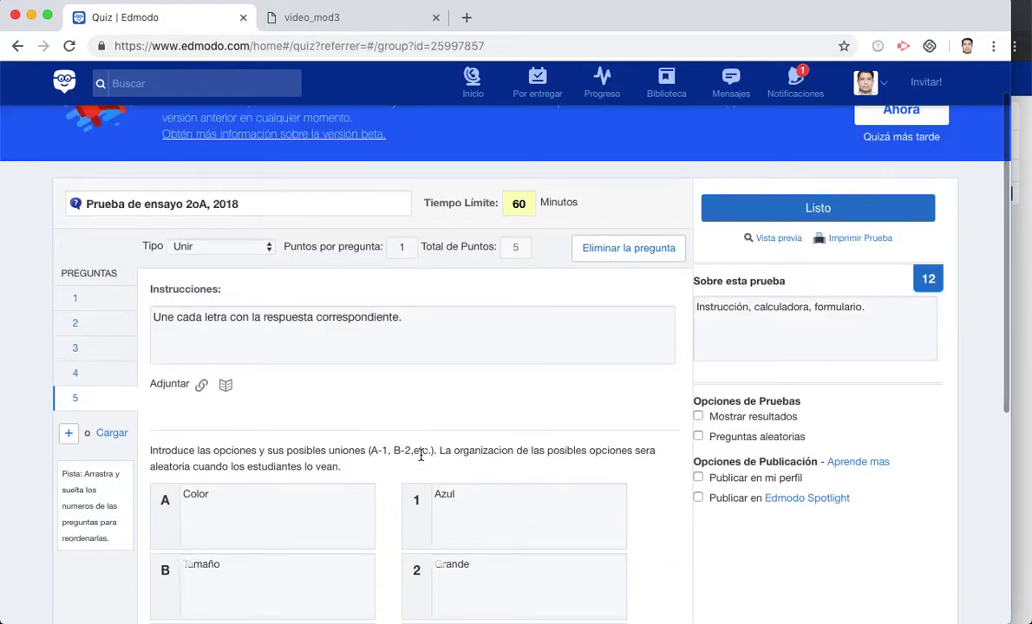
Set the points per answer of fill-in-the-blank question 4 to 3
{"action": "left_click", "coordinate": [77, 382]}
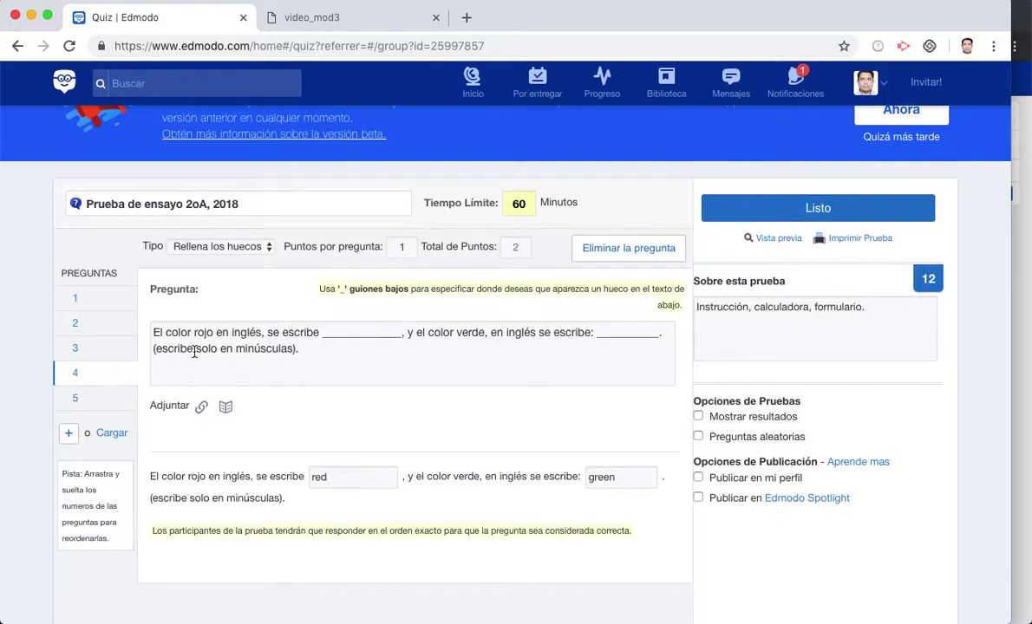
{"action": "left_click", "coordinate": [403, 247]}
{"action": "key", "text": "BackSpace"}
{"action": "type", "text": "3"}
{"action": "key", "text": "Tab"}
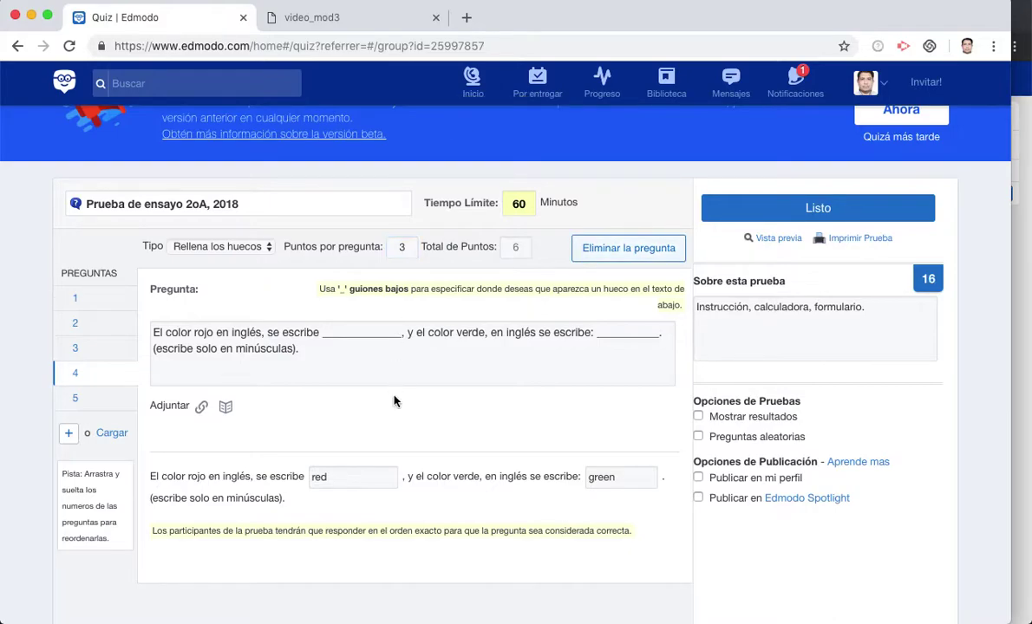
Set the points of short-answer question 3 to 5
{"action": "left_click", "coordinate": [111, 401]}
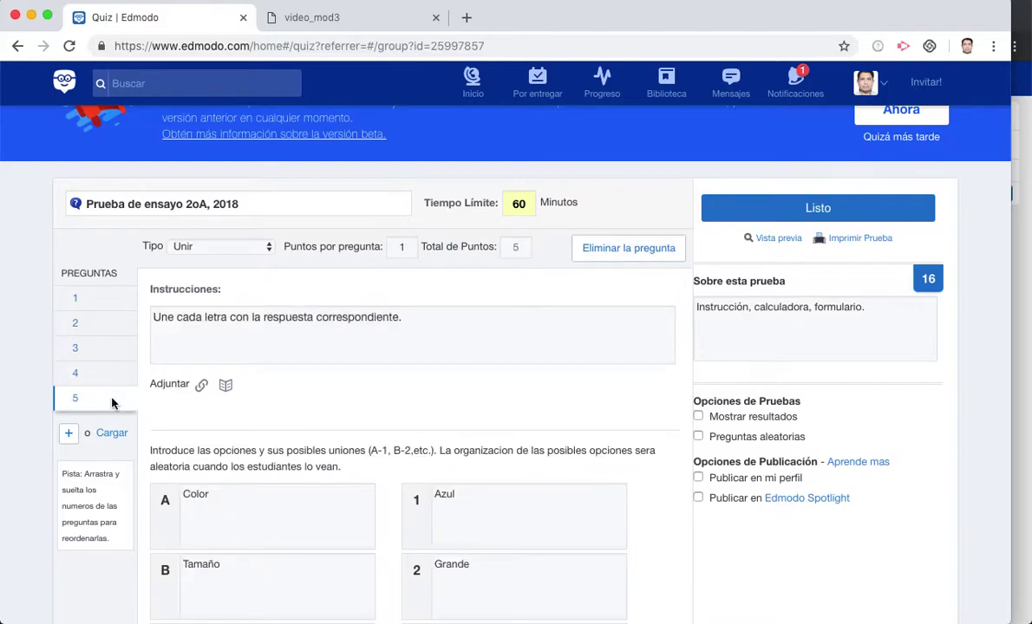
{"action": "left_click", "coordinate": [99, 356]}
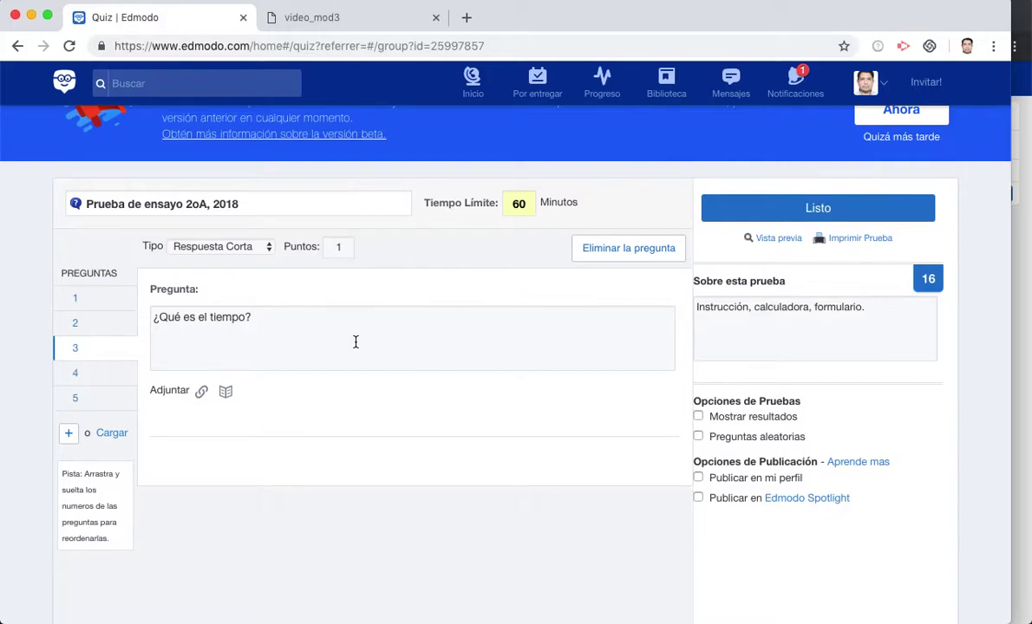
{"action": "double_click", "coordinate": [341, 245]}
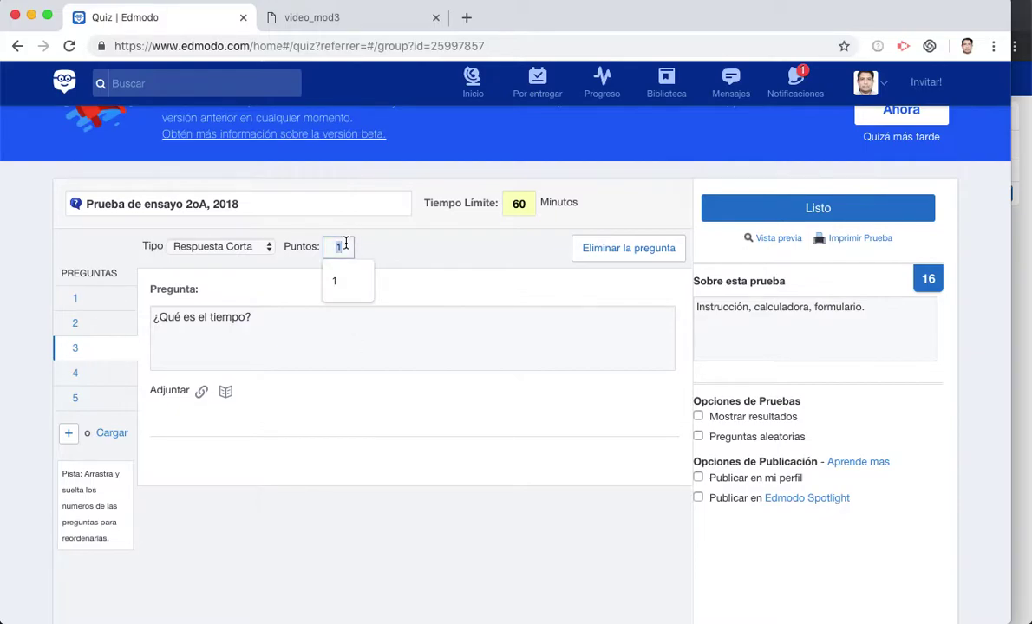
{"action": "type", "text": "5"}
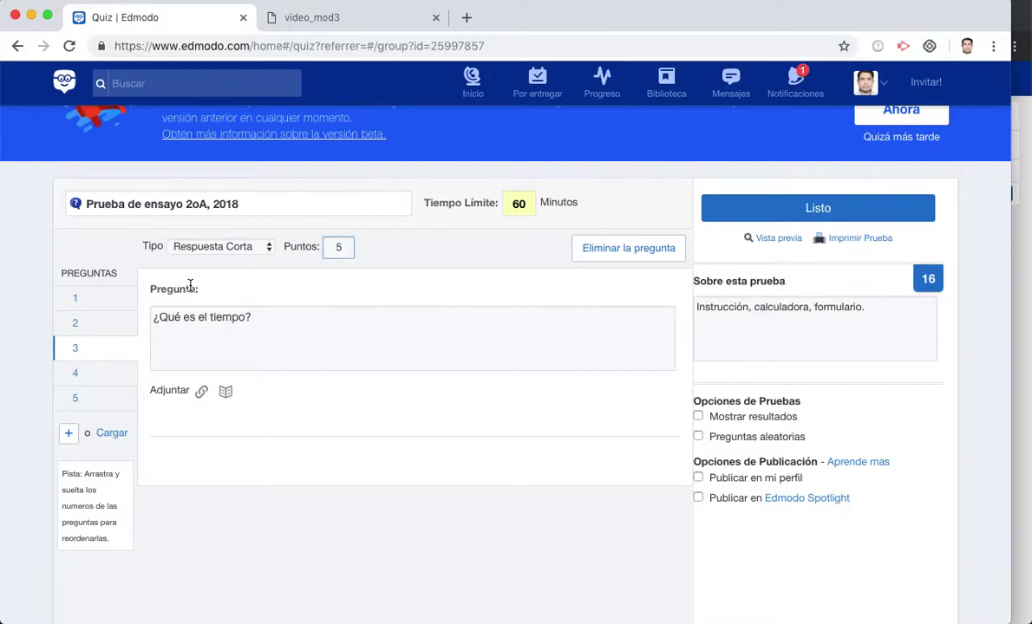
Set the points of true/false question 2 to 2
{"action": "left_click", "coordinate": [105, 324]}
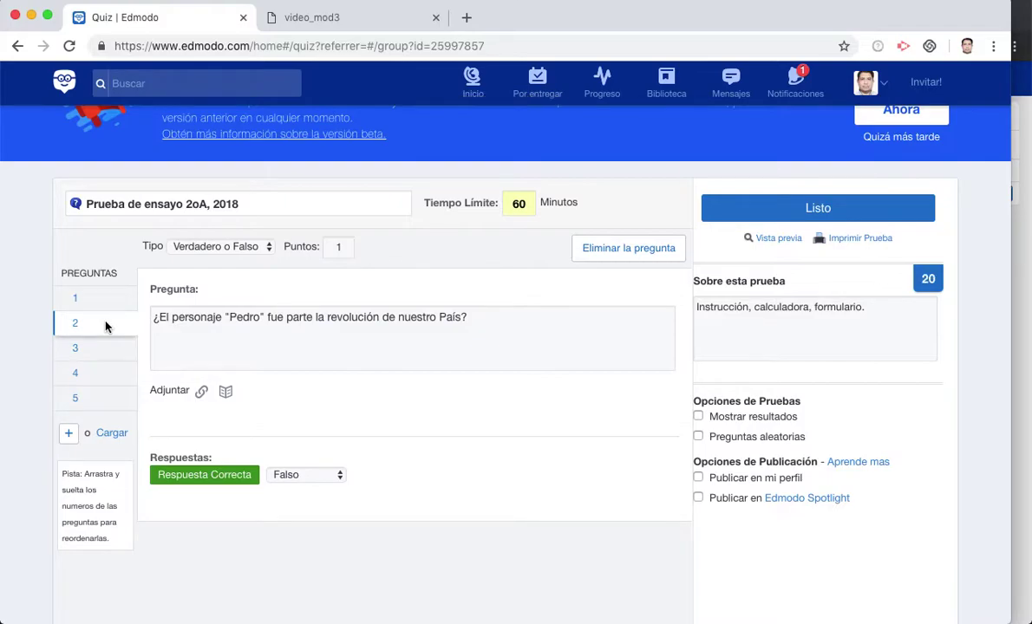
{"action": "left_click", "coordinate": [341, 248]}
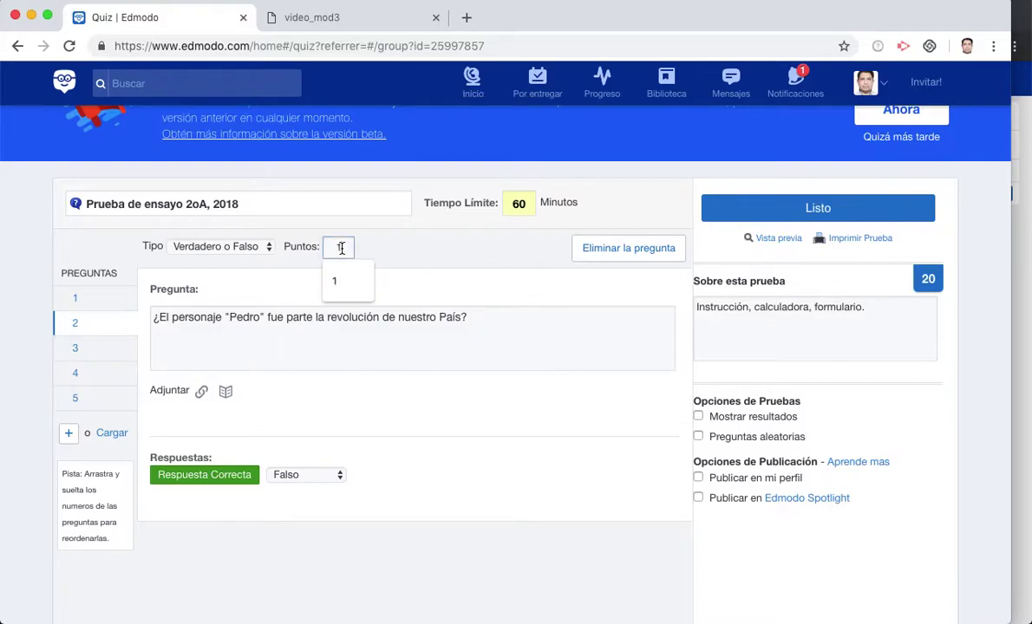
{"action": "key", "text": "BackSpace"}
{"action": "type", "text": "2"}
{"action": "key", "text": "Tab"}
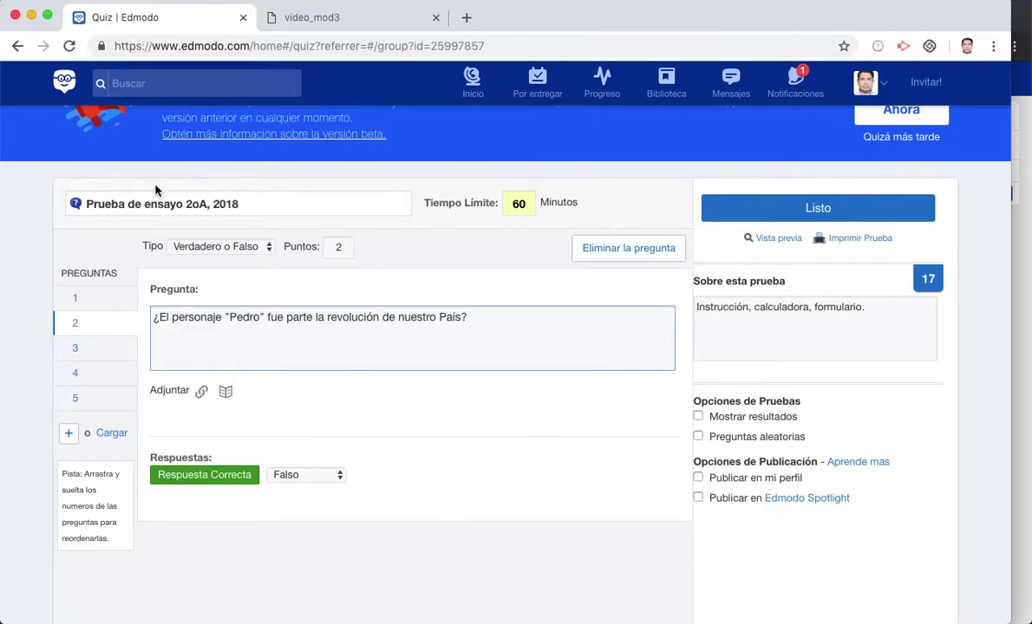
Set the points of multiple-choice question 1 to 2
{"action": "left_click", "coordinate": [94, 301]}
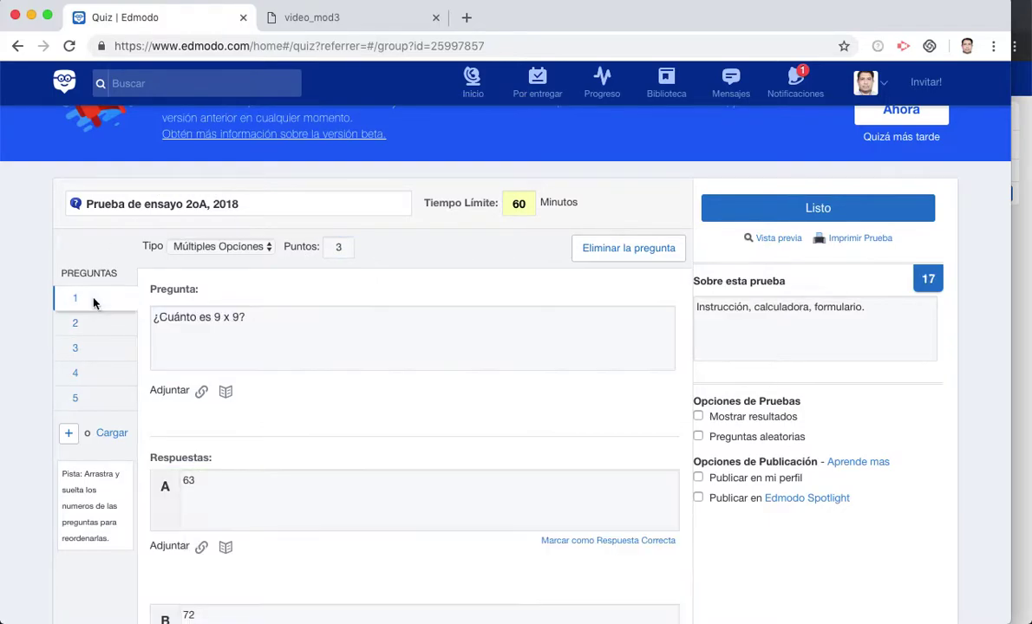
{"action": "left_click", "coordinate": [346, 249]}
{"action": "key", "text": "BackSpace"}
{"action": "type", "text": "2"}
{"action": "key", "text": "Tab"}
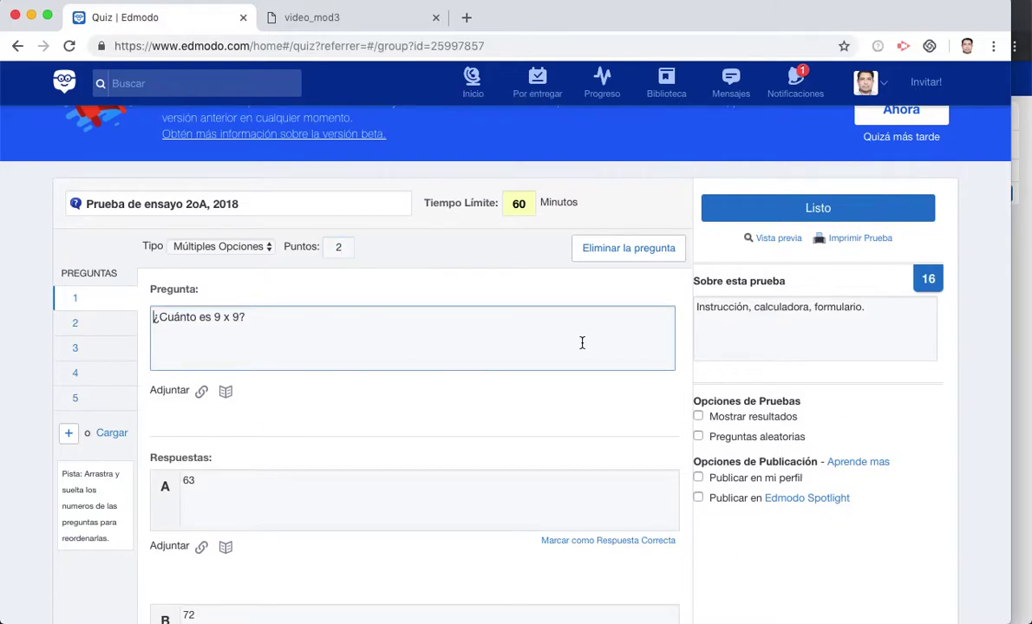
Look through questions 2 to 5 once more and open the preview of the quiz
{"action": "left_click", "coordinate": [111, 326]}
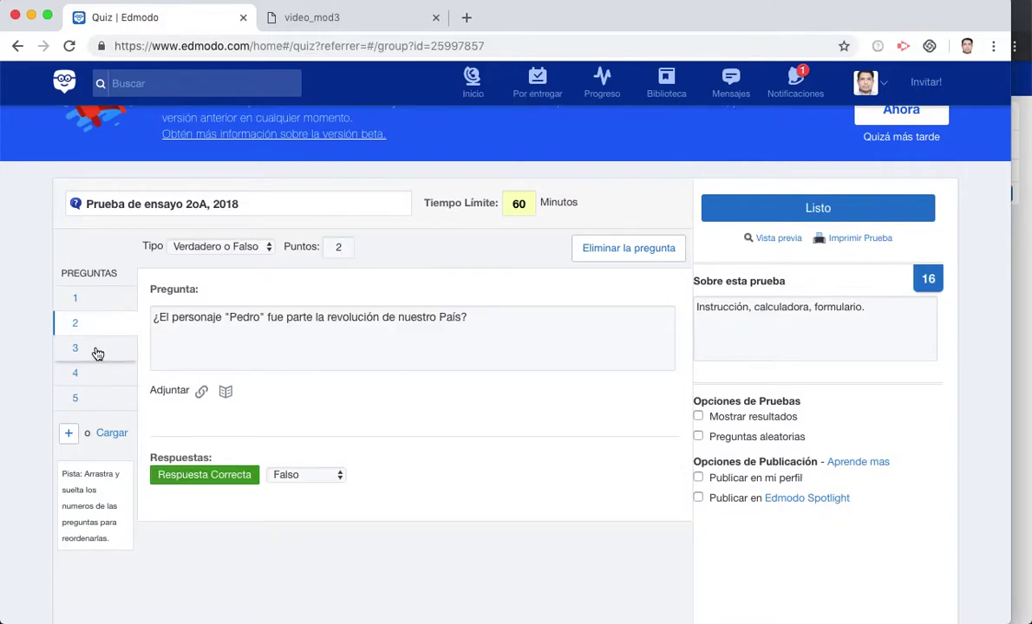
{"action": "left_click", "coordinate": [98, 351]}
{"action": "left_click", "coordinate": [97, 375]}
{"action": "left_click", "coordinate": [87, 400]}
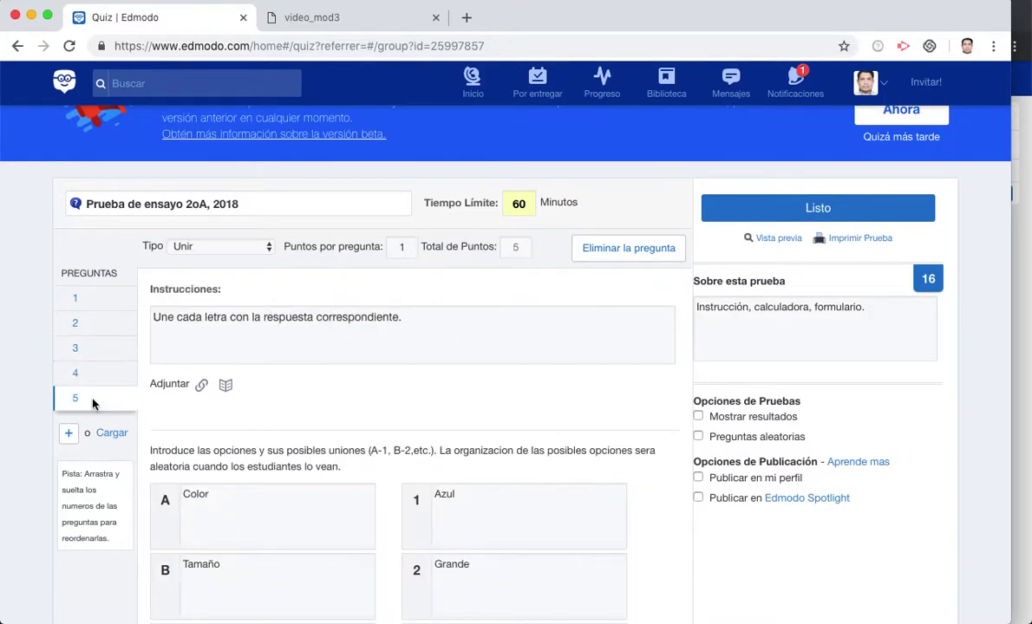
{"action": "left_click", "coordinate": [776, 240]}
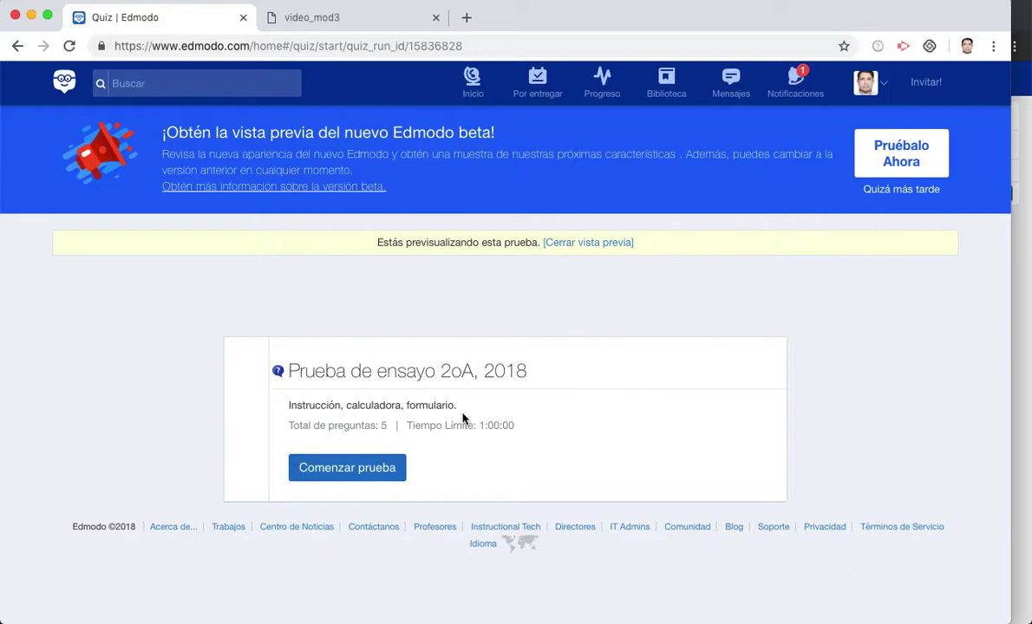
Start the quiz in preview mode and page forward through questions 1 to 5
{"action": "left_click", "coordinate": [360, 470]}
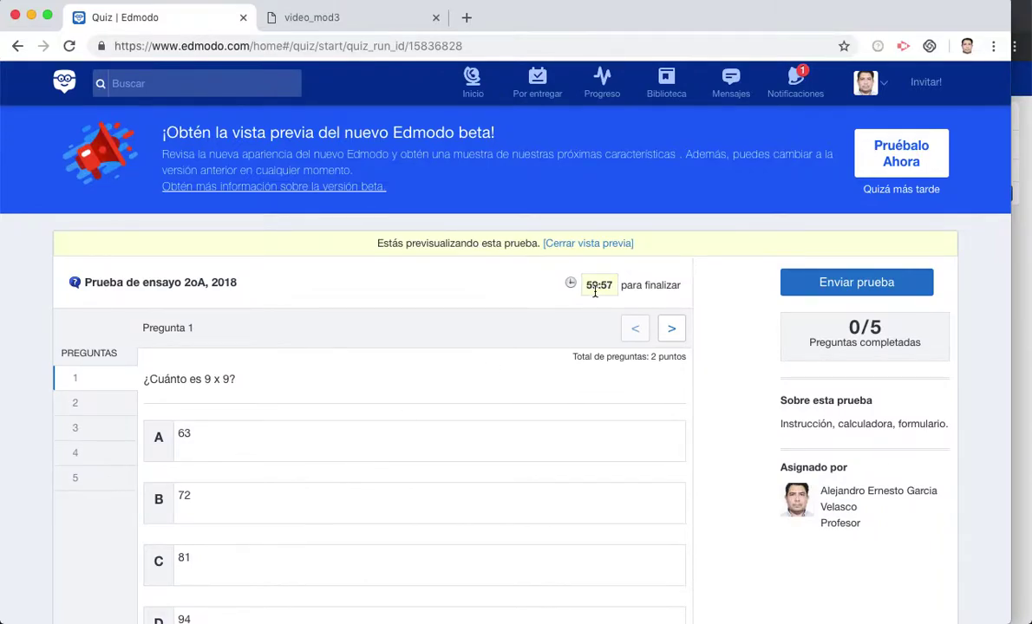
{"action": "scroll", "coordinate": [477, 385], "scroll_direction": "down", "scroll_amount": 3}
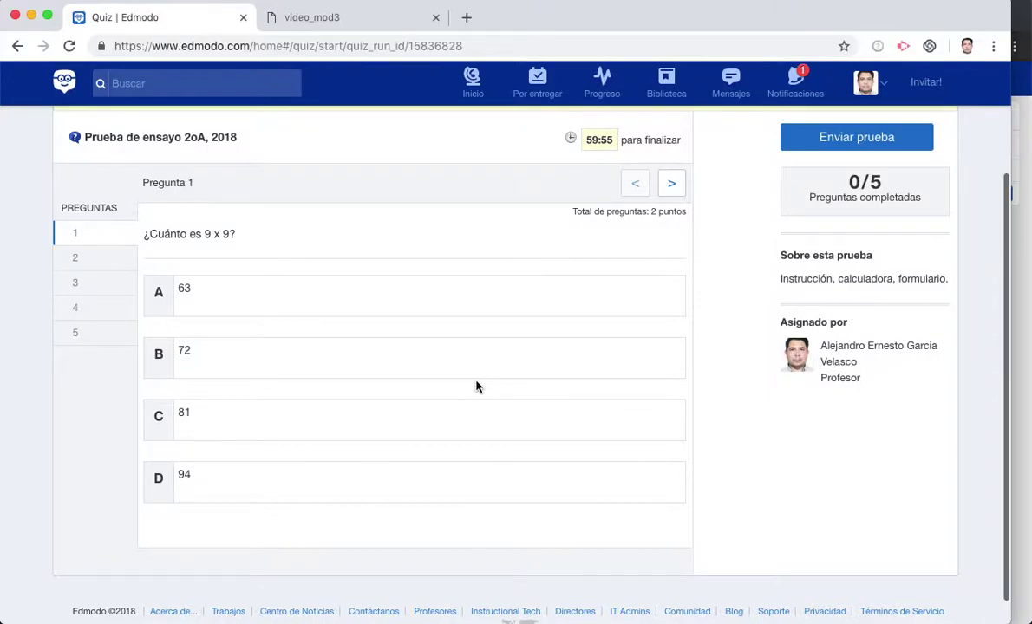
{"action": "left_click", "coordinate": [666, 187]}
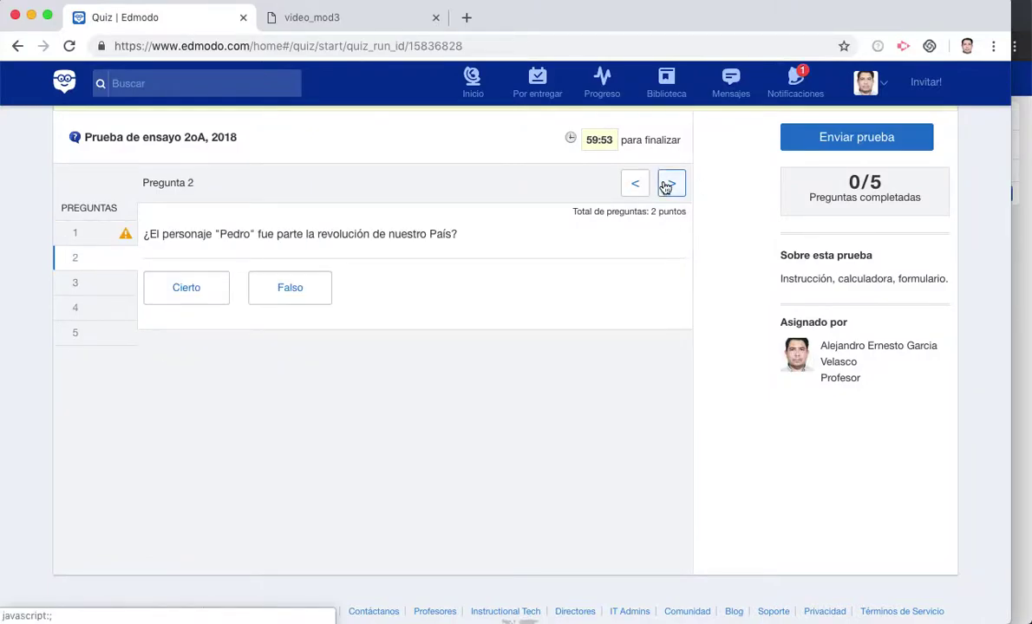
{"action": "left_click", "coordinate": [668, 185]}
{"action": "left_click", "coordinate": [668, 185]}
{"action": "left_click", "coordinate": [668, 185]}
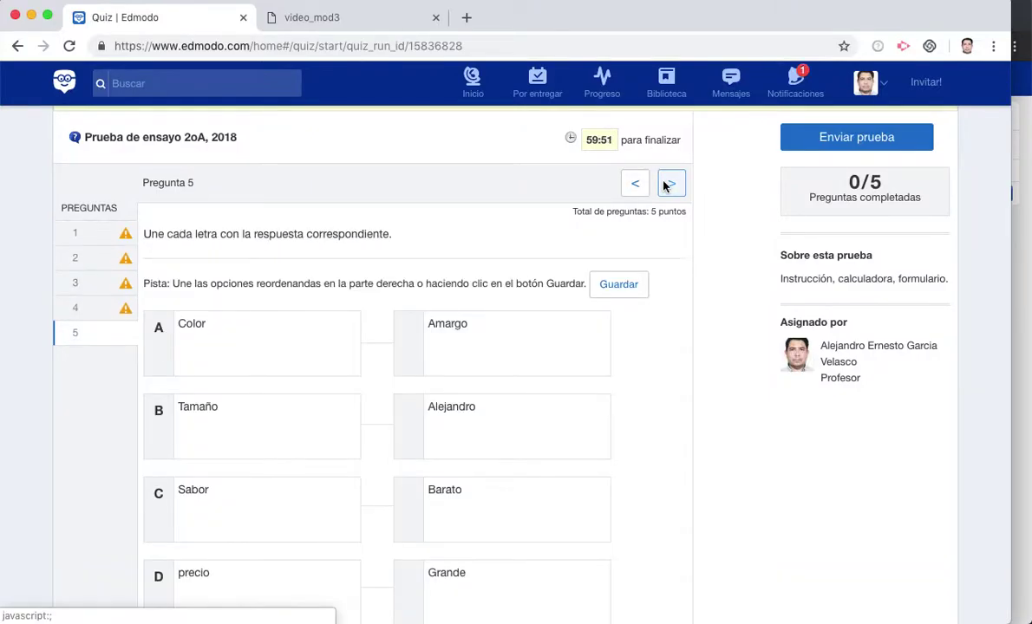
Page back from question 5 to question 1 and close the quiz preview
{"action": "left_click", "coordinate": [636, 184]}
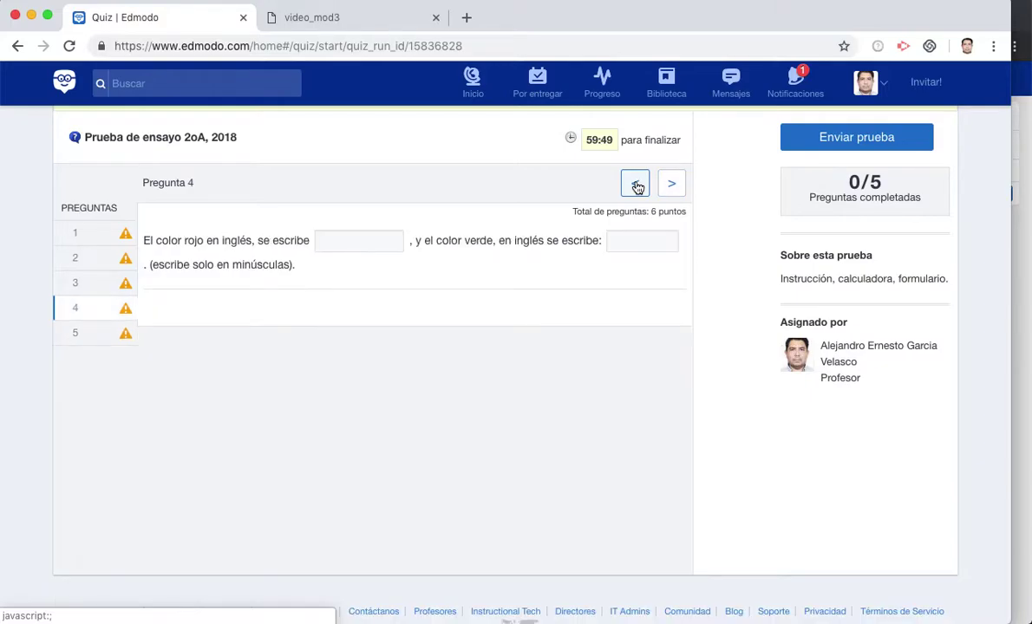
{"action": "left_click", "coordinate": [637, 186]}
{"action": "left_click", "coordinate": [637, 185]}
{"action": "left_click", "coordinate": [636, 185]}
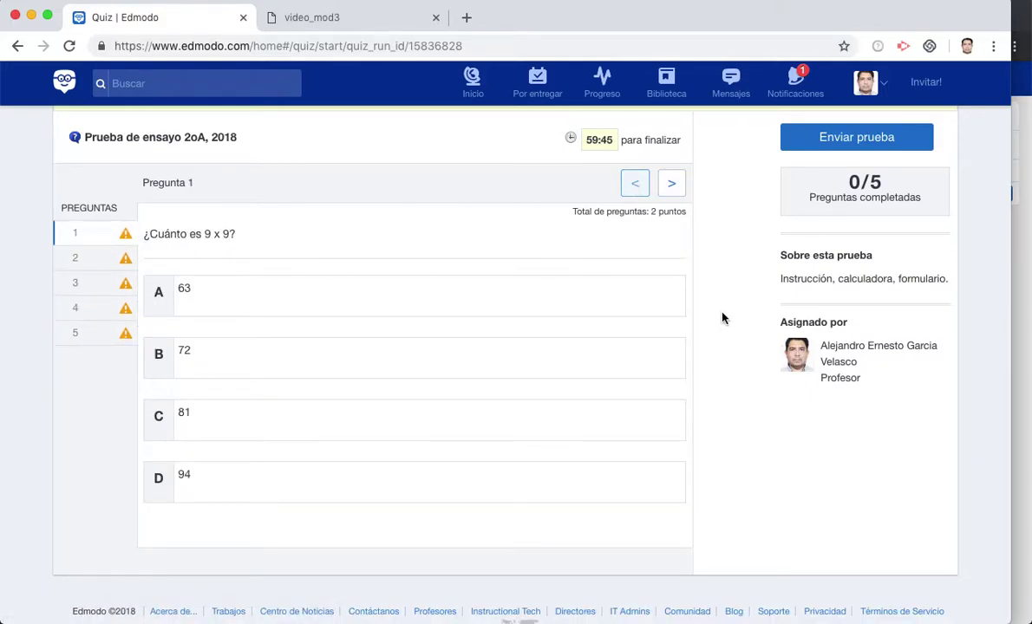
{"action": "scroll", "coordinate": [652, 179], "scroll_direction": "up", "scroll_amount": 3}
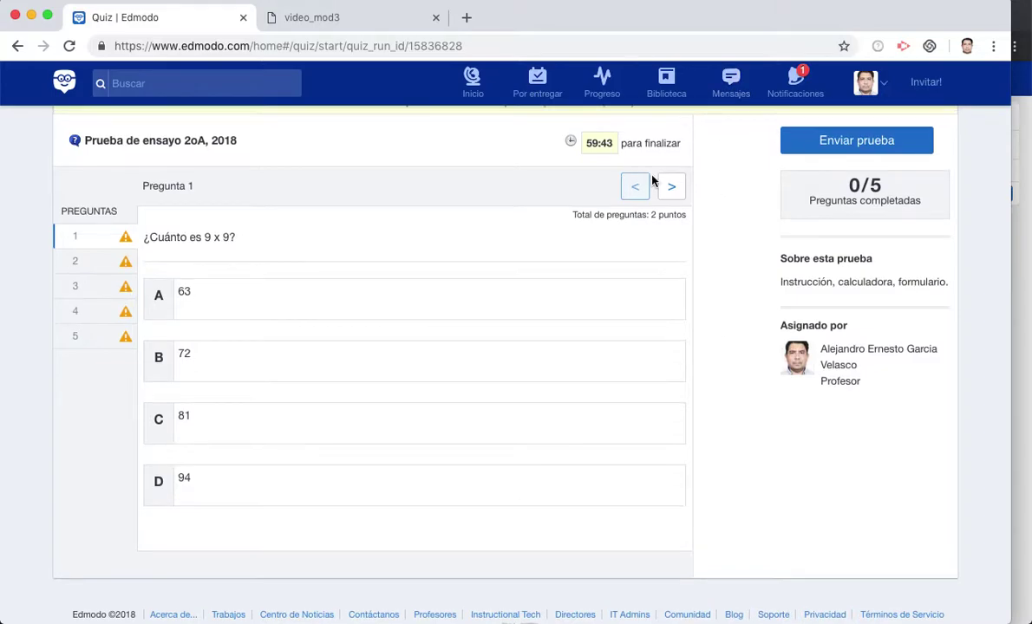
{"action": "left_click", "coordinate": [559, 245]}
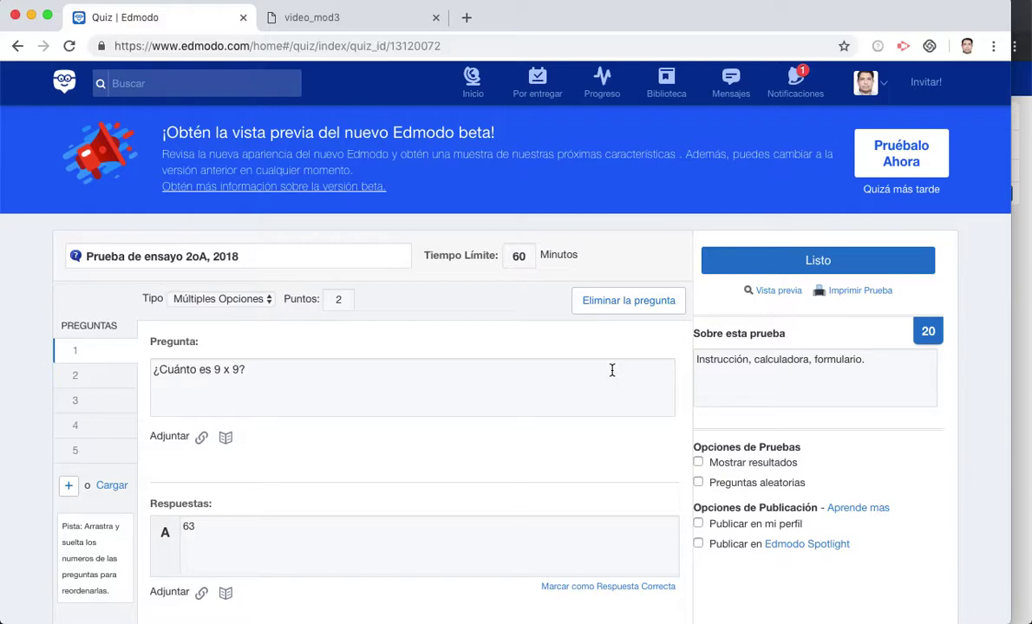
Check the answer options of question 1 and finish editing the quiz so it can be assigned
{"action": "scroll", "coordinate": [611, 370], "scroll_direction": "down", "scroll_amount": 10}
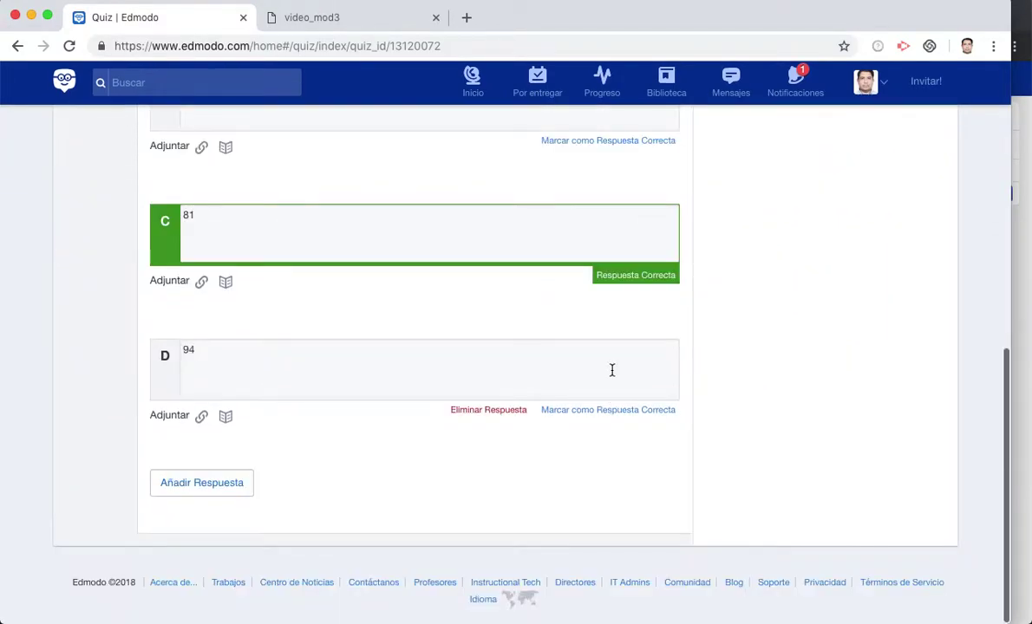
{"action": "scroll", "coordinate": [611, 370], "scroll_direction": "up", "scroll_amount": 10}
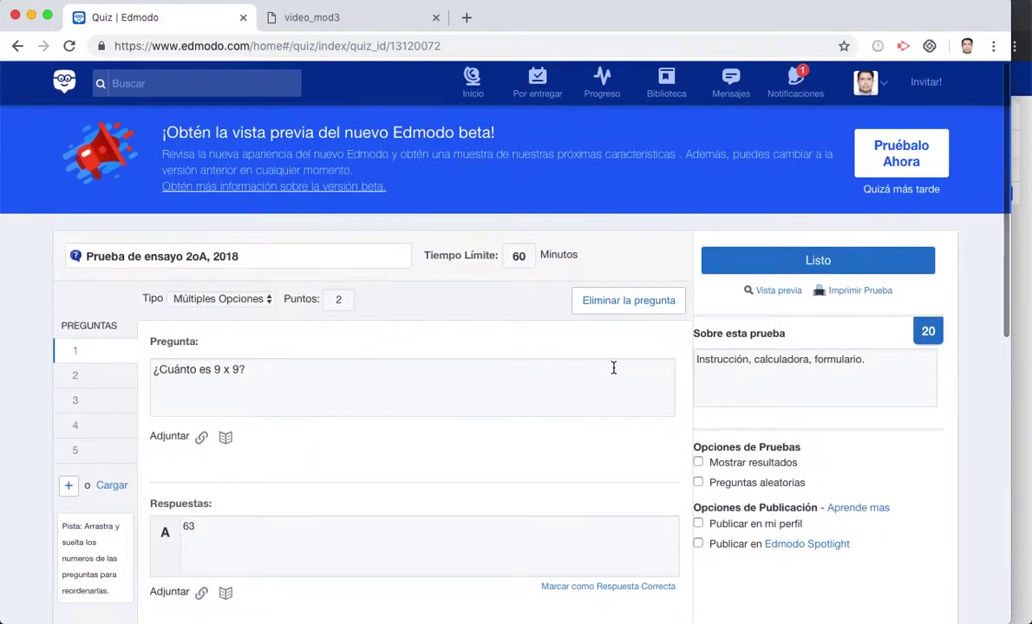
{"action": "left_click", "coordinate": [795, 262]}
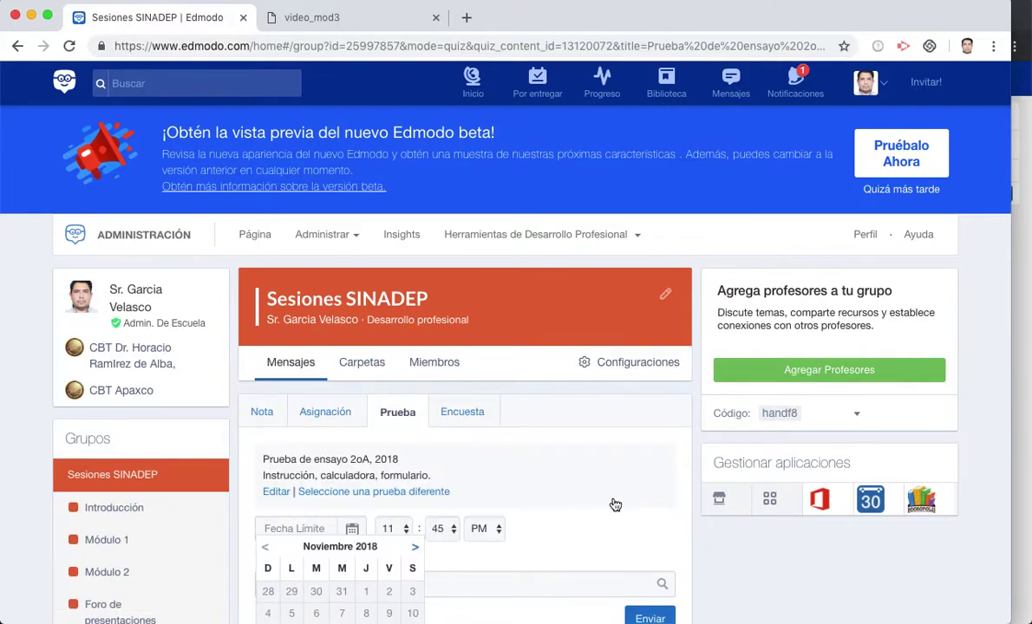
Set the quiz's due date to 11/21/2018, leave the time at 11:45 PM and send it to the Sesiones SINADEP group
{"action": "scroll", "coordinate": [614, 505], "scroll_direction": "down", "scroll_amount": 5}
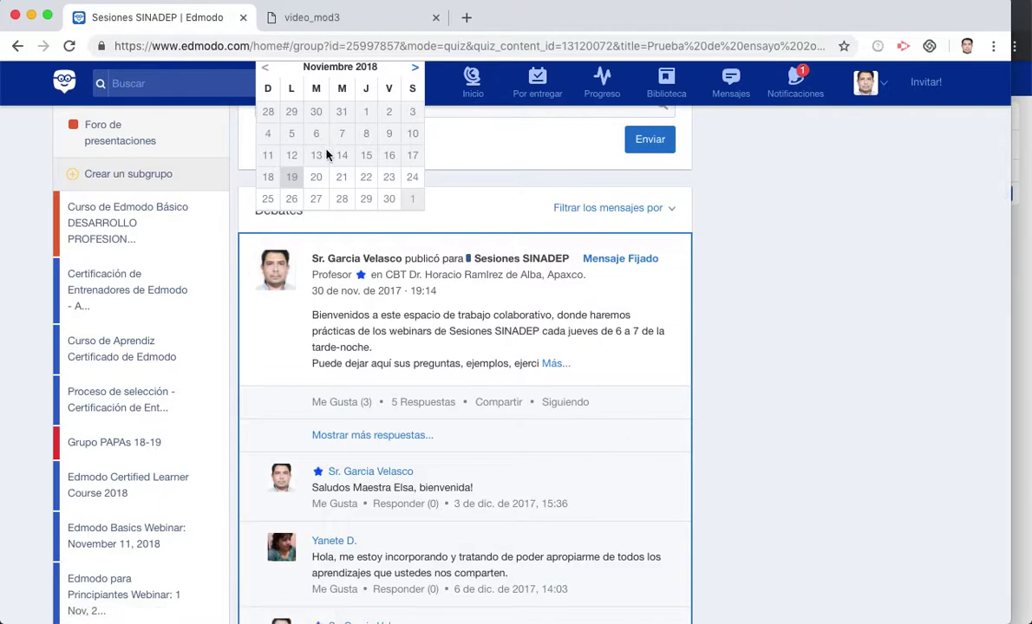
{"action": "left_click", "coordinate": [344, 179]}
{"action": "scroll", "coordinate": [346, 183], "scroll_direction": "up", "scroll_amount": 4}
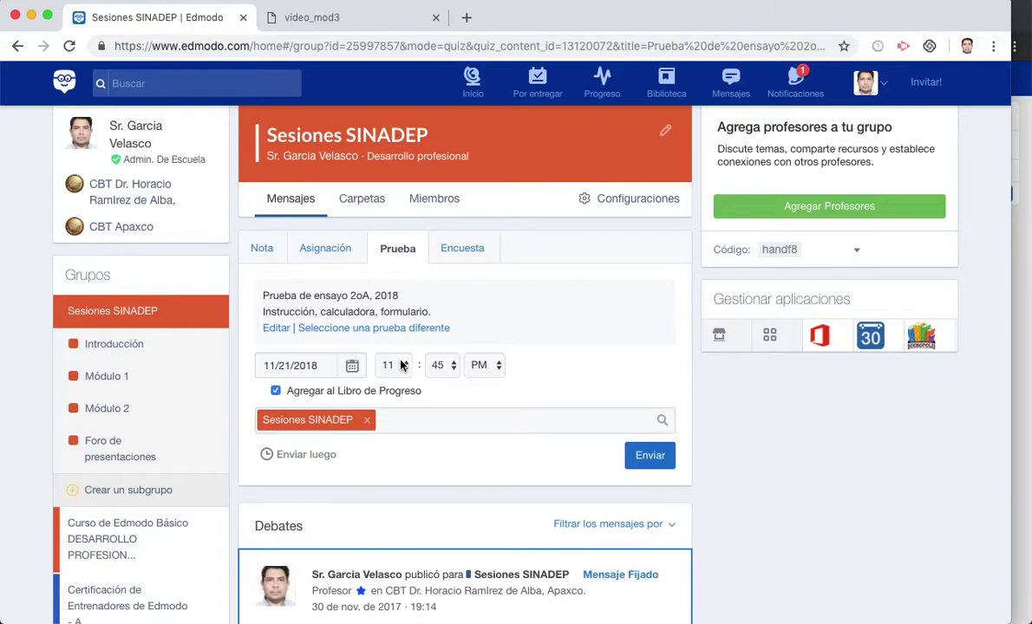
{"action": "left_click", "coordinate": [402, 364]}
{"action": "key", "text": "Escape"}
{"action": "left_click", "coordinate": [659, 461]}
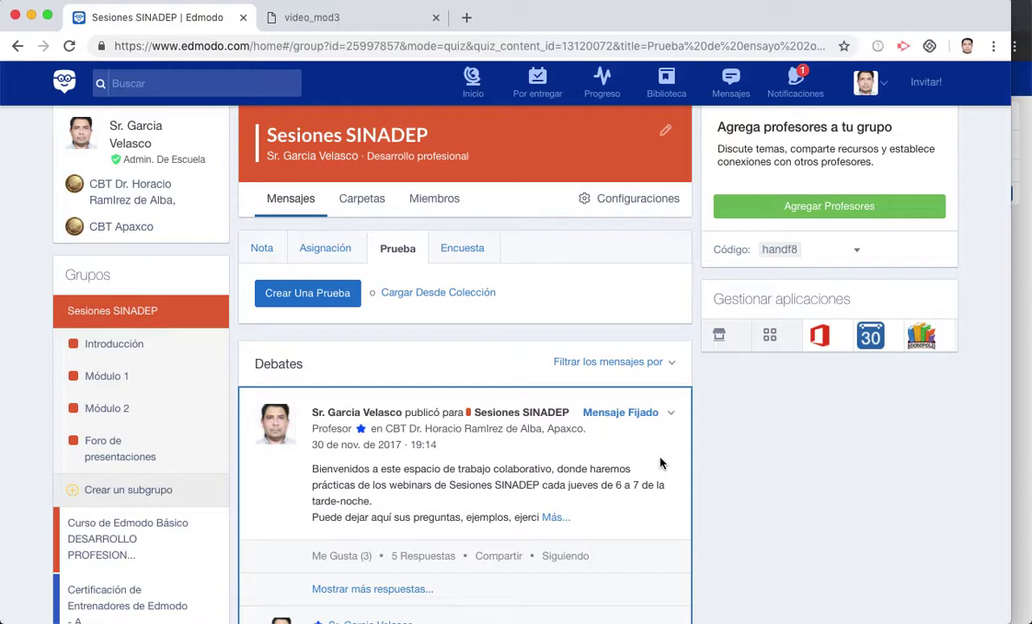
Switch to the student's browser window, reload the Edmodo home page and start the quiz "Prueba de ensayo 2oA, 2018"
{"action": "scroll", "coordinate": [572, 459], "scroll_direction": "down", "scroll_amount": 2}
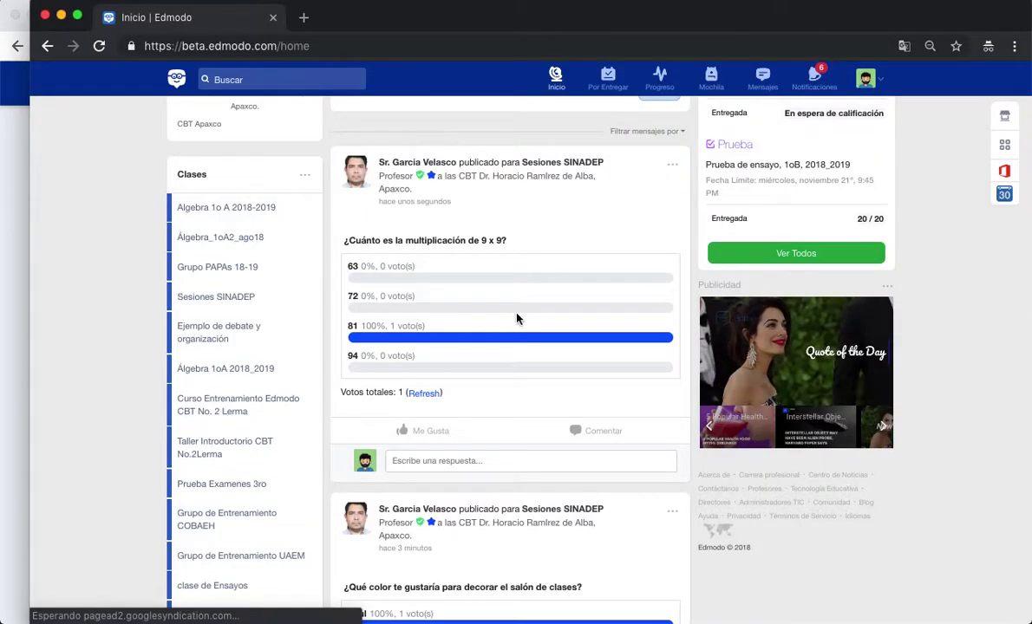
{"action": "left_click", "coordinate": [321, 47]}
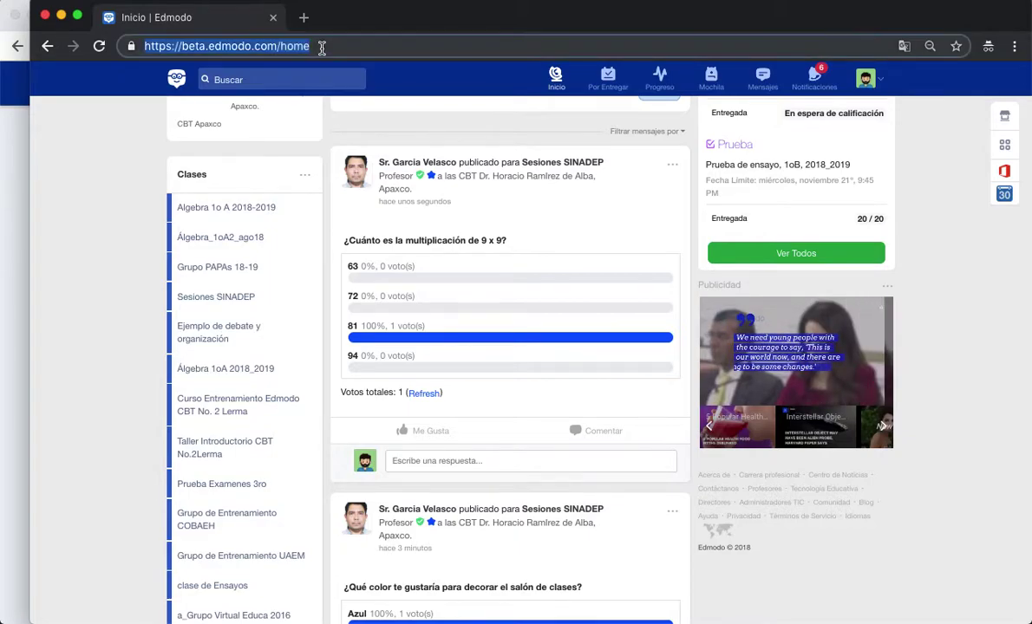
{"action": "key", "text": "Return"}
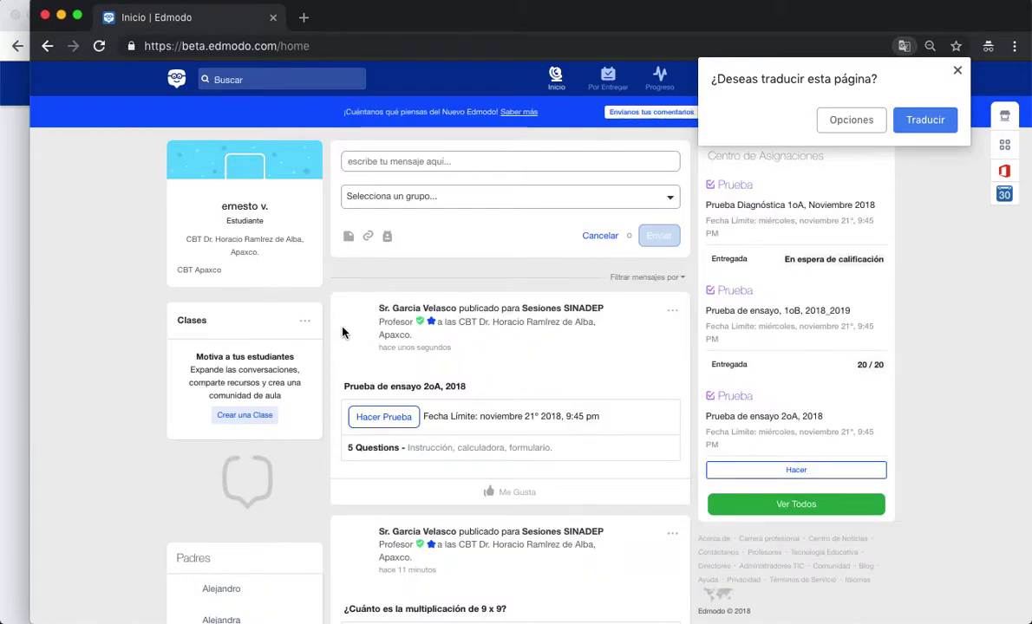
{"action": "left_click", "coordinate": [390, 424]}
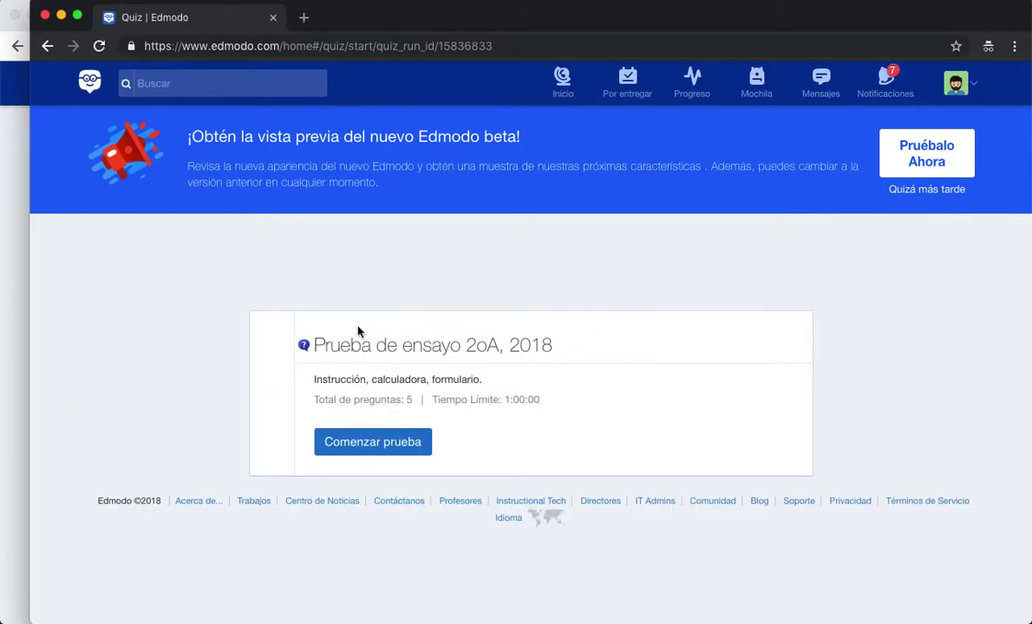
{"action": "left_click", "coordinate": [370, 443]}
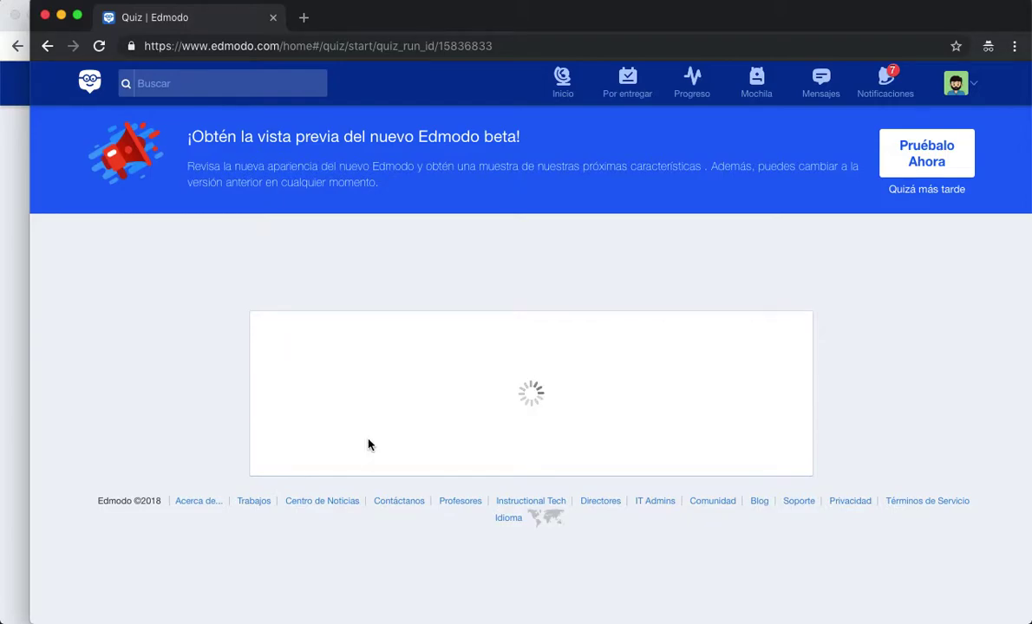
Answer question 1 with option C, 81, and true/false question 2 with Falso
{"action": "scroll", "coordinate": [368, 444], "scroll_direction": "down", "scroll_amount": 3}
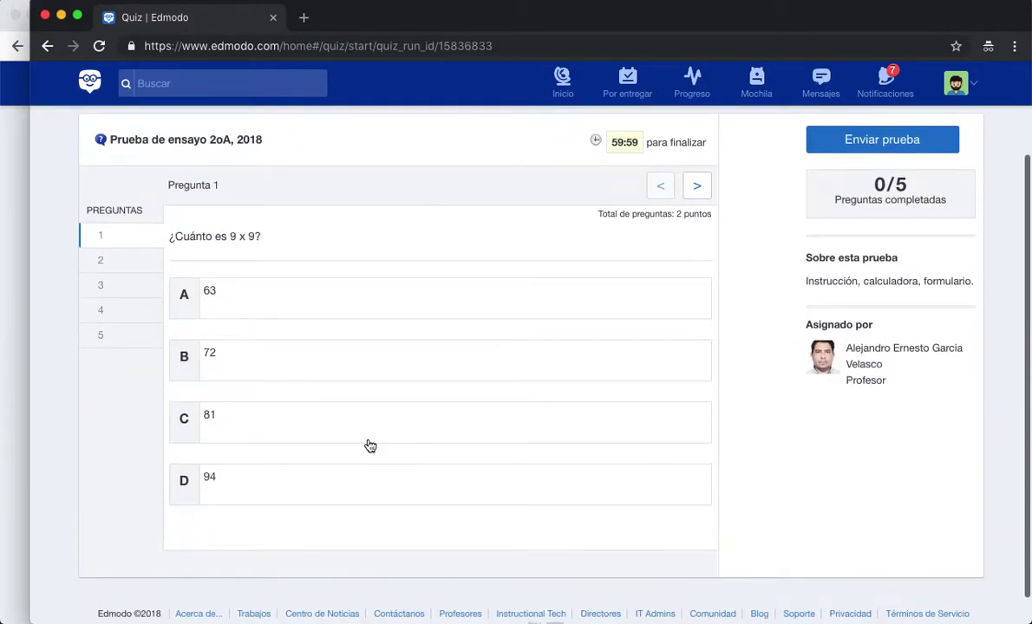
{"action": "left_click", "coordinate": [267, 442]}
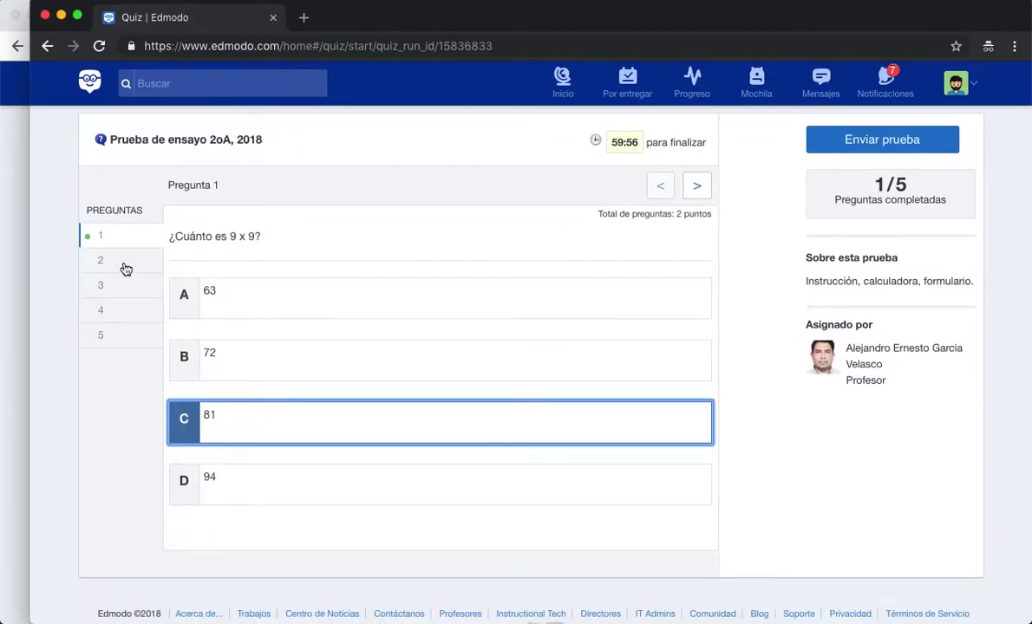
{"action": "left_click", "coordinate": [121, 261]}
{"action": "left_click", "coordinate": [306, 291]}
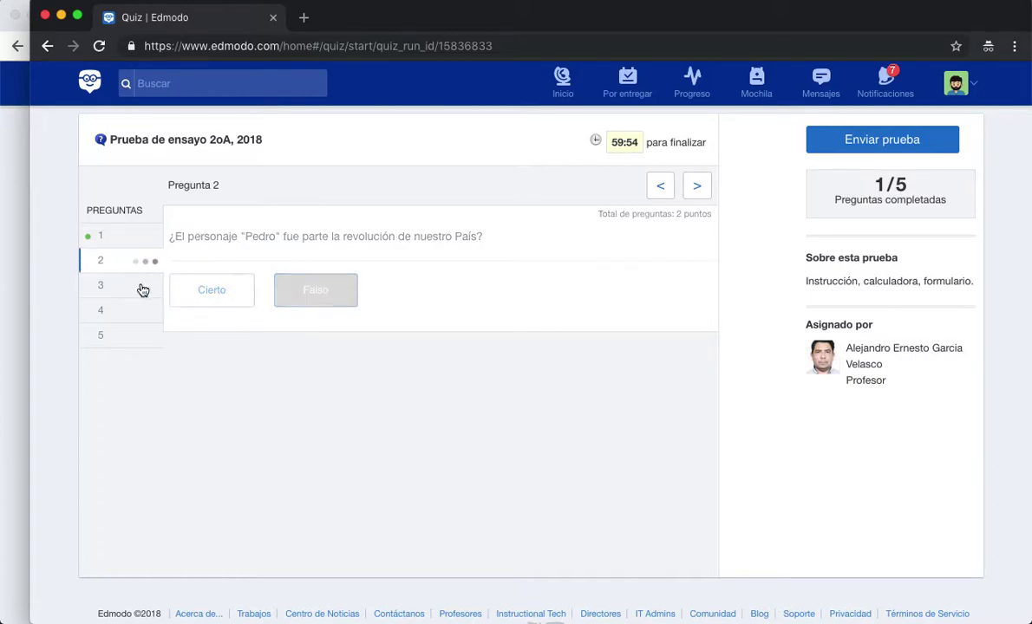
Answer question 3 with "El tiempo es relativo......." and recheck the answer after moving on to question 4
{"action": "left_click", "coordinate": [122, 285]}
{"action": "left_click", "coordinate": [274, 312]}
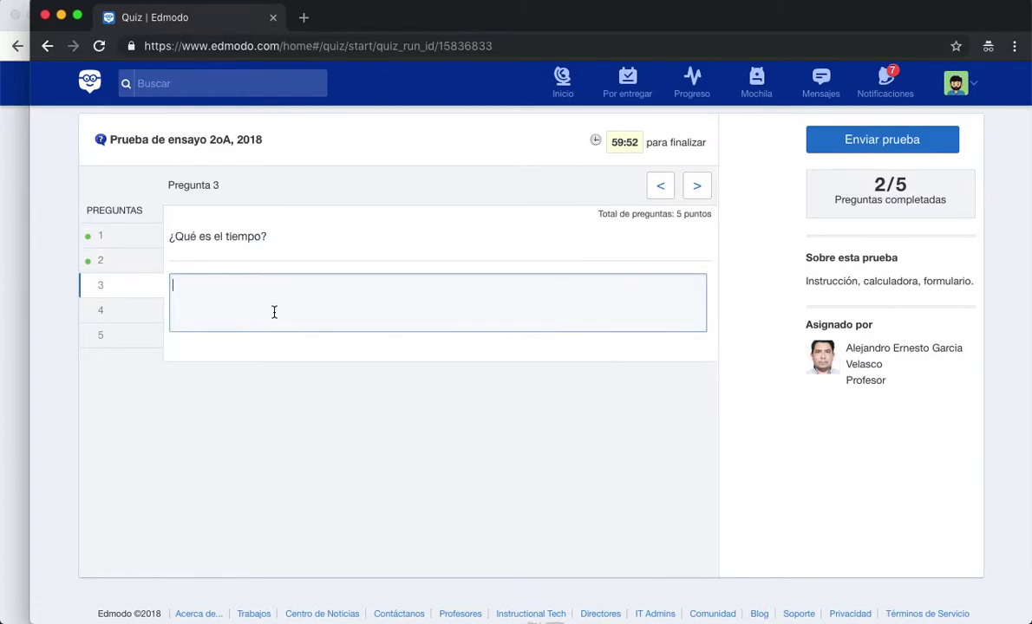
{"action": "type", "text": "El tiem"}
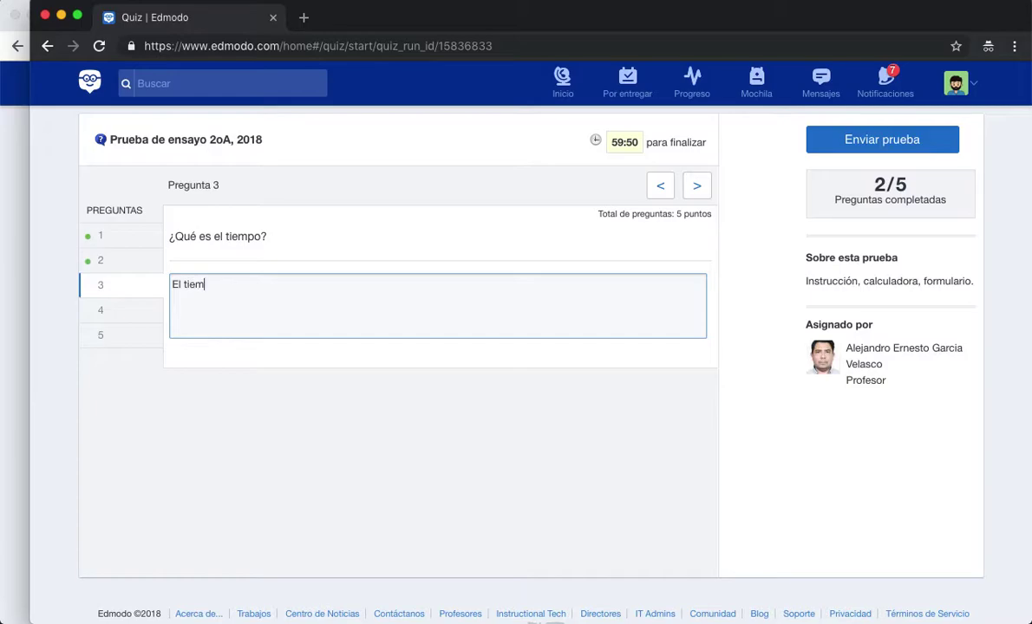
{"action": "type", "text": "po es relativo......."}
{"action": "left_click", "coordinate": [122, 319]}
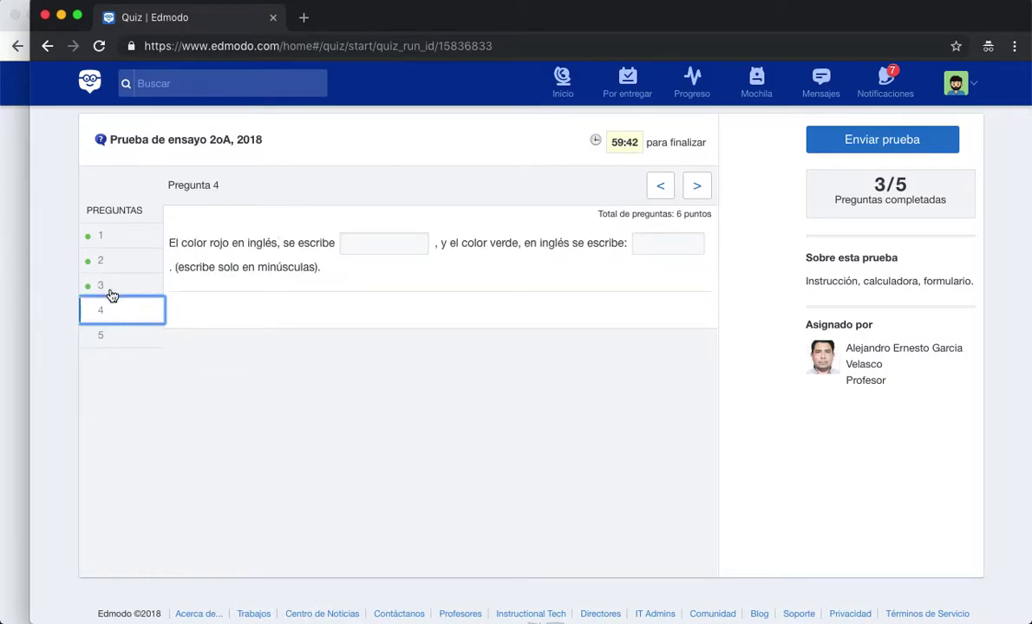
{"action": "left_click", "coordinate": [110, 295]}
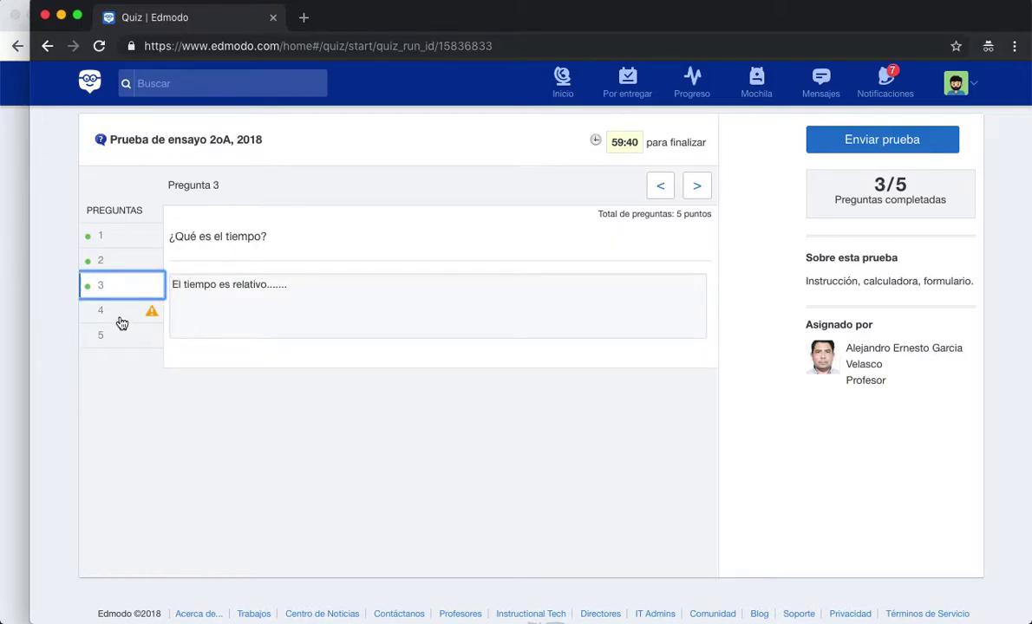
Fill the two blanks of question 4 with "red" and "green"
{"action": "left_click", "coordinate": [116, 316]}
{"action": "left_click", "coordinate": [364, 247]}
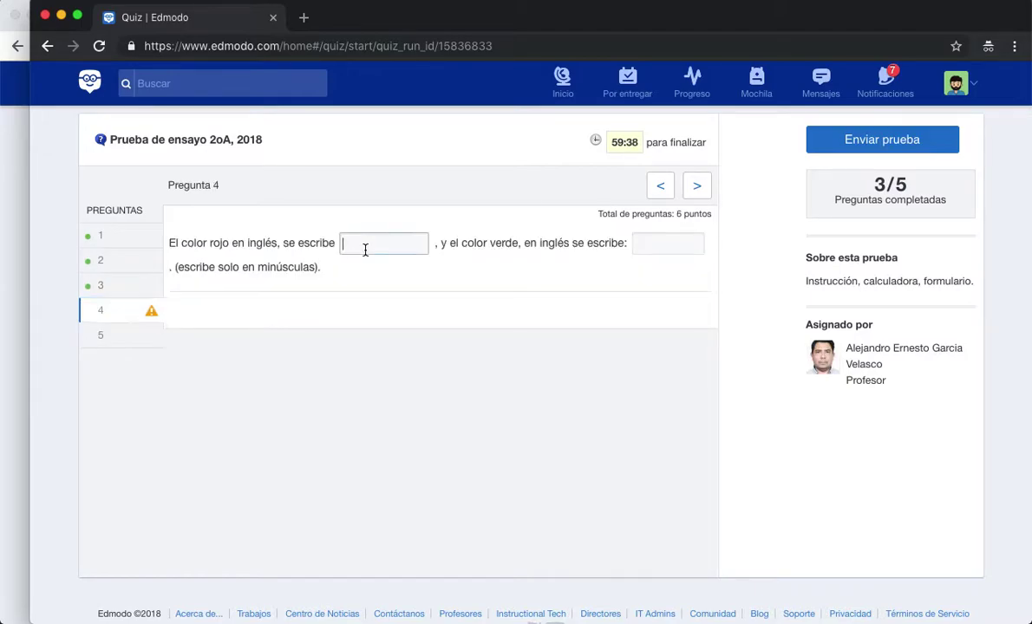
{"action": "type", "text": "red"}
{"action": "left_click", "coordinate": [654, 243]}
{"action": "type", "text": "grees"}
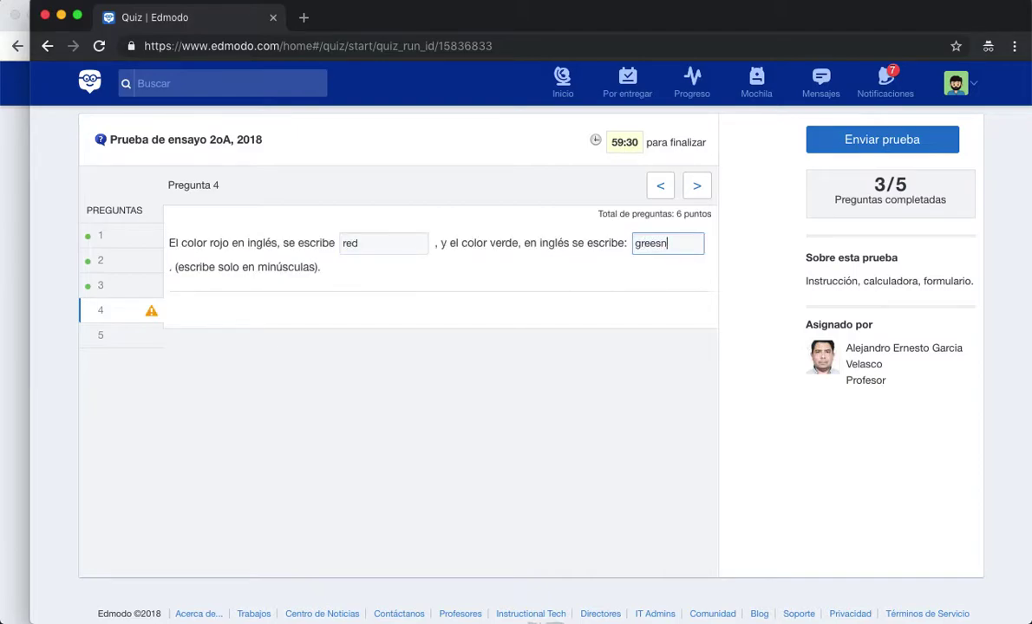
{"action": "type", "text": "n"}
{"action": "key", "text": "BackSpace"}
{"action": "key", "text": "BackSpace"}
{"action": "type", "text": "n"}
Reorder the options of question 5 so Color matches Azul, Tamaño matches Grande and Sabor matches Amargo, and save the matches
{"action": "left_click", "coordinate": [100, 335]}
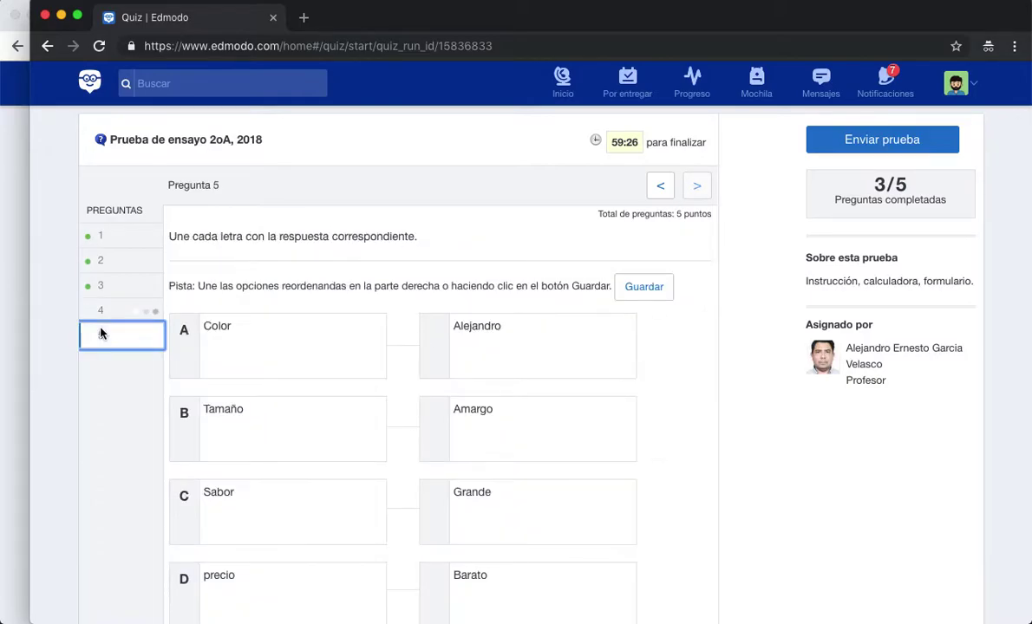
{"action": "scroll", "coordinate": [515, 332], "scroll_direction": "down", "scroll_amount": 3}
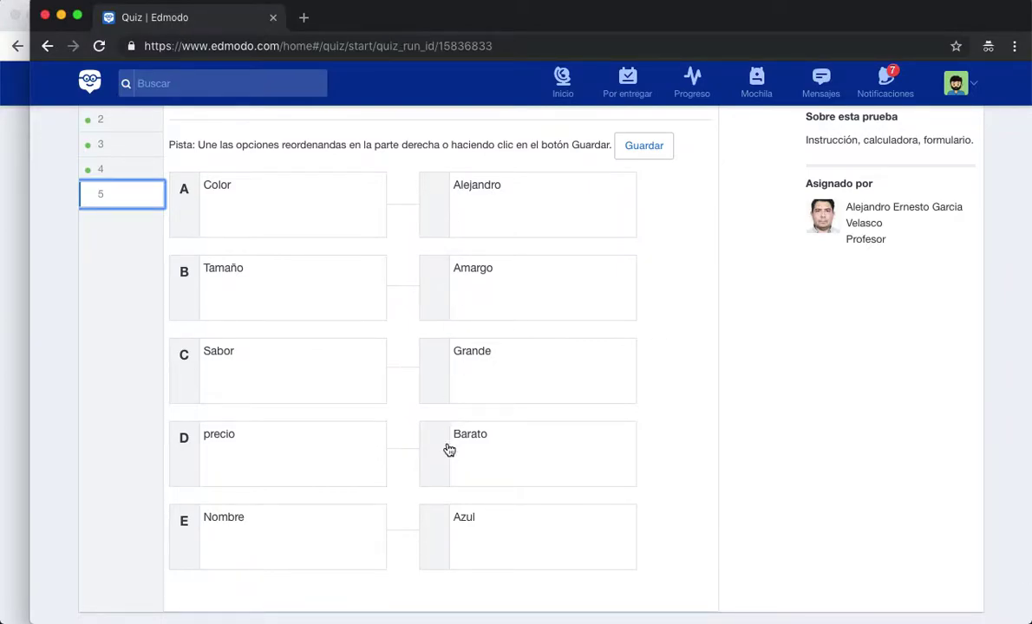
{"action": "left_click", "coordinate": [445, 520]}
{"action": "left_click_drag", "start_coordinate": [445, 520], "coordinate": [447, 222]}
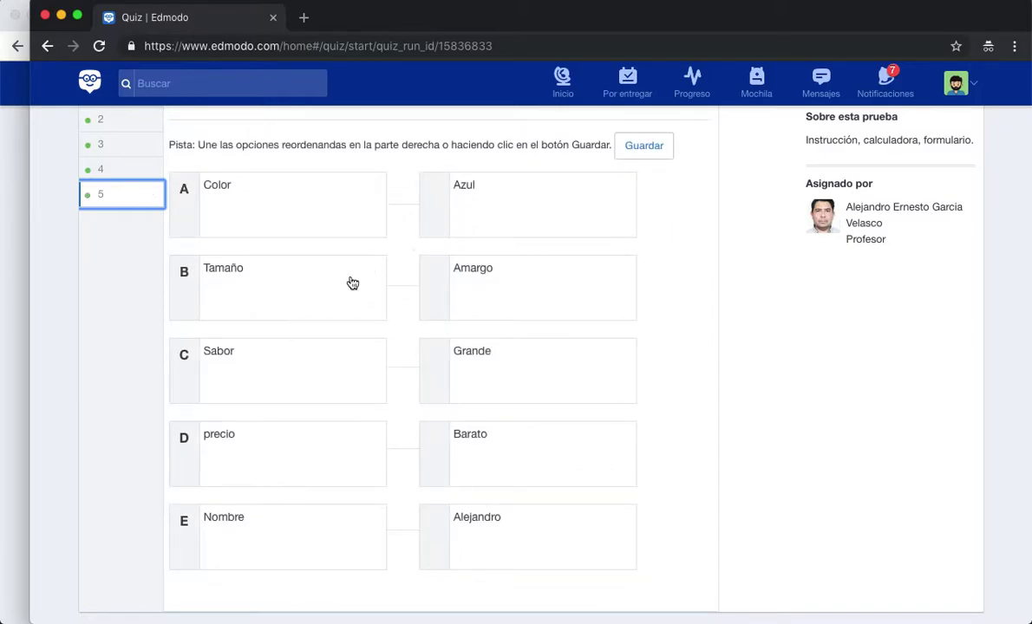
{"action": "left_click_drag", "start_coordinate": [440, 394], "coordinate": [426, 303]}
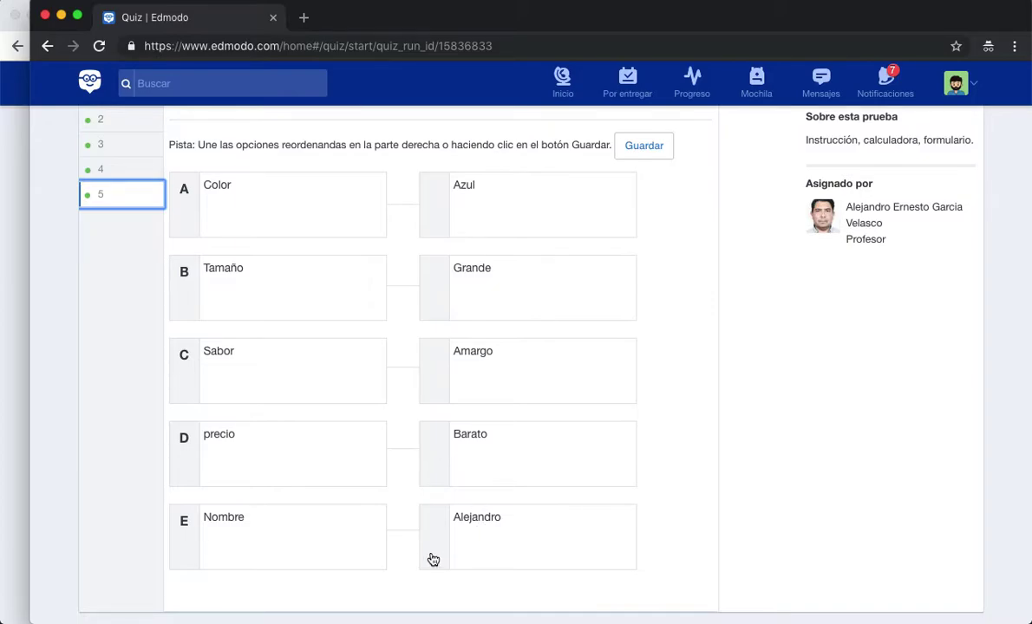
{"action": "left_click", "coordinate": [642, 149]}
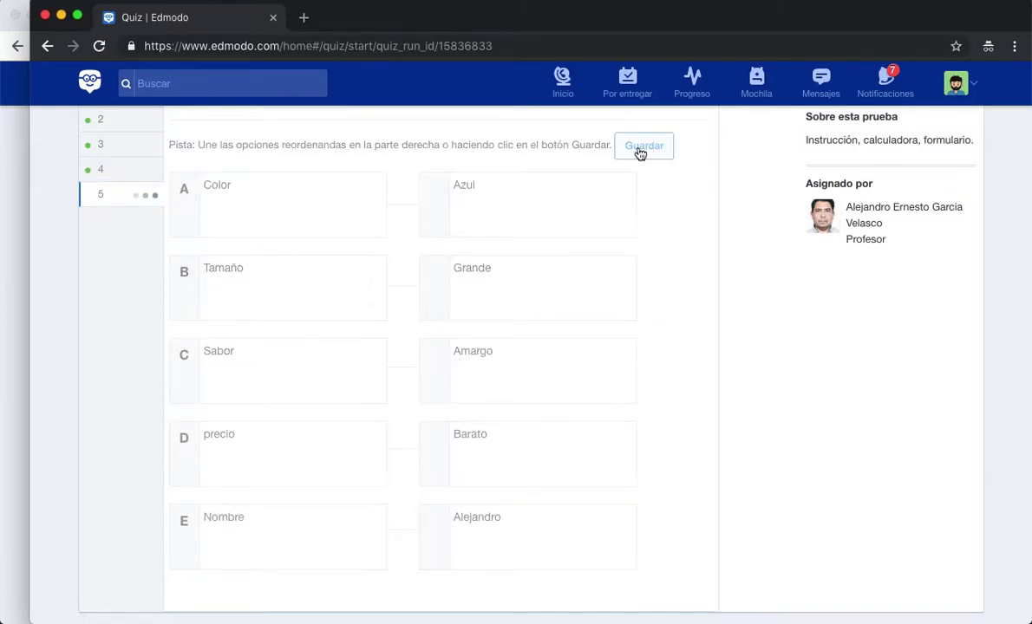
Submit the completed quiz for grading, confirm the submission and return to the student home page
{"action": "scroll", "coordinate": [397, 228], "scroll_direction": "up", "scroll_amount": 5}
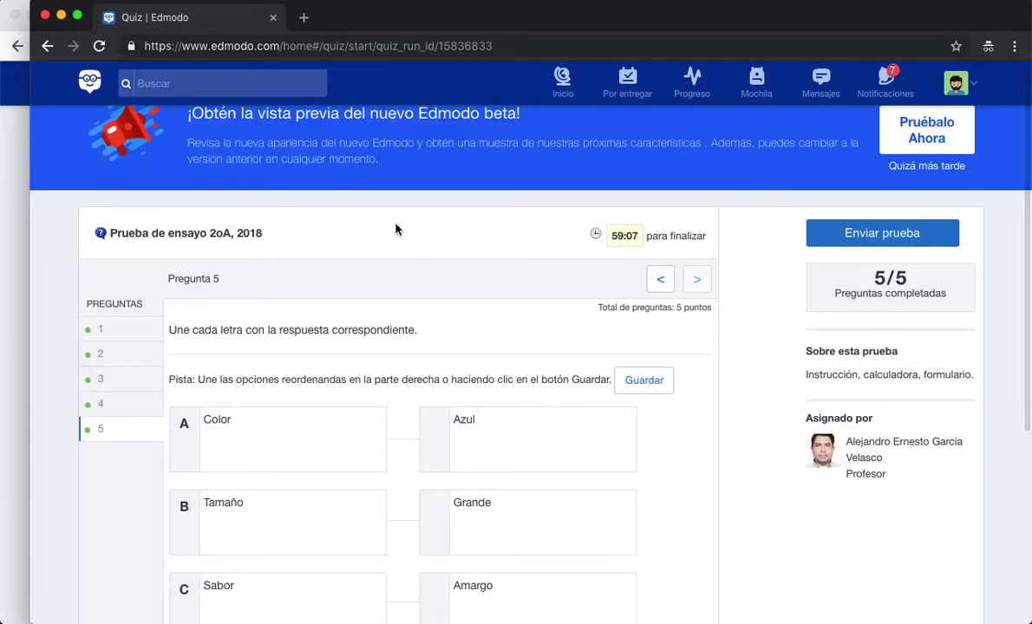
{"action": "left_click", "coordinate": [858, 233]}
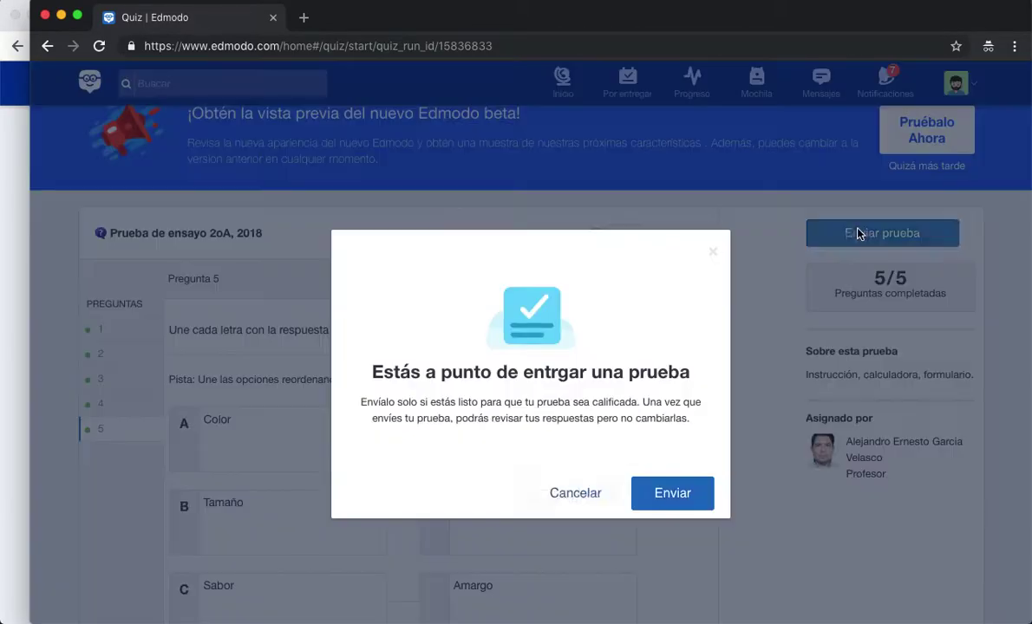
{"action": "left_click", "coordinate": [674, 494]}
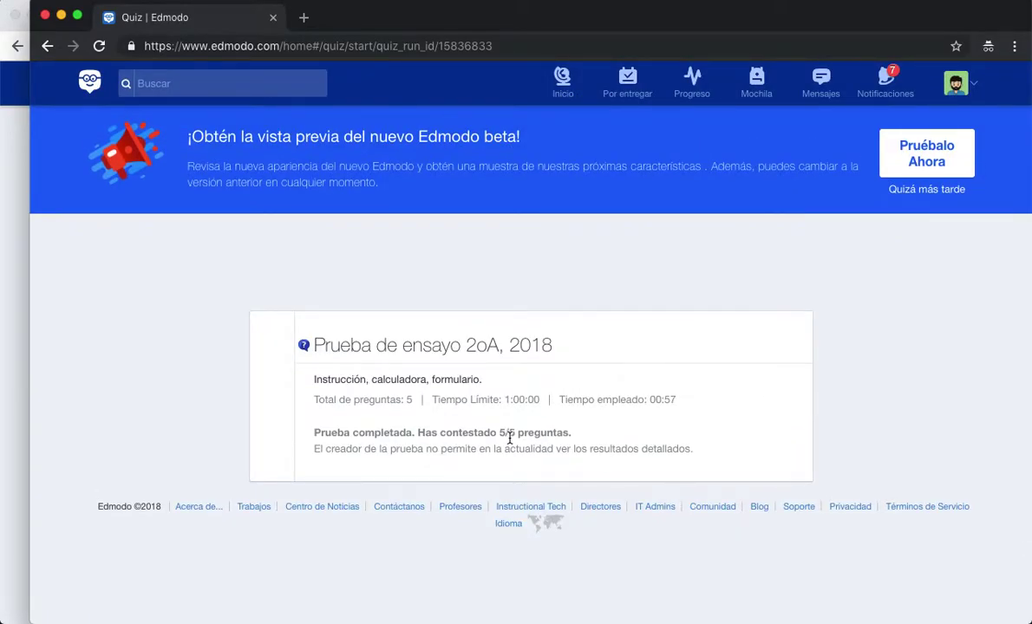
{"action": "left_click", "coordinate": [563, 82]}
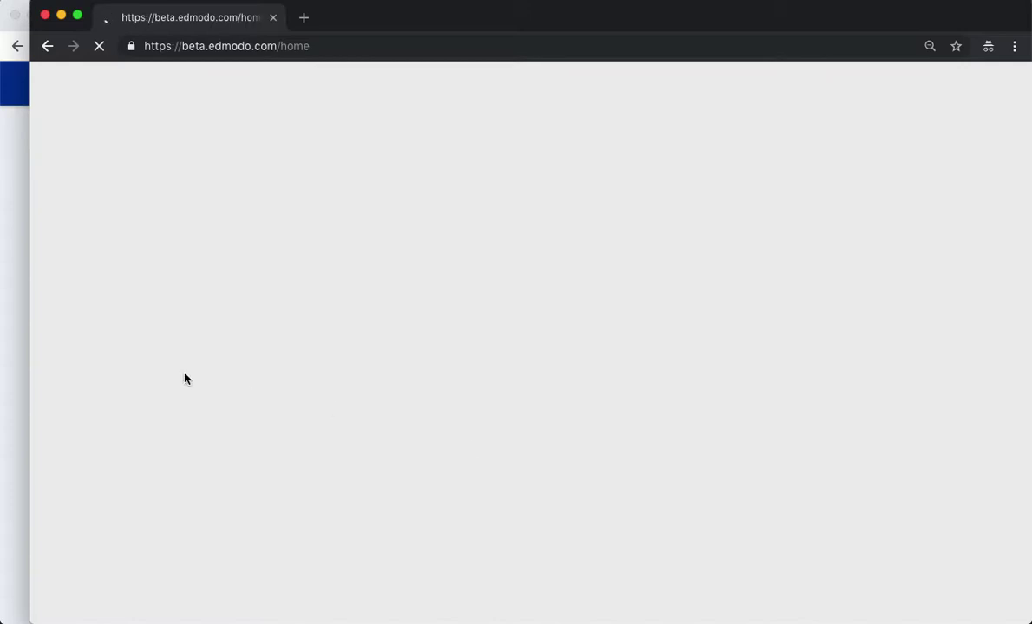
Switch to the teacher account's window and open the submissions of the quiz "Prueba de ensayo 2oA, 2018"
{"action": "left_click", "coordinate": [4, 337]}
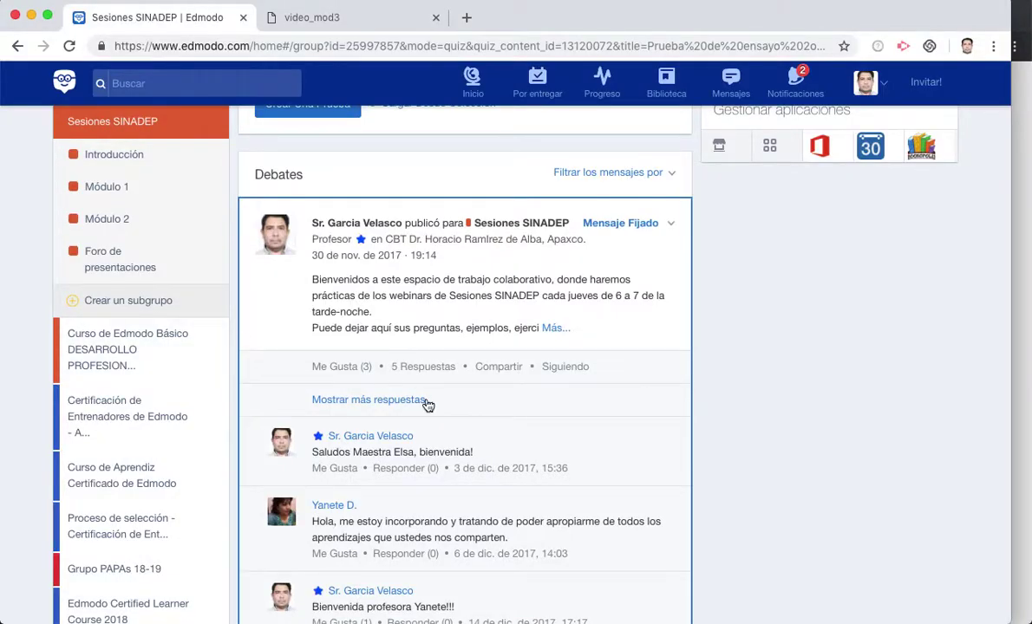
{"action": "scroll", "coordinate": [426, 403], "scroll_direction": "down", "scroll_amount": 5}
{"action": "left_click", "coordinate": [375, 369]}
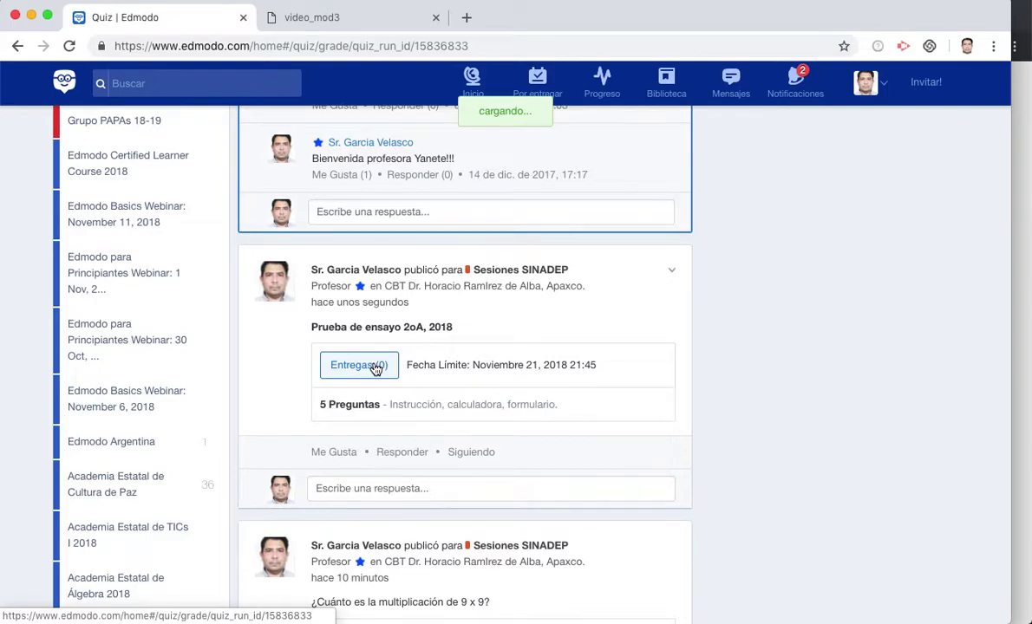
{"action": "scroll", "coordinate": [375, 369], "scroll_direction": "down", "scroll_amount": 3}
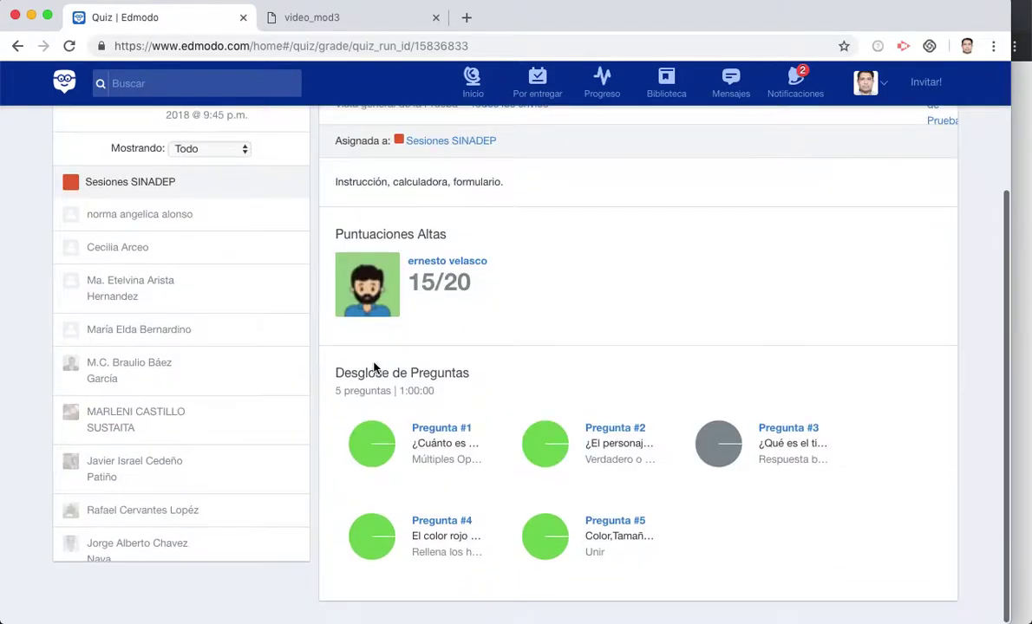
Open the top-scoring student's submission and grade the short answer to question 3 as Correcto
{"action": "left_click", "coordinate": [433, 264]}
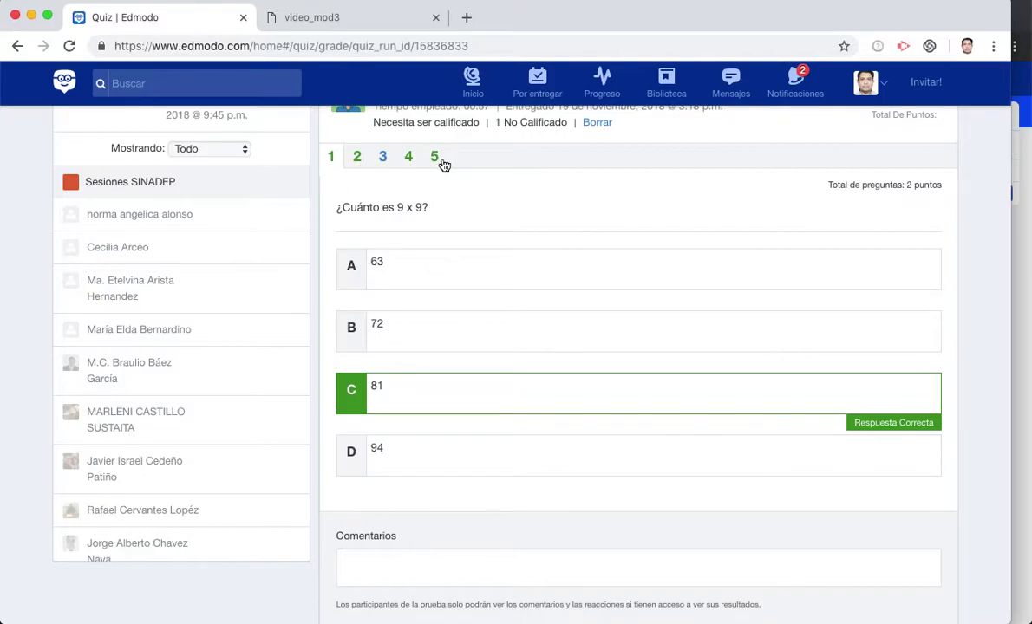
{"action": "left_click", "coordinate": [382, 157]}
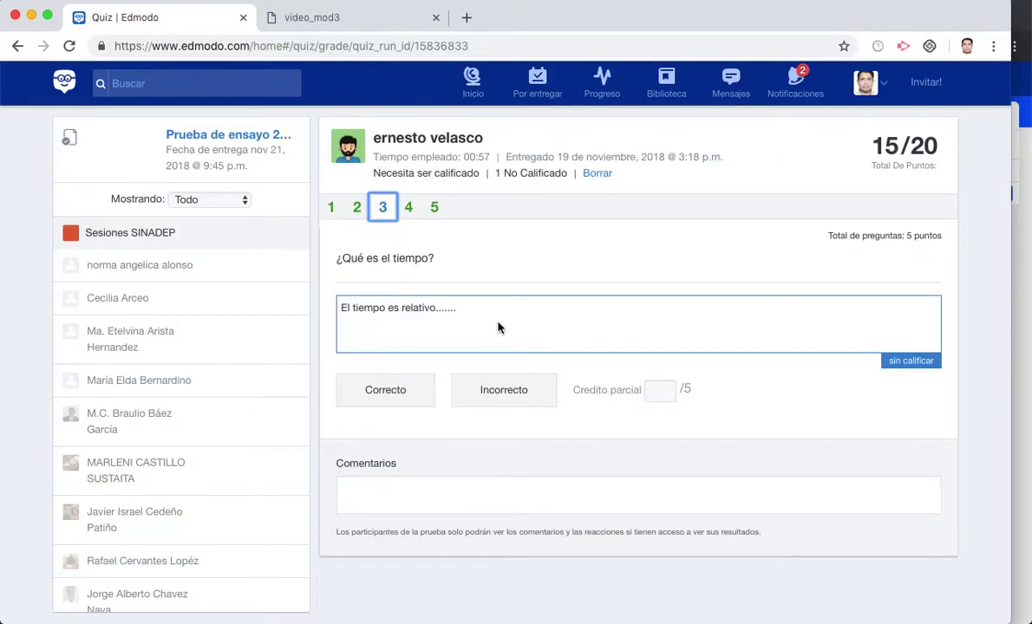
{"action": "left_click", "coordinate": [405, 396]}
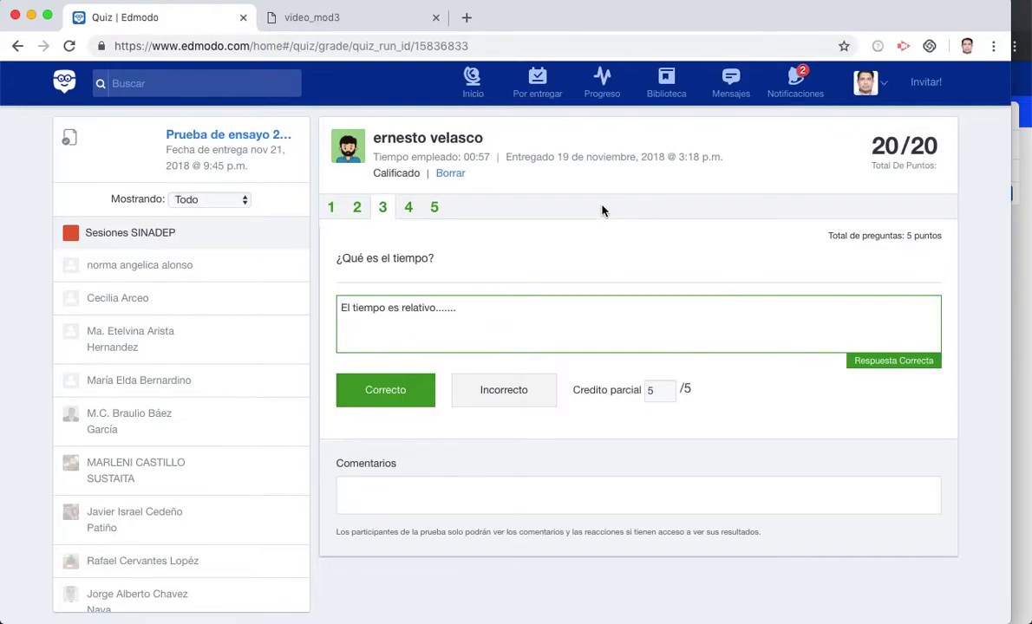
Return the teacher account to its home page and reload the student's home page to check the quiz grade
{"action": "left_click", "coordinate": [478, 98]}
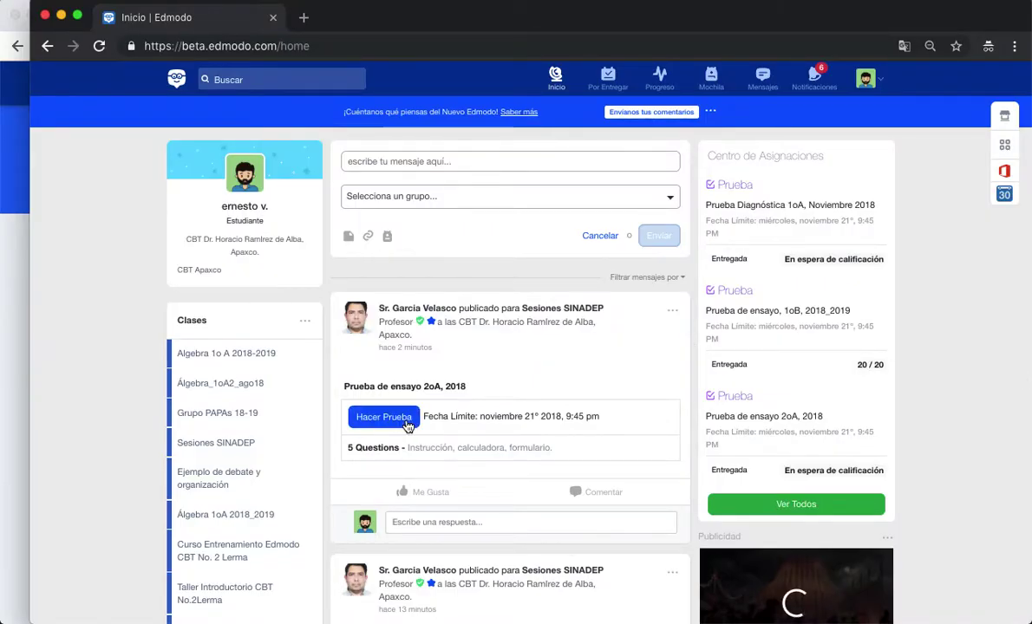
{"action": "left_click", "coordinate": [353, 45]}
{"action": "key", "text": "Return"}
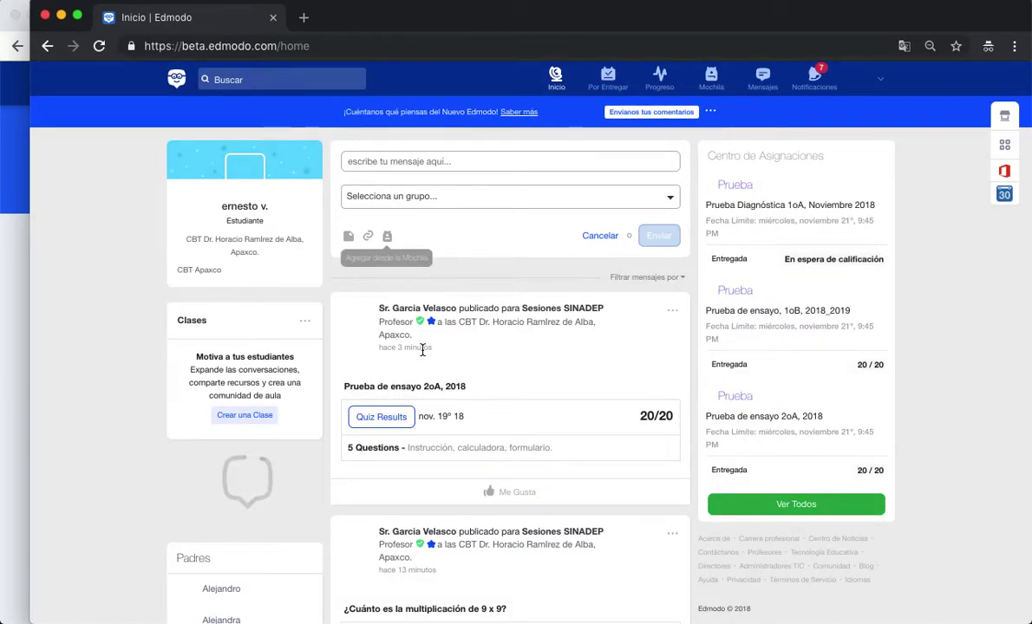
{"action": "scroll", "coordinate": [423, 350], "scroll_direction": "down", "scroll_amount": 1}
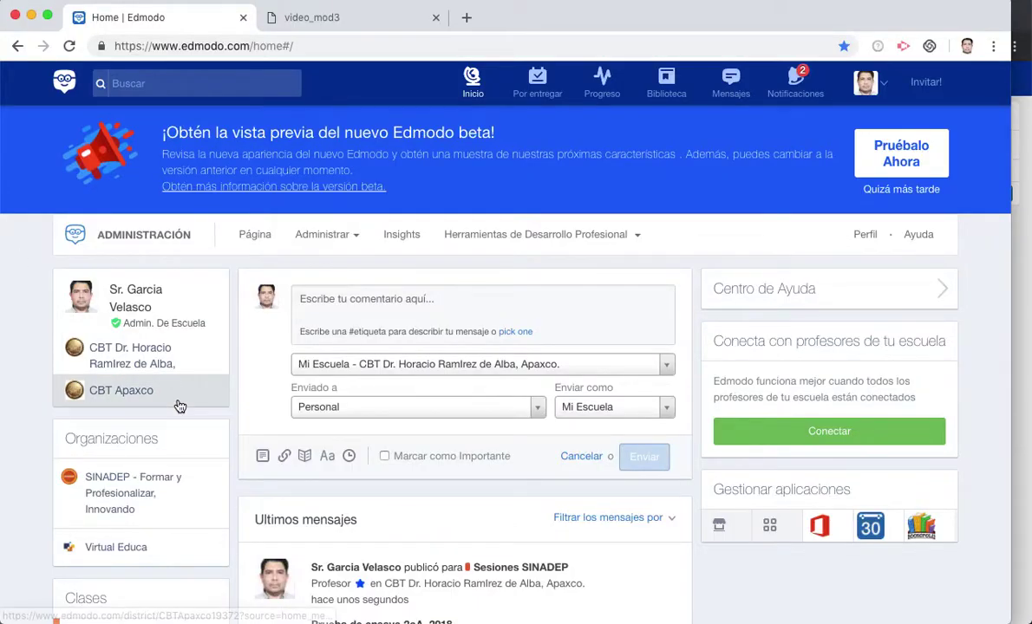
Open the Sesiones SINADEP group as teacher and glance at the quiz outline in video_mod3 before returning to the group
{"action": "scroll", "coordinate": [179, 404], "scroll_direction": "down", "scroll_amount": 3}
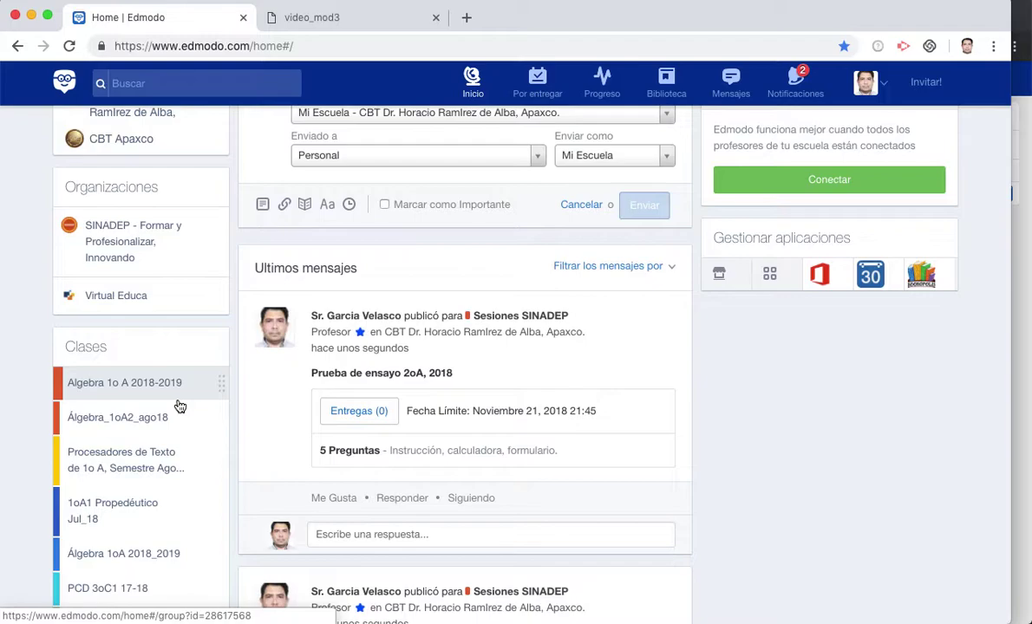
{"action": "scroll", "coordinate": [149, 482], "scroll_direction": "down", "scroll_amount": 5}
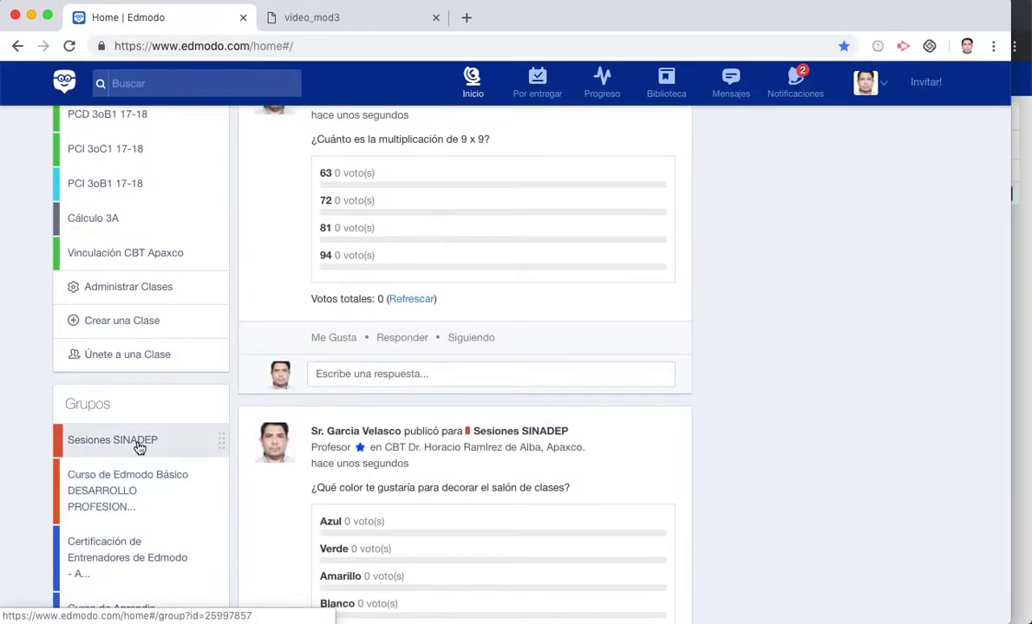
{"action": "left_click", "coordinate": [139, 448]}
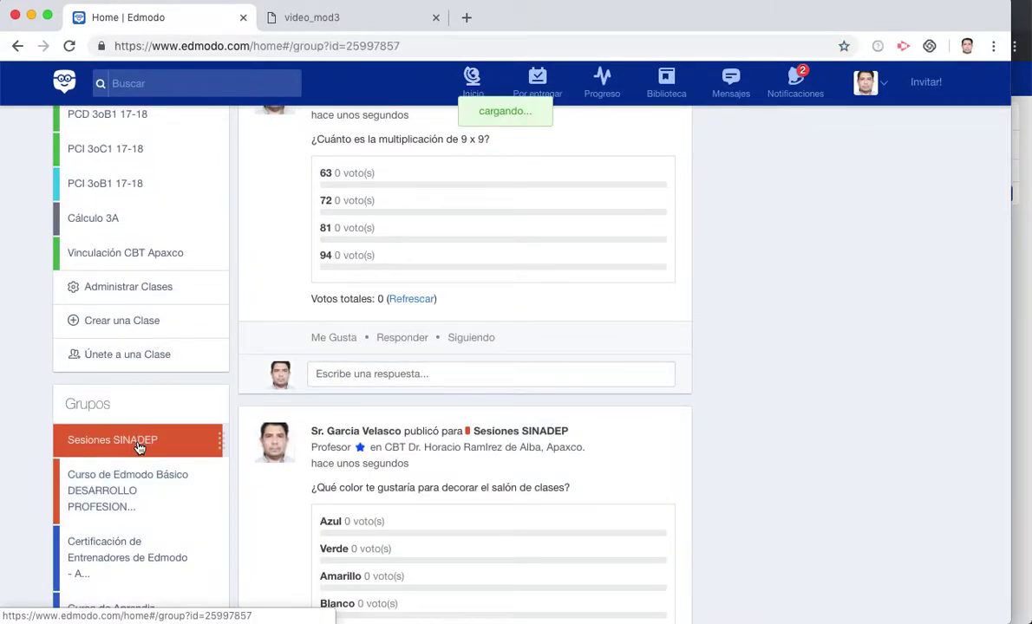
{"action": "left_click", "coordinate": [329, 28]}
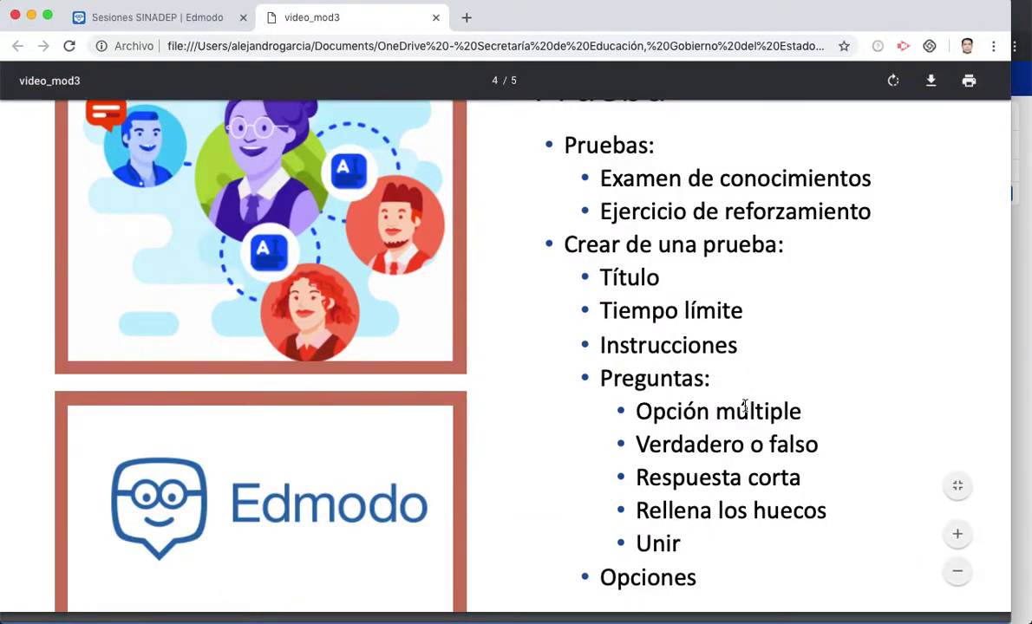
{"action": "left_click", "coordinate": [190, 24]}
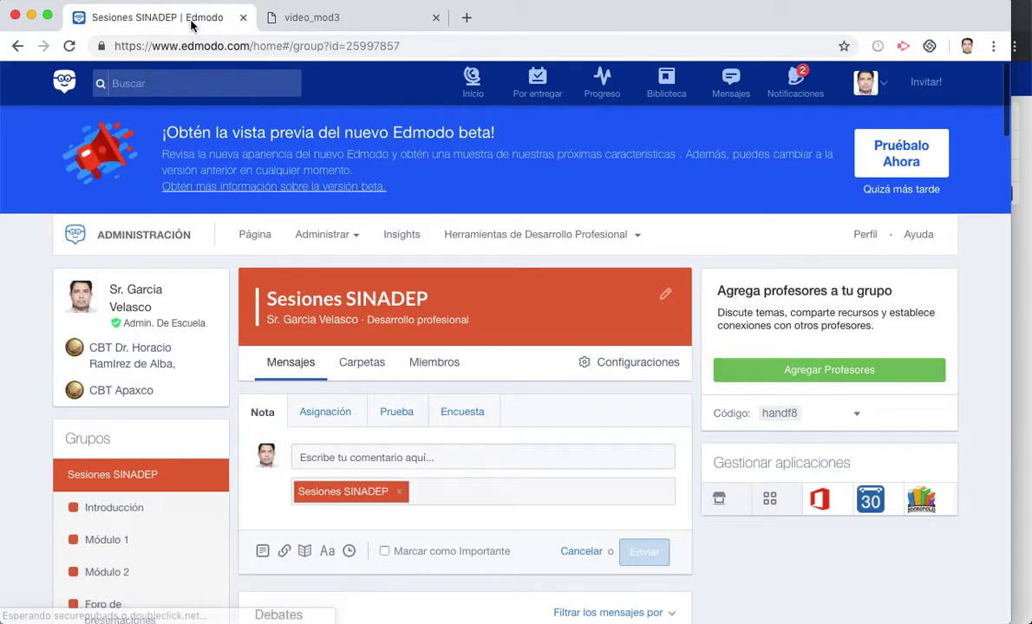
Start creating a new quiz from the Sesiones SINADEP group page
{"action": "scroll", "coordinate": [392, 397], "scroll_direction": "down", "scroll_amount": 3}
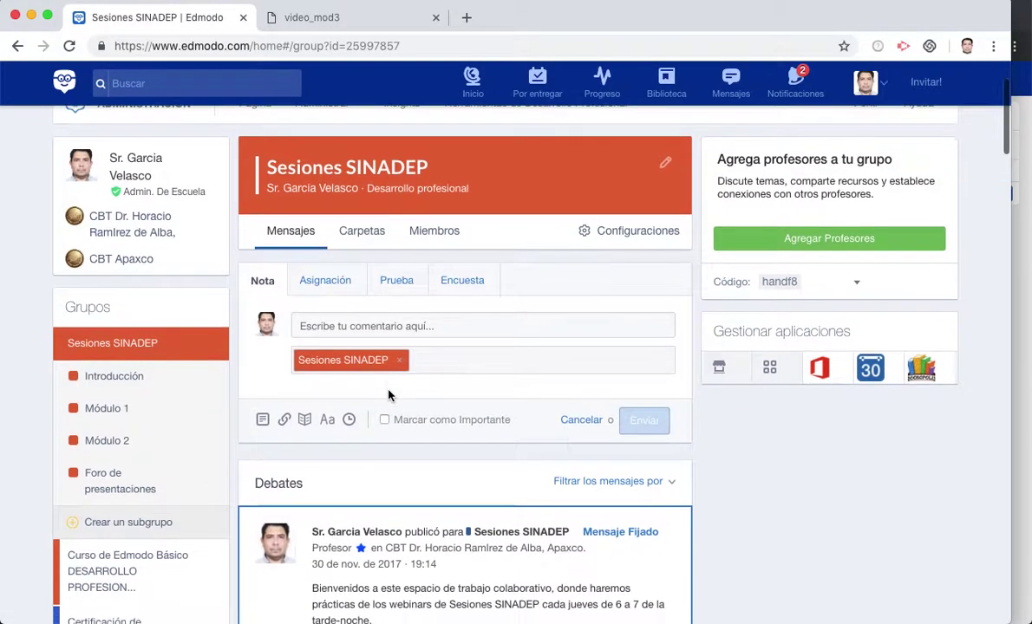
{"action": "left_click", "coordinate": [396, 281]}
{"action": "scroll", "coordinate": [394, 279], "scroll_direction": "down", "scroll_amount": 3}
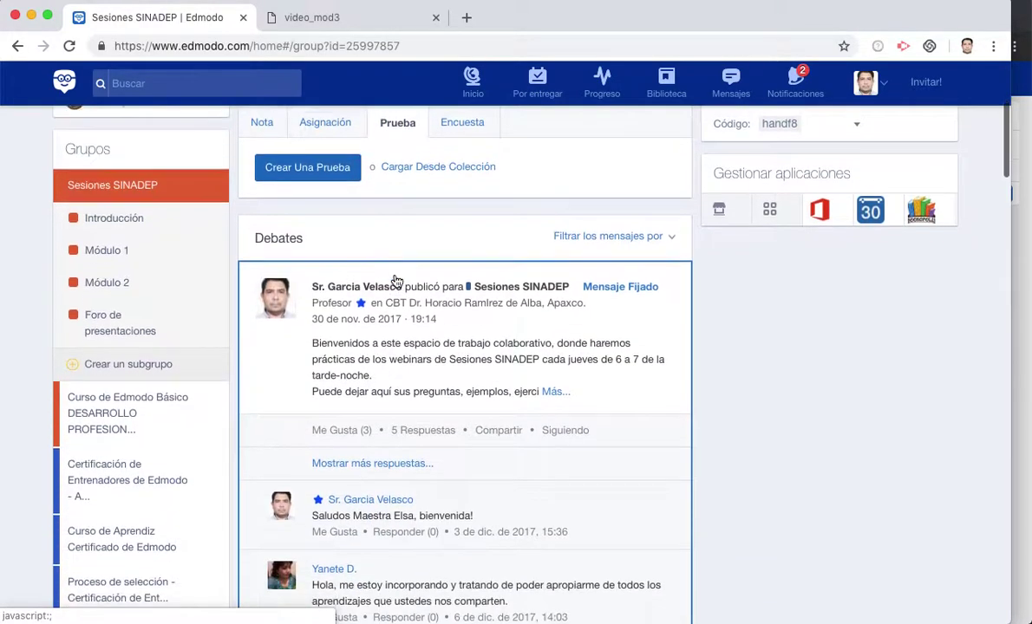
{"action": "left_click", "coordinate": [326, 170]}
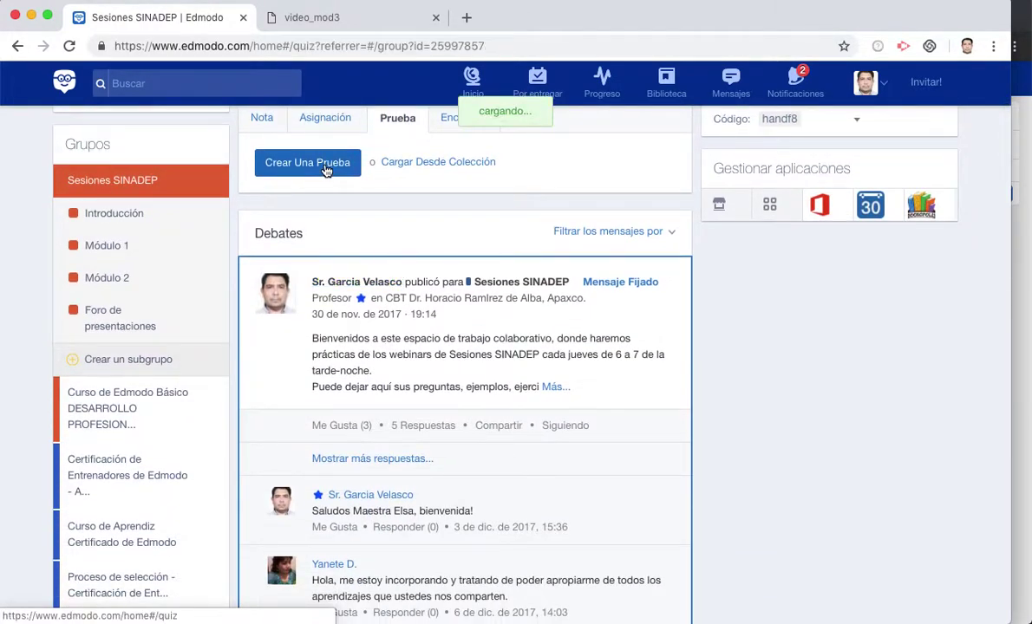
Load the previously created question "¿Cuánto es 9 x 9?" as the new quiz's first question
{"action": "scroll", "coordinate": [379, 500], "scroll_direction": "down", "scroll_amount": 3}
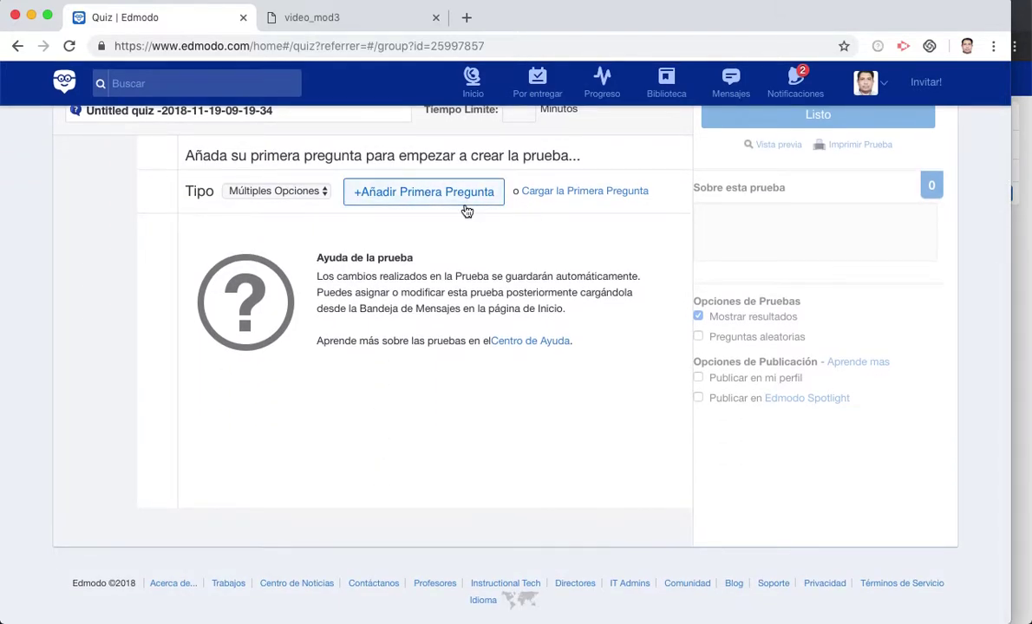
{"action": "scroll", "coordinate": [468, 217], "scroll_direction": "up", "scroll_amount": 2}
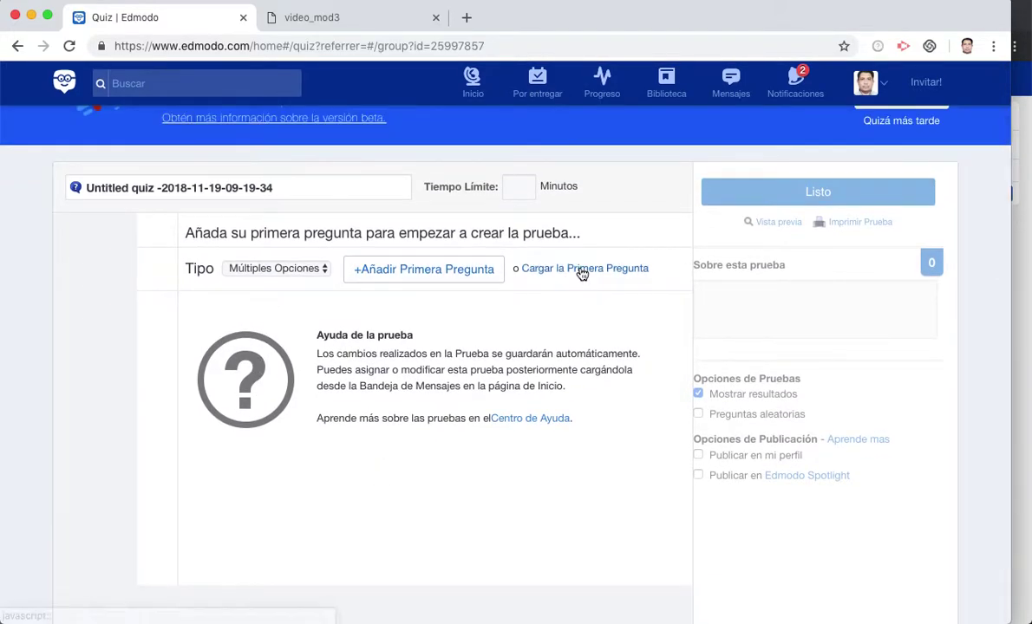
{"action": "left_click", "coordinate": [582, 271]}
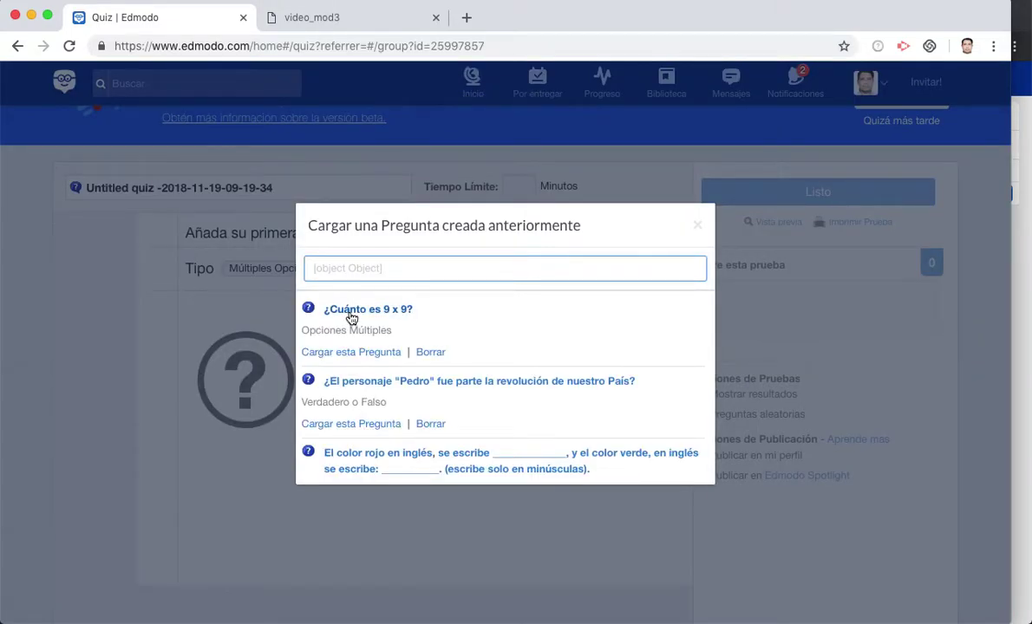
{"action": "left_click", "coordinate": [350, 312]}
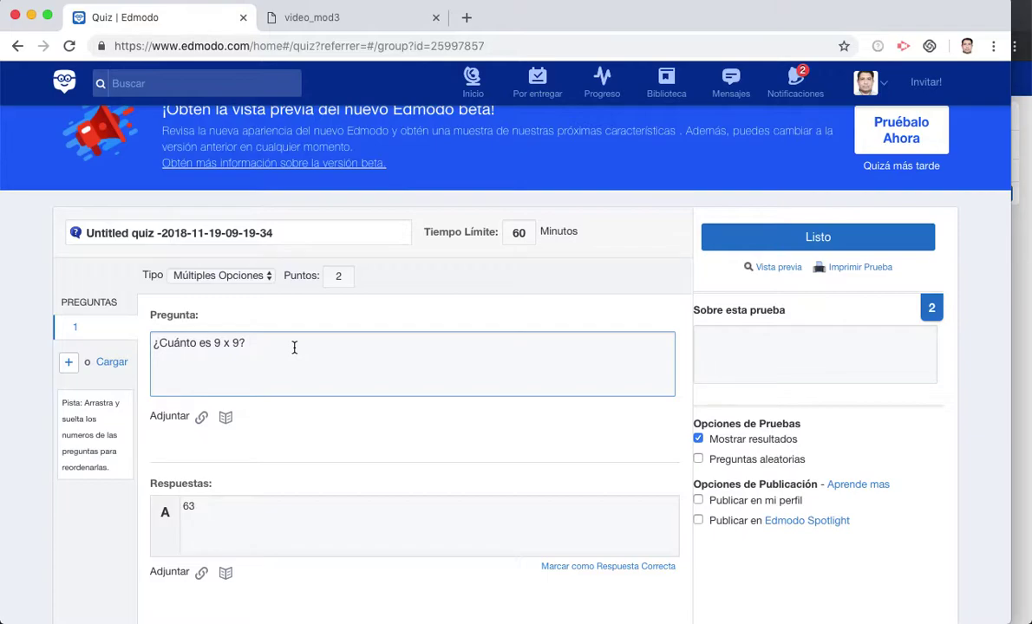
Reword question 1 as "¿Cuál es el resultado de la siguiente operación?" and add a line break after it
{"action": "key", "text": "BackSpace"}
{"action": "key", "text": "BackSpace"}
{"action": "key", "text": "BackSpace"}
{"action": "key", "text": "BackSpace"}
{"action": "key", "text": "BackSpace"}
{"action": "key", "text": "BackSpace"}
{"action": "key", "text": "BackSpace"}
{"action": "key", "text": "BackSpace"}
{"action": "type", "text": "l es el resultado de la si"}
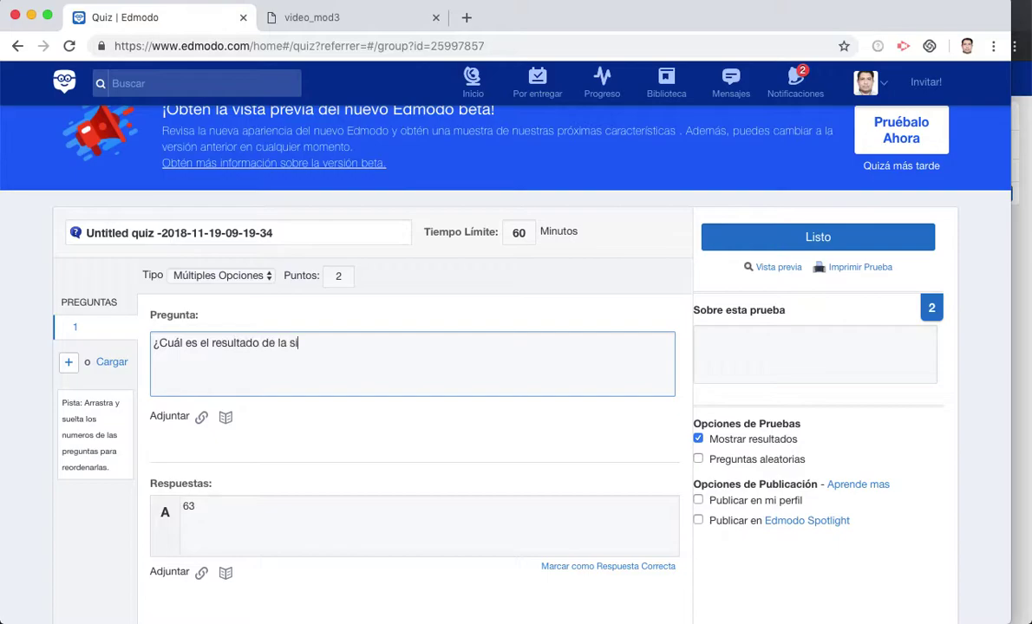
{"action": "type", "text": "guiente operación"}
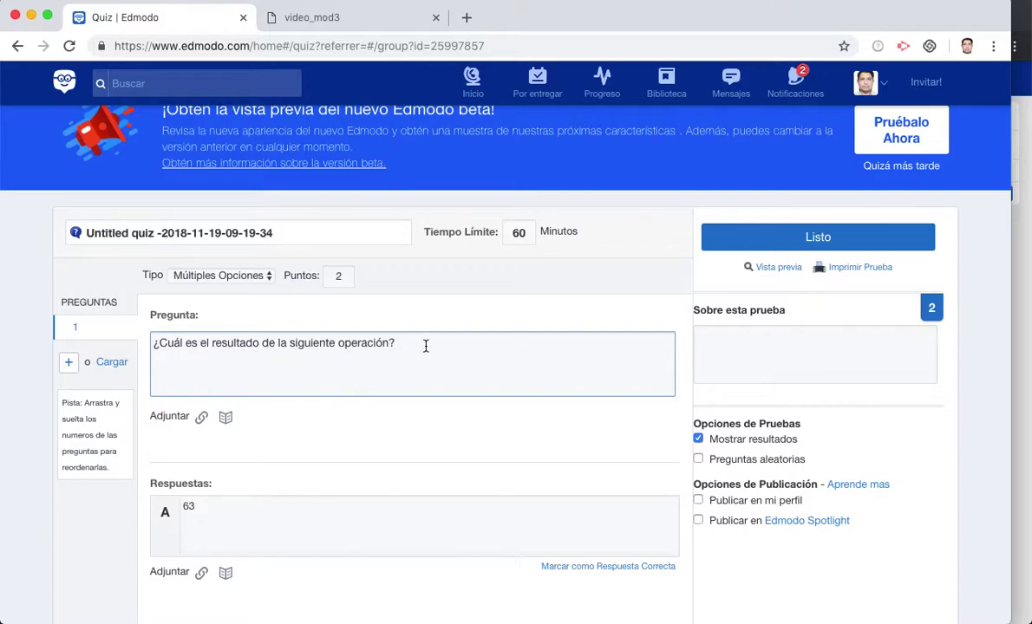
{"action": "key", "text": "Return"}
Turn Mostrar resultados off and on again, and enter "Instrucciones" as the quiz description
{"action": "left_click", "coordinate": [698, 440]}
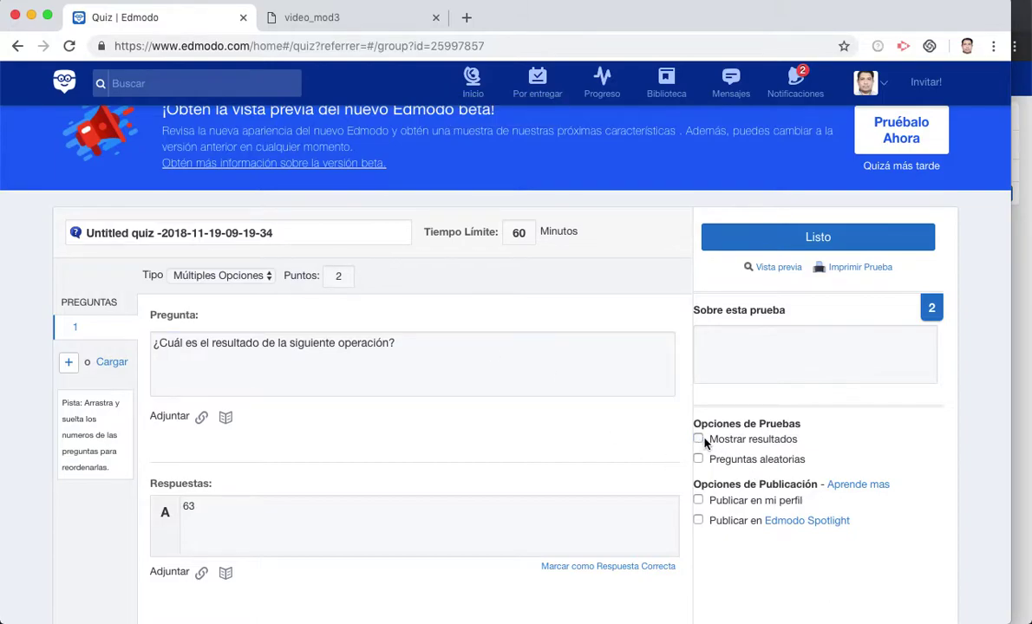
{"action": "left_click", "coordinate": [699, 441]}
{"action": "left_click", "coordinate": [748, 338]}
{"action": "type", "text": "Instrucciones"}
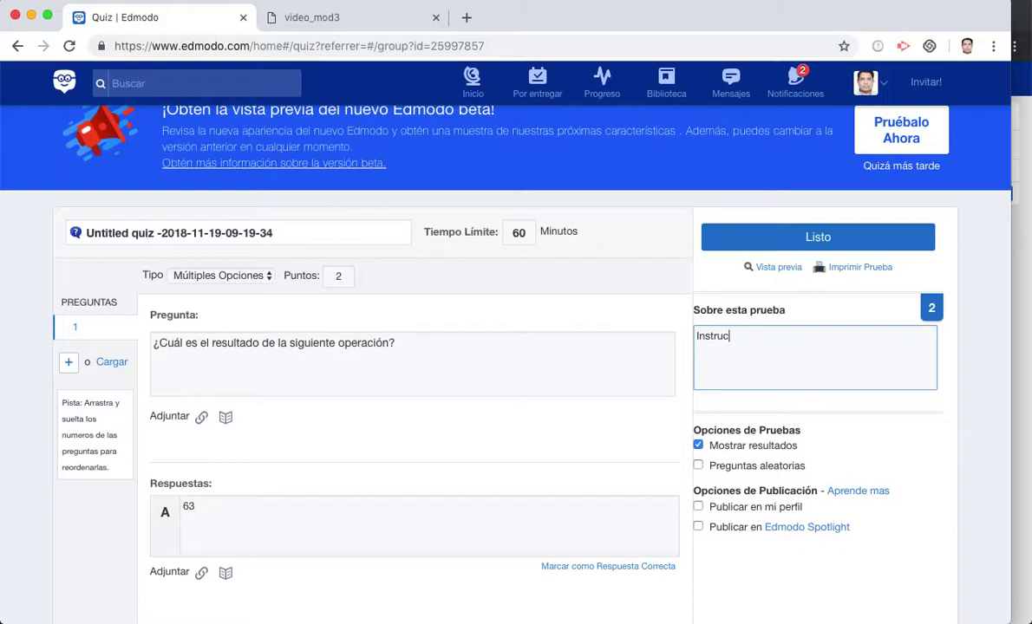
Title the quiz "Ejercicios de reforzamiento" and set its time limit to 30 minutes
{"action": "left_click", "coordinate": [307, 233]}
{"action": "type", "text": "Examen"}
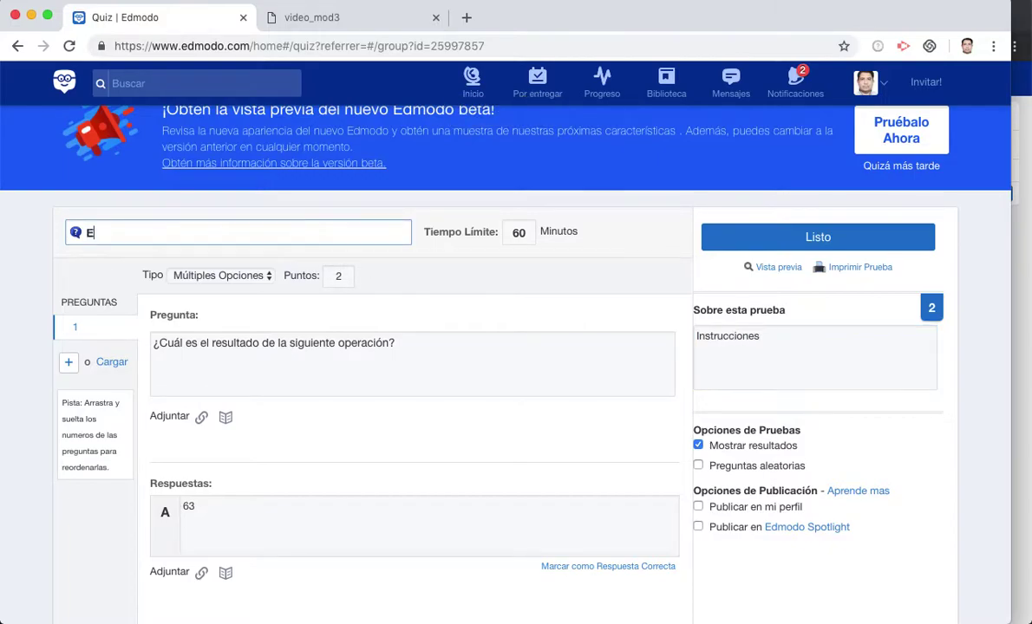
{"action": "key", "text": "BackSpace"}
{"action": "key", "text": "BackSpace"}
{"action": "key", "text": "BackSpace"}
{"action": "key", "text": "BackSpace"}
{"action": "key", "text": "BackSpace"}
{"action": "key", "text": "BackSpace"}
{"action": "type", "text": "Ejercicios de refor"}
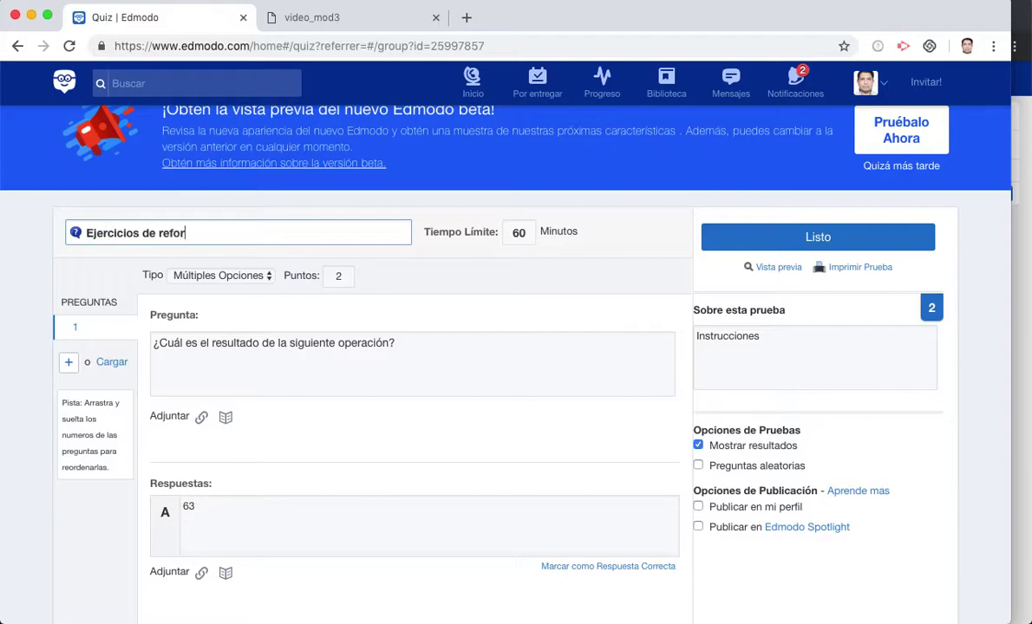
{"action": "type", "text": "zamiento"}
{"action": "double_click", "coordinate": [517, 233]}
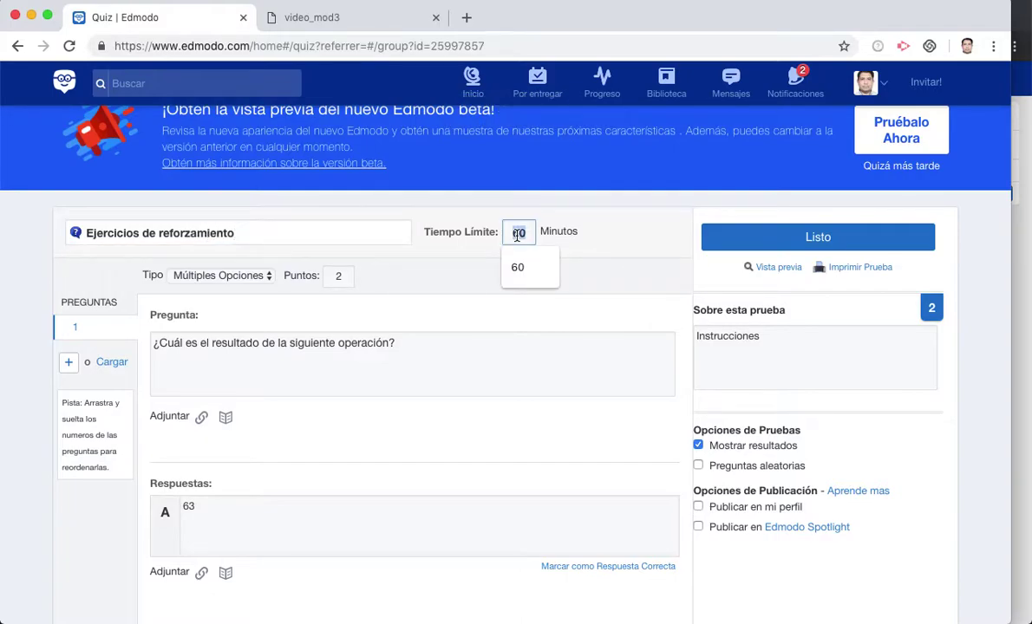
{"action": "type", "text": "30"}
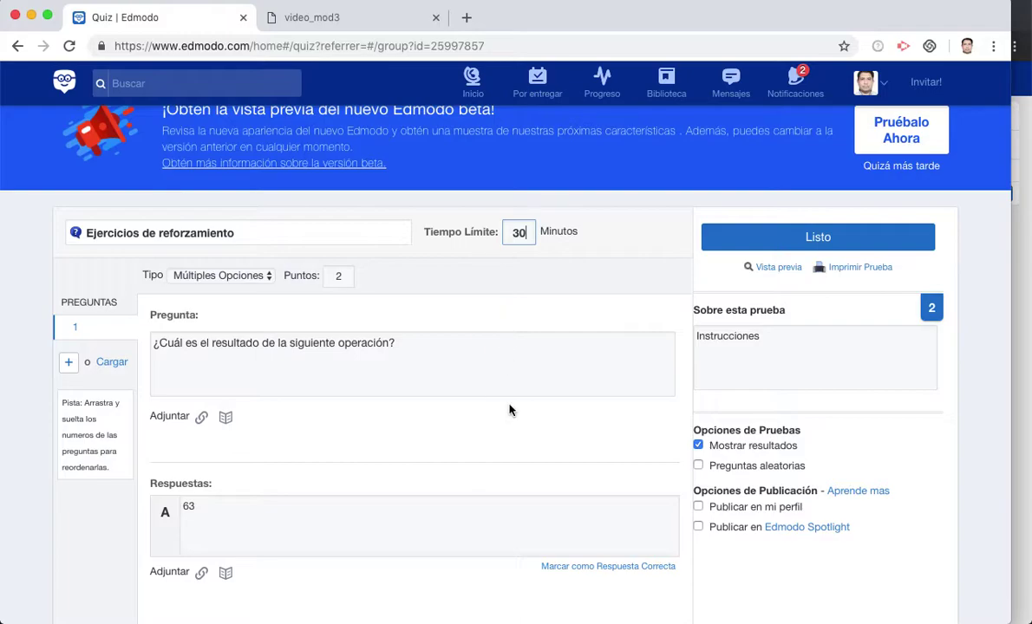
Enter the operation 2/4+3/8 as plain text on the line below question 1's wording
{"action": "scroll", "coordinate": [365, 418], "scroll_direction": "down", "scroll_amount": 3}
{"action": "scroll", "coordinate": [365, 418], "scroll_direction": "down", "scroll_amount": 1}
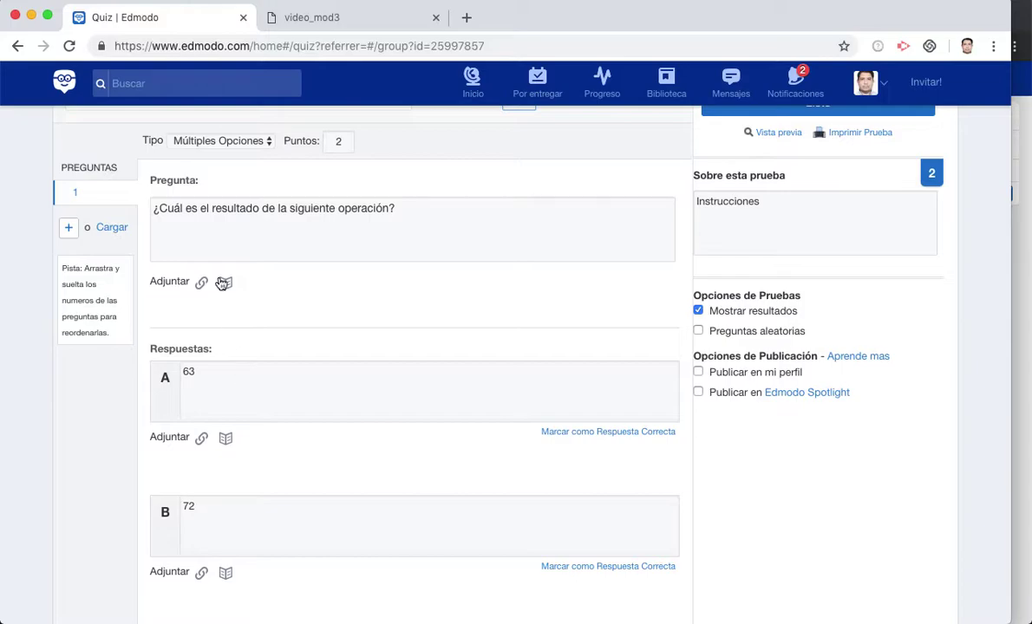
{"action": "left_click", "coordinate": [185, 227]}
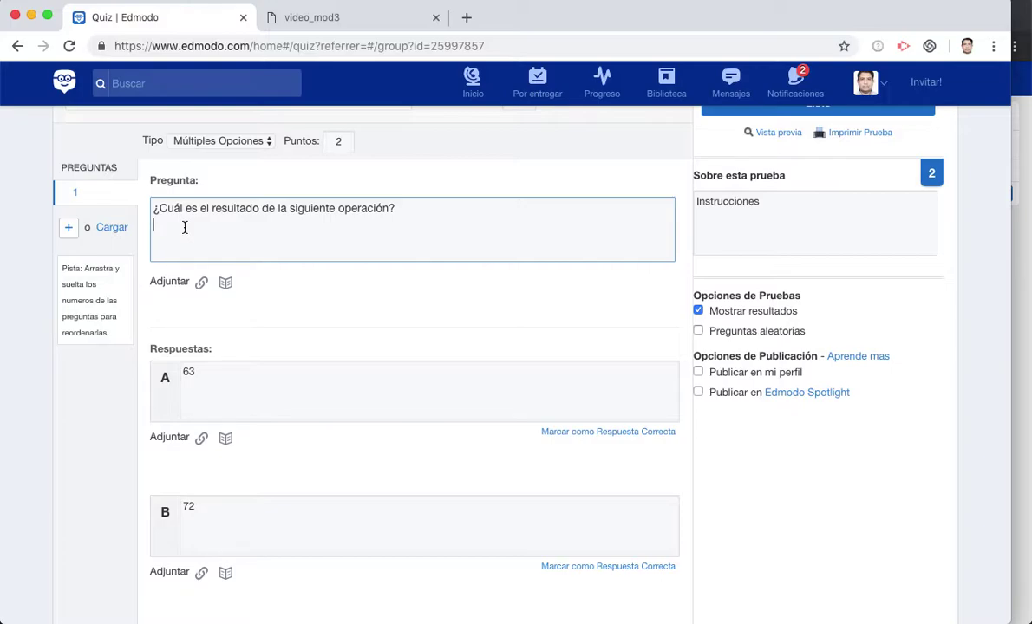
{"action": "key", "text": "Return"}
{"action": "type", "text": "2/4+3/8"}
Search the web for "editor latex en linea" in a new browser tab and open the CodeCogs equation editor
{"action": "left_click", "coordinate": [467, 18]}
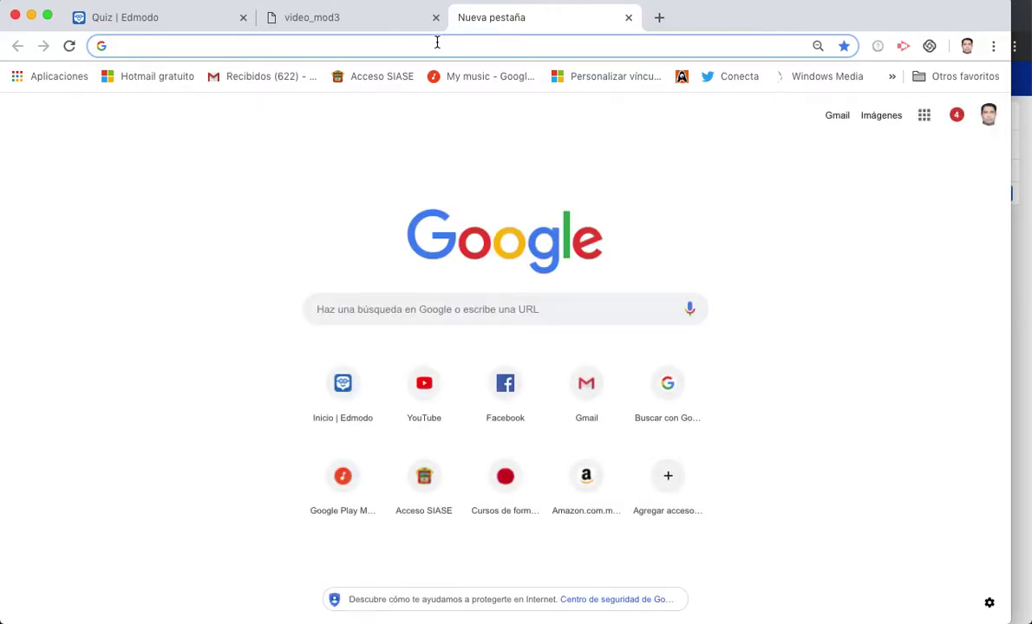
{"action": "type", "text": "editor"}
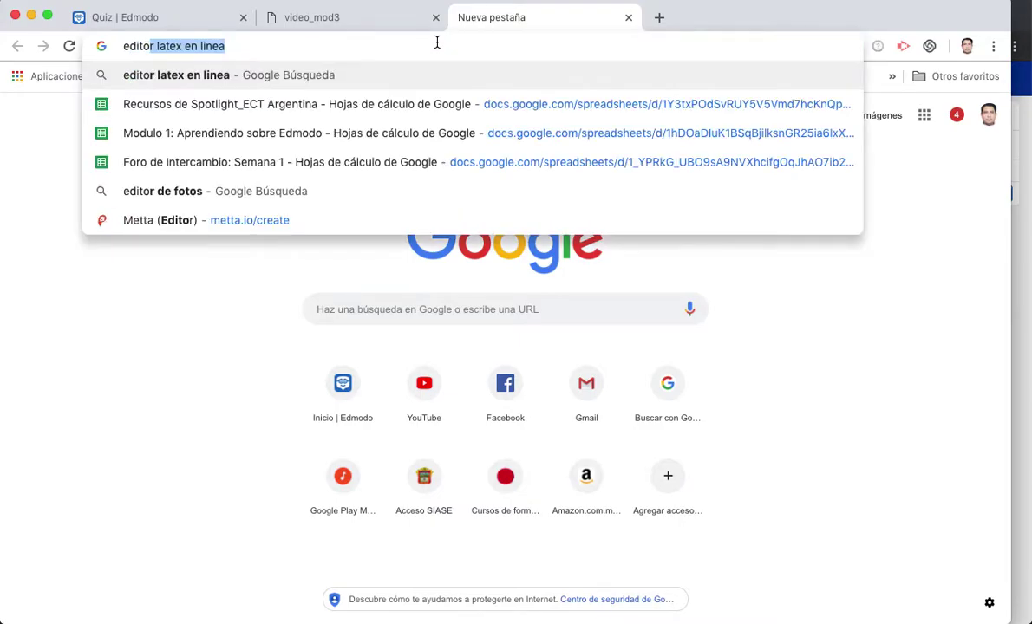
{"action": "type", "text": " latex e"}
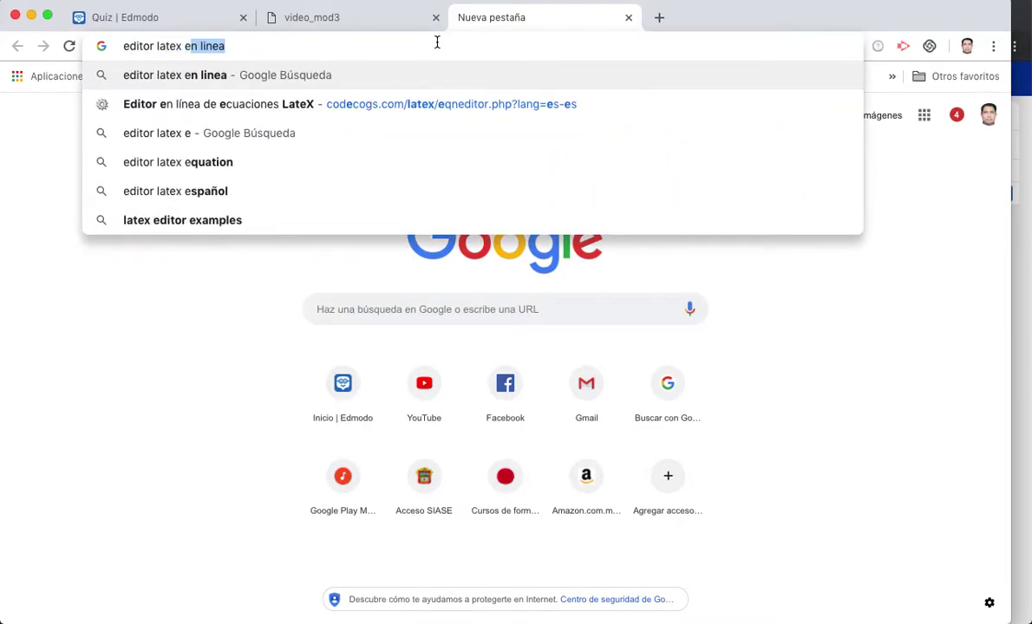
{"action": "key", "text": "Return"}
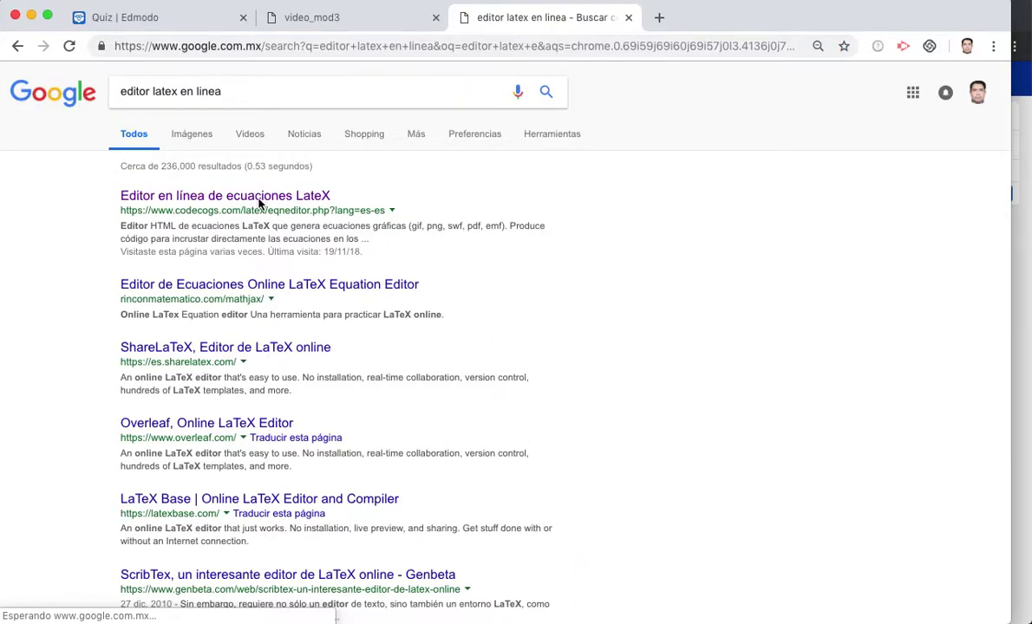
{"action": "left_click", "coordinate": [253, 199]}
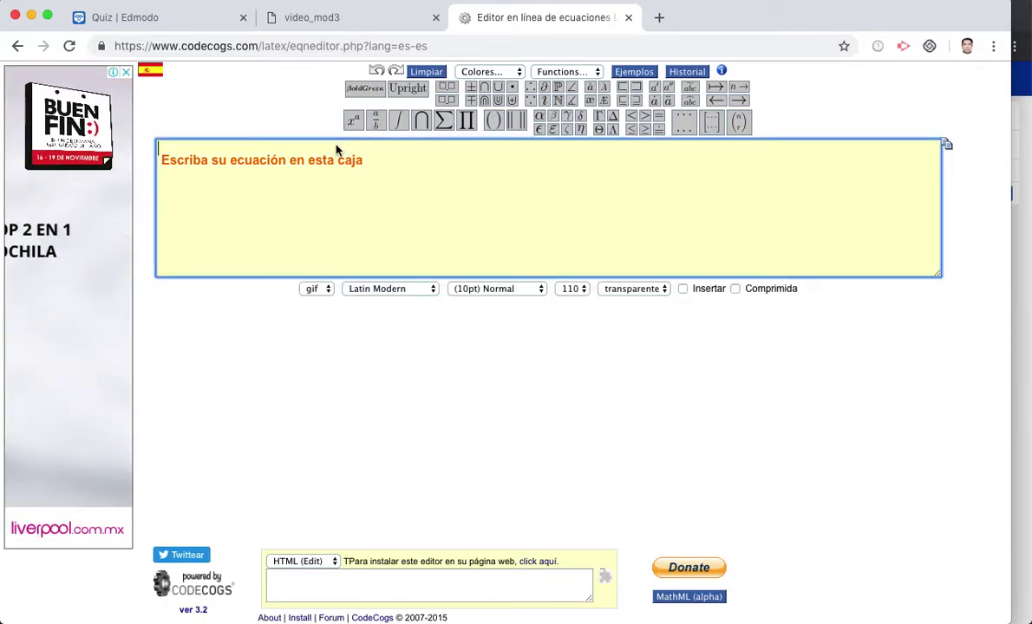
Build the fraction 2/4 in the equation editor as \frac{2}{4} and add a plus sign after it
{"action": "left_click", "coordinate": [382, 118]}
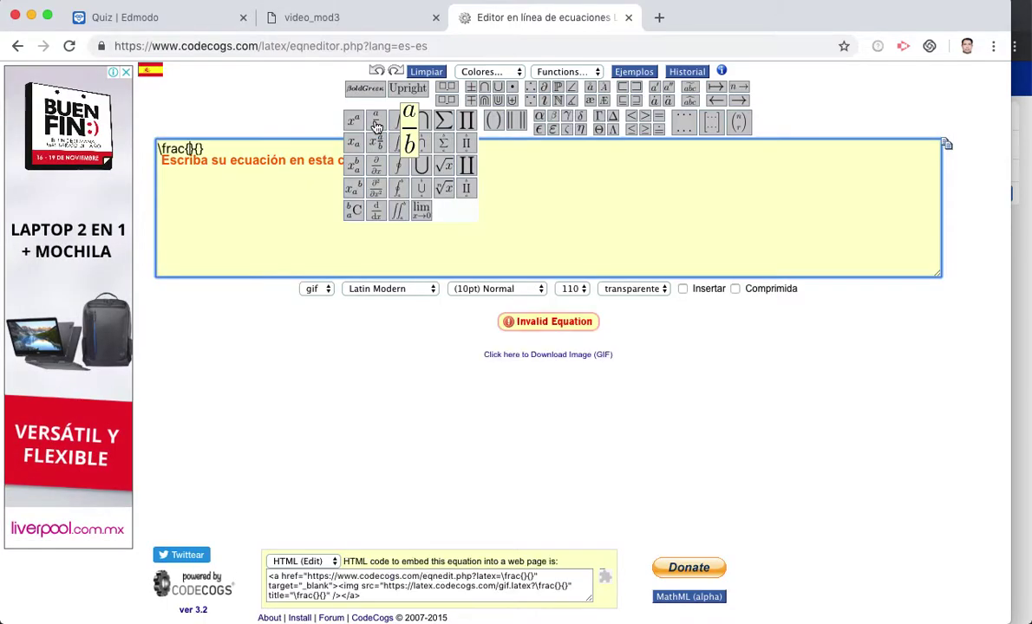
{"action": "left_click", "coordinate": [224, 16]}
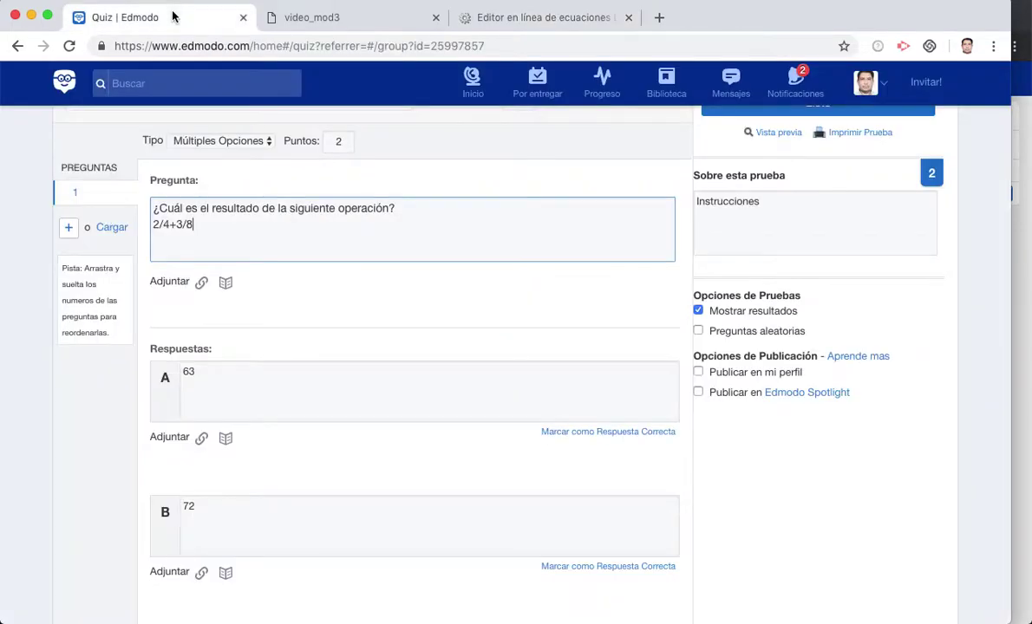
{"action": "left_click", "coordinate": [486, 15]}
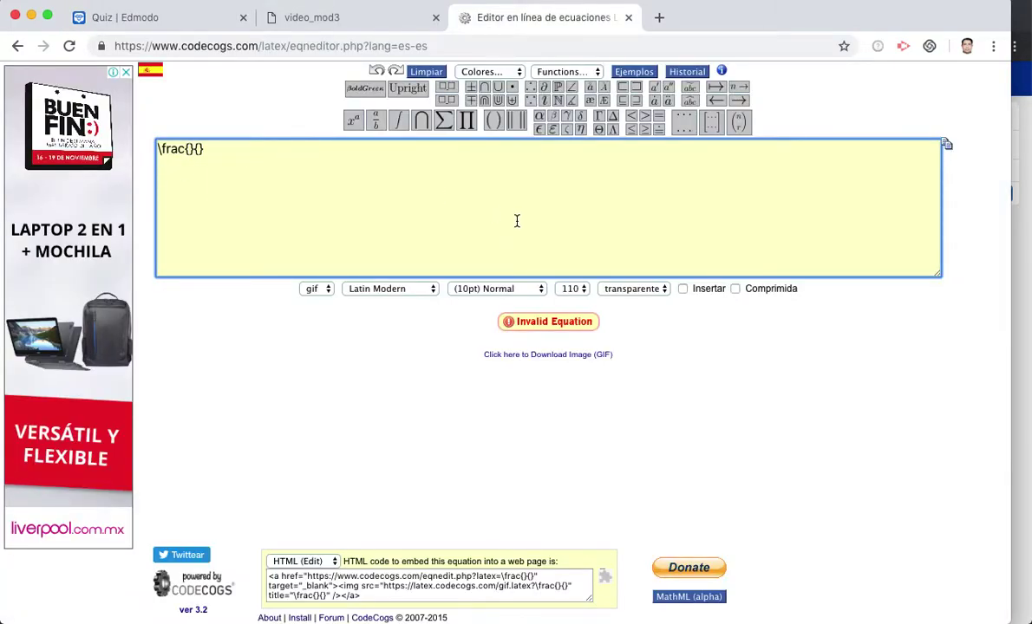
{"action": "type", "text": "2"}
{"action": "key", "text": "Right"}
{"action": "key", "text": "Right"}
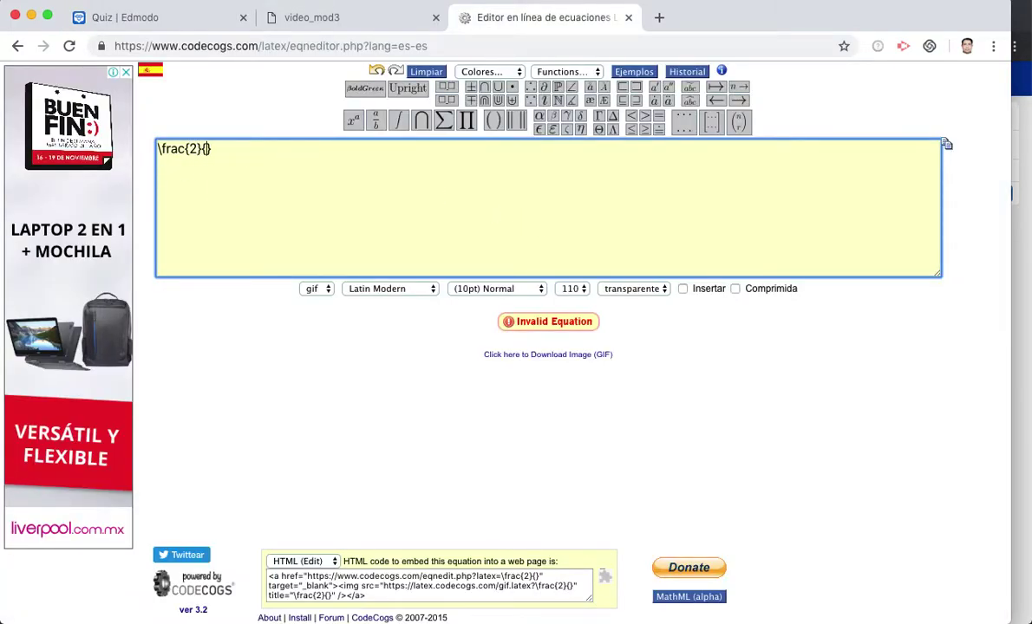
{"action": "type", "text": "4"}
{"action": "key", "text": "Right"}
{"action": "type", "text": "+"}
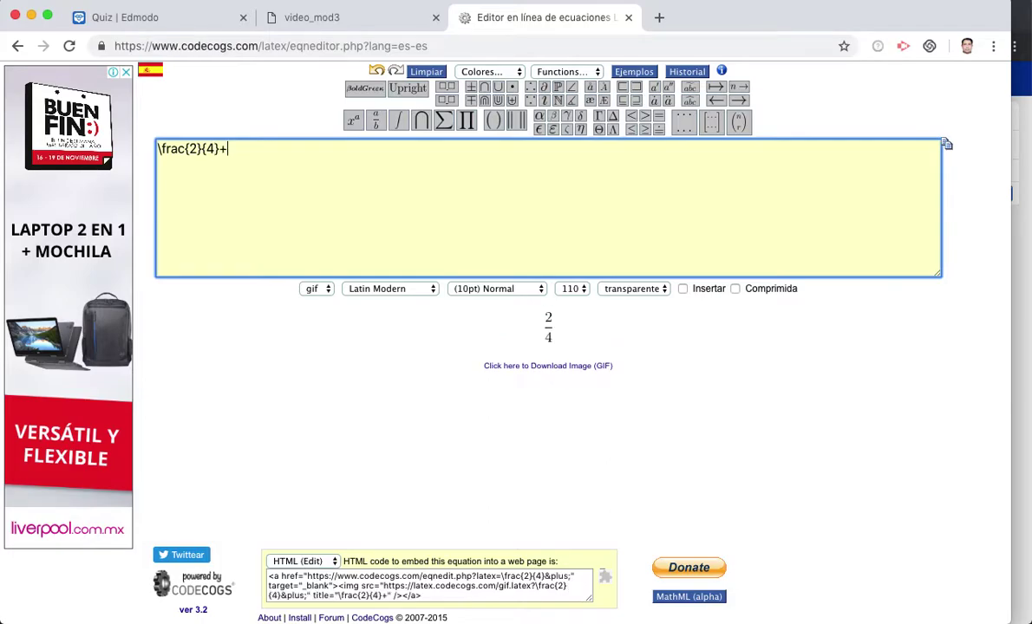
Add the second fraction, 3/8, to the equation as \frac{3}{8}
{"action": "left_click", "coordinate": [373, 151]}
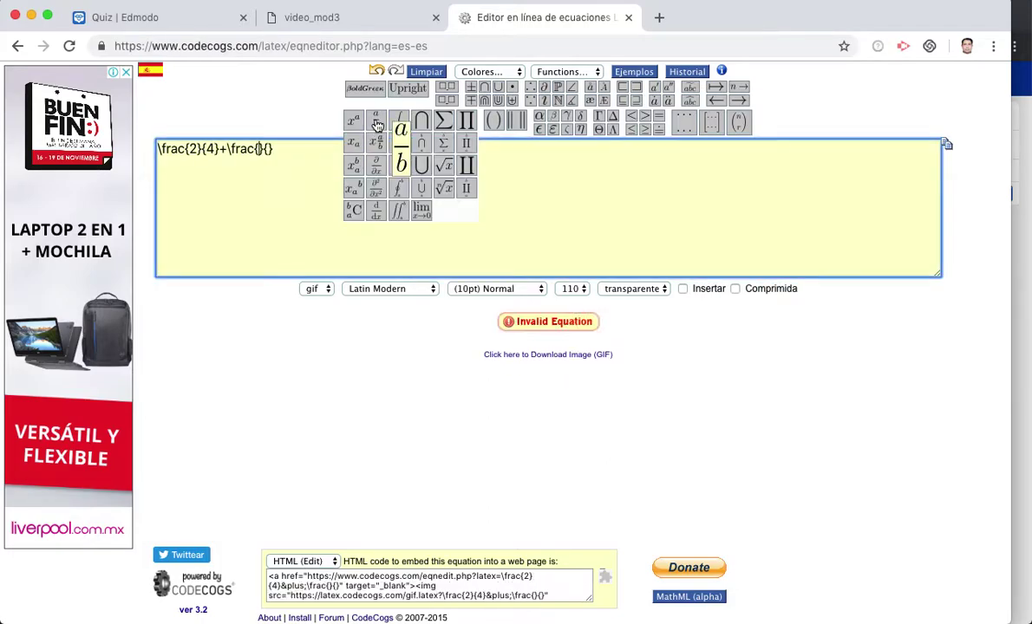
{"action": "key", "text": "Left"}
{"action": "key", "text": "Left"}
{"action": "key", "text": "Left"}
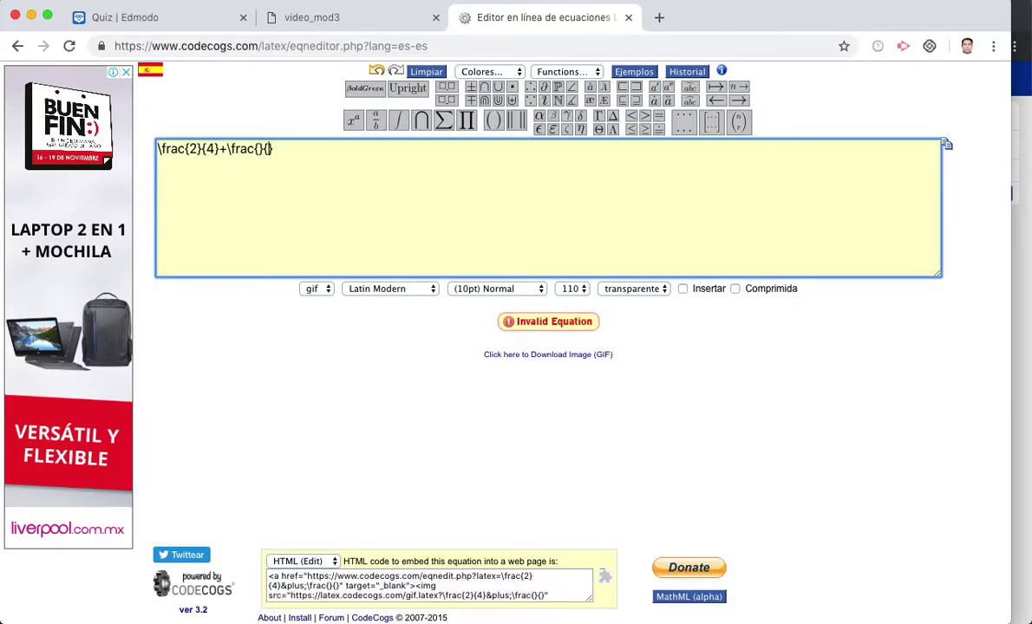
{"action": "type", "text": "3"}
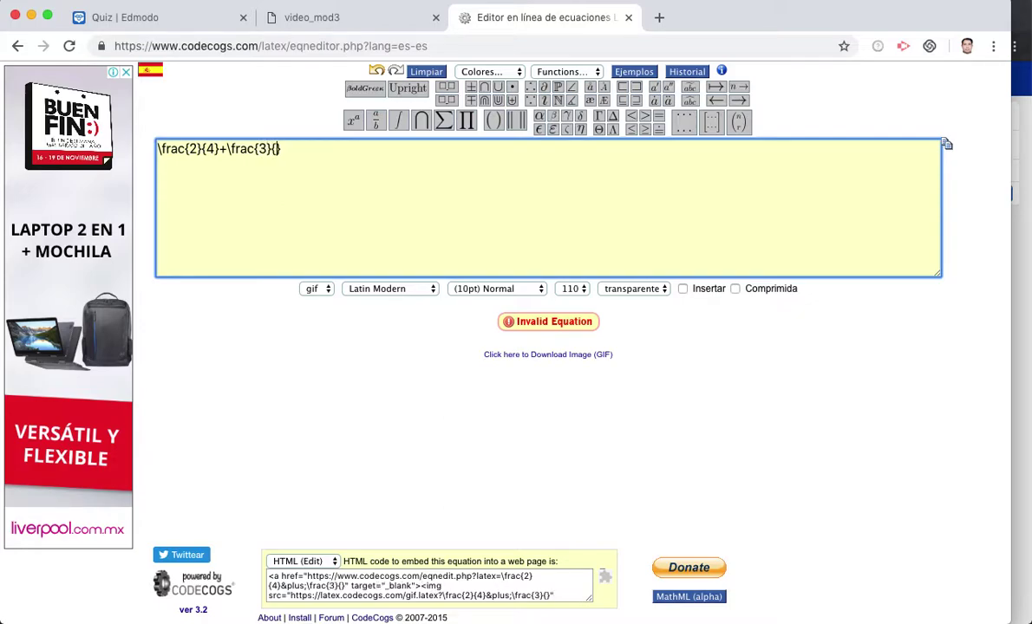
{"action": "key", "text": "Right"}
{"action": "key", "text": "Right"}
{"action": "type", "text": "8"}
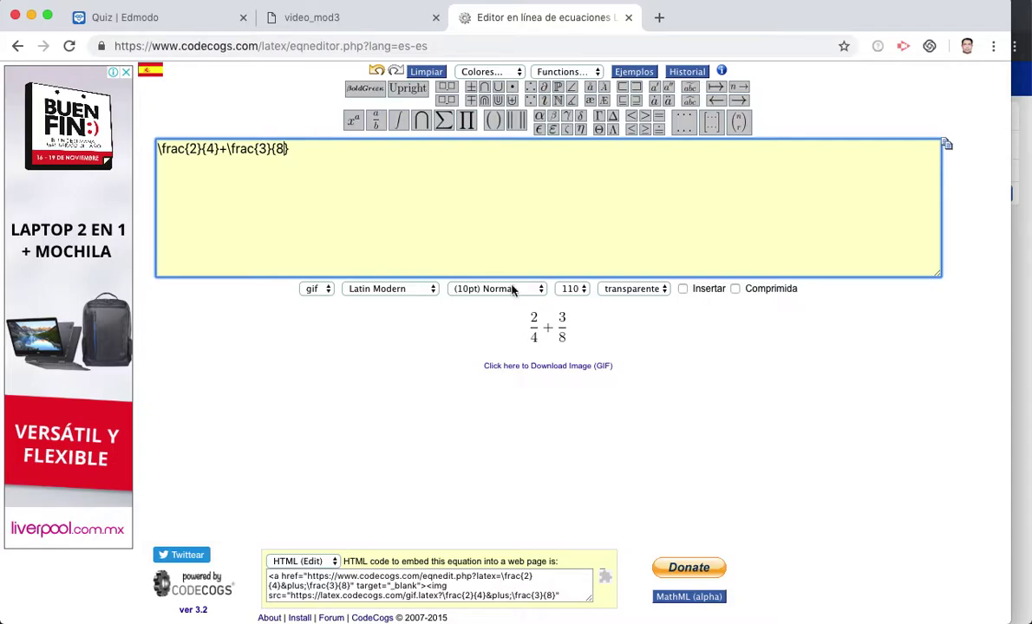
Copy the complete LaTeX expression \frac{2}{4}+\frac{3}{8} and switch back to the Edmodo quiz
{"action": "left_click_drag", "start_coordinate": [290, 150], "coordinate": [146, 145]}
{"action": "key", "text": "super+c"}
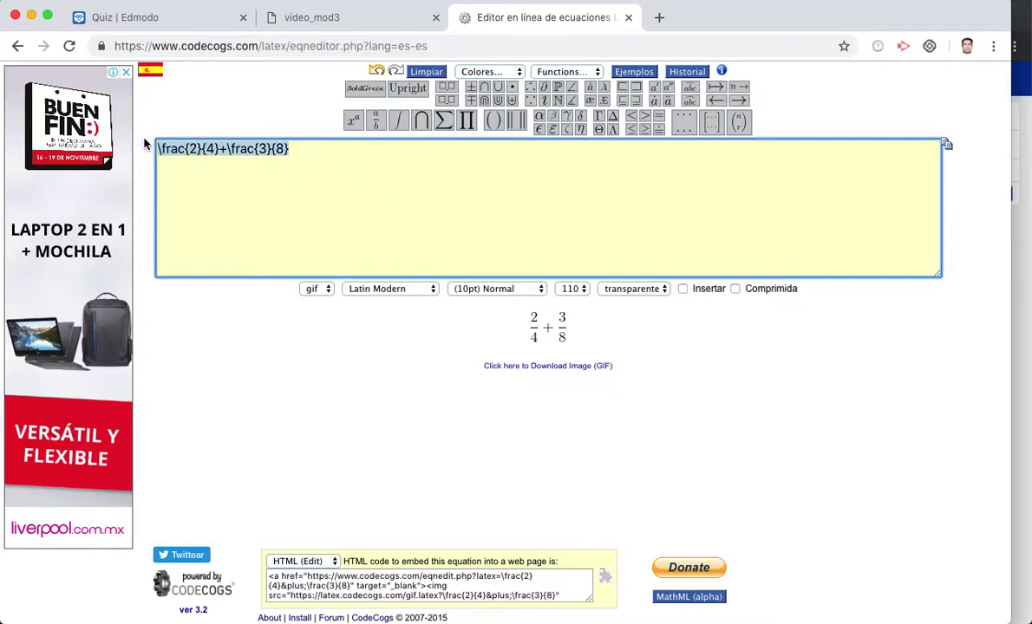
{"action": "left_click", "coordinate": [170, 19]}
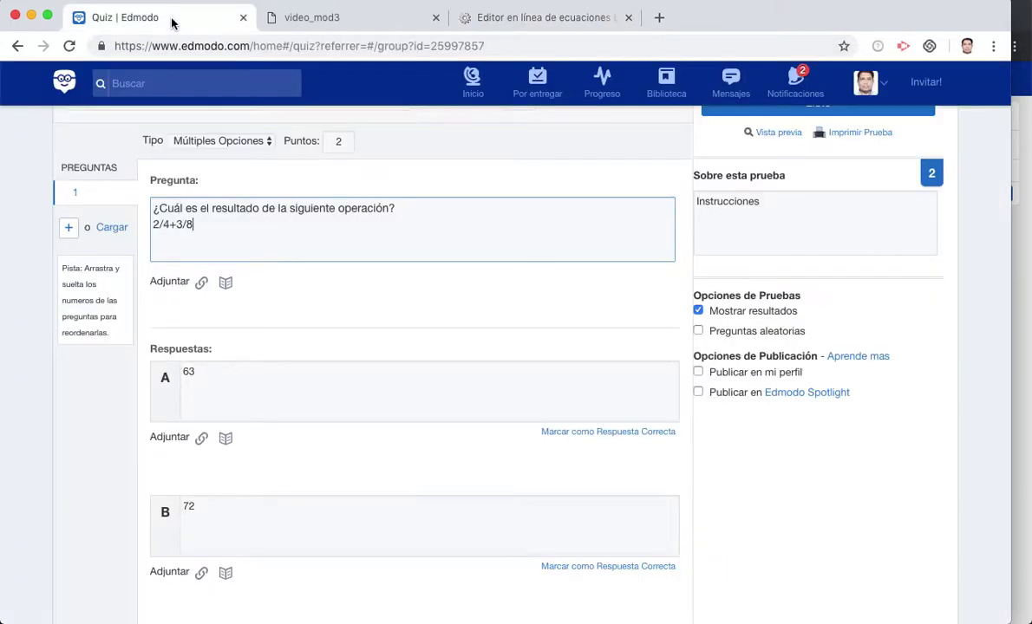
Replace the plain-text operation in question 1 with an empty pair of [math] [/math] tags
{"action": "left_click", "coordinate": [228, 230]}
{"action": "key", "text": "BackSpace"}
{"action": "key", "text": "BackSpace"}
{"action": "key", "text": "BackSpace"}
{"action": "key", "text": "BackSpace"}
{"action": "key", "text": "BackSpace"}
{"action": "key", "text": "BackSpace"}
{"action": "key", "text": "BackSpace"}
{"action": "key", "text": "super+v"}
{"action": "key", "text": "super+v"}
{"action": "type", "text": "[math ]"}
{"action": "key", "text": "BackSpace"}
{"action": "type", "text": "[/math"}
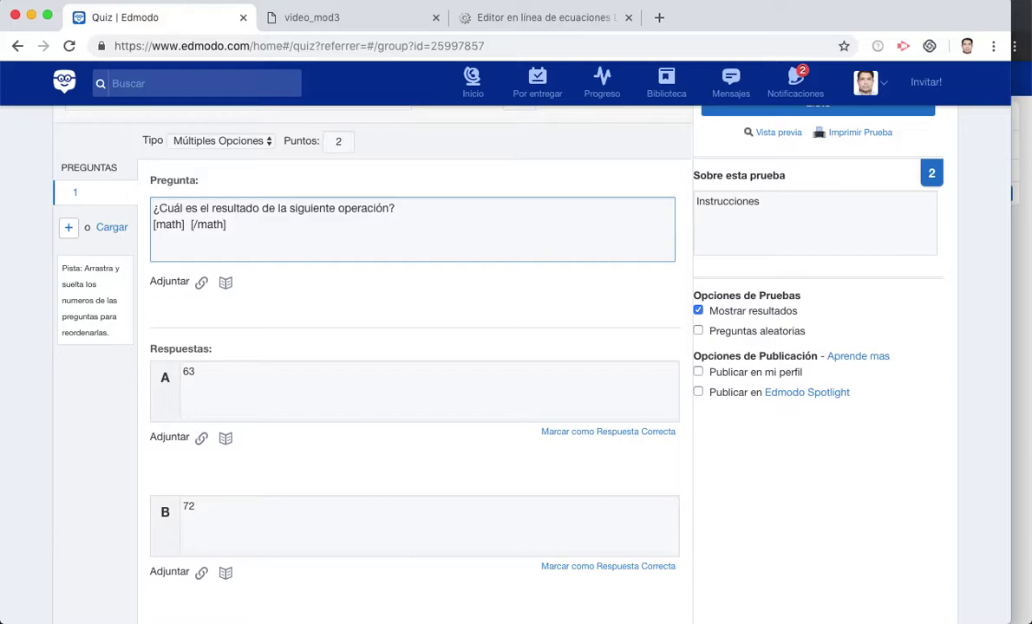
Paste the copied LaTeX expression between the [math] and [/math] tags of question 1
{"action": "left_click", "coordinate": [185, 224]}
{"action": "key", "text": "Right"}
{"action": "key", "text": "super+v"}
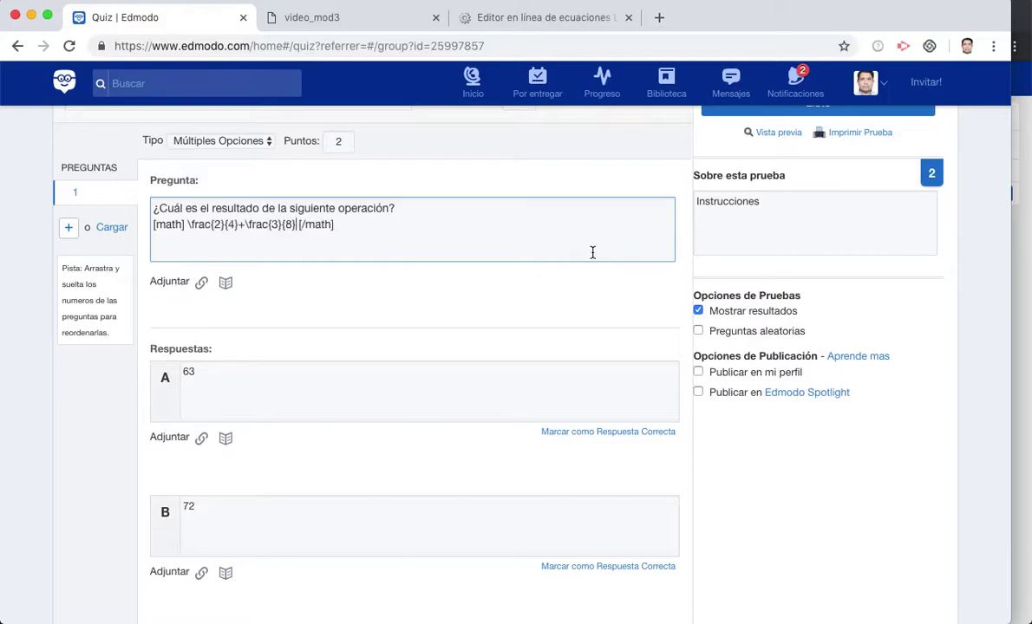
Preview the quiz as a student, start it to check how question 1's equation renders, and close the preview
{"action": "scroll", "coordinate": [728, 151], "scroll_direction": "up", "scroll_amount": 1}
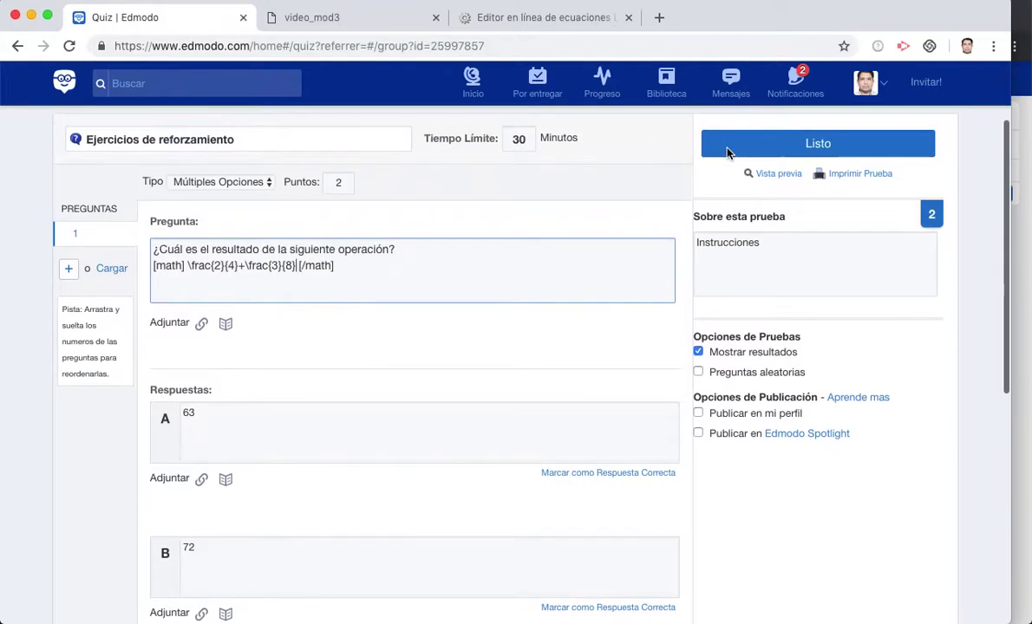
{"action": "left_click", "coordinate": [781, 174]}
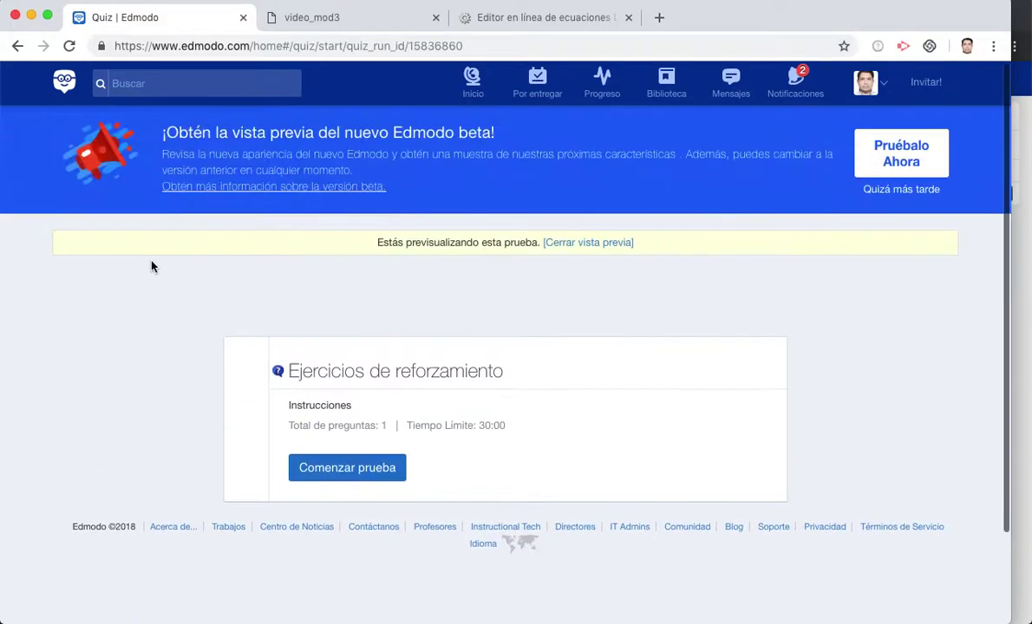
{"action": "left_click", "coordinate": [360, 471]}
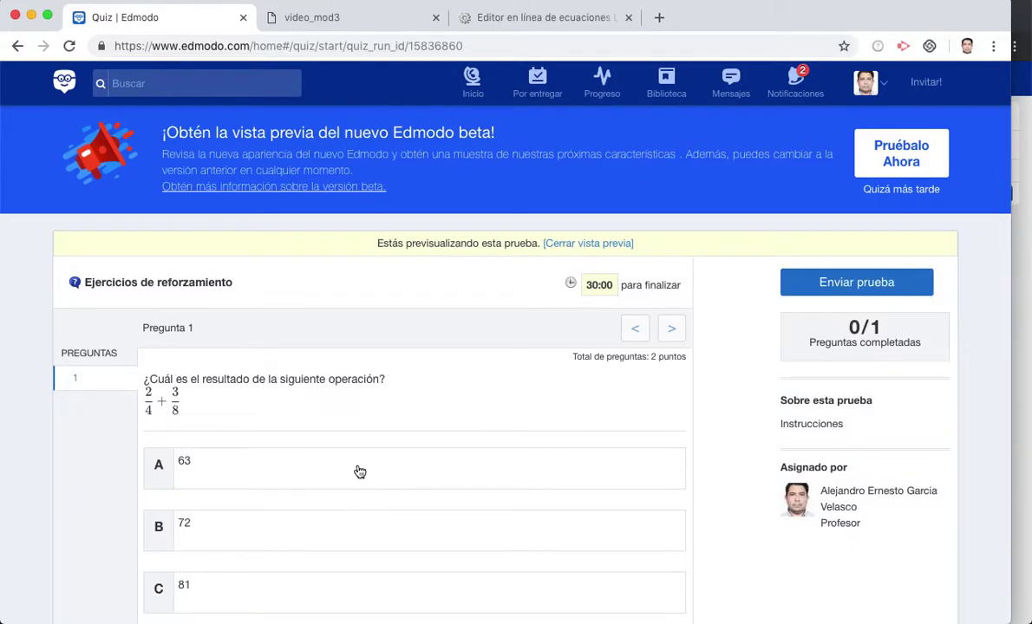
{"action": "scroll", "coordinate": [360, 471], "scroll_direction": "down", "scroll_amount": 2}
{"action": "scroll", "coordinate": [360, 471], "scroll_direction": "down", "scroll_amount": 3}
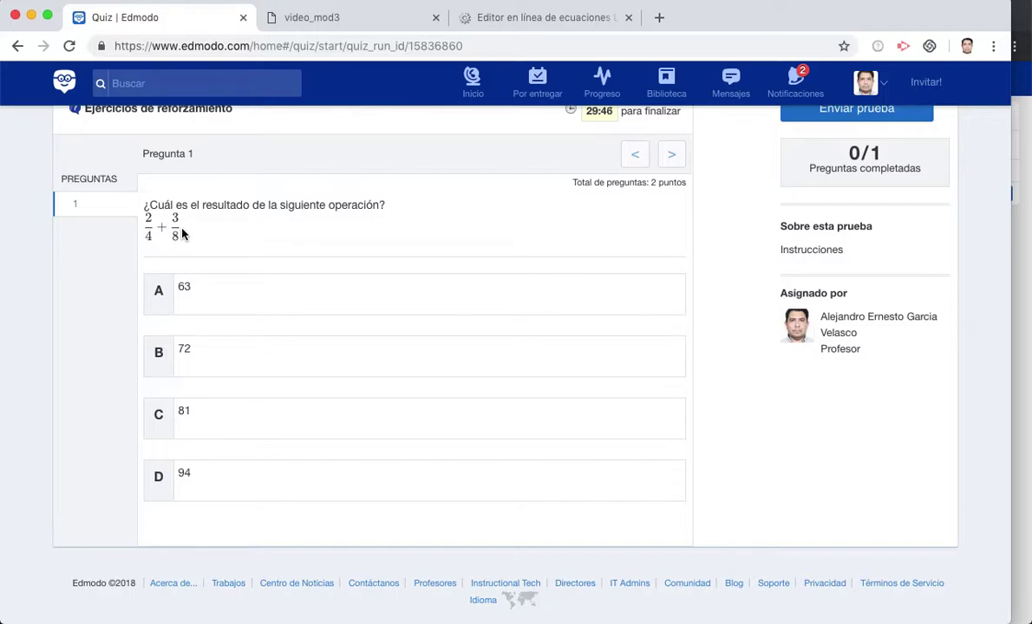
{"action": "scroll", "coordinate": [488, 168], "scroll_direction": "up", "scroll_amount": 3}
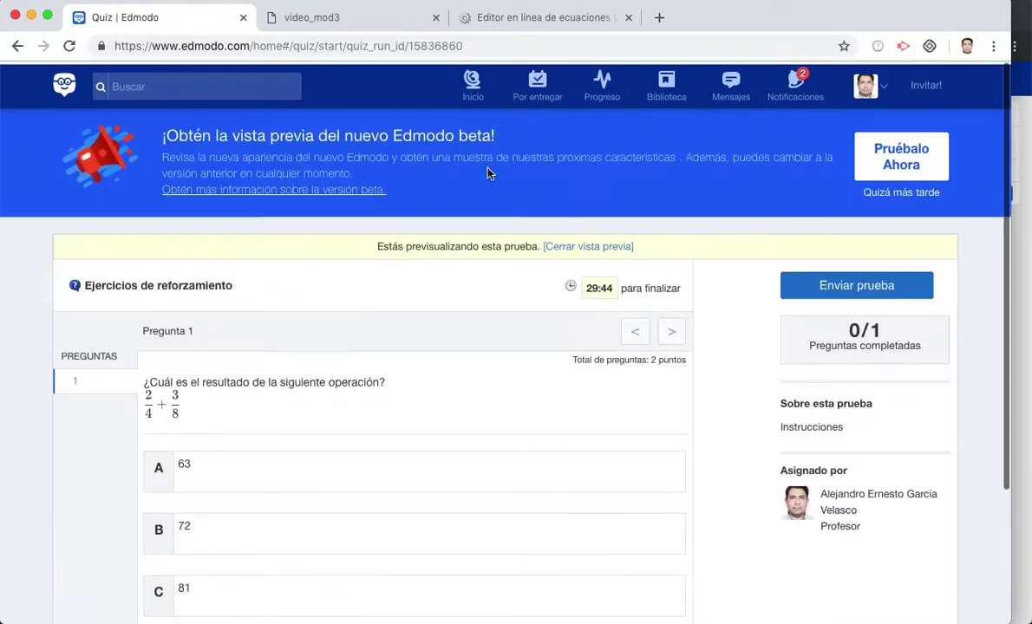
{"action": "left_click", "coordinate": [572, 247]}
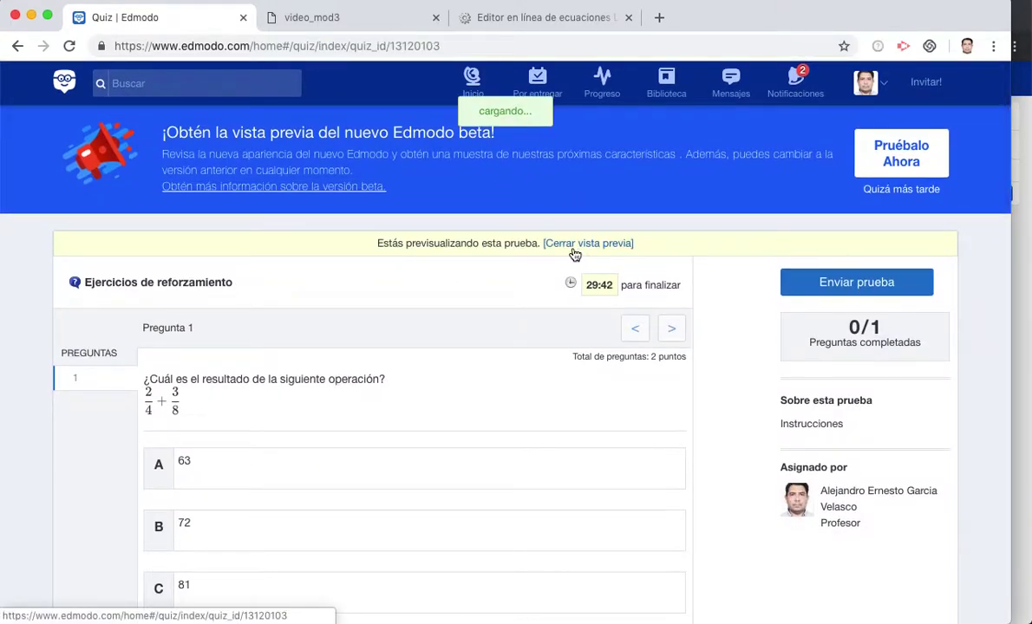
Replace the text of answer A in question 1 with an empty pair of [math][/math] tags
{"action": "scroll", "coordinate": [228, 537], "scroll_direction": "down", "scroll_amount": 5}
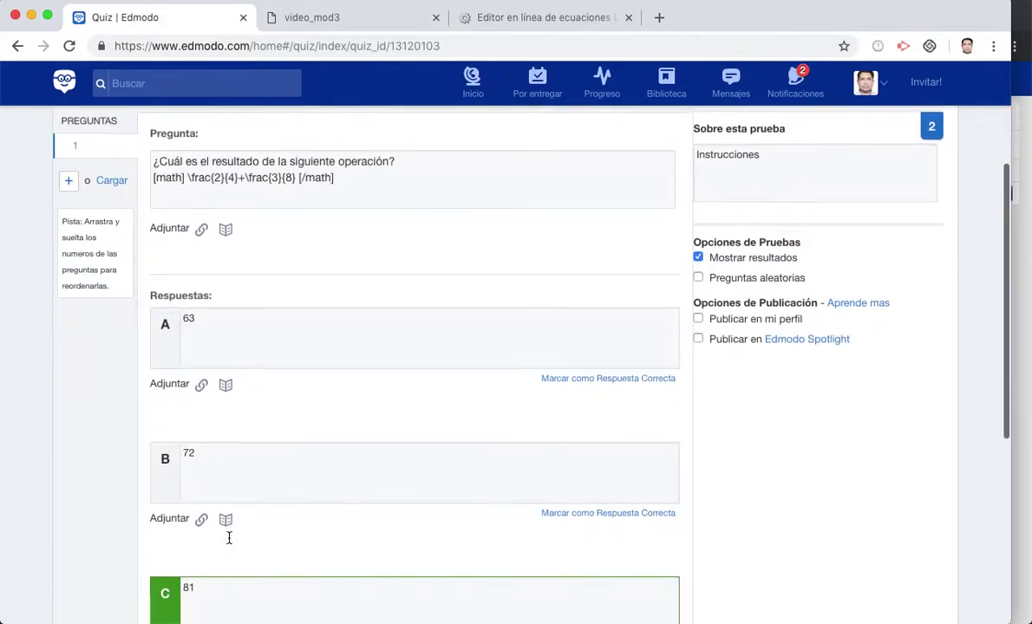
{"action": "scroll", "coordinate": [226, 485], "scroll_direction": "down", "scroll_amount": 1}
{"action": "left_click", "coordinate": [200, 274]}
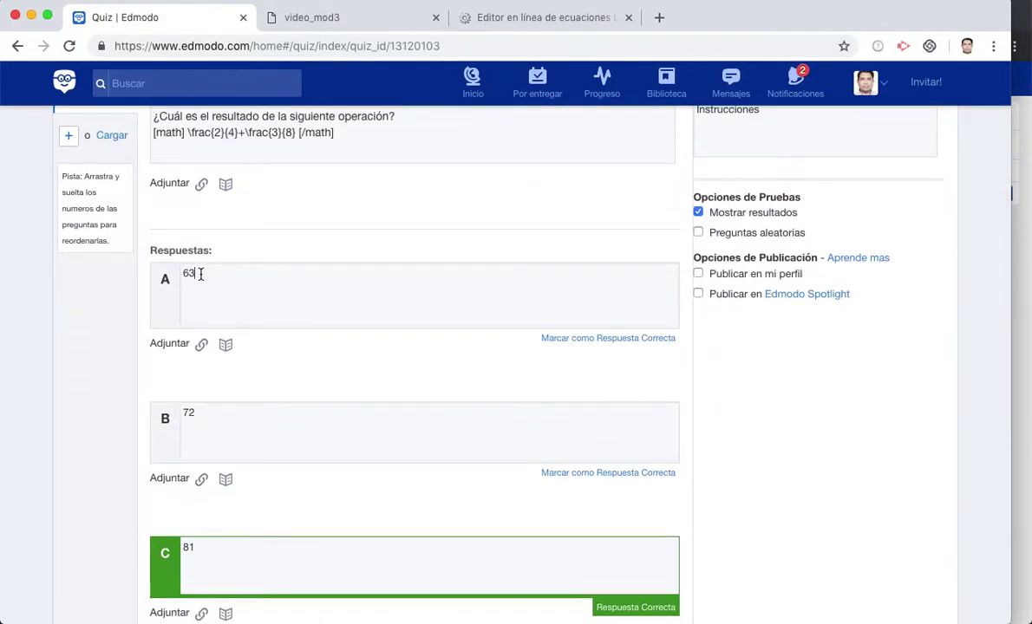
{"action": "key", "text": "BackSpace"}
{"action": "key", "text": "BackSpace"}
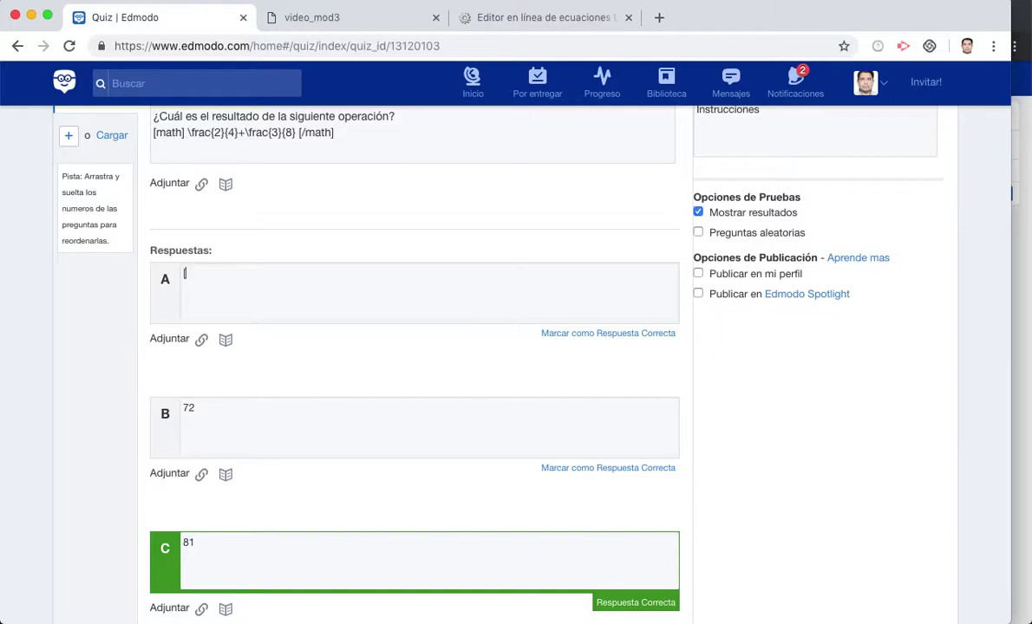
{"action": "type", "text": "[]"}
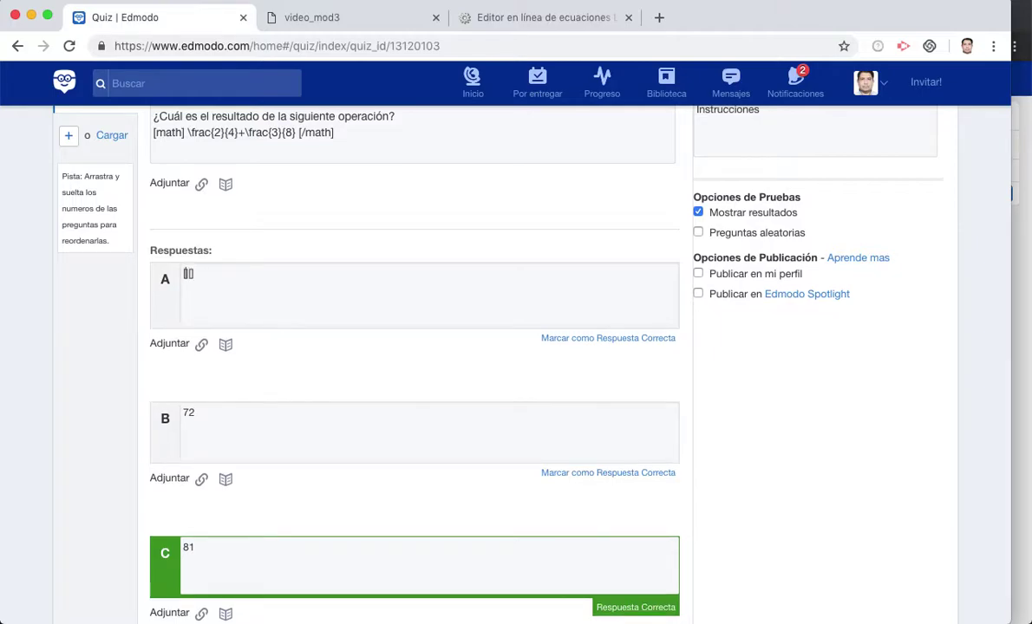
{"action": "type", "text": "math][/math"}
Switch to the CodeCogs equation editor and replace its expression with the integral \int x^{2} dx =
{"action": "left_click", "coordinate": [498, 24]}
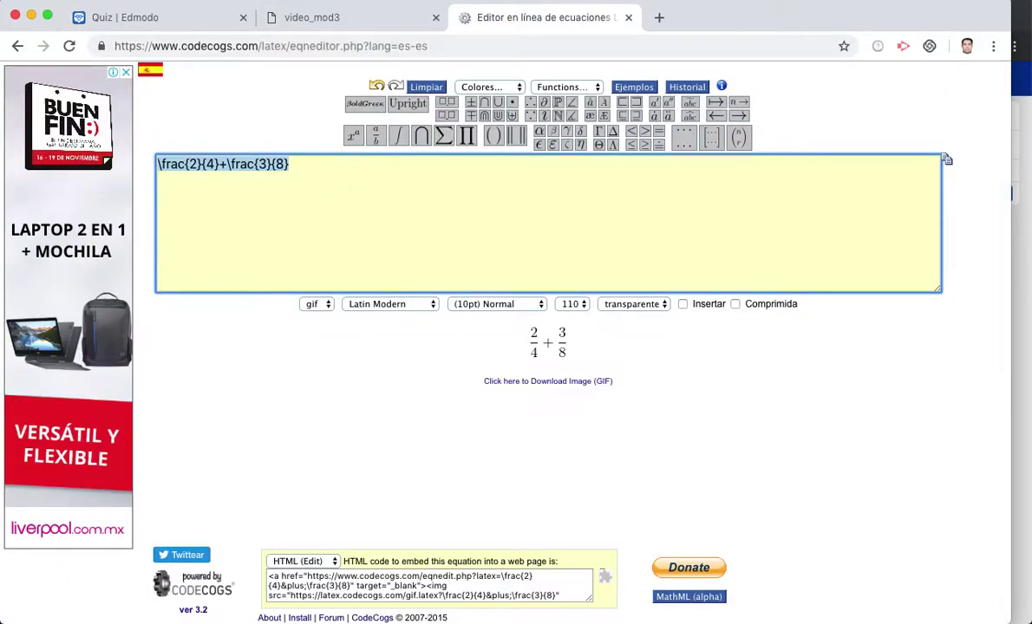
{"action": "key", "text": "BackSpace"}
{"action": "left_click", "coordinate": [404, 137]}
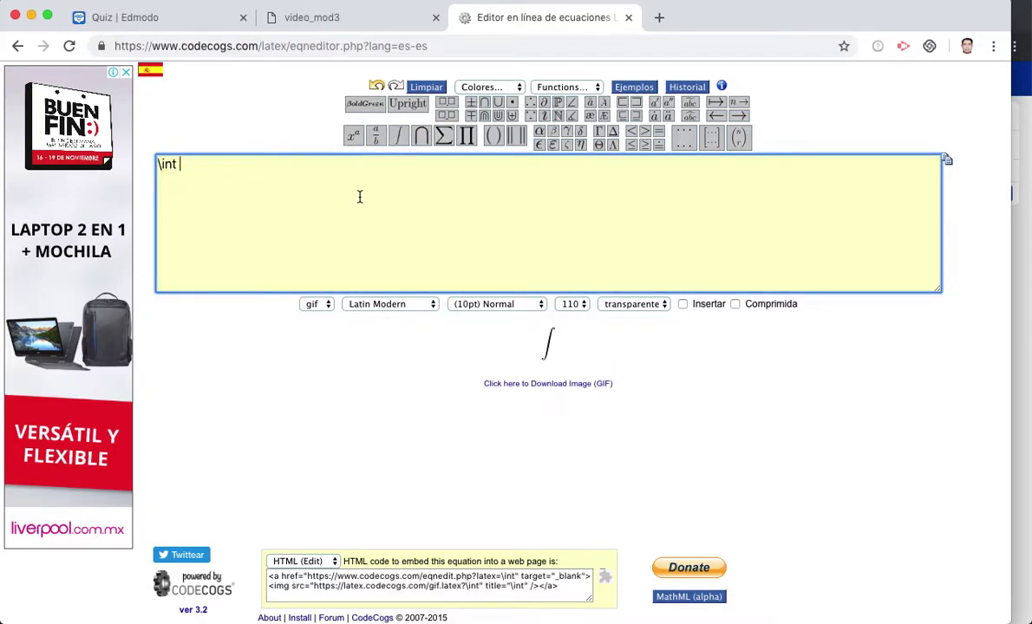
{"action": "type", "text": "x"}
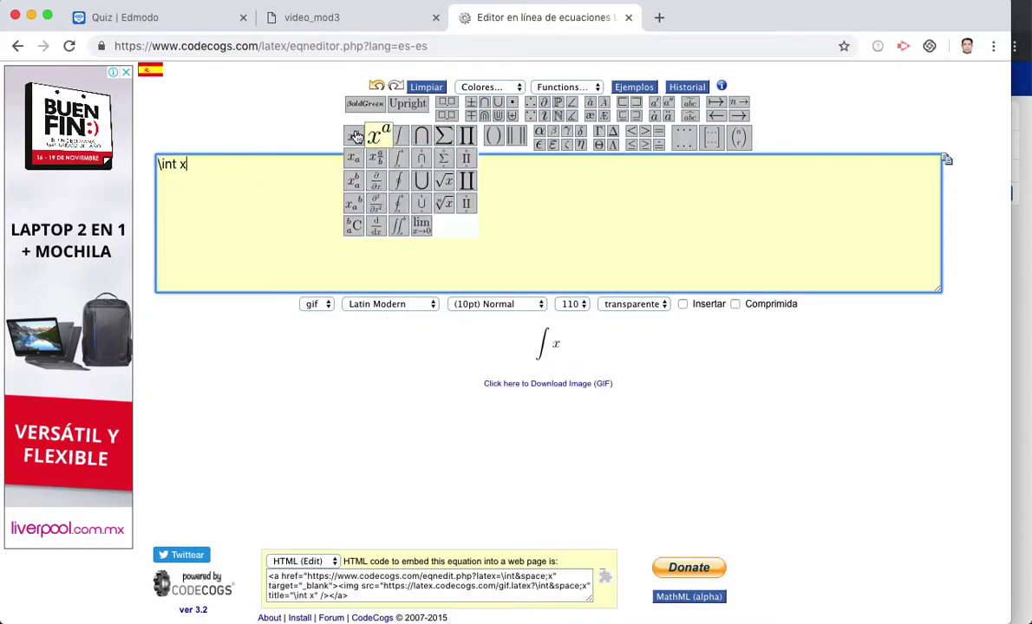
{"action": "left_click", "coordinate": [354, 135]}
{"action": "type", "text": "2"}
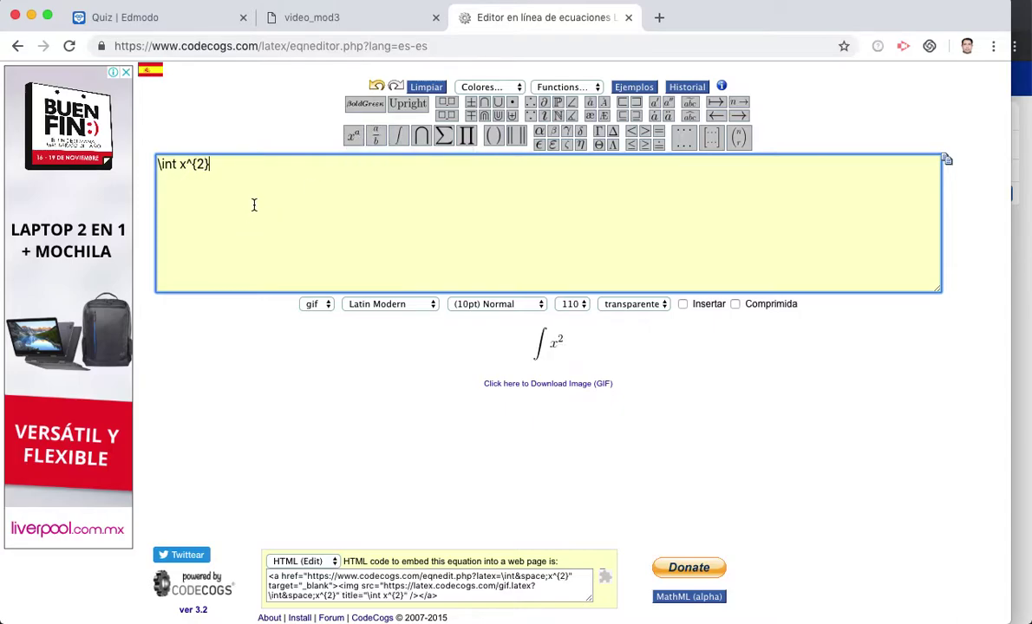
{"action": "left_click", "coordinate": [254, 204]}
{"action": "type", "text": "dx ="}
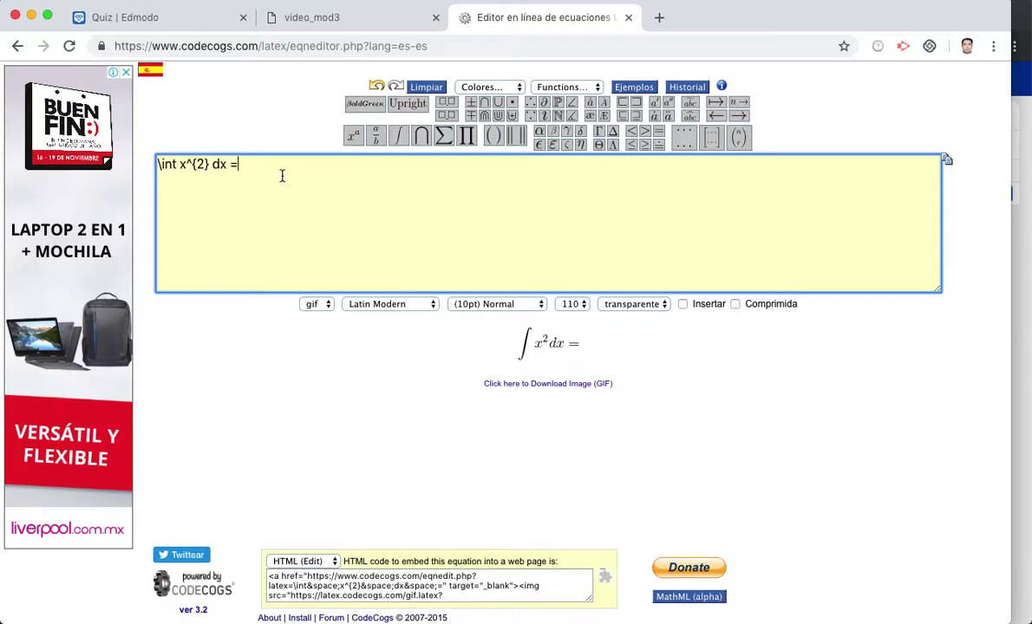
Copy the integral's LaTeX code and paste it between the [math] tags of answer A in the Edmodo quiz
{"action": "key", "text": "super+a"}
{"action": "key", "text": "super+c"}
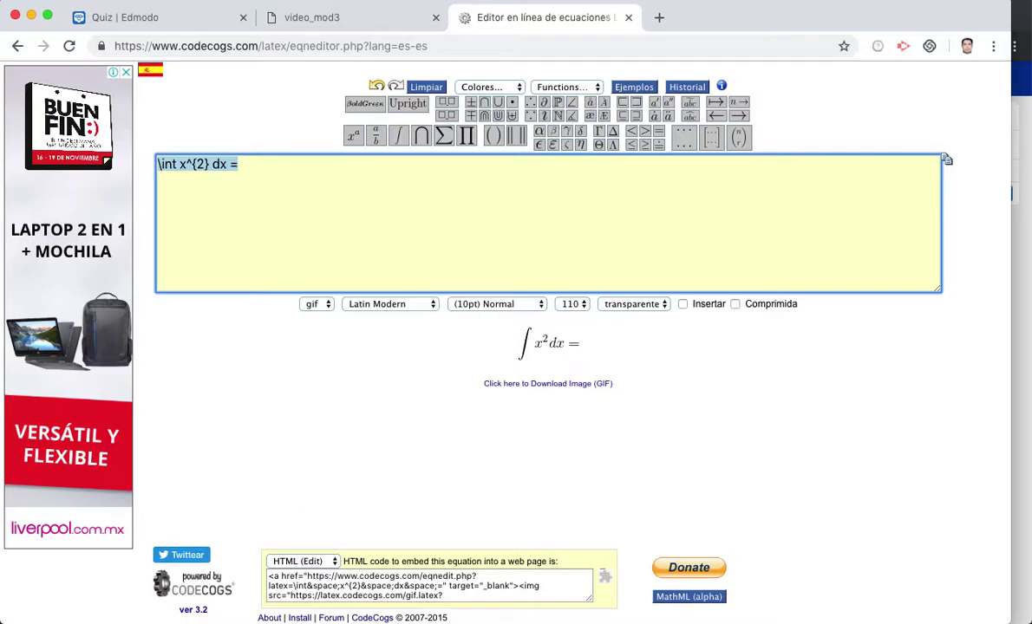
{"action": "left_click", "coordinate": [184, 21]}
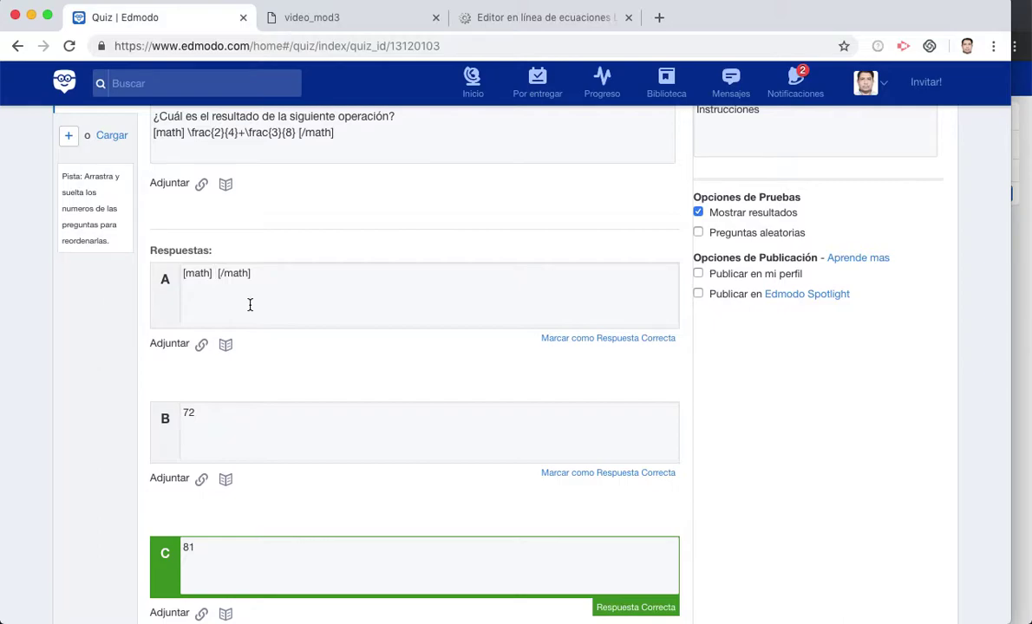
{"action": "key", "text": "super+v"}
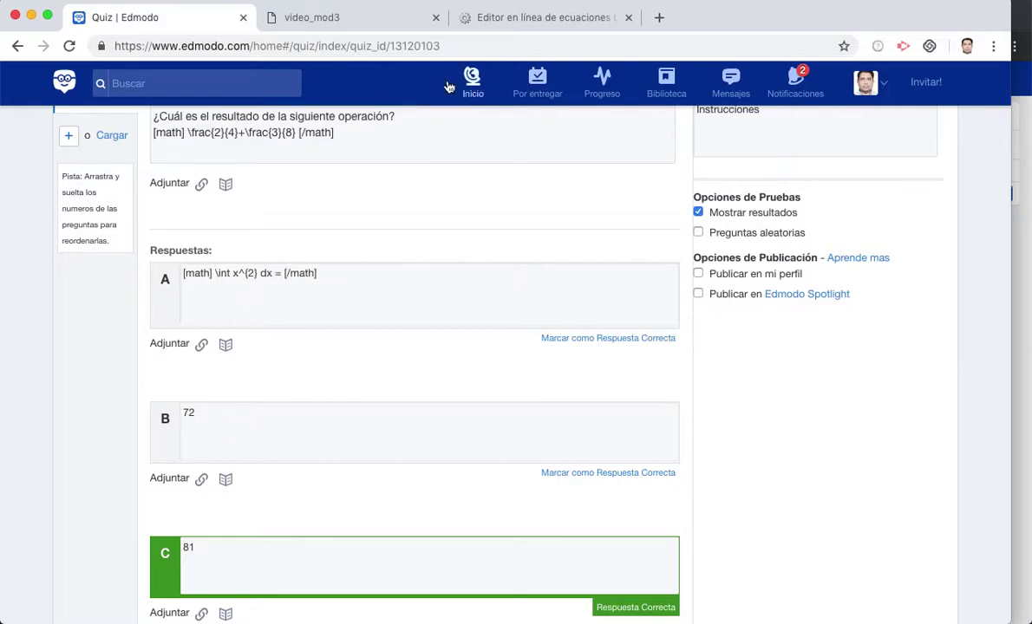
Preview the quiz as a student, start it to check how answer A's integral renders, and close the preview
{"action": "scroll", "coordinate": [647, 197], "scroll_direction": "up", "scroll_amount": 3}
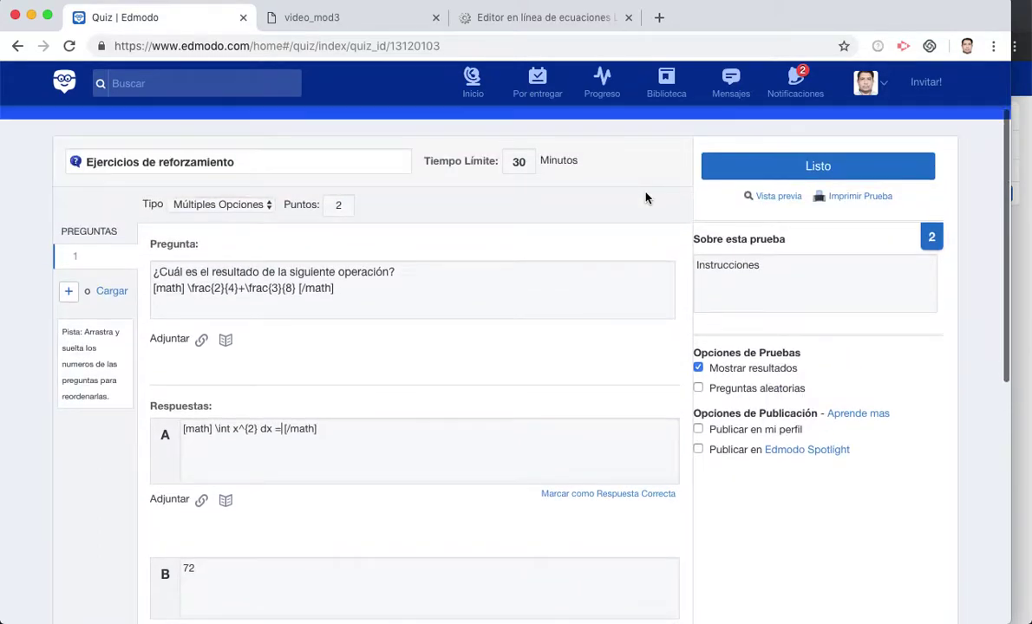
{"action": "left_click", "coordinate": [777, 197]}
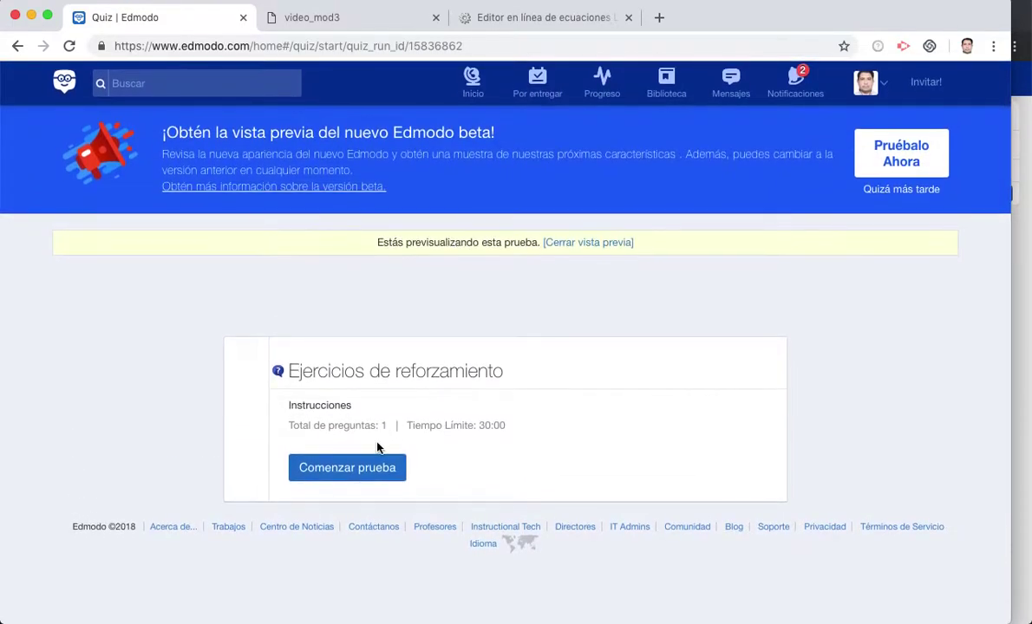
{"action": "left_click", "coordinate": [364, 474]}
{"action": "scroll", "coordinate": [359, 476], "scroll_direction": "down", "scroll_amount": 4}
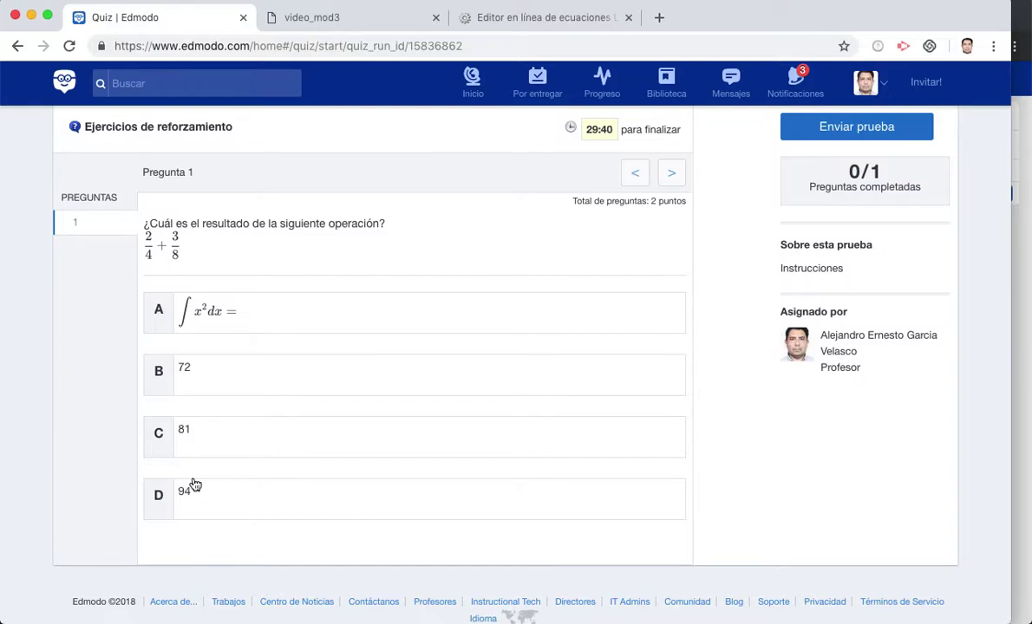
{"action": "scroll", "coordinate": [195, 486], "scroll_direction": "up", "scroll_amount": 3}
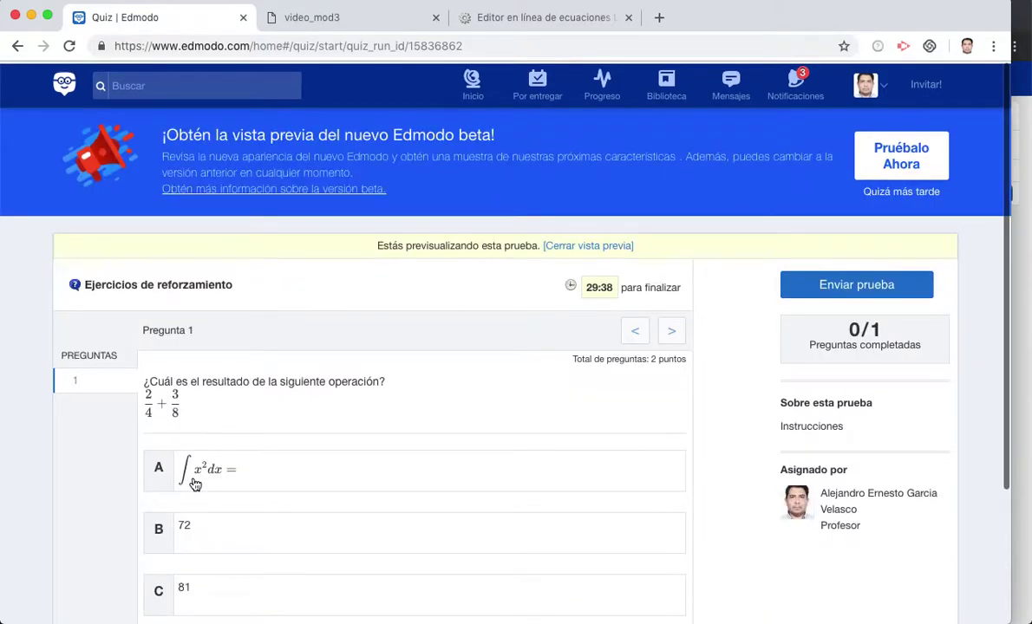
{"action": "left_click", "coordinate": [588, 243]}
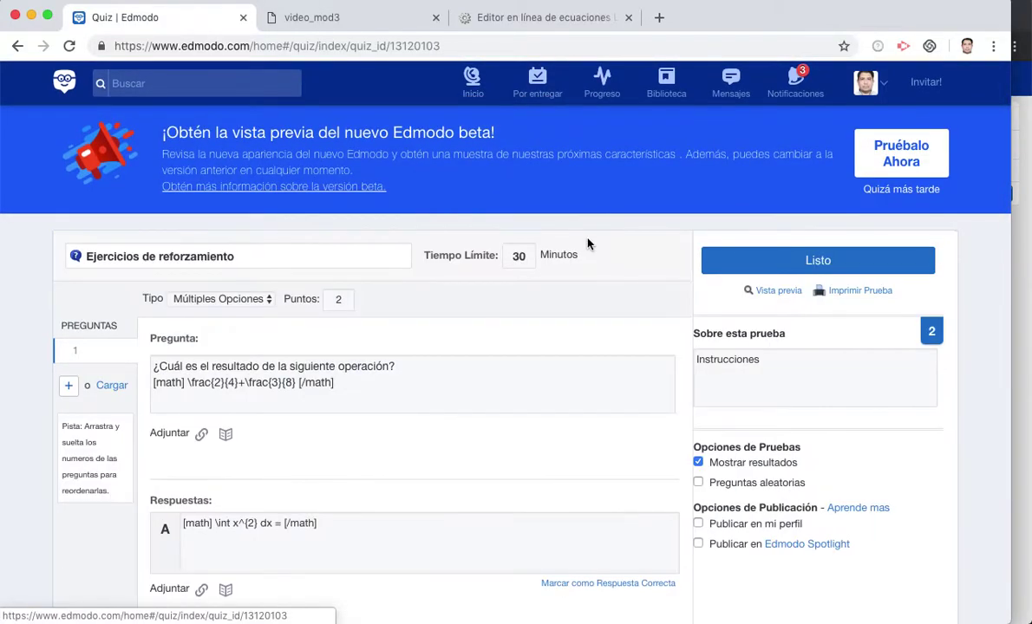
Replace the text of answer B in question 1 with an empty pair of [math] [/math] tags
{"action": "scroll", "coordinate": [420, 419], "scroll_direction": "down", "scroll_amount": 5}
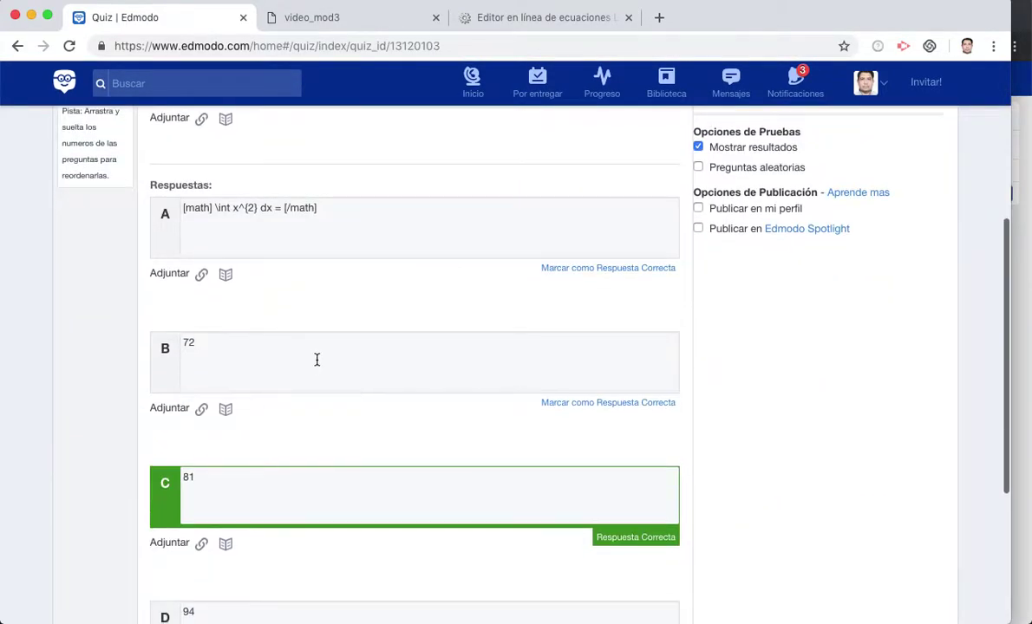
{"action": "left_click", "coordinate": [257, 342]}
{"action": "key", "text": "BackSpace"}
{"action": "key", "text": "BackSpace"}
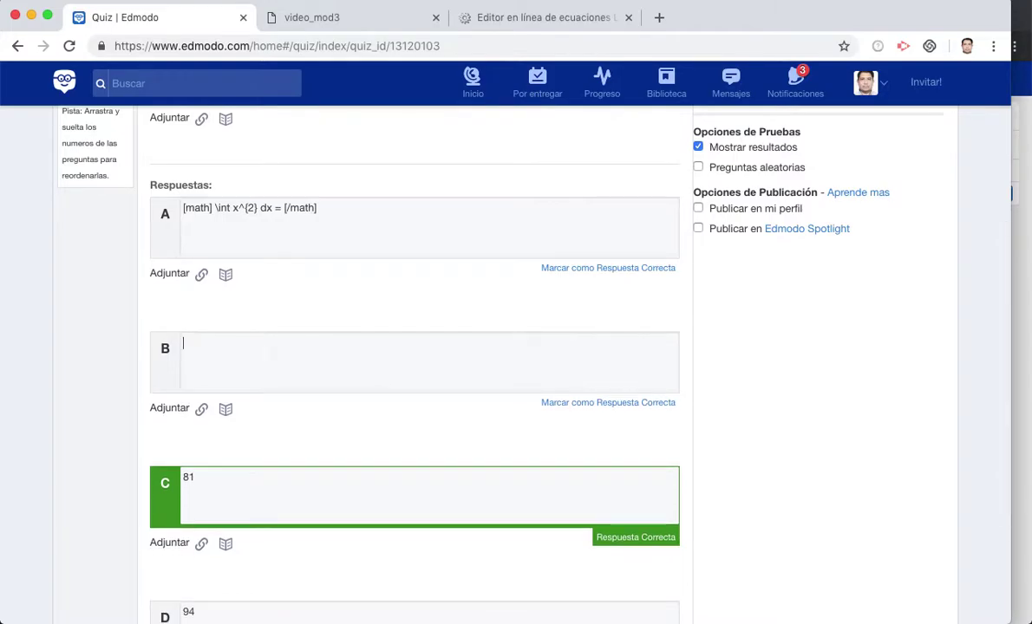
{"action": "type", "text": "["}
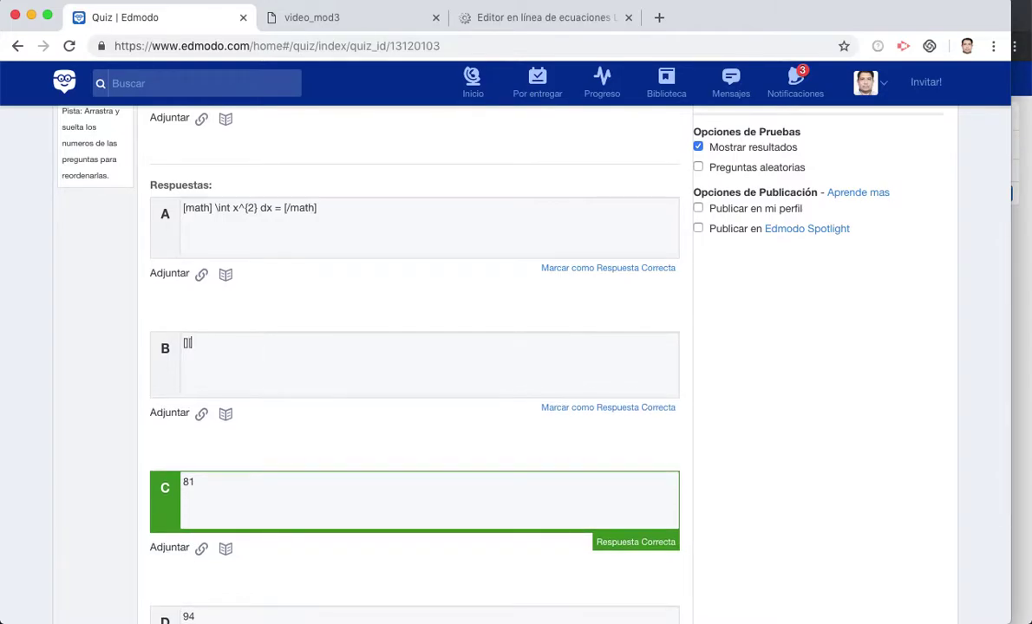
{"action": "type", "text": "math"}
{"action": "left_click", "coordinate": [214, 343]}
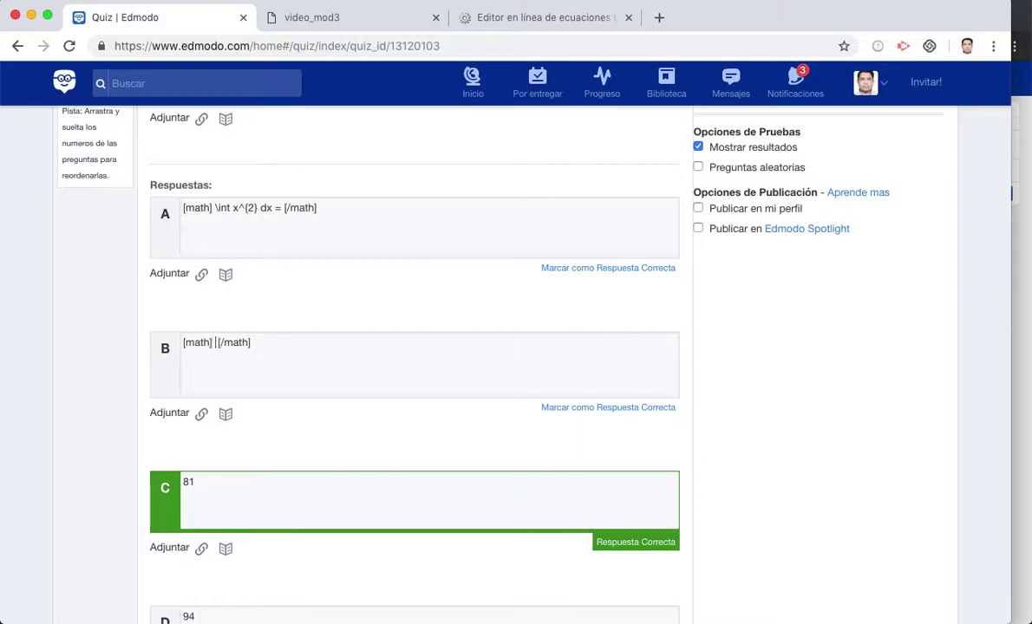
Switch to the CodeCogs equation editor and replace the integral with an empty square root
{"action": "left_click", "coordinate": [488, 18]}
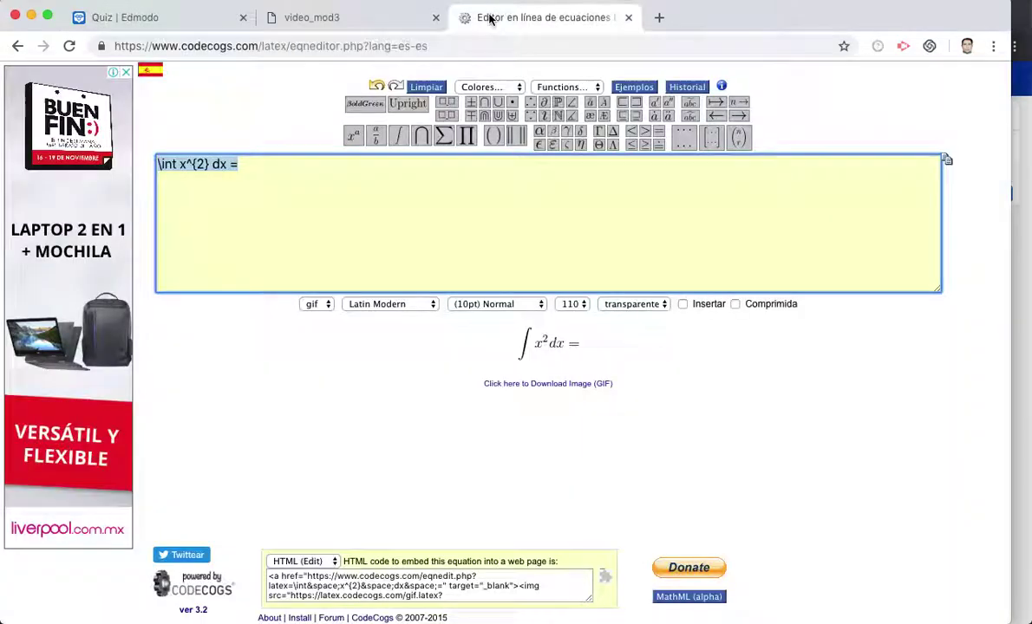
{"action": "key", "text": "BackSpace"}
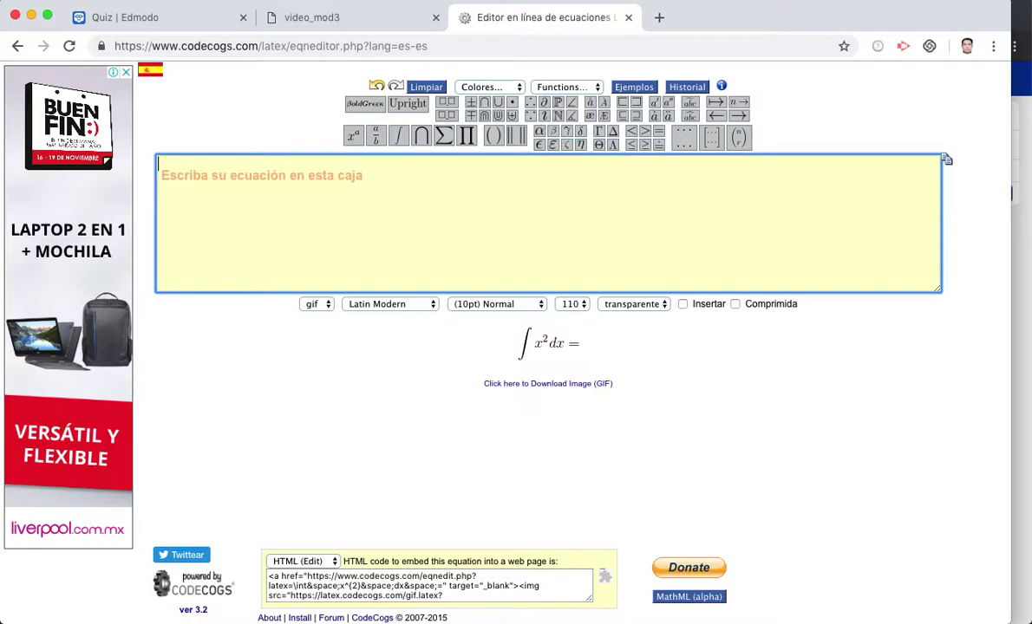
{"action": "mouse_move", "coordinate": [378, 147]}
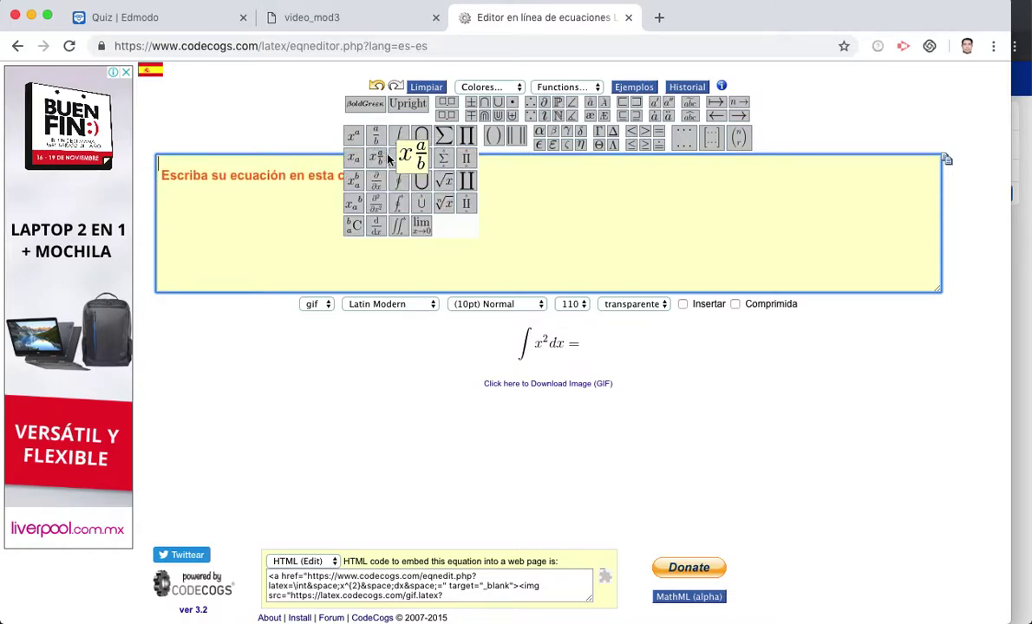
{"action": "left_click", "coordinate": [445, 185]}
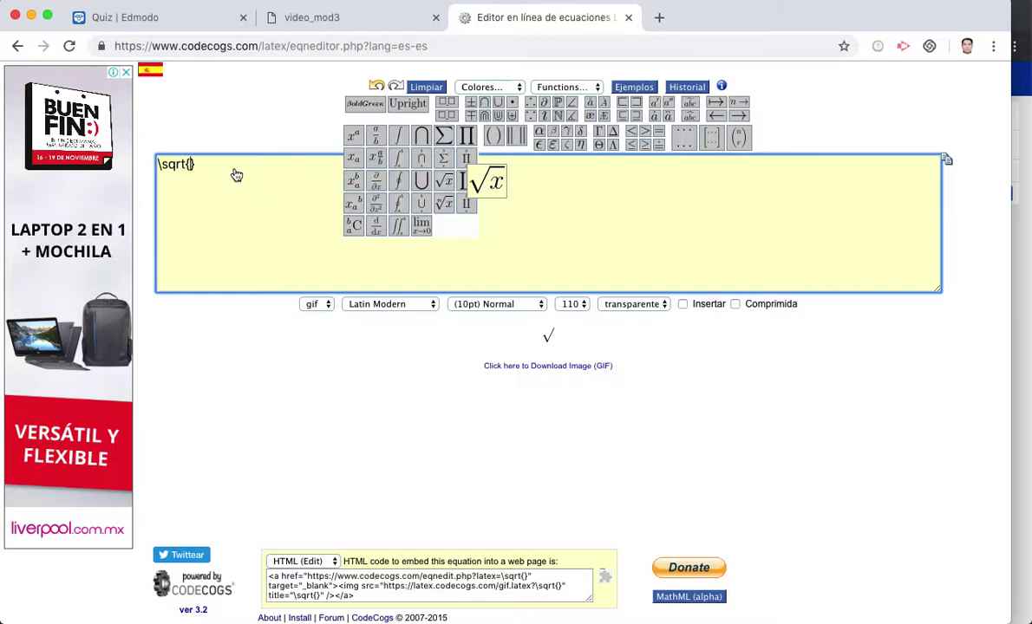
{"action": "type", "text": "\\frac{\\frac{}{}}{}"}
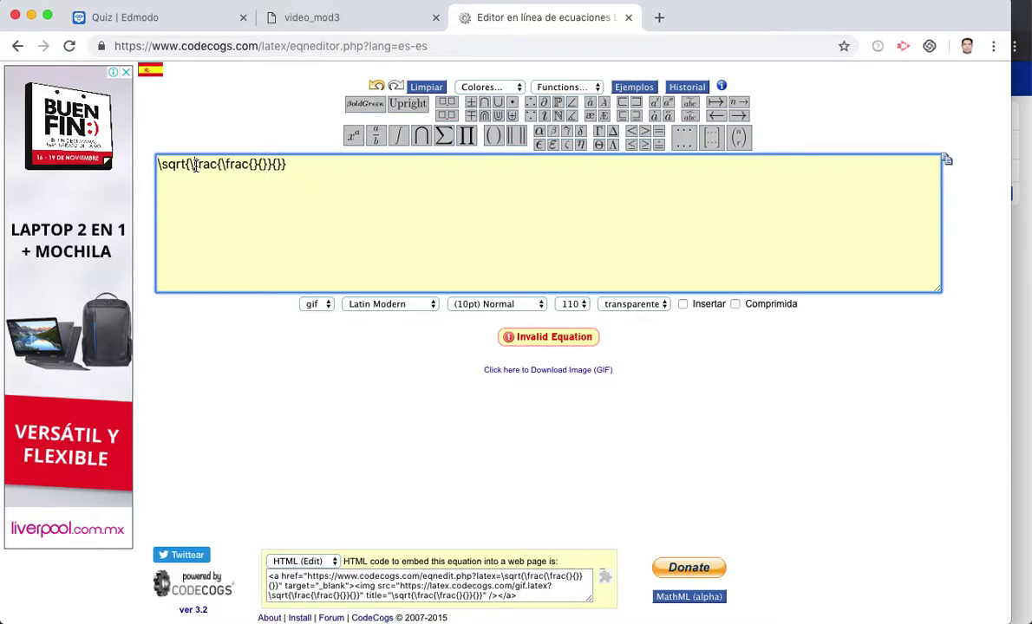
{"action": "left_click", "coordinate": [195, 167]}
{"action": "key", "text": "BackSpace"}
{"action": "key", "text": "BackSpace"}
{"action": "key", "text": "BackSpace"}
{"action": "key", "text": "BackSpace"}
{"action": "key", "text": "BackSpace"}
{"action": "key", "text": "BackSpace"}
{"action": "key", "text": "BackSpace"}
{"action": "key", "text": "BackSpace"}
{"action": "key", "text": "BackSpace"}
{"action": "key", "text": "BackSpace"}
{"action": "key", "text": "BackSpace"}
{"action": "key", "text": "BackSpace"}
{"action": "key", "text": "BackSpace"}
{"action": "key", "text": "BackSpace"}
{"action": "key", "text": "BackSpace"}
{"action": "key", "text": "BackSpace"}
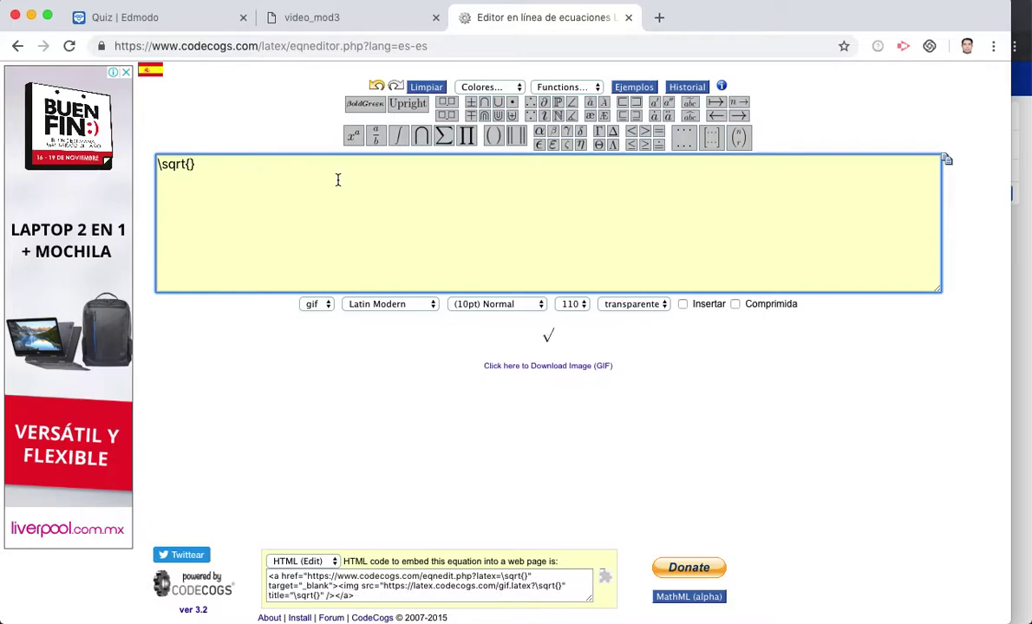
Insert a fraction inside the square root with numerator 4 and denominator 16
{"action": "left_click", "coordinate": [376, 136]}
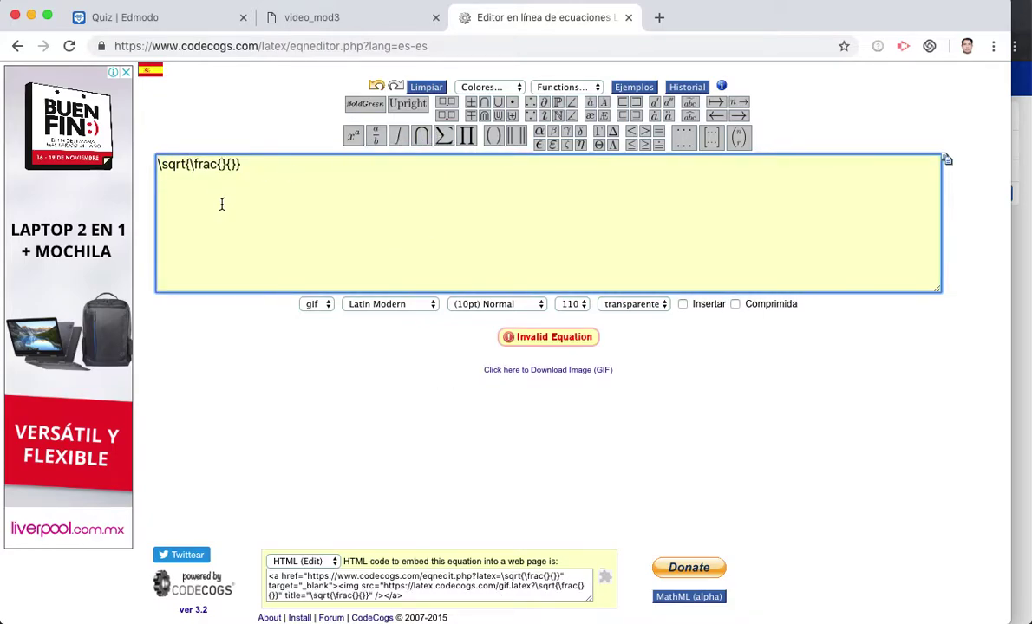
{"action": "type", "text": "4"}
{"action": "key", "text": "Right"}
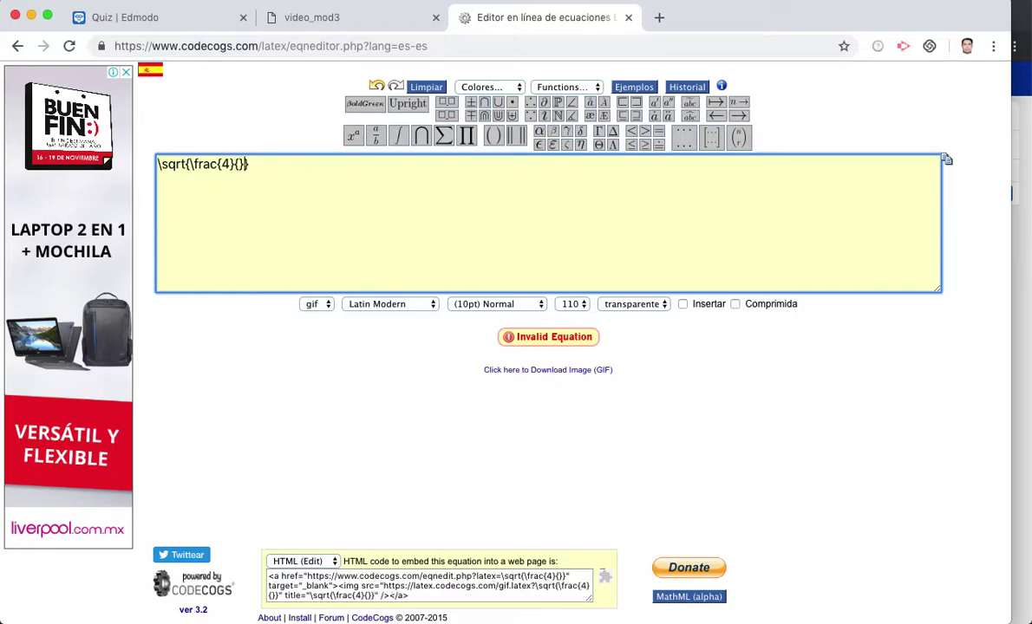
{"action": "type", "text": "16"}
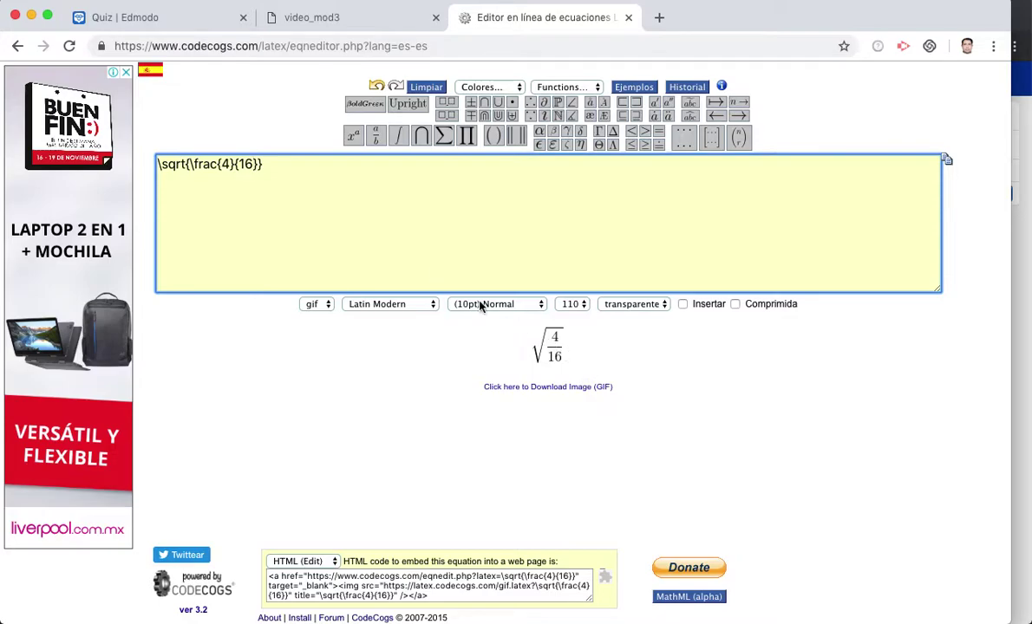
Copy the square root's LaTeX code and paste it between the [math] tags of answer B in the Edmodo quiz
{"action": "left_click_drag", "start_coordinate": [270, 167], "coordinate": [144, 163]}
{"action": "key", "text": "super+c"}
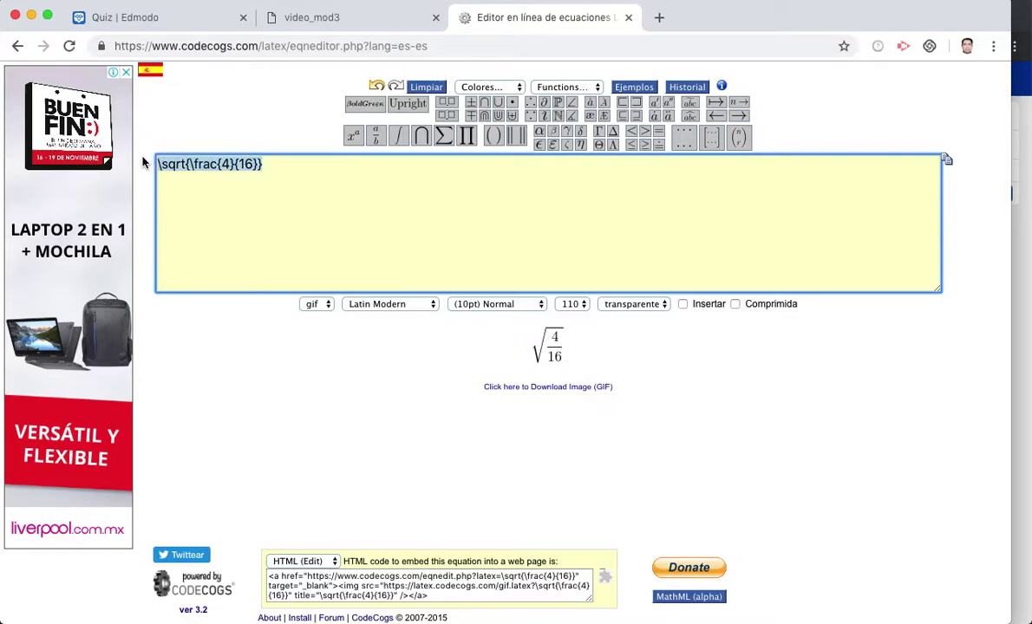
{"action": "left_click", "coordinate": [222, 26]}
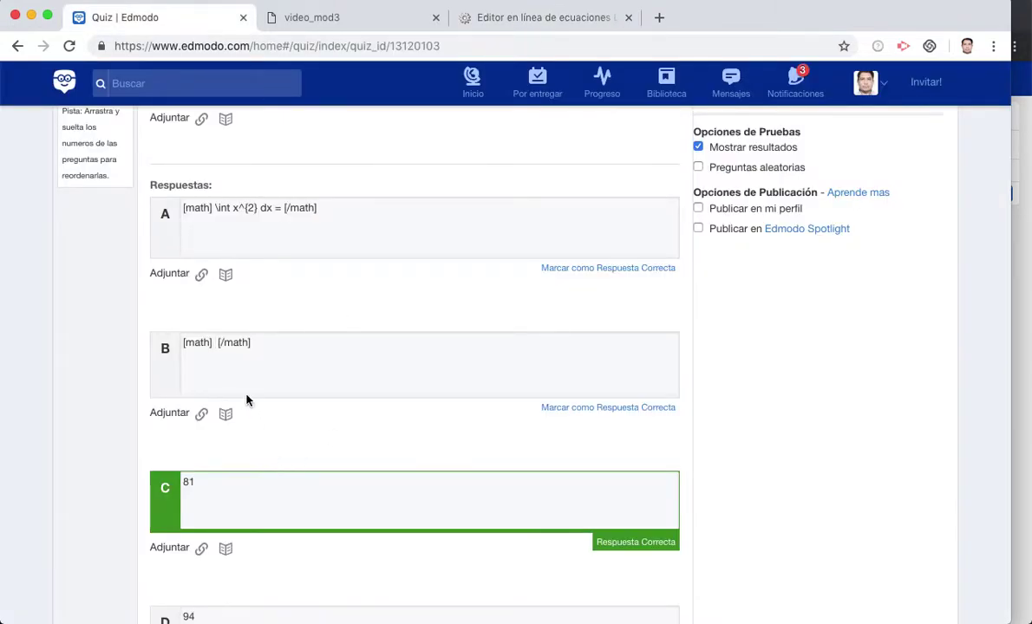
{"action": "key", "text": "super+v"}
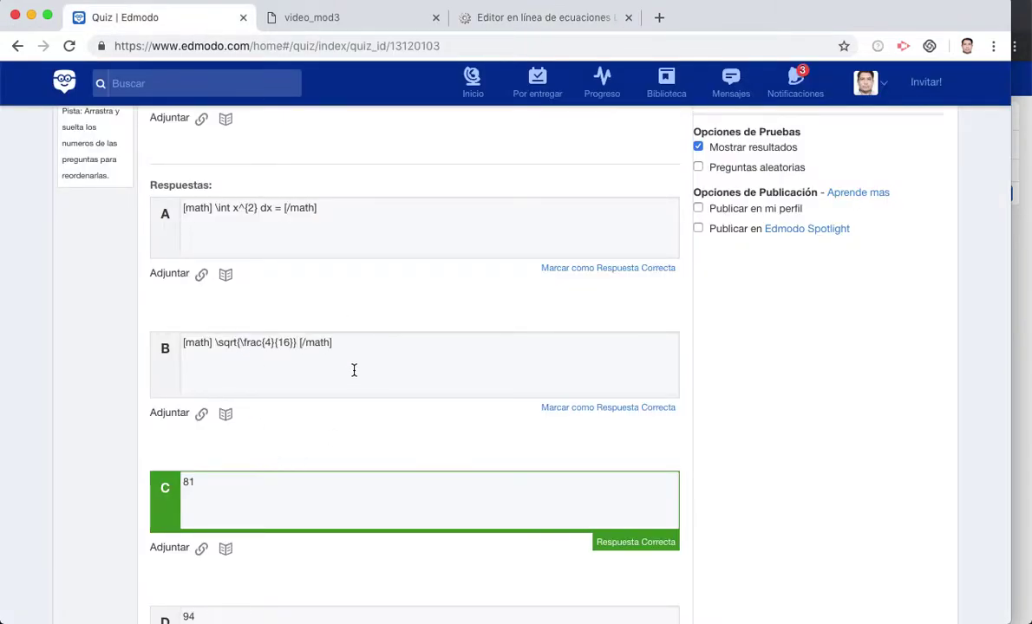
Preview the quiz again, start it to check how answer B's square root renders, and close the preview
{"action": "scroll", "coordinate": [695, 277], "scroll_direction": "up", "scroll_amount": 5}
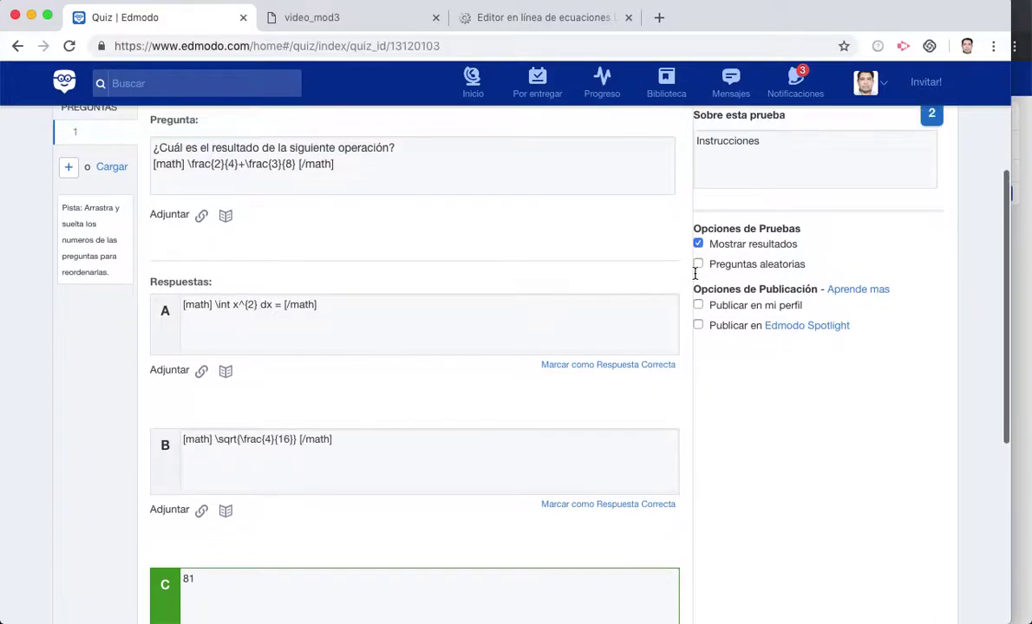
{"action": "left_click", "coordinate": [781, 207]}
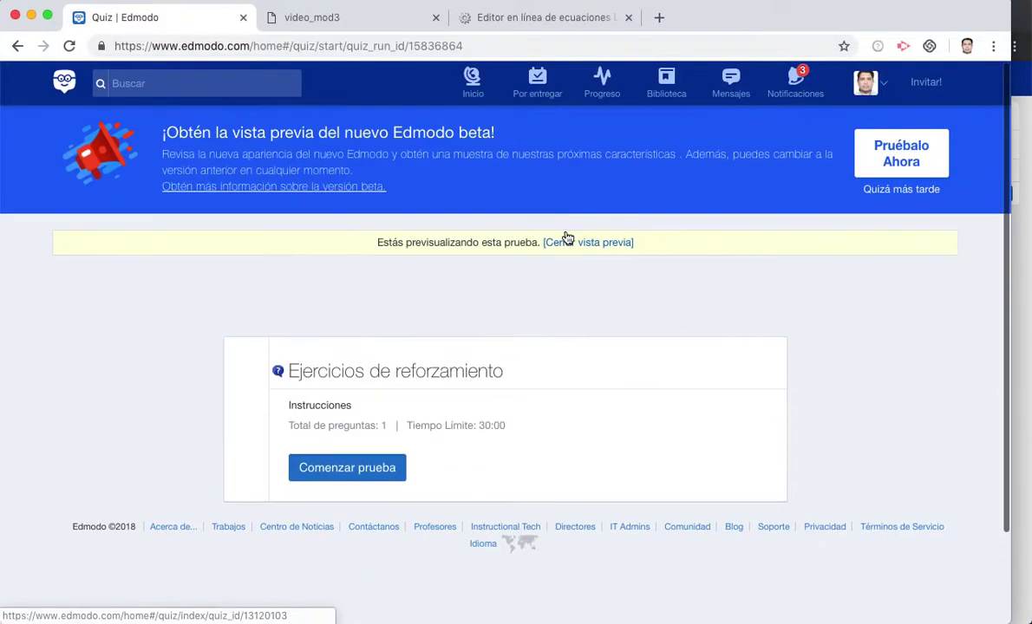
{"action": "left_click", "coordinate": [345, 460]}
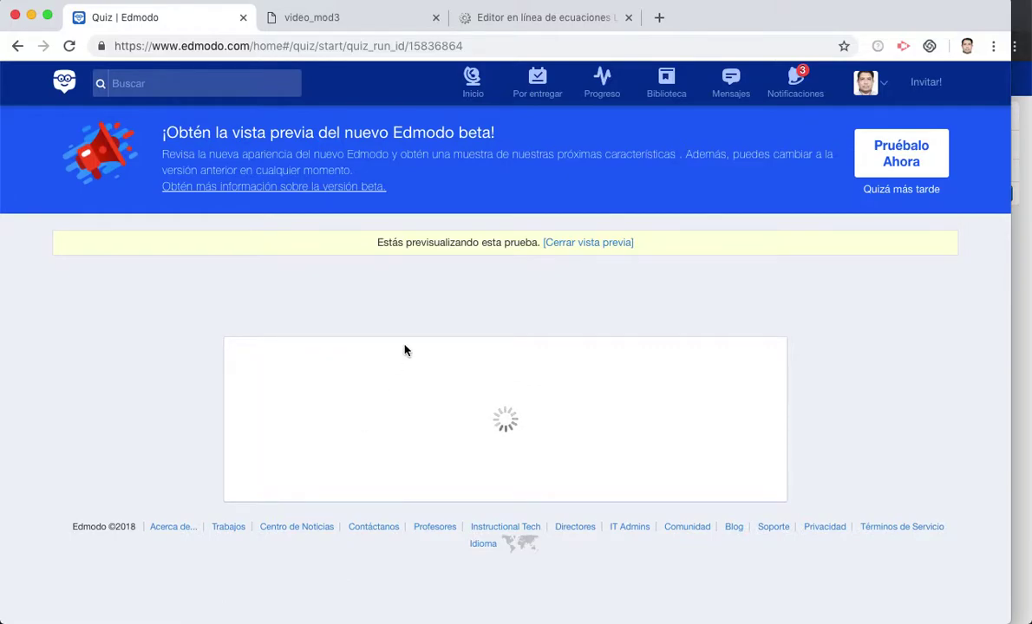
{"action": "scroll", "coordinate": [459, 312], "scroll_direction": "down", "scroll_amount": 3}
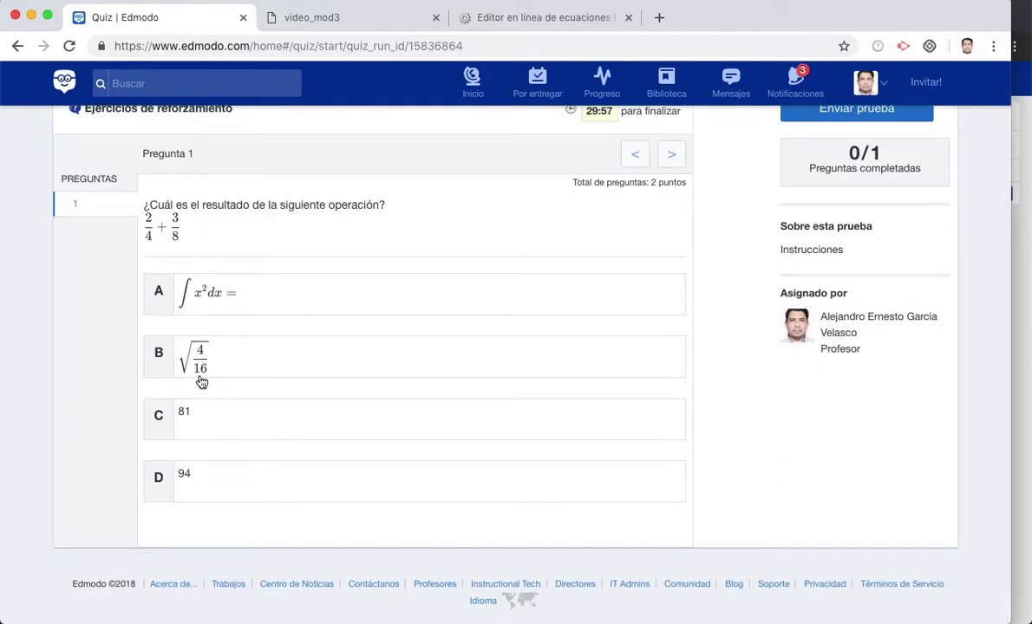
{"action": "scroll", "coordinate": [548, 345], "scroll_direction": "up", "scroll_amount": 3}
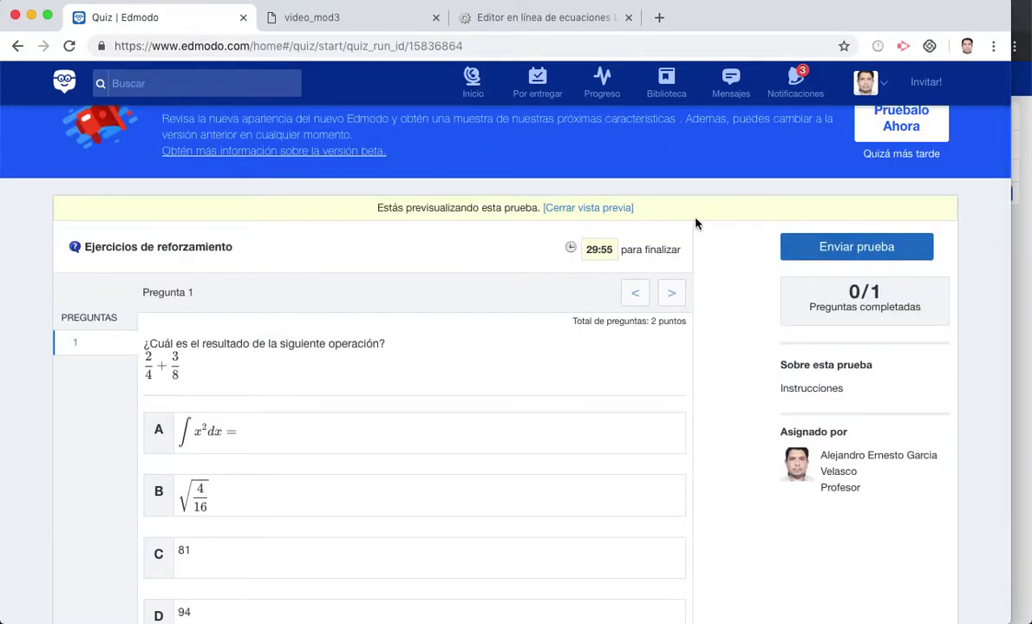
{"action": "left_click", "coordinate": [616, 210]}
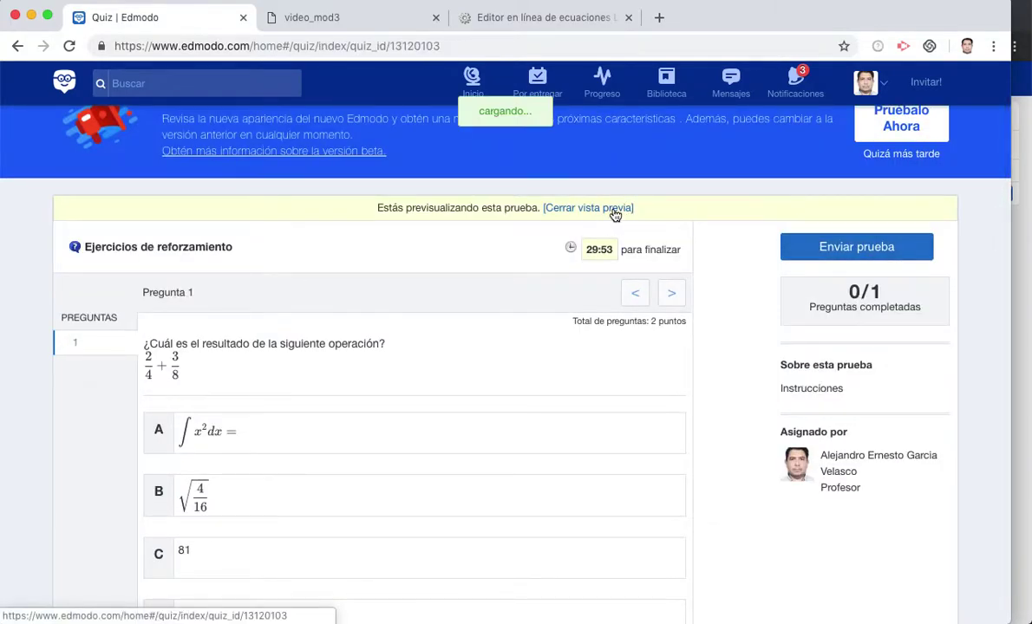
Finish the quiz and send it to the Sesiones SINADEP group with a due date of 11/21/2018 at 9:45 PM
{"action": "scroll", "coordinate": [474, 311], "scroll_direction": "up", "scroll_amount": 1}
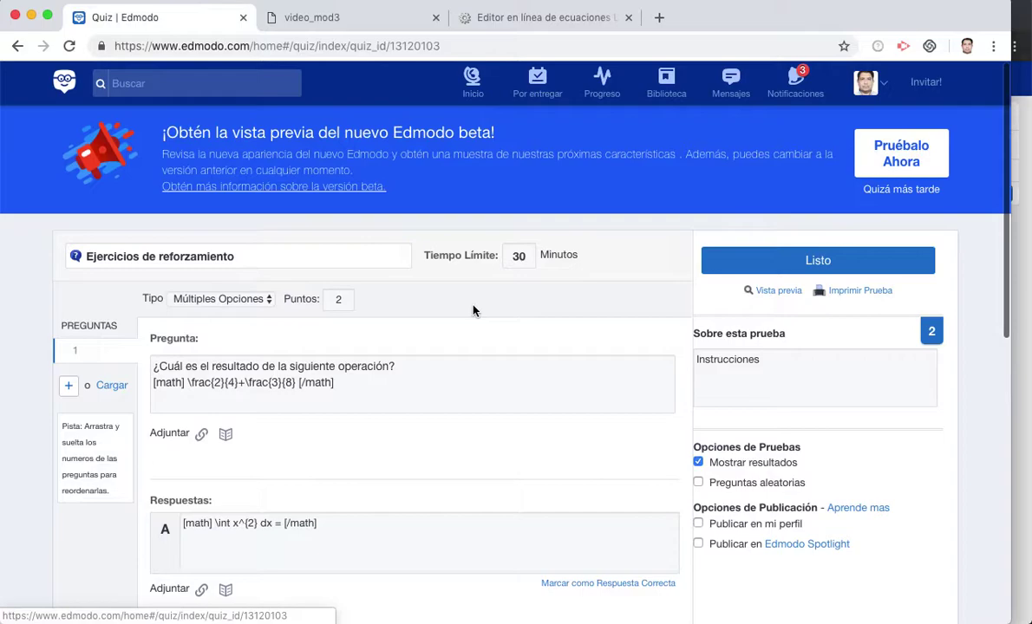
{"action": "left_click", "coordinate": [792, 262]}
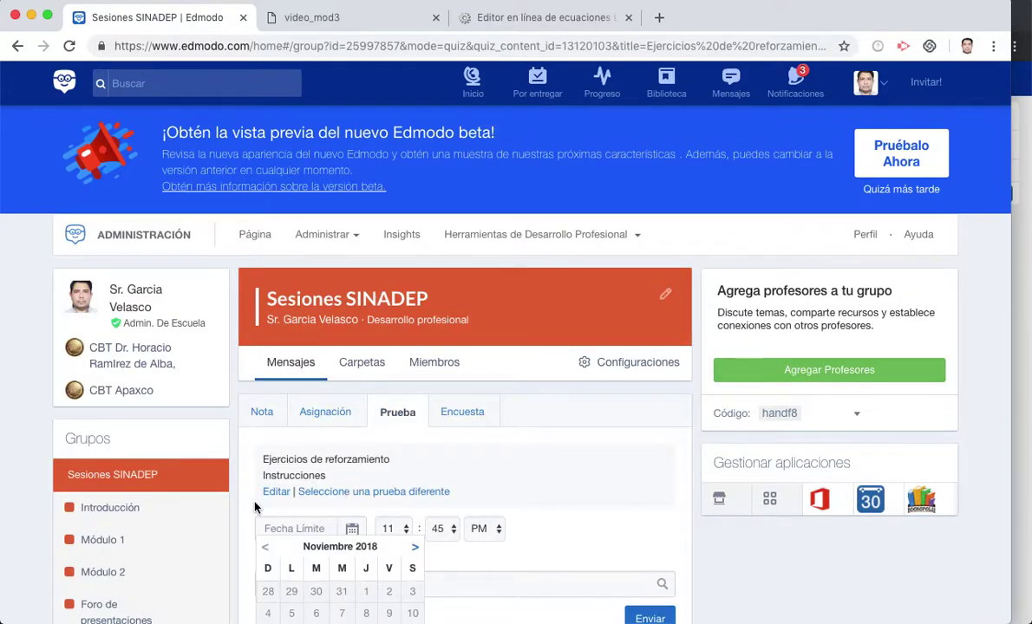
{"action": "scroll", "coordinate": [268, 491], "scroll_direction": "down", "scroll_amount": 3}
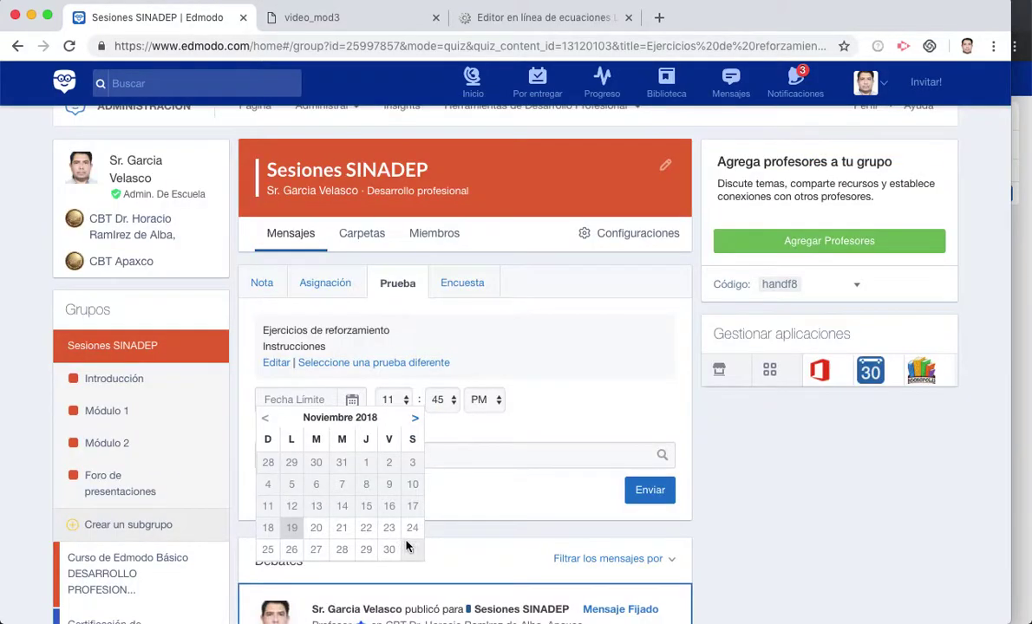
{"action": "left_click", "coordinate": [344, 528]}
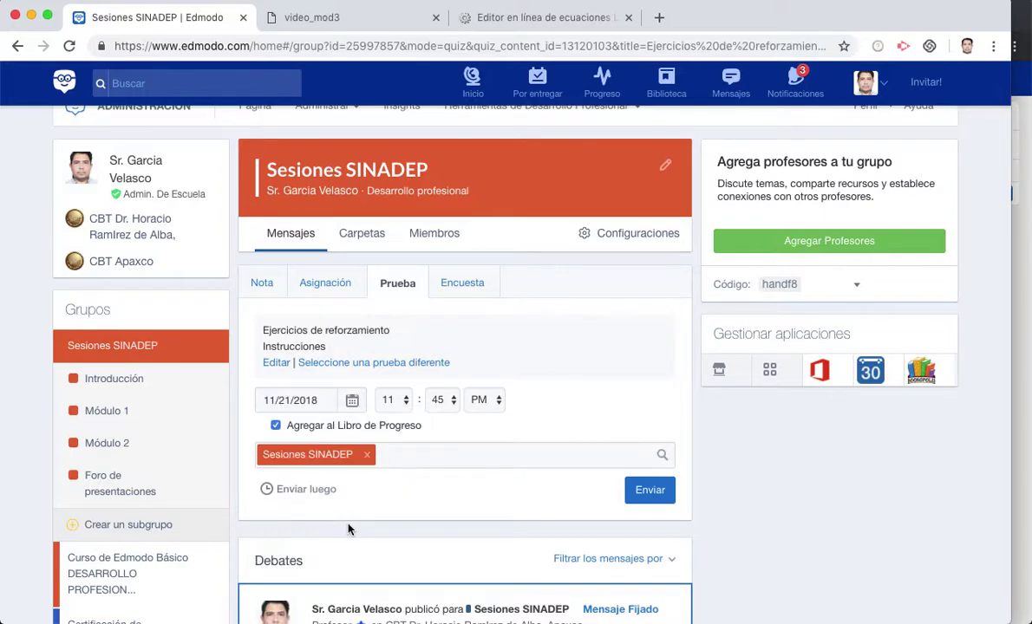
{"action": "left_click", "coordinate": [404, 400]}
{"action": "left_click", "coordinate": [390, 371]}
{"action": "left_click", "coordinate": [650, 495]}
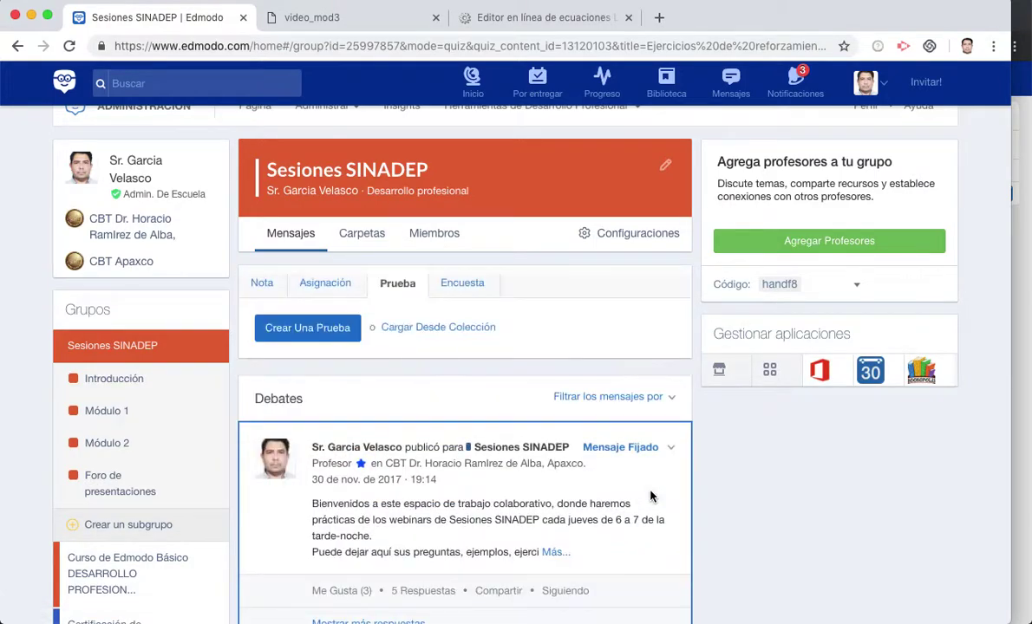
{"action": "scroll", "coordinate": [651, 496], "scroll_direction": "down", "scroll_amount": 5}
{"action": "scroll", "coordinate": [650, 494], "scroll_direction": "down", "scroll_amount": 6}
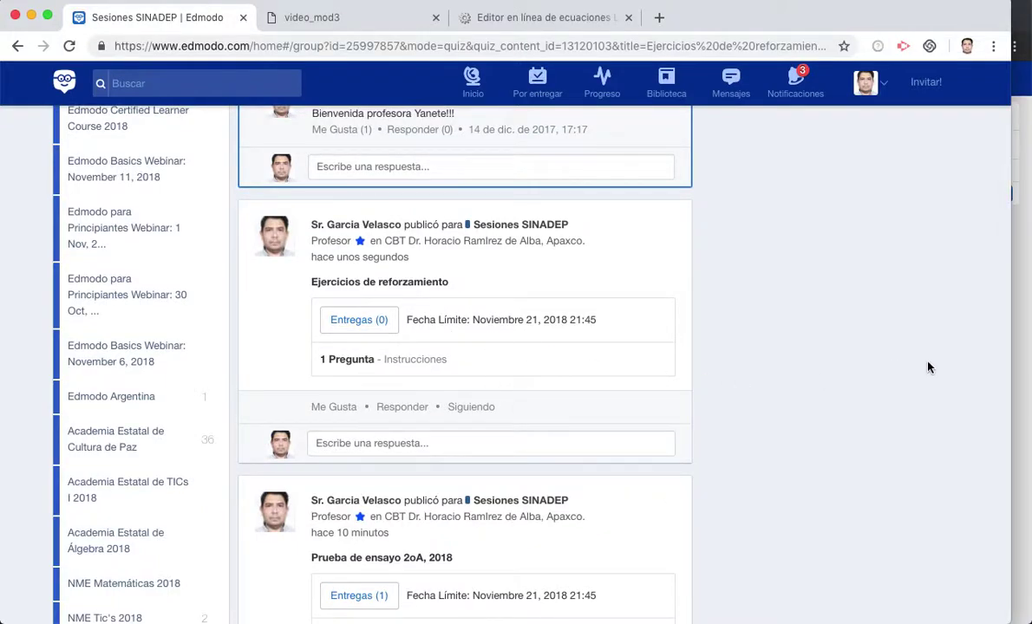
Switch to the student's Edmodo window, reload the home page and start the Ejercicios de reforzamiento quiz
{"action": "left_click", "coordinate": [1016, 350]}
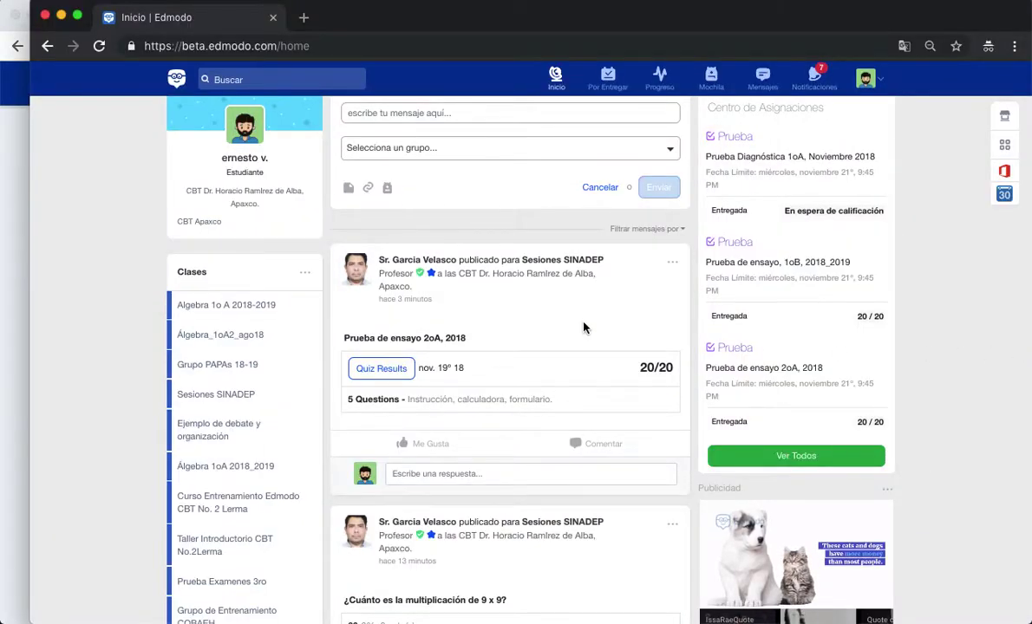
{"action": "left_click", "coordinate": [352, 45]}
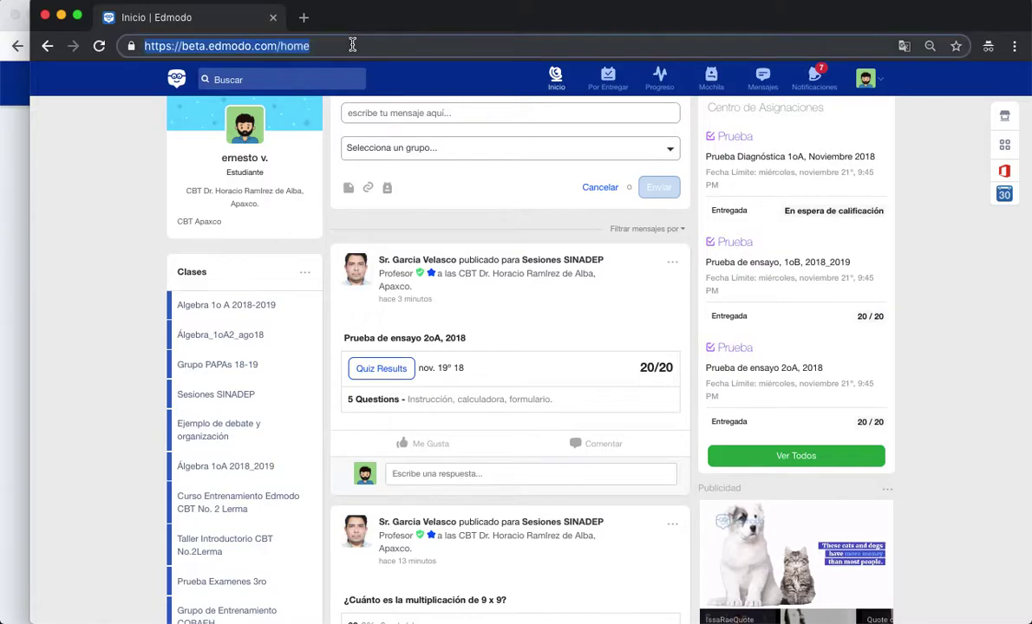
{"action": "key", "text": "Return"}
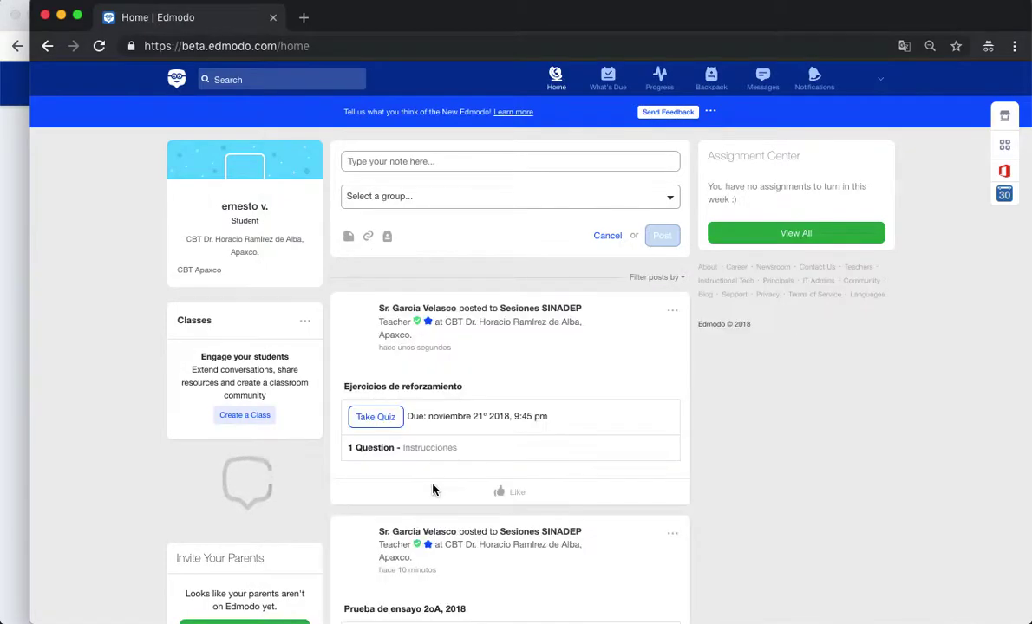
{"action": "scroll", "coordinate": [451, 451], "scroll_direction": "down", "scroll_amount": 1}
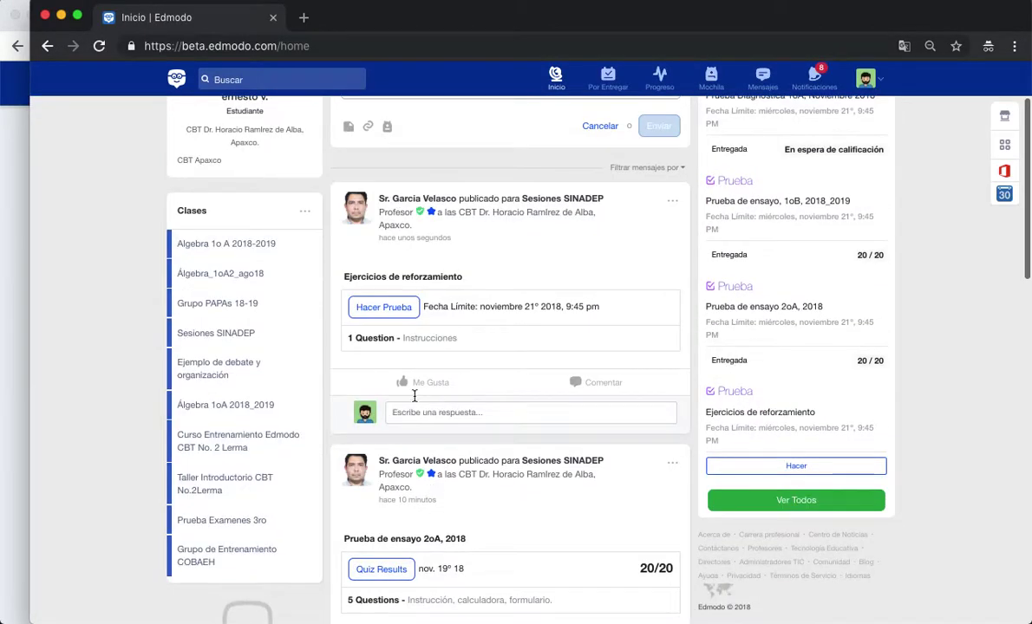
{"action": "left_click", "coordinate": [384, 308]}
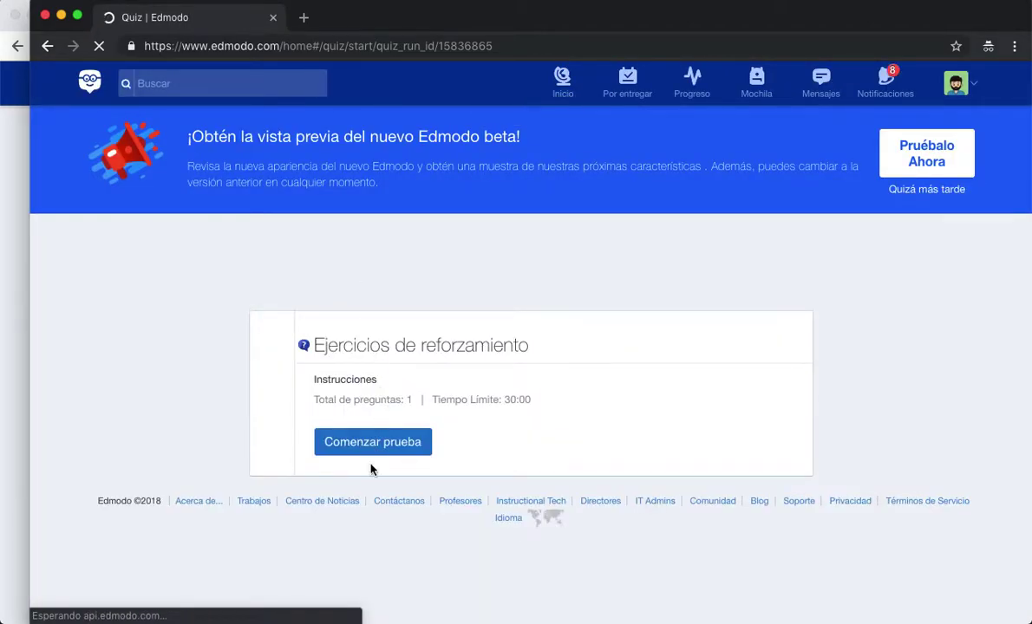
{"action": "left_click", "coordinate": [370, 443]}
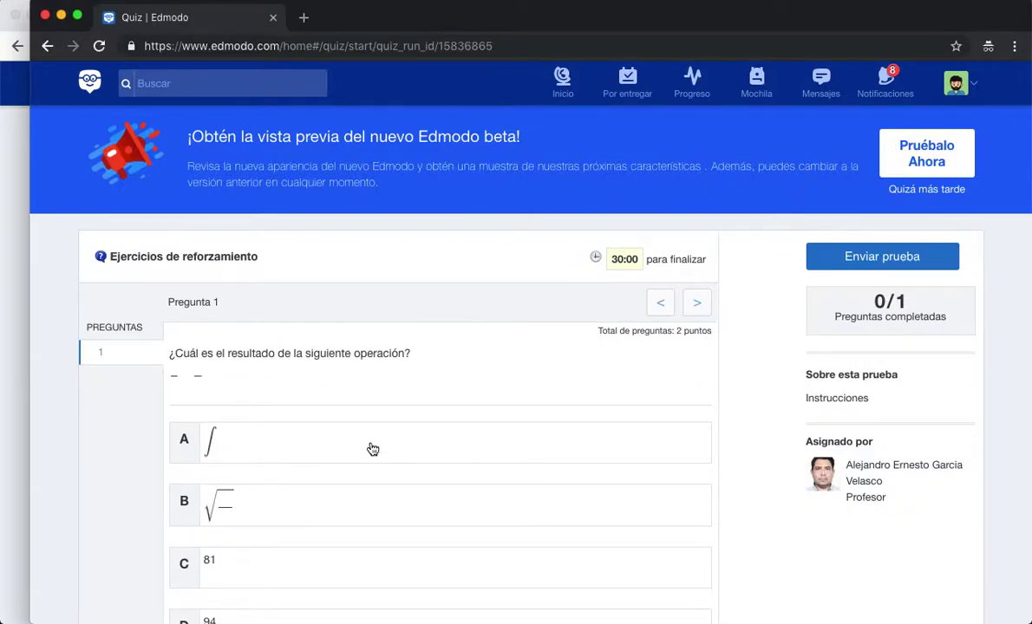
{"action": "scroll", "coordinate": [373, 446], "scroll_direction": "down", "scroll_amount": 1}
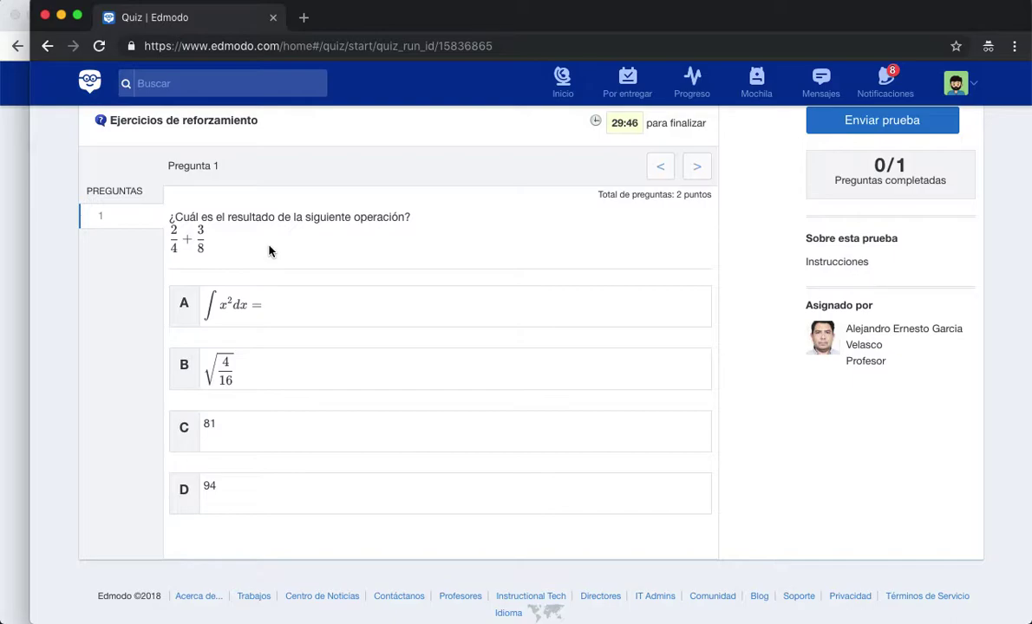
Try to submit the quiz unanswered, return to review it, choose answer A and submit it for grading
{"action": "left_click", "coordinate": [858, 128]}
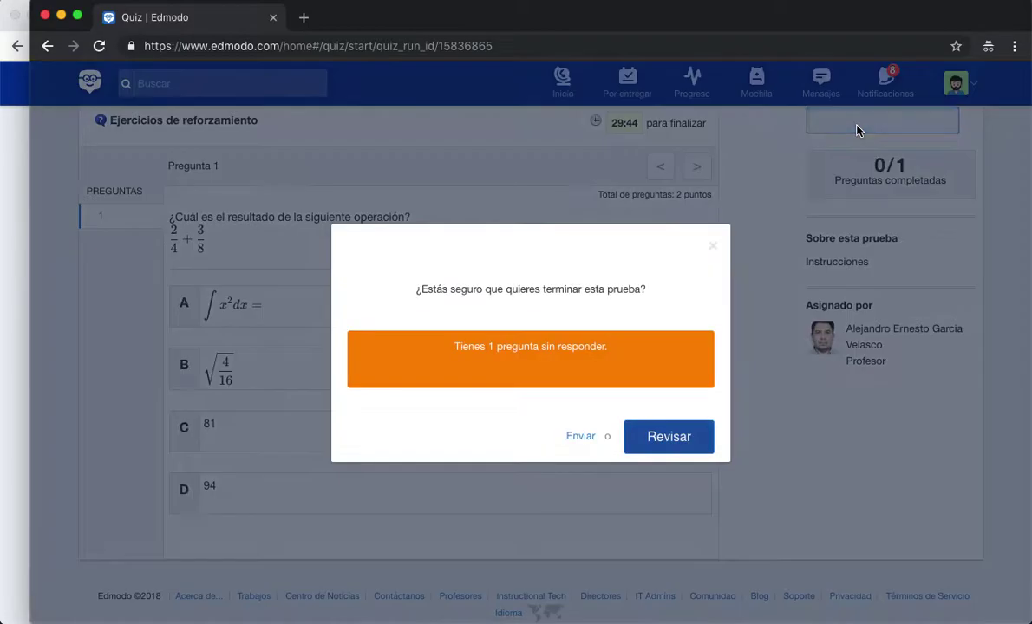
{"action": "left_click", "coordinate": [657, 439]}
{"action": "left_click", "coordinate": [290, 308]}
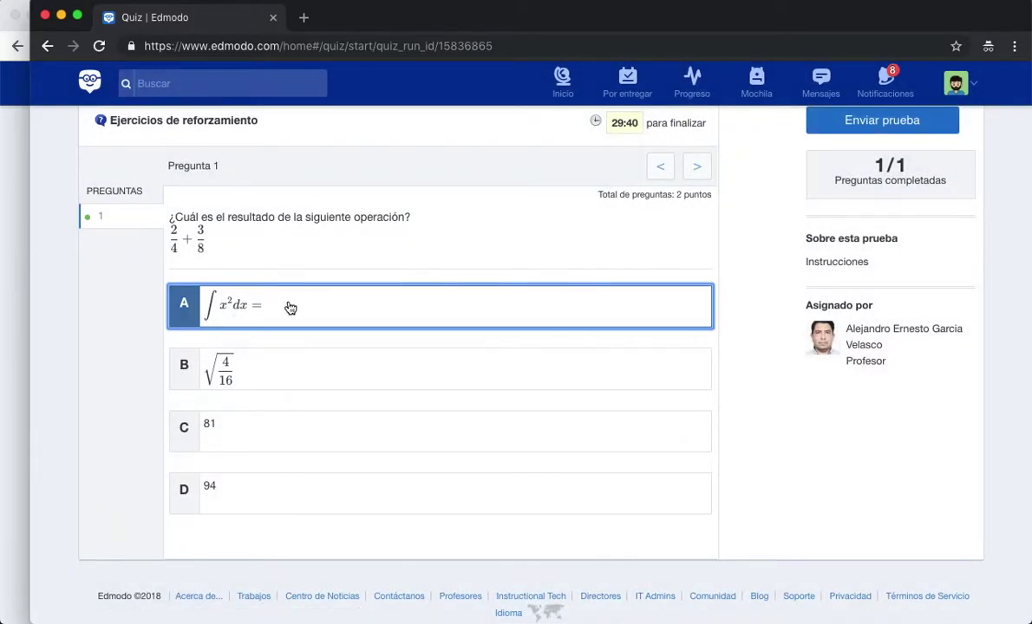
{"action": "left_click", "coordinate": [852, 125]}
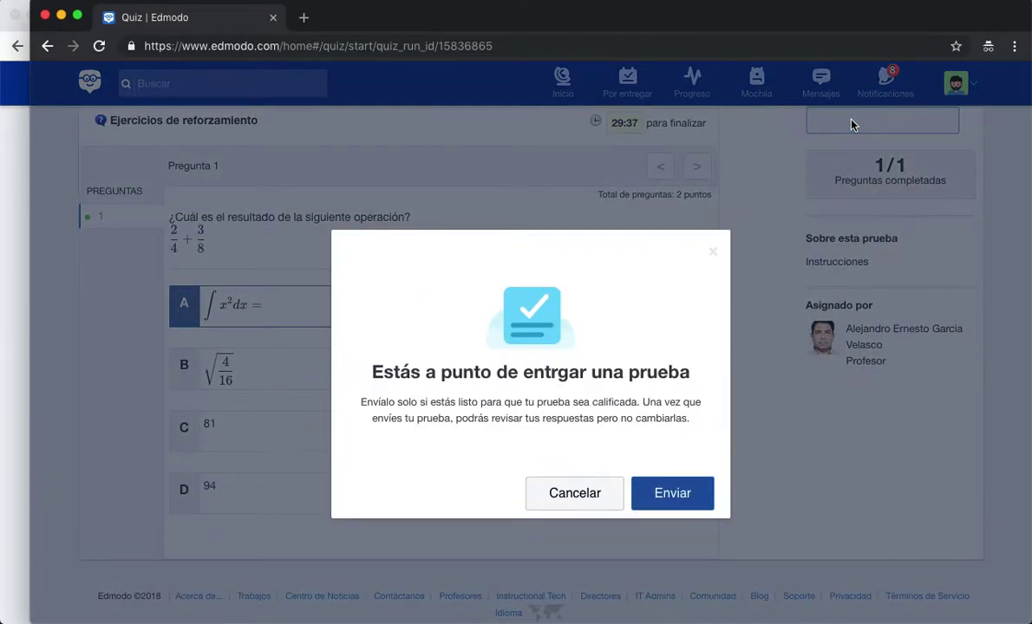
{"action": "left_click", "coordinate": [653, 491]}
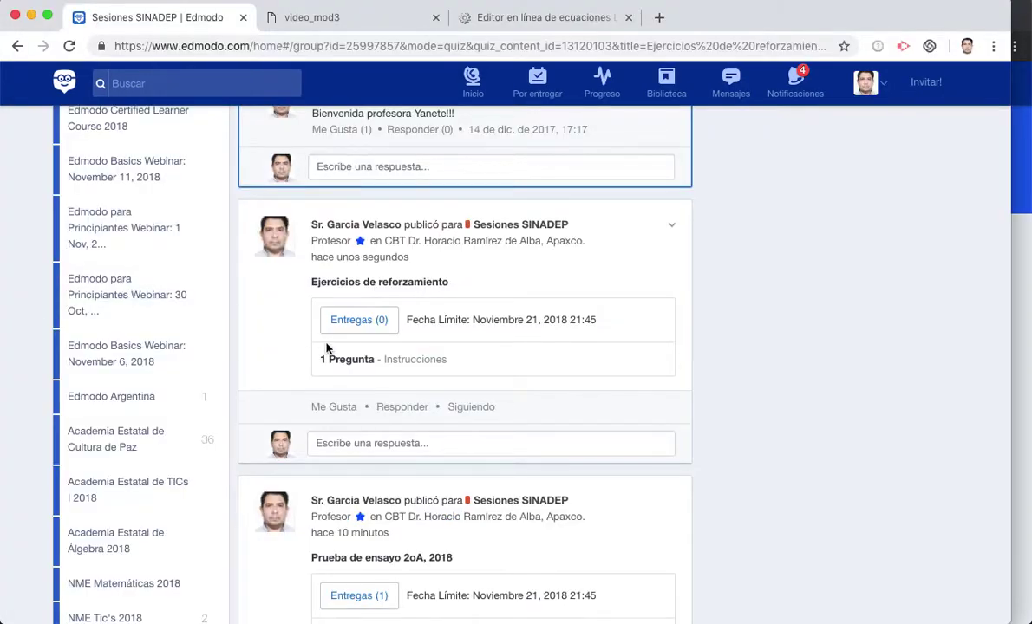
In the teacher's Edmodo window, open the submissions of Ejercicios de reforzamiento and review the scores and question breakdown
{"action": "scroll", "coordinate": [326, 349], "scroll_direction": "up", "scroll_amount": 5}
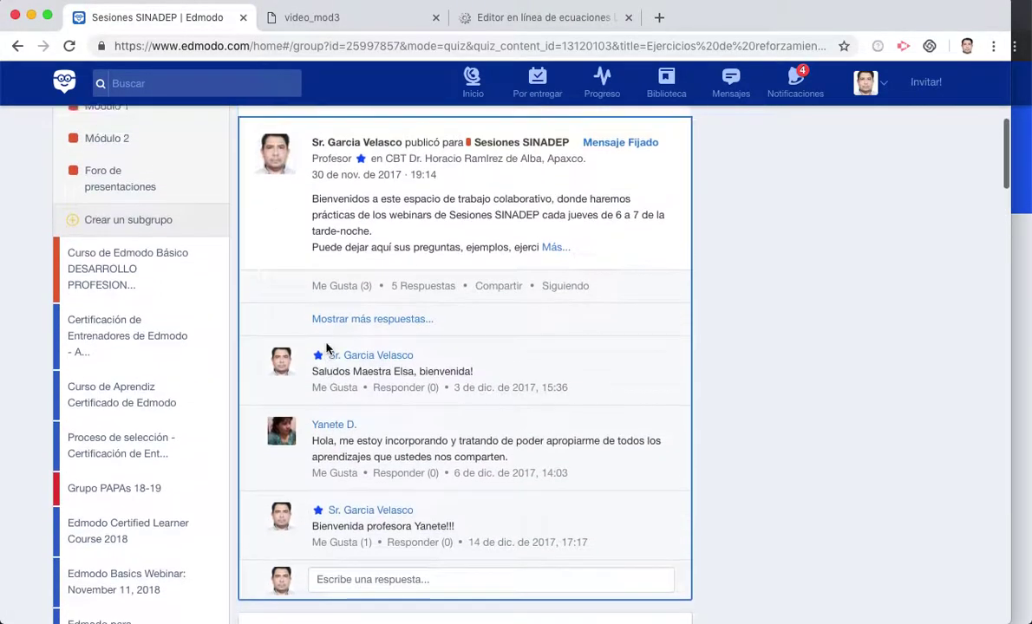
{"action": "scroll", "coordinate": [326, 349], "scroll_direction": "up", "scroll_amount": 4}
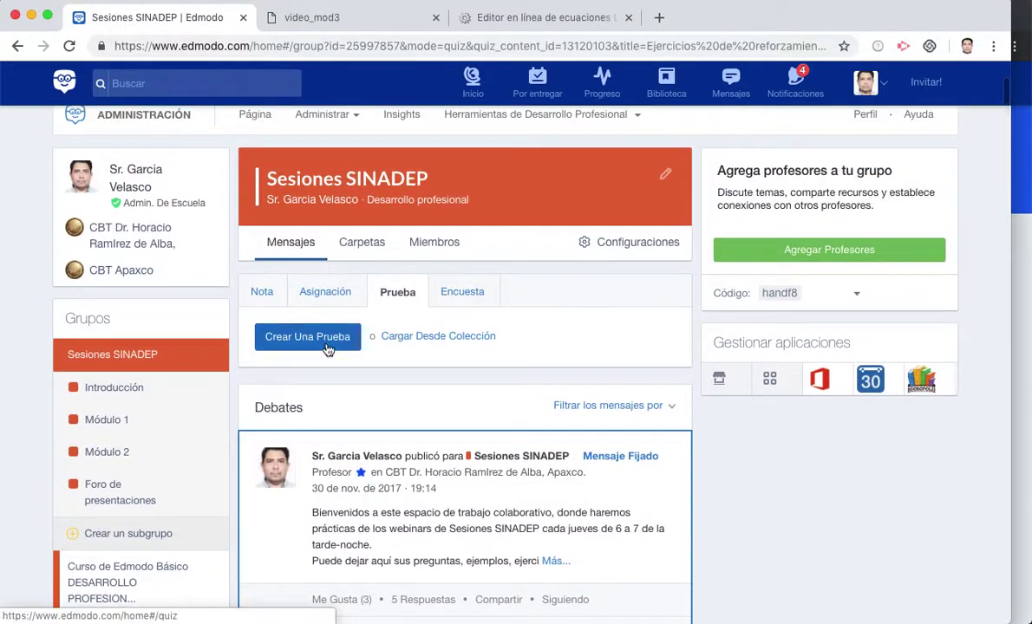
{"action": "scroll", "coordinate": [326, 348], "scroll_direction": "up", "scroll_amount": 3}
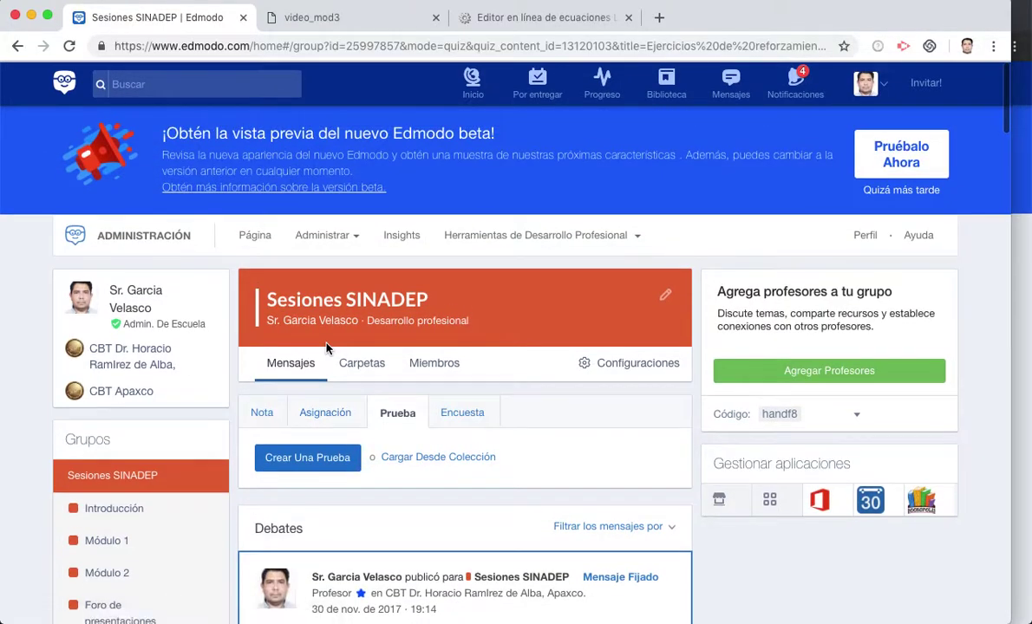
{"action": "scroll", "coordinate": [366, 388], "scroll_direction": "down", "scroll_amount": 2}
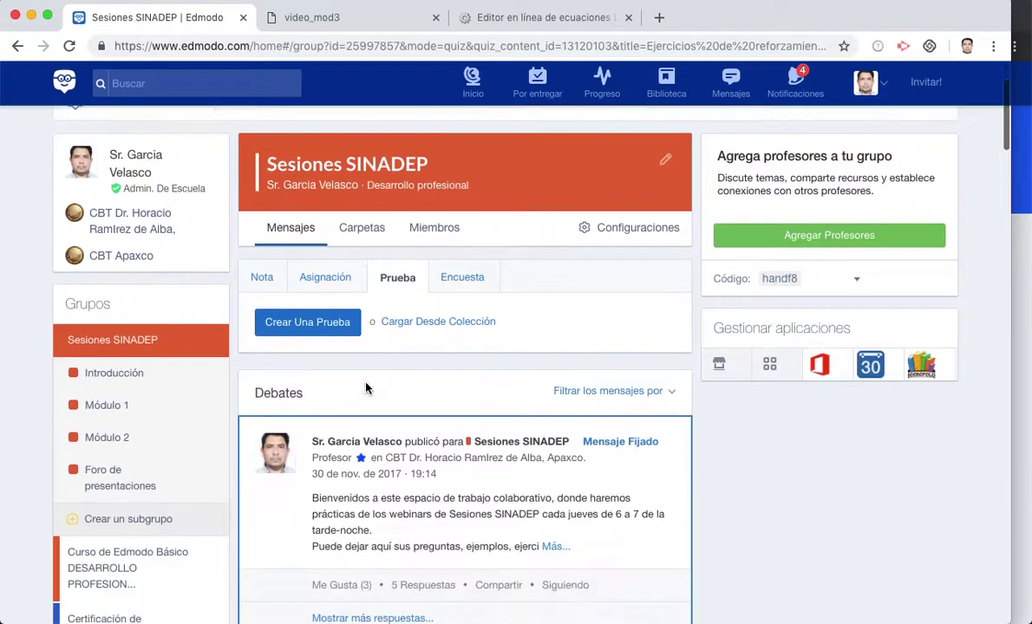
{"action": "scroll", "coordinate": [366, 388], "scroll_direction": "down", "scroll_amount": 10}
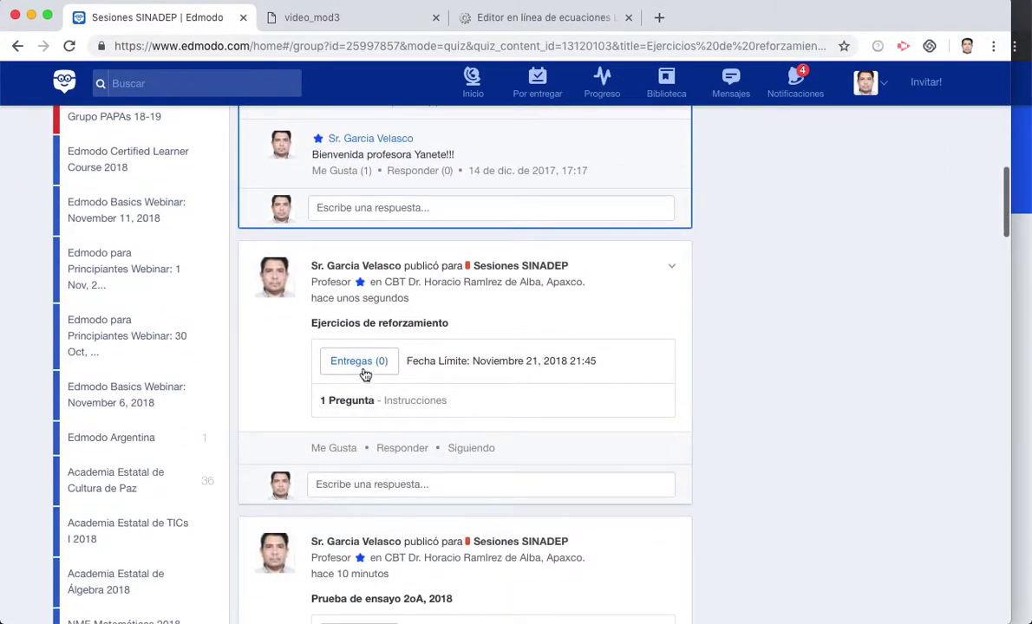
{"action": "left_click", "coordinate": [364, 363]}
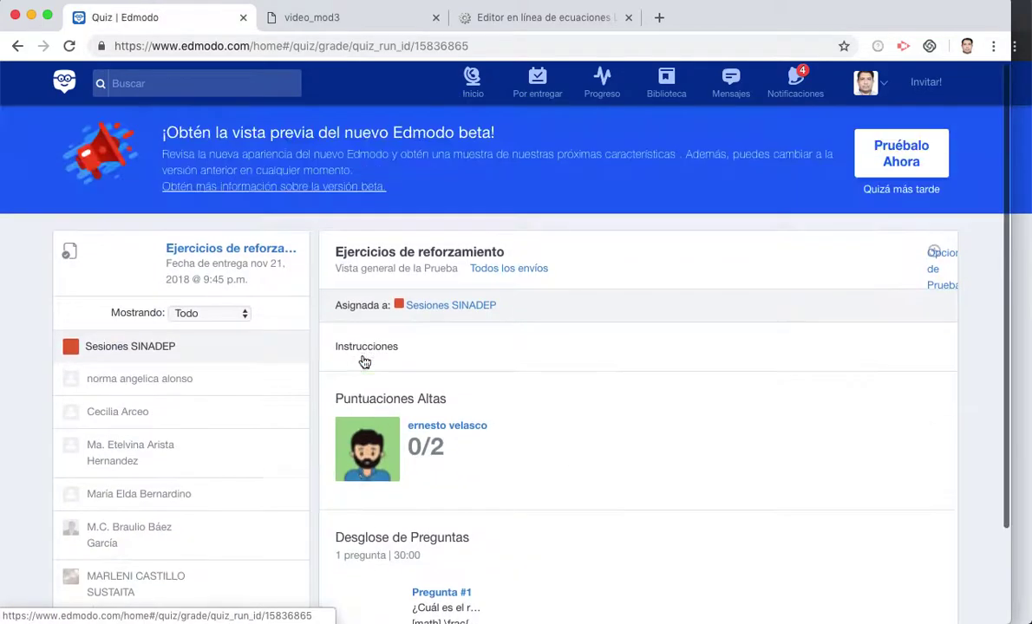
{"action": "scroll", "coordinate": [364, 363], "scroll_direction": "down", "scroll_amount": 2}
{"action": "mouse_move", "coordinate": [382, 490]}
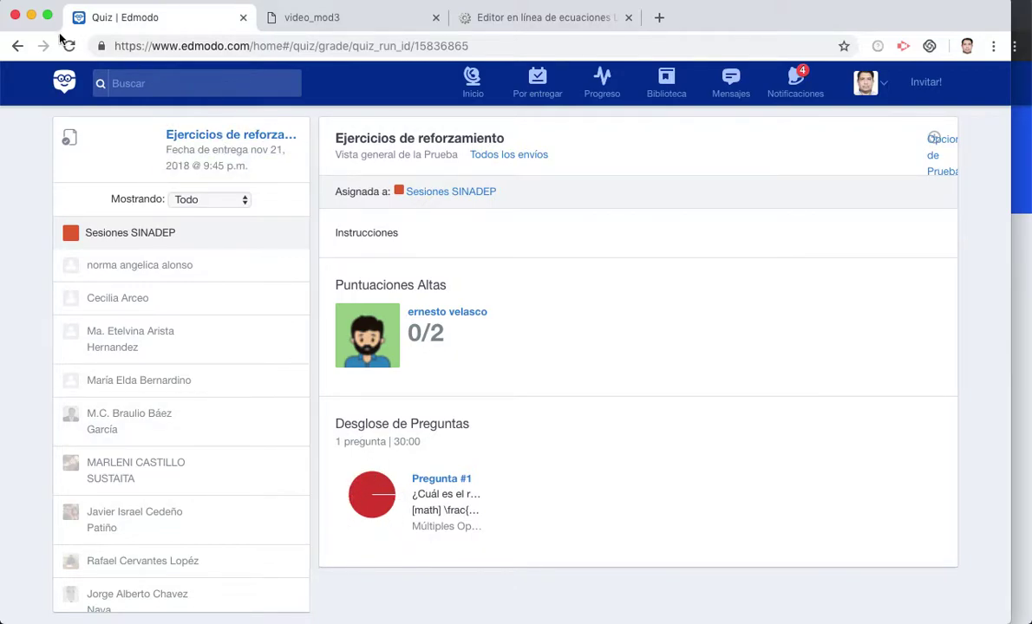
Return to the group and open the submissions of Prueba de ensayo 2oA, 2018 to examine its scores and question breakdown
{"action": "left_click", "coordinate": [19, 46]}
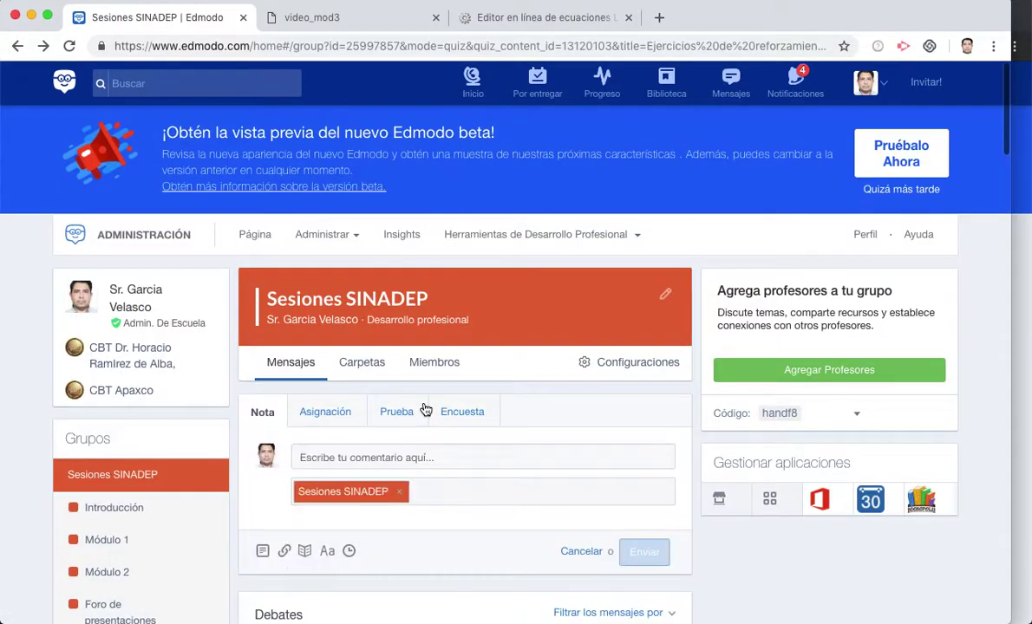
{"action": "scroll", "coordinate": [425, 409], "scroll_direction": "down", "scroll_amount": 10}
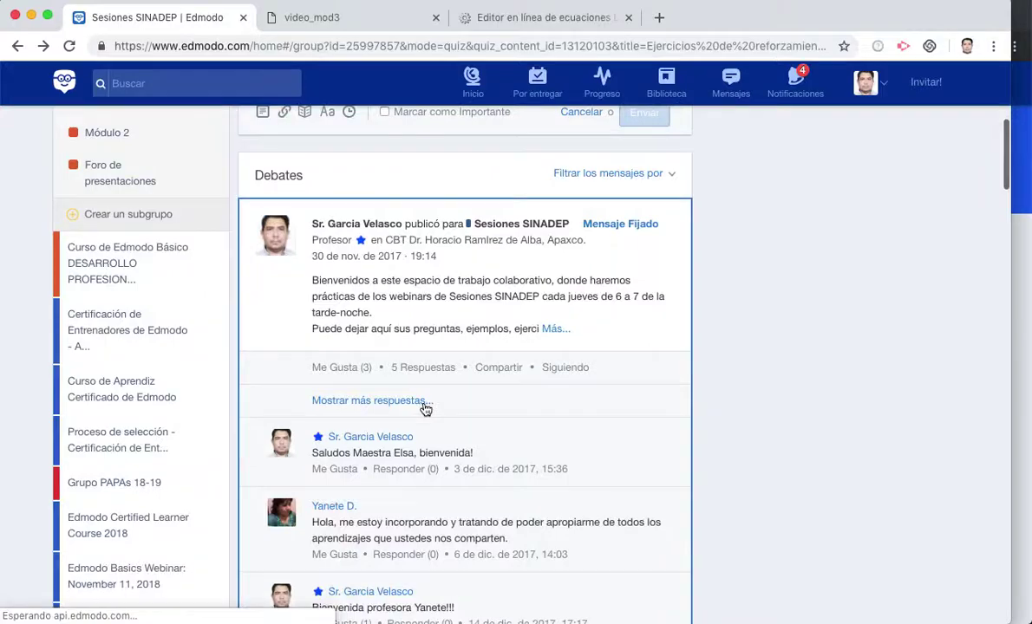
{"action": "scroll", "coordinate": [425, 407], "scroll_direction": "down", "scroll_amount": 3}
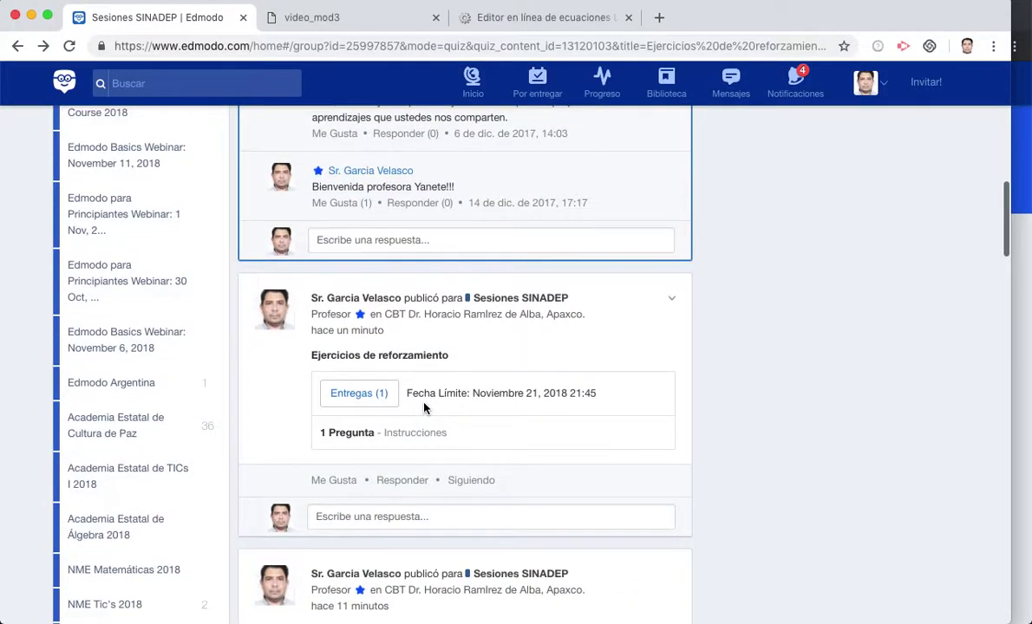
{"action": "scroll", "coordinate": [348, 405], "scroll_direction": "down", "scroll_amount": 6}
{"action": "left_click", "coordinate": [374, 403]}
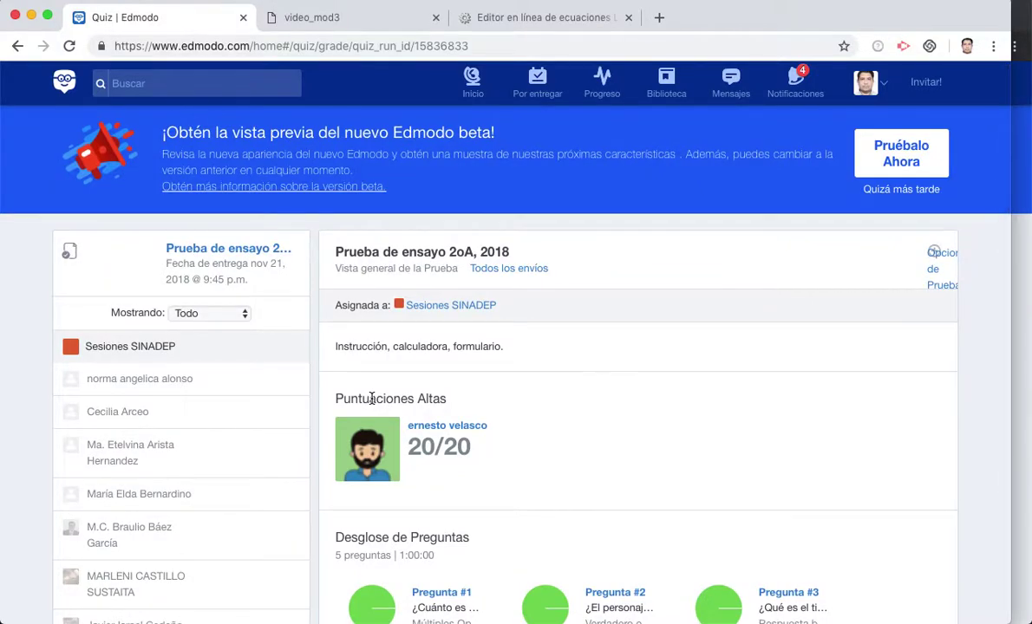
{"action": "scroll", "coordinate": [373, 404], "scroll_direction": "down", "scroll_amount": 3}
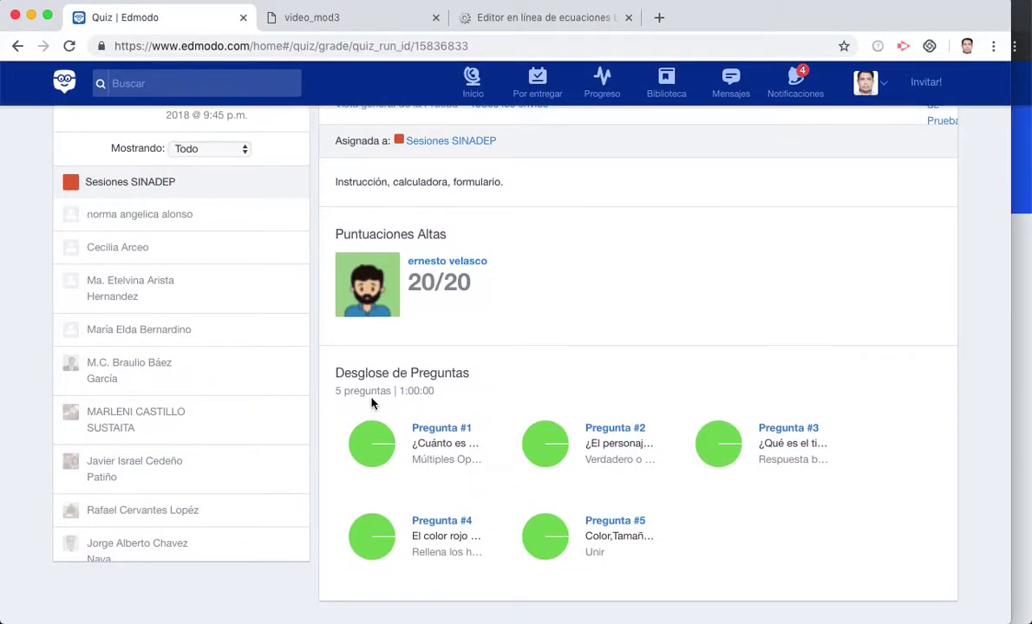
{"action": "scroll", "coordinate": [373, 403], "scroll_direction": "up", "scroll_amount": 1}
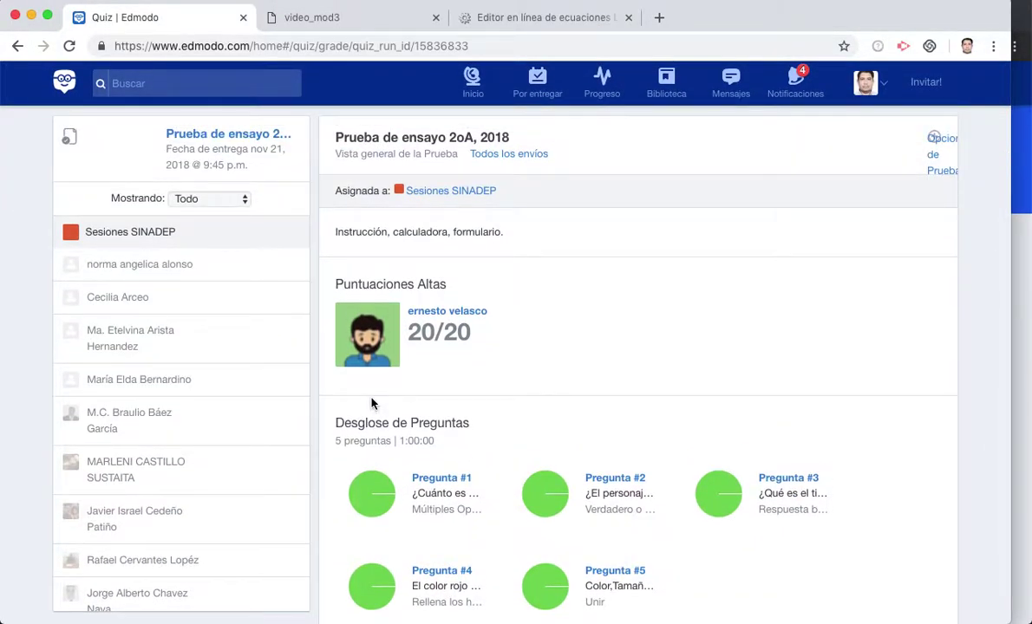
{"action": "scroll", "coordinate": [373, 403], "scroll_direction": "down", "scroll_amount": 1}
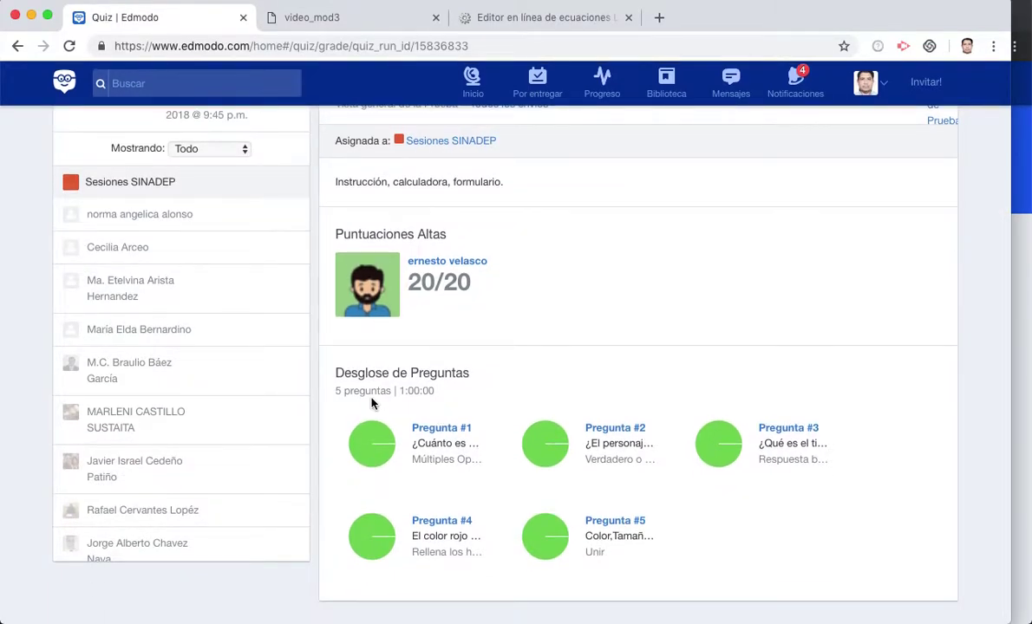
{"action": "scroll", "coordinate": [373, 404], "scroll_direction": "up", "scroll_amount": 1}
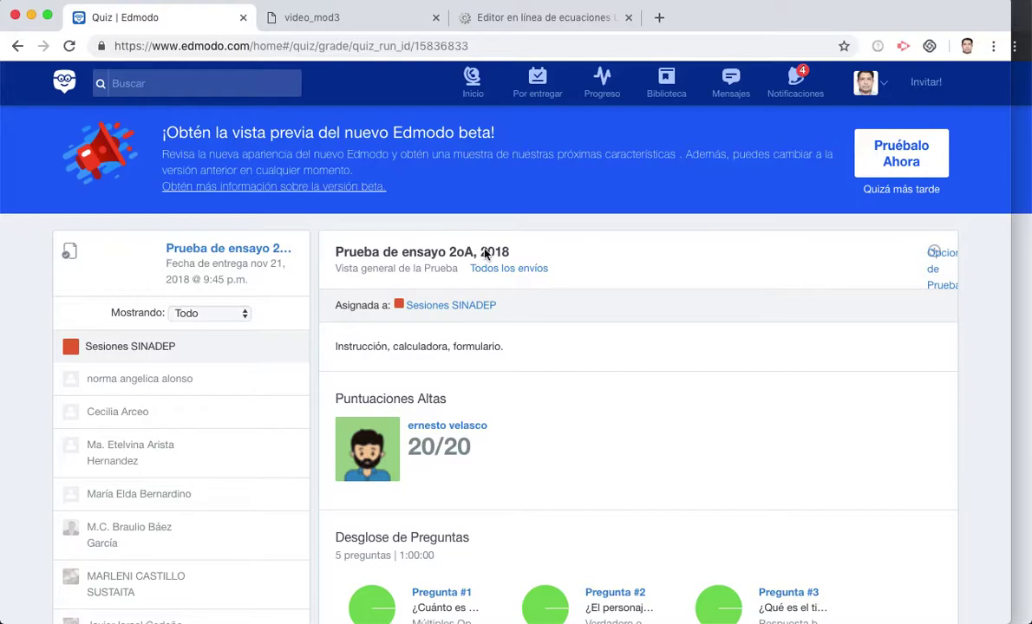
Switch to the video_mod3 presentation and show its closing edmodo.com slide
{"action": "left_click", "coordinate": [354, 22]}
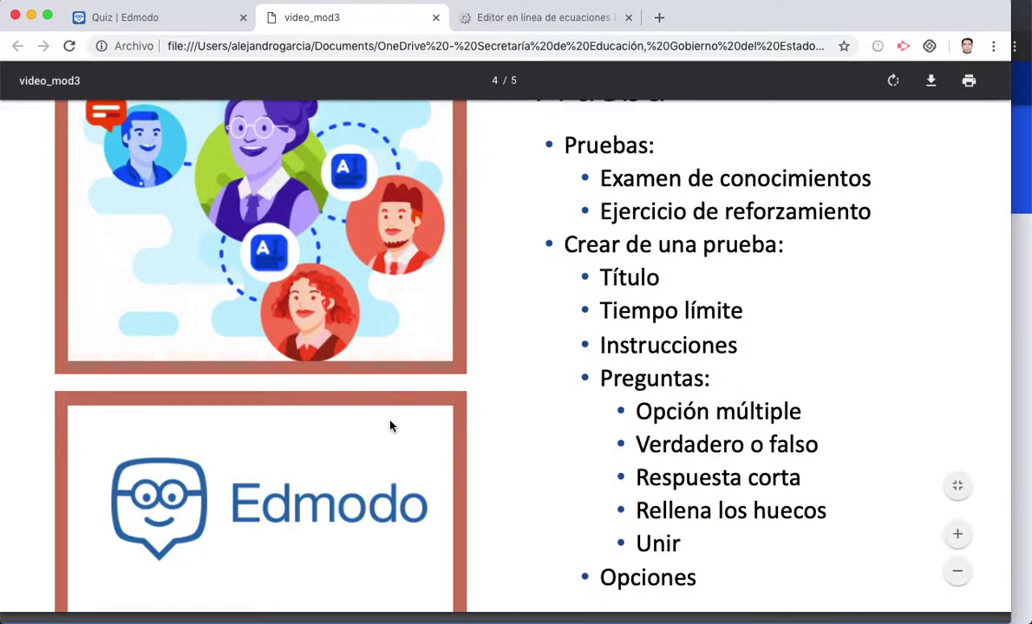
{"action": "scroll", "coordinate": [389, 424], "scroll_direction": "down", "scroll_amount": 10}
{"action": "scroll", "coordinate": [389, 425], "scroll_direction": "down", "scroll_amount": 3}
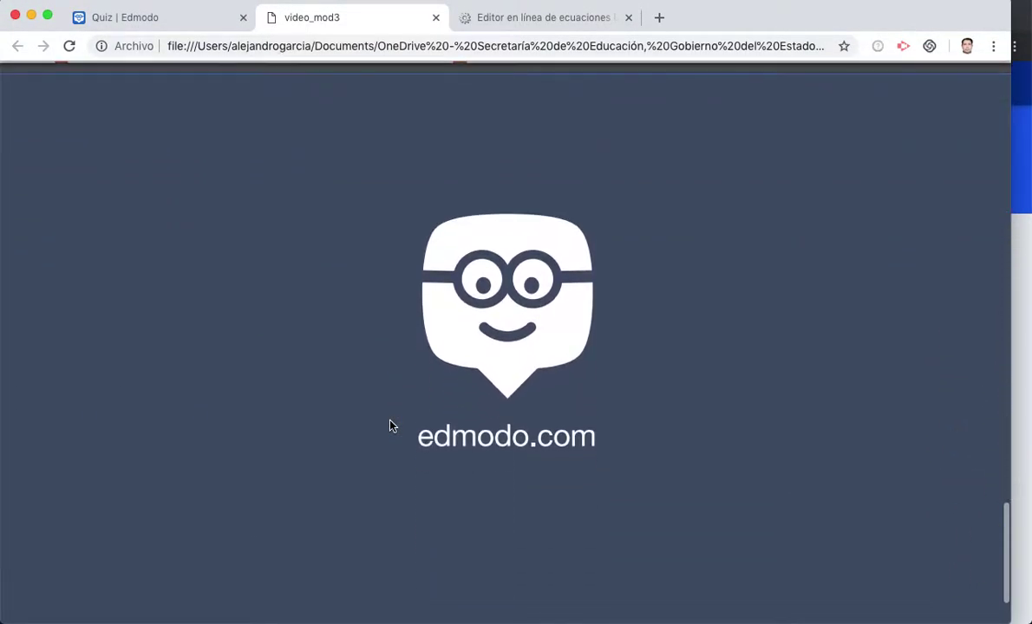